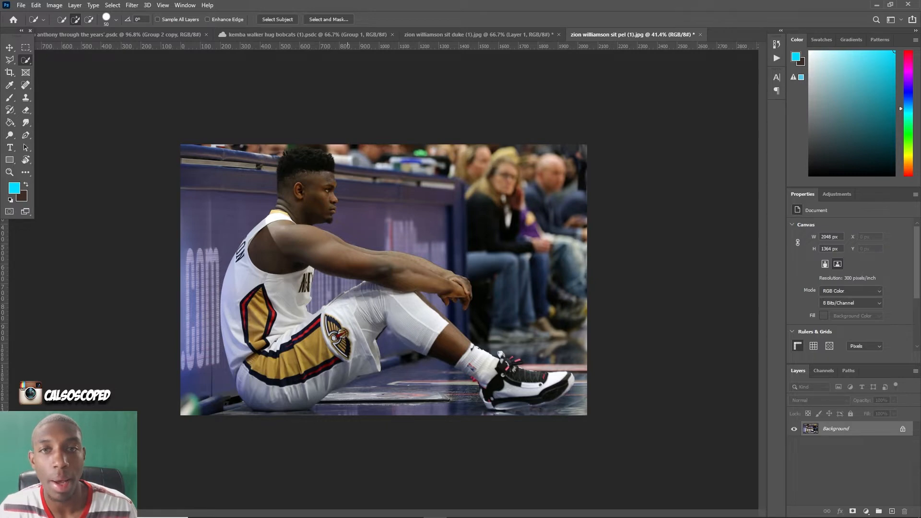
# View the seated player in the Duke photo for comparison and return to the Pelicans photo.
pyautogui.click(479, 34)
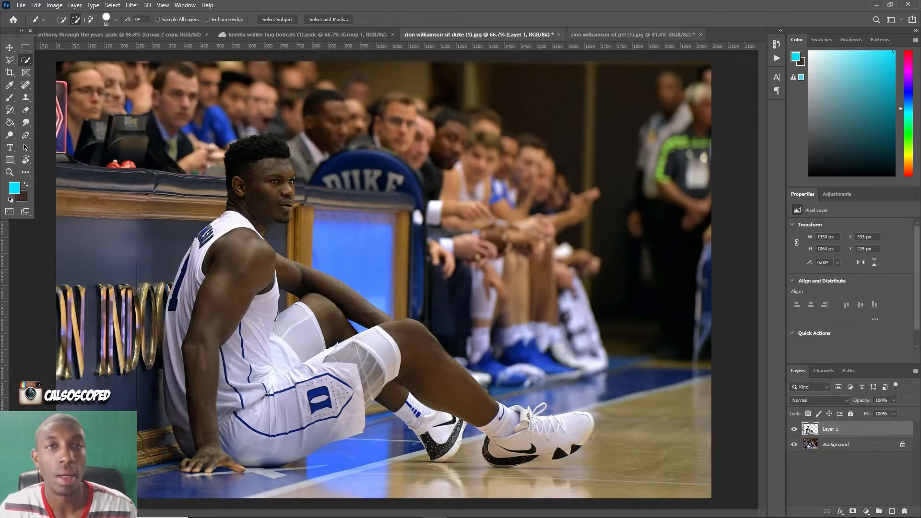
pyautogui.click(633, 34)
pyautogui.scroll(3, 370, 265)
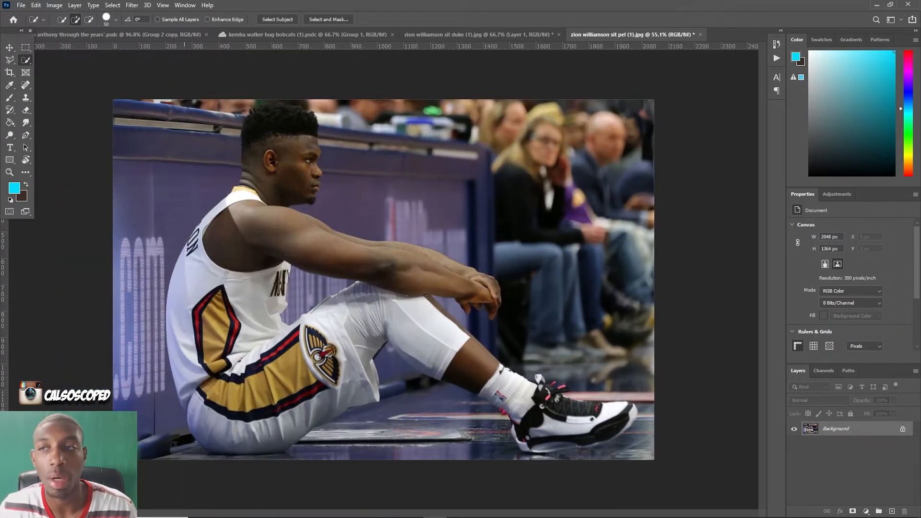
# Start a Pen tool path around the Pelicans player, tracing the edge of the lower back up the jersey.
pyautogui.press('p')
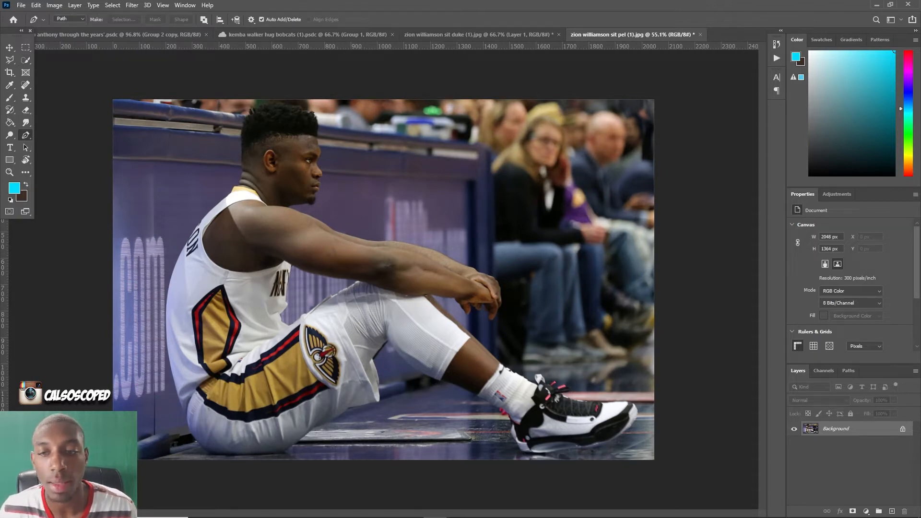
pyautogui.hotkey('ctrl', '+')
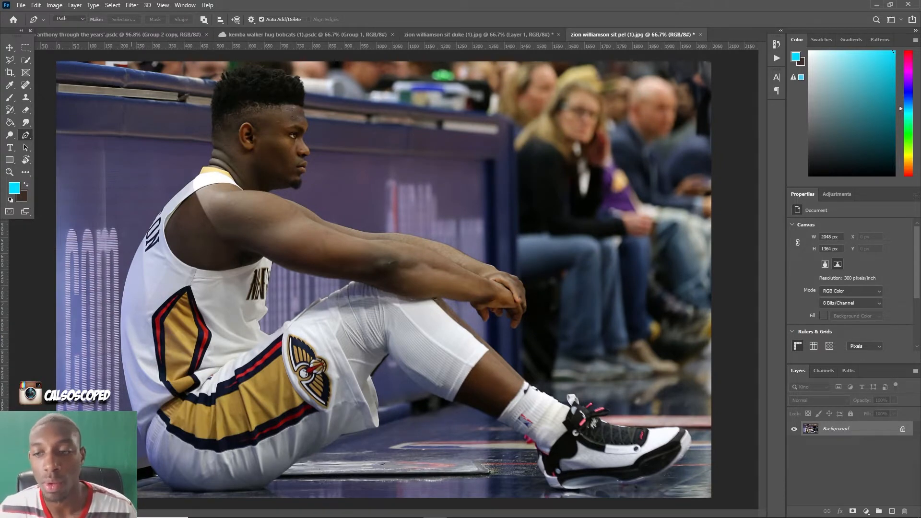
pyautogui.scroll(-5, 107, 283)
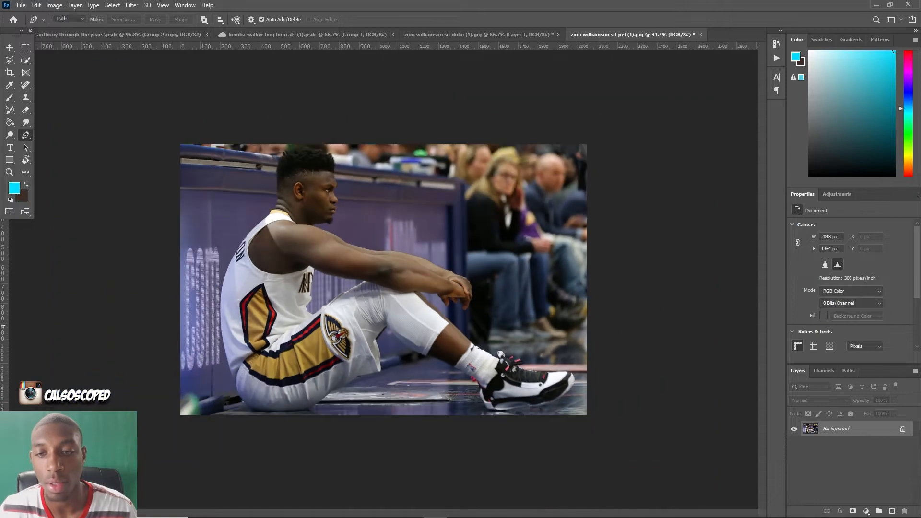
pyautogui.scroll(7, 182, 353)
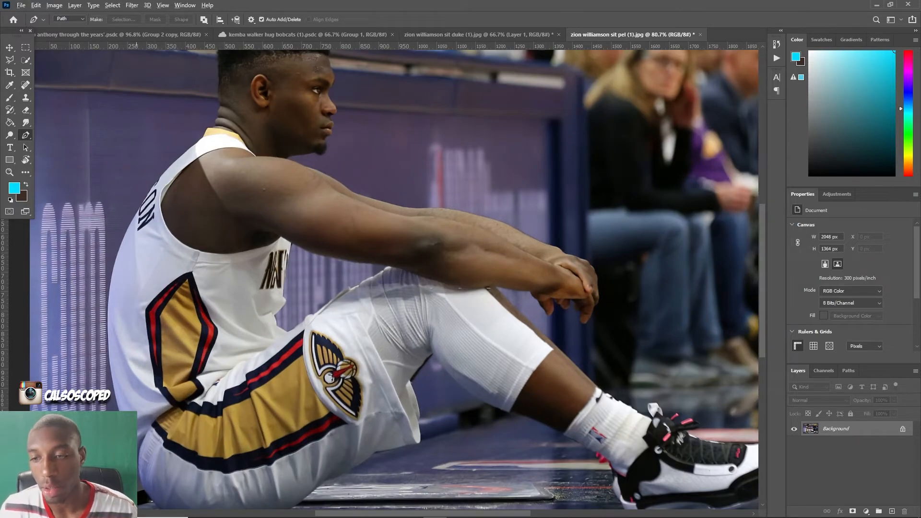
pyautogui.click(134, 496)
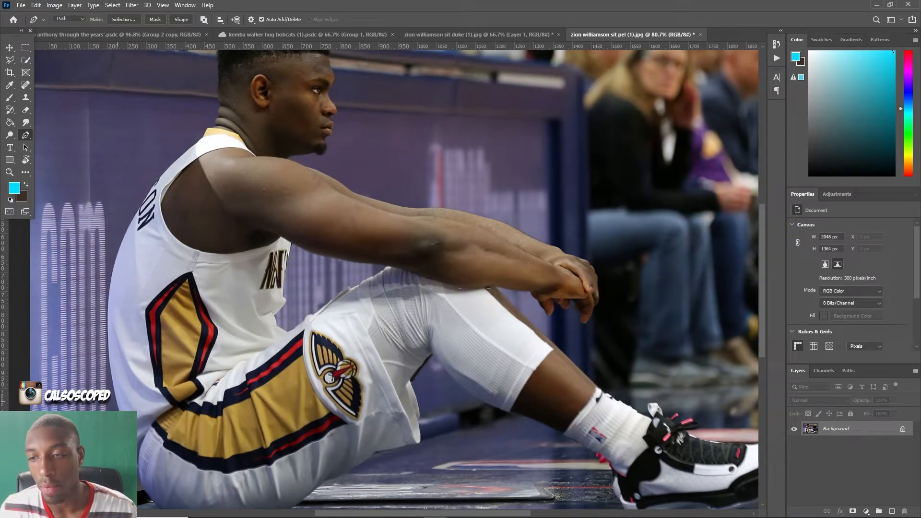
pyautogui.click(112, 374)
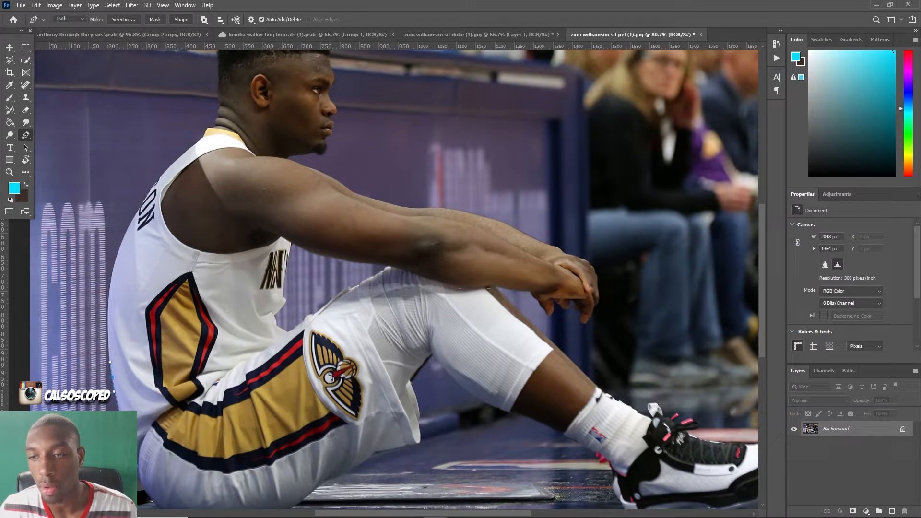
pyautogui.click(107, 311)
pyautogui.click(110, 296)
pyautogui.click(111, 281)
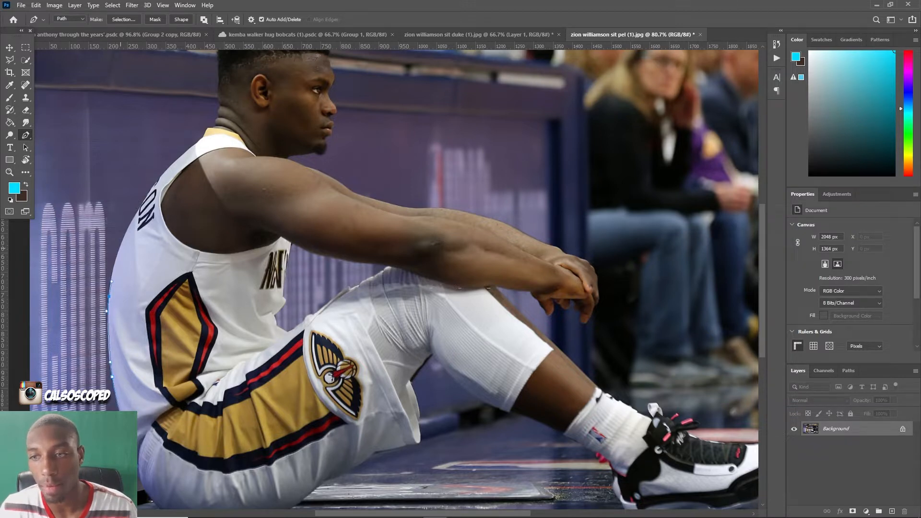
pyautogui.moveTo(118, 249); pyautogui.dragTo(124, 238)
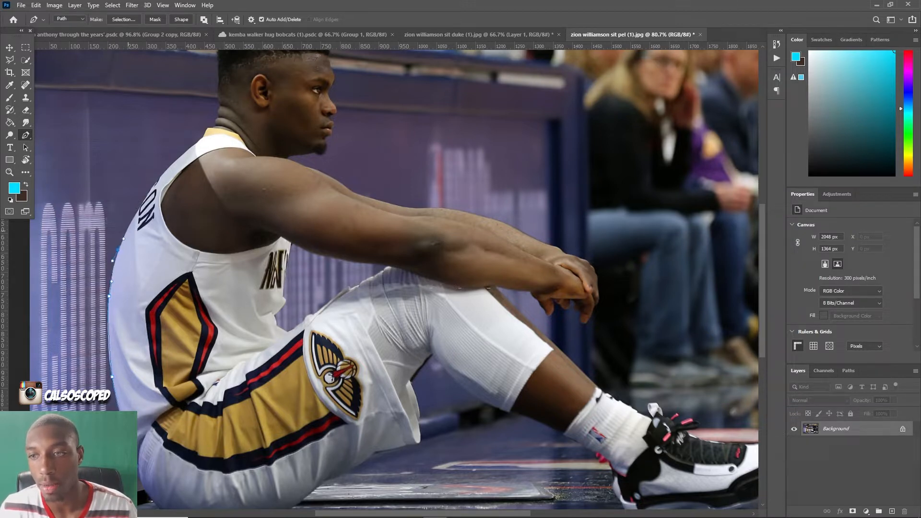
# Continue the path up the back of the neck, around the hair and down the forehead to the nose.
pyautogui.scroll(4, 128, 231)
pyautogui.scroll(4, 216, 192)
pyautogui.click(283, 107)
pyautogui.scroll(-5, 288, 120)
pyautogui.click(424, 111)
pyautogui.click(456, 120)
pyautogui.click(500, 164)
pyautogui.moveTo(495, 259); pyautogui.dragTo(495, 263)
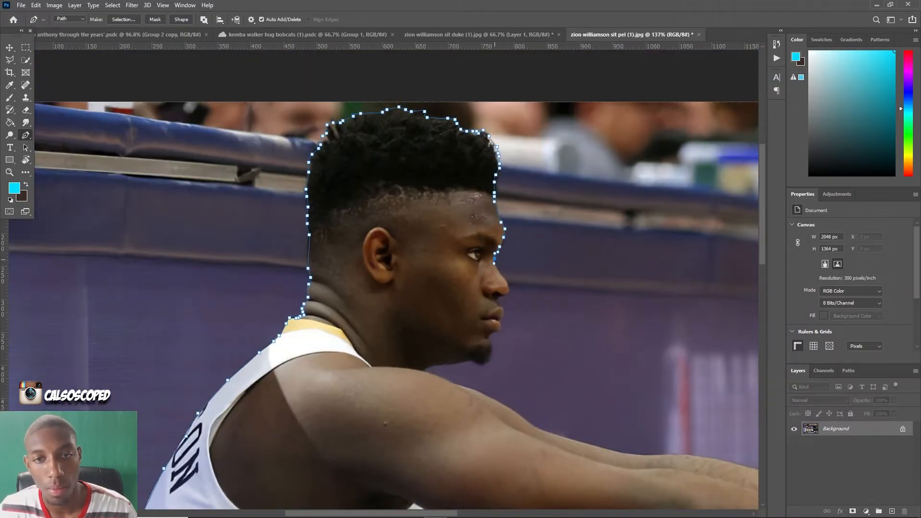
# Continue the path around the chin and along the upper edge of the outstretched arm.
pyautogui.scroll(4, 499, 257)
pyautogui.click(498, 366)
pyautogui.scroll(-3, 486, 377)
pyautogui.click(471, 422)
pyautogui.click(416, 437)
pyautogui.scroll(-3, 415, 437)
pyautogui.scroll(3, 463, 442)
pyautogui.click(444, 450)
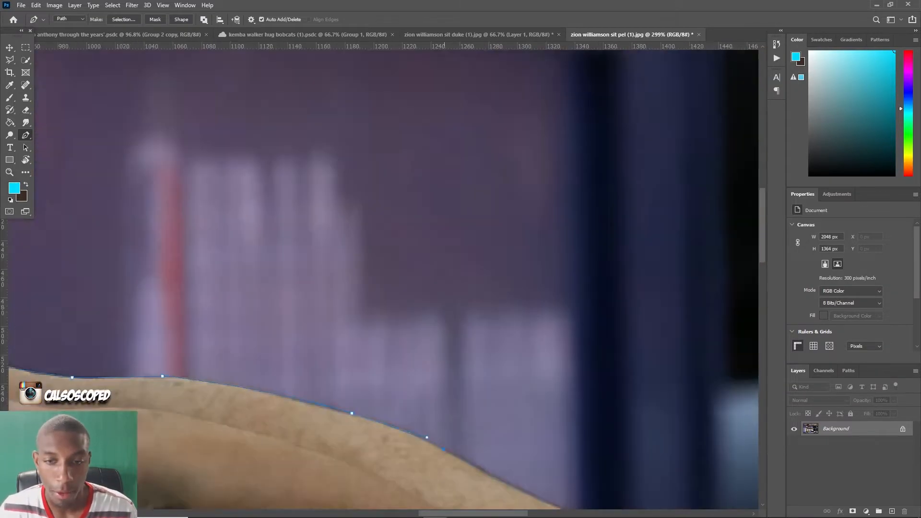
# Continue the path around the hands and each fingertip, returning along the underside of the forearm.
pyautogui.scroll(-3, 444, 450)
pyautogui.click(714, 451)
pyautogui.scroll(-3, 713, 451)
pyautogui.click(710, 295)
pyautogui.click(679, 345)
pyautogui.click(623, 251)
pyautogui.click(540, 312)
pyautogui.click(334, 203)
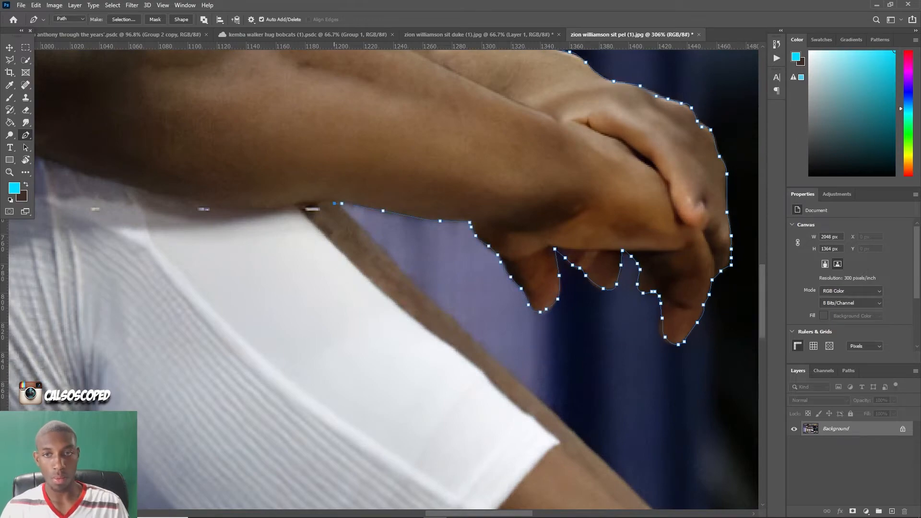
# Trace the leg, shoe and shorts to complete the player's outline, and convert the path to a selection.
pyautogui.scroll(-3, 461, 288)
pyautogui.scroll(4, 624, 336)
pyautogui.click(692, 341)
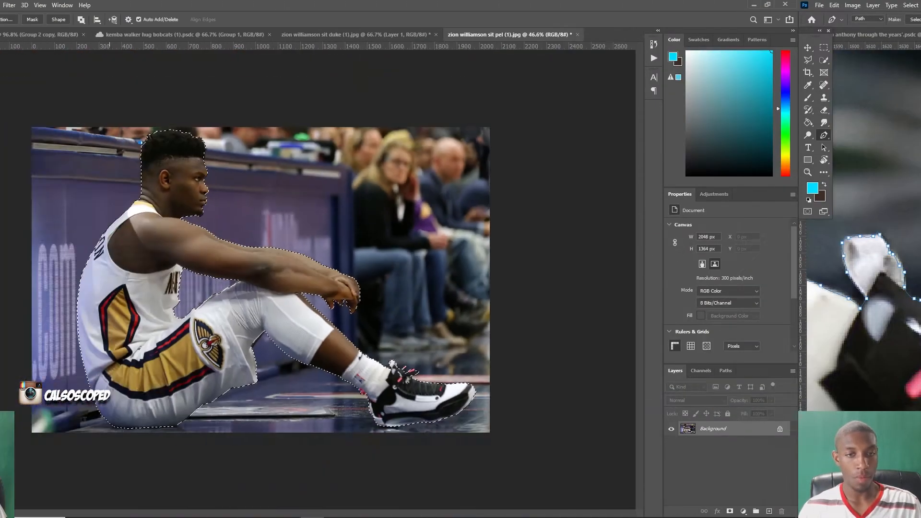
pyautogui.scroll(-3, 384, 278)
pyautogui.scroll(3, 384, 278)
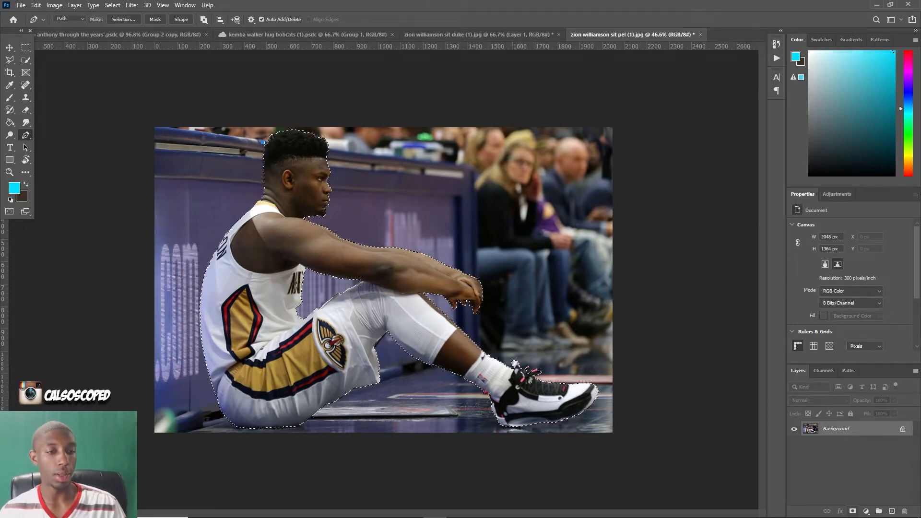
pyautogui.click(852, 511)
pyautogui.scroll(-3, 384, 280)
pyautogui.scroll(4, 384, 280)
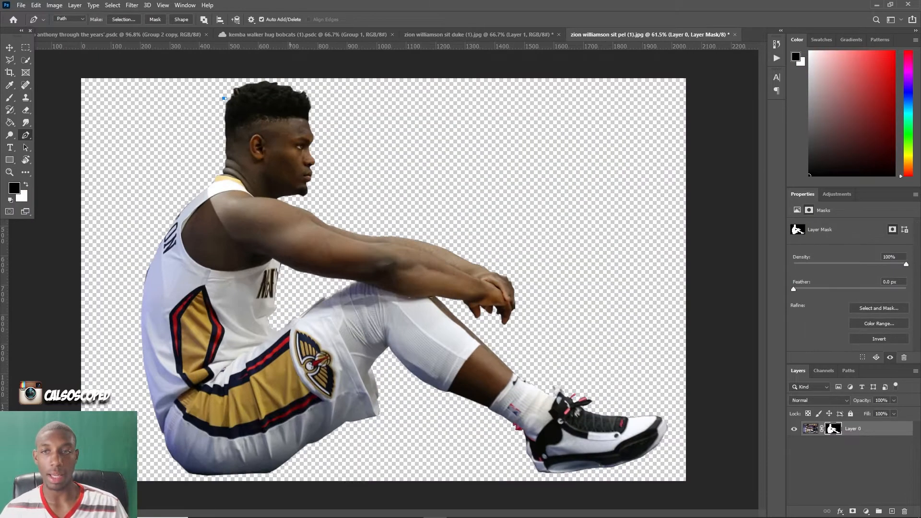
pyautogui.hotkey('ctrl', 'z')
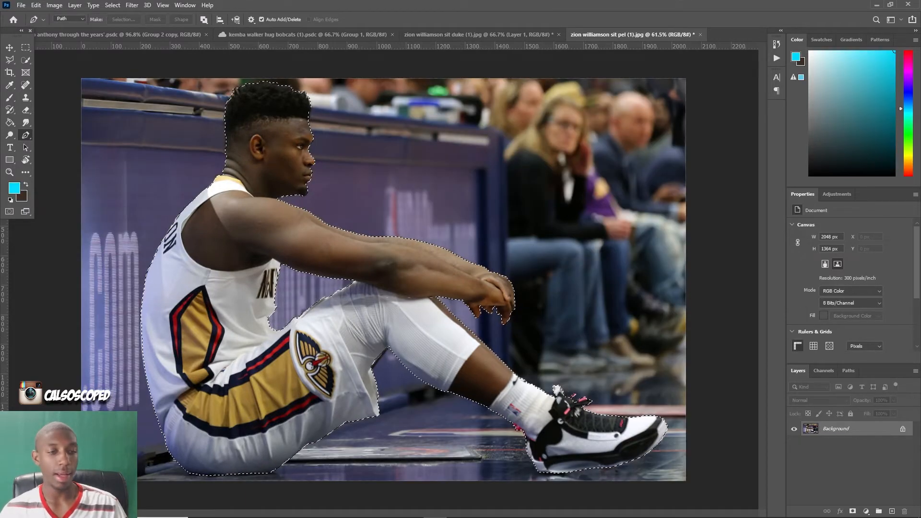
# Add a layer mask from the selection to isolate the player, and duplicate the masked layer.
pyautogui.click(852, 511)
pyautogui.scroll(-3, 384, 279)
pyautogui.scroll(5, 347, 267)
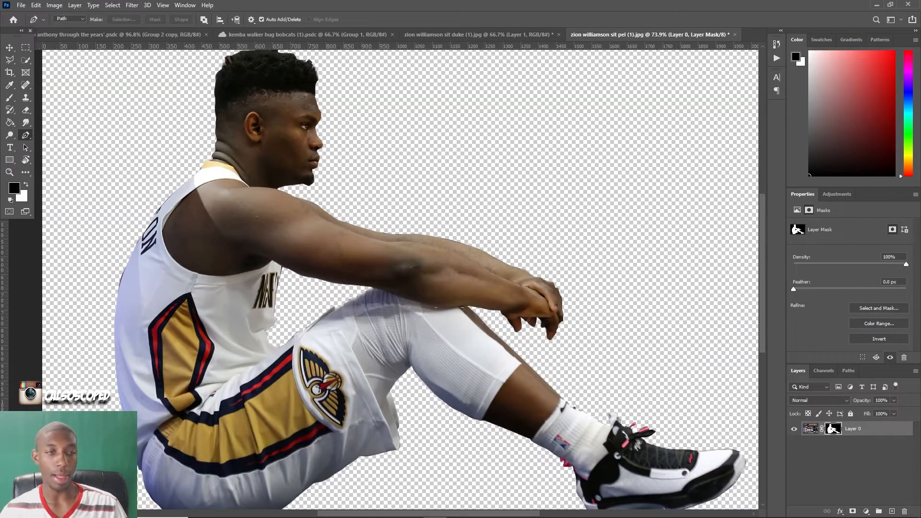
pyautogui.hotkey('ctrl', '2')
pyautogui.hotkey('ctrl', 'j')
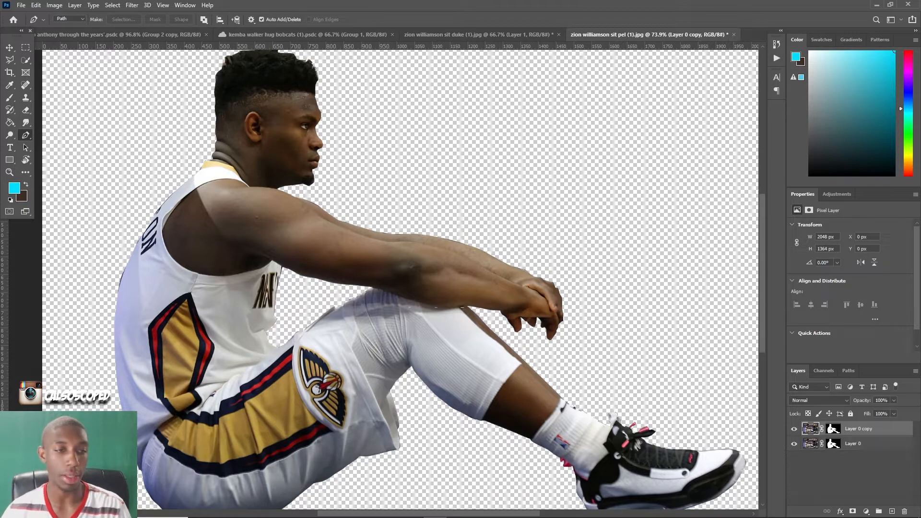
# Delete the layer mask from the lower layer, Layer 0, to restore its full background photo.
pyautogui.rightClick(834, 443)
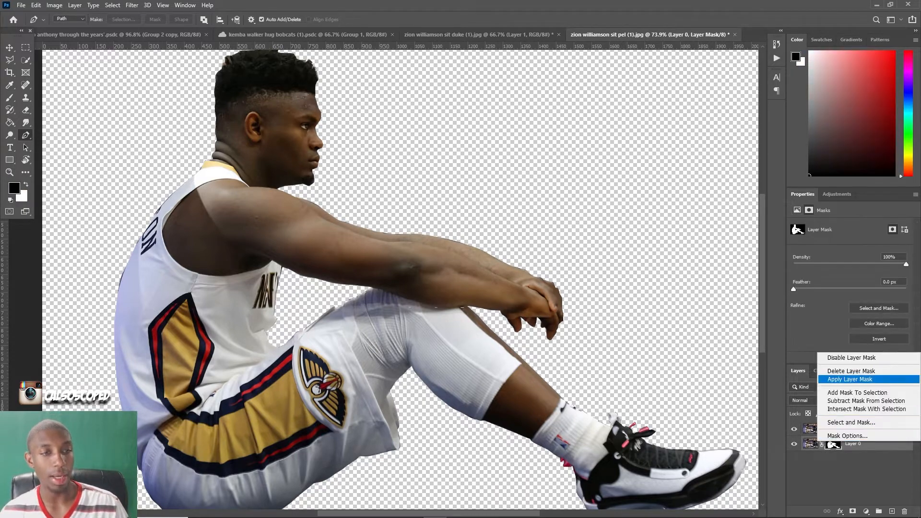
pyautogui.click(845, 371)
pyautogui.scroll(-5, 384, 279)
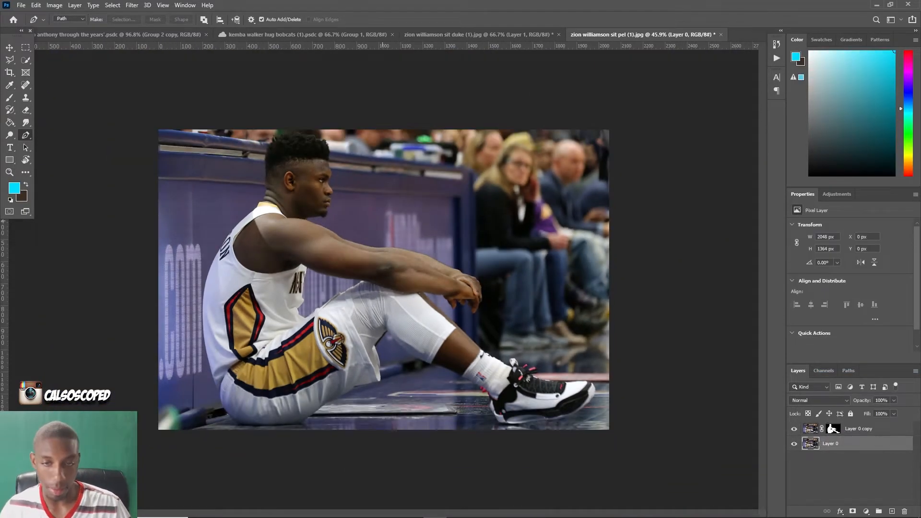
pyautogui.scroll(3, 384, 279)
# On the masked Layer 0 copy, select the three small light specks beneath the forearm with the freehand Lasso tool.
pyautogui.hotkey('alt', ']')
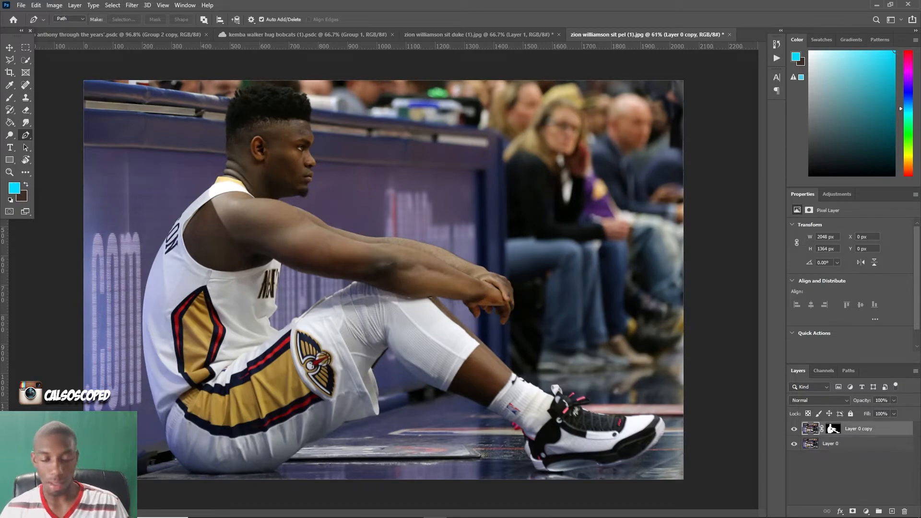
pyautogui.press('v')
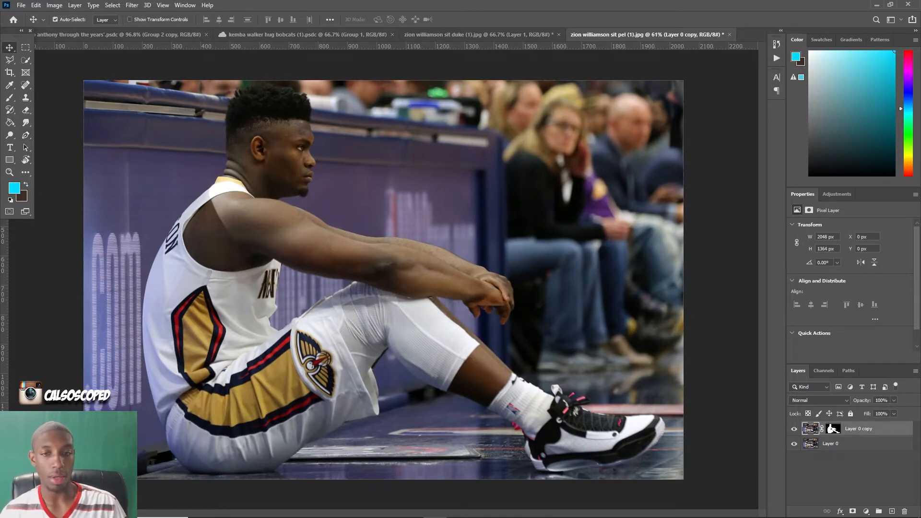
pyautogui.scroll(8, 406, 297)
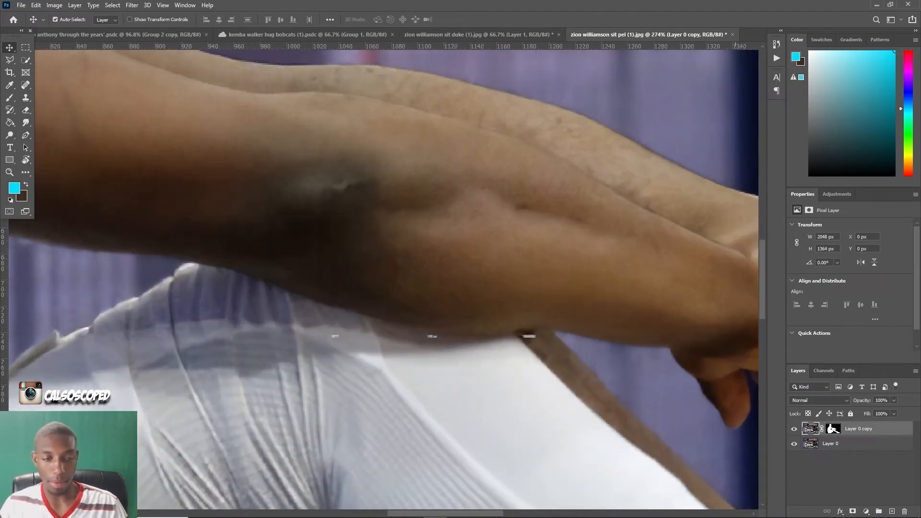
pyautogui.press('l')
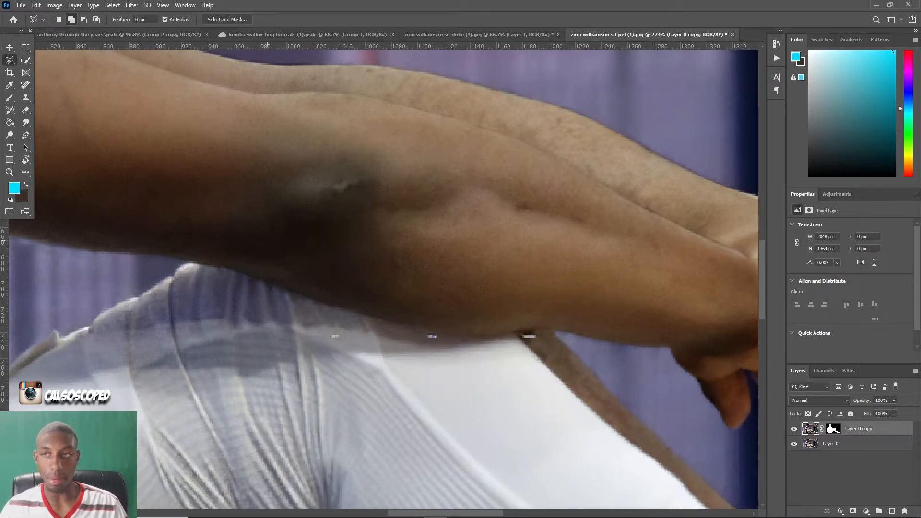
pyautogui.rightClick(9, 59)
pyautogui.click(43, 59)
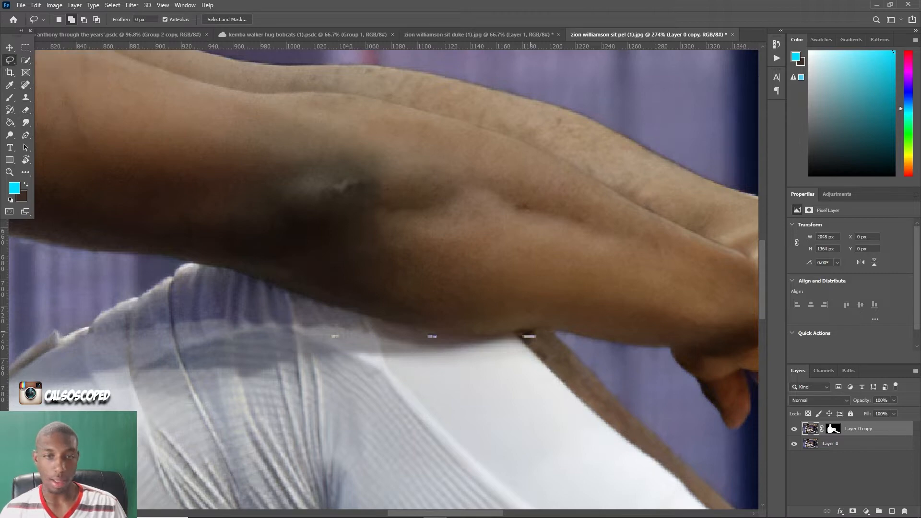
pyautogui.moveTo(521, 332); pyautogui.dragTo(522, 332)
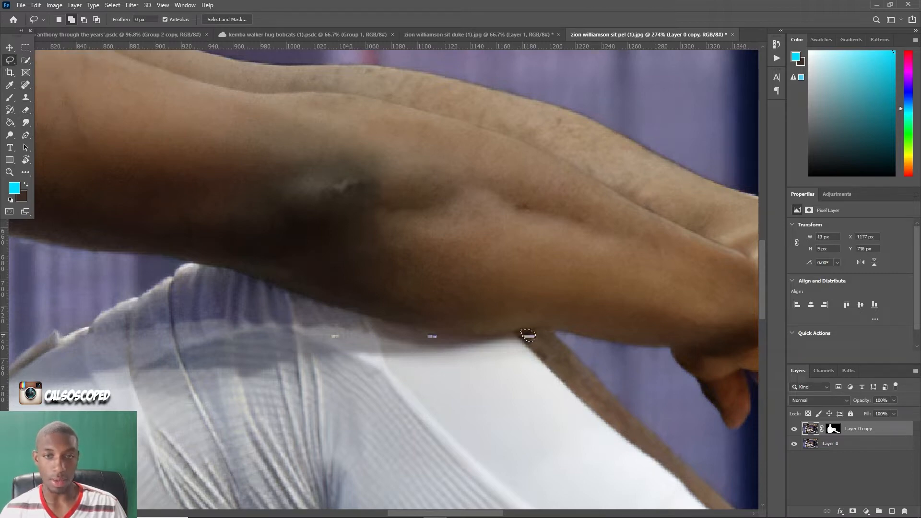
pyautogui.moveTo(436, 337); pyautogui.dragTo(424, 336)
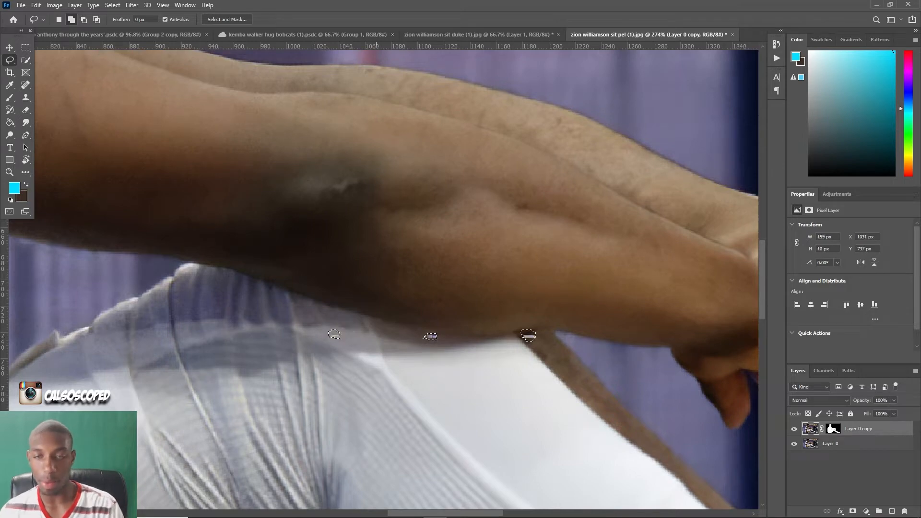
# Fill the selected specks so they match the surrounding skin and tights, and clear the selection.
pyautogui.hotkey('shift', 'BackSpace')
pyautogui.press('Return')
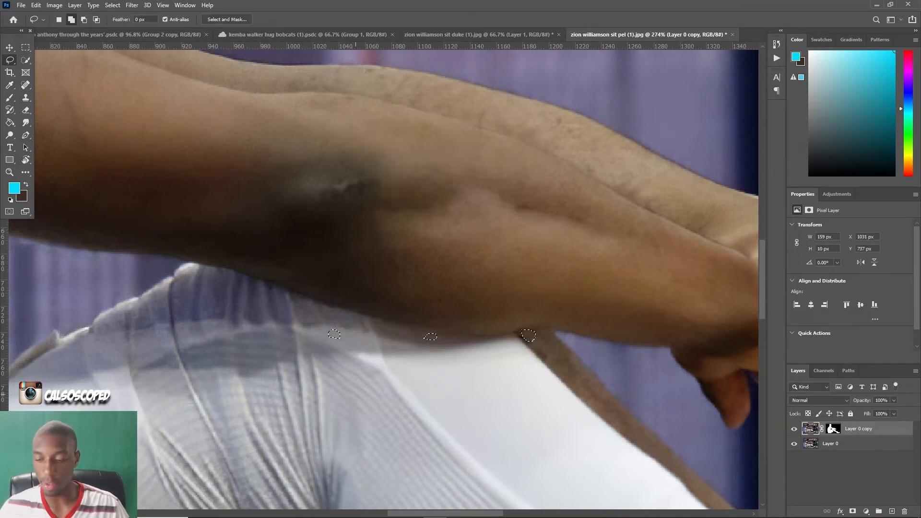
pyautogui.hotkey('ctrl', 'd')
pyautogui.scroll(-3, 312, 311)
pyautogui.scroll(-3, 403, 307)
# Blend away the remaining faint mark on the far leg beneath the forearm using the Mixer Brush at size 7.
pyautogui.scroll(8, 403, 307)
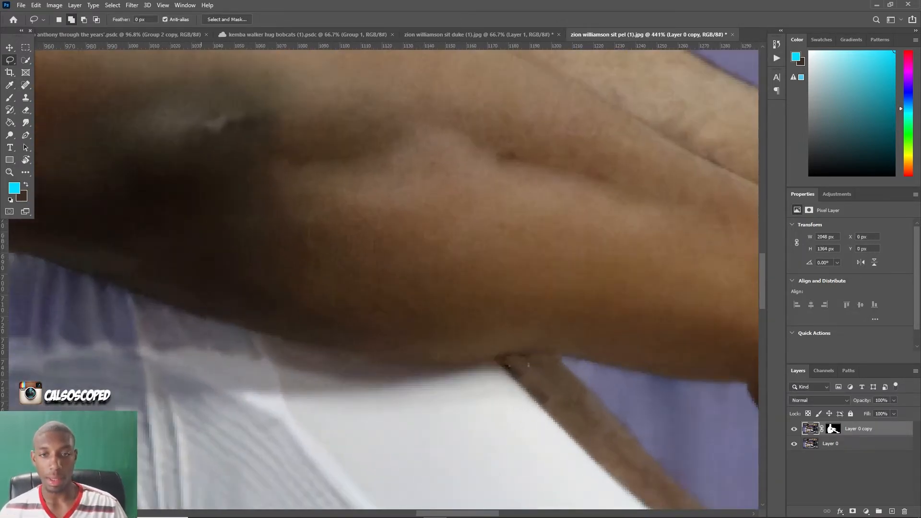
pyautogui.moveTo(9, 98); pyautogui.dragTo(28, 107)
pyautogui.click(56, 125)
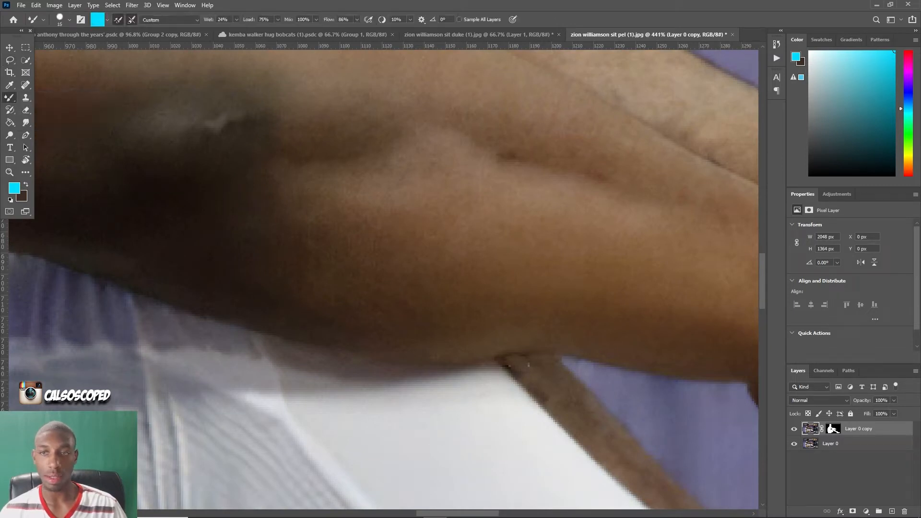
pyautogui.press('[')
pyautogui.press('[')
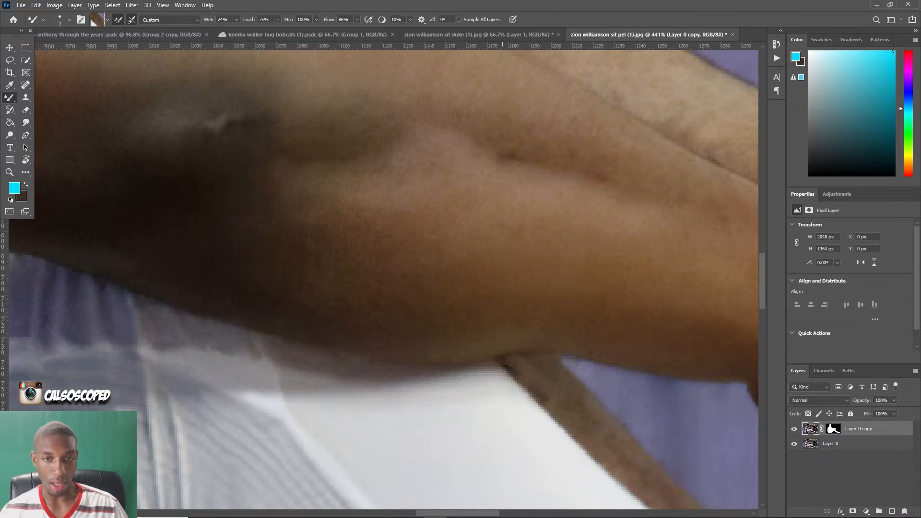
pyautogui.scroll(-10, 384, 279)
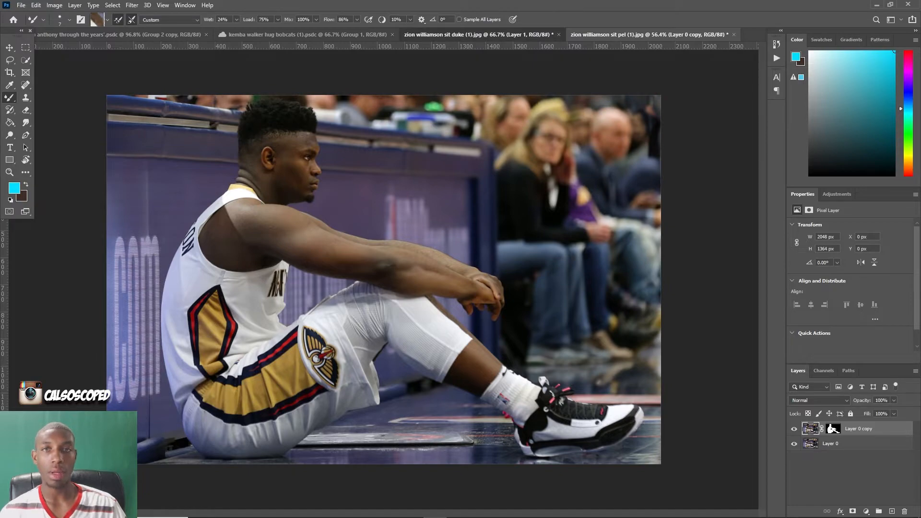
# Switch to the Duke photo and examine the seated player up close.
pyautogui.click(479, 34)
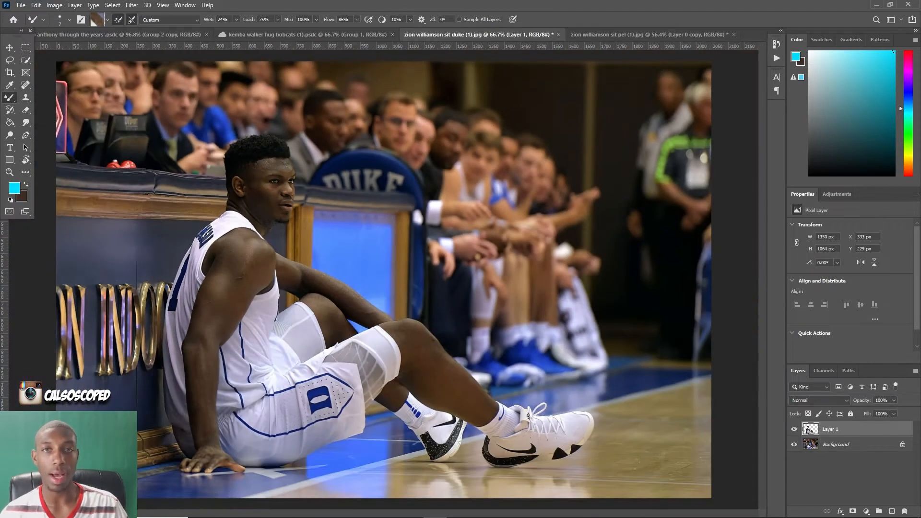
pyautogui.scroll(1, 224, 96)
pyautogui.scroll(-3, 224, 192)
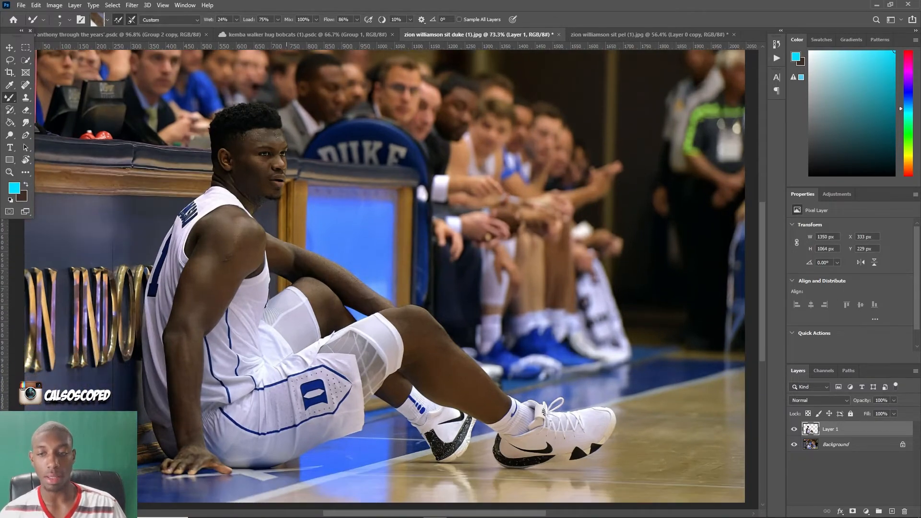
# Delete the layer mask from Layer 0 in the Duke photo to restore its full background.
pyautogui.scroll(5, 92, 355)
pyautogui.press('p')
pyautogui.scroll(5, 191, 170)
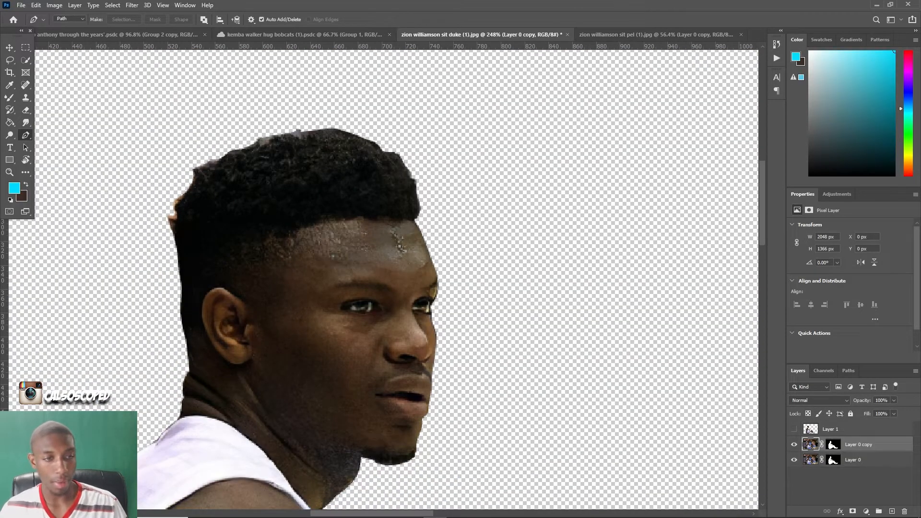
pyautogui.rightClick(833, 459)
pyautogui.click(844, 387)
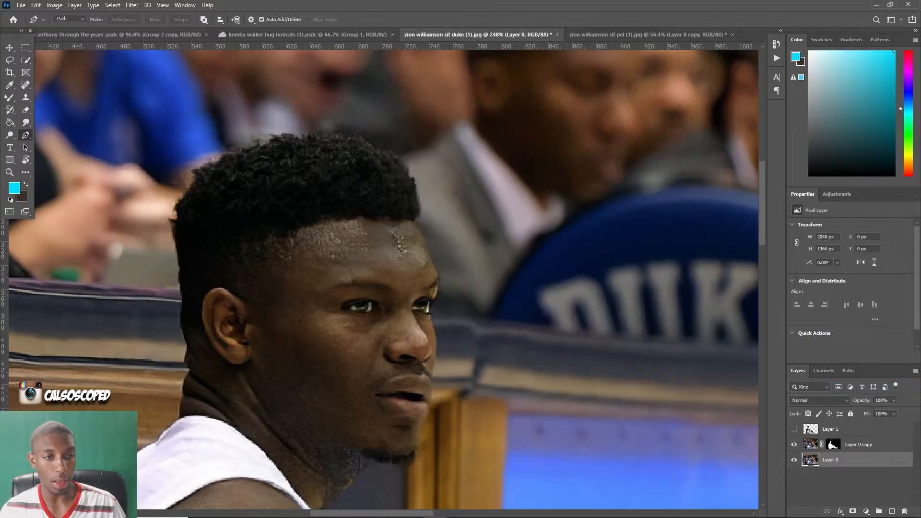
# Open the Layer 0 copy mask in Select and Mask and set the output to New Layer with Layer Mask.
pyautogui.rightClick(834, 445)
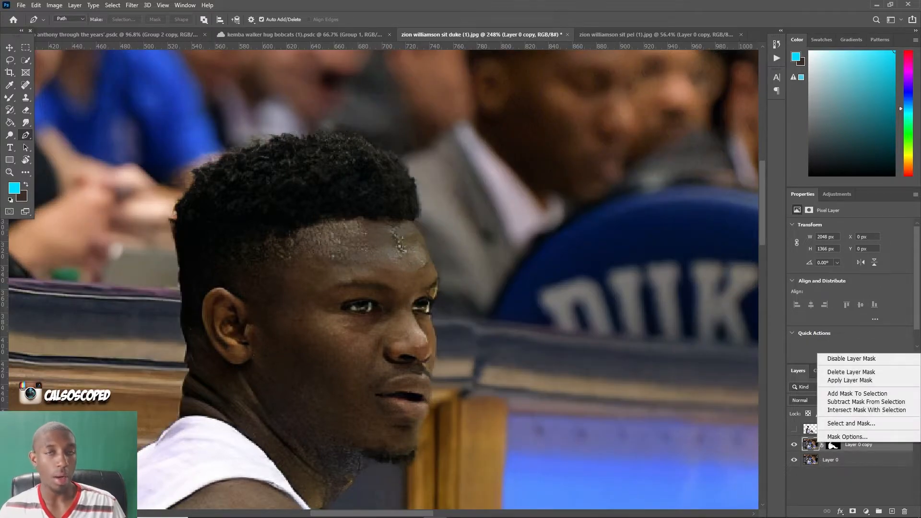
pyautogui.rightClick(833, 447)
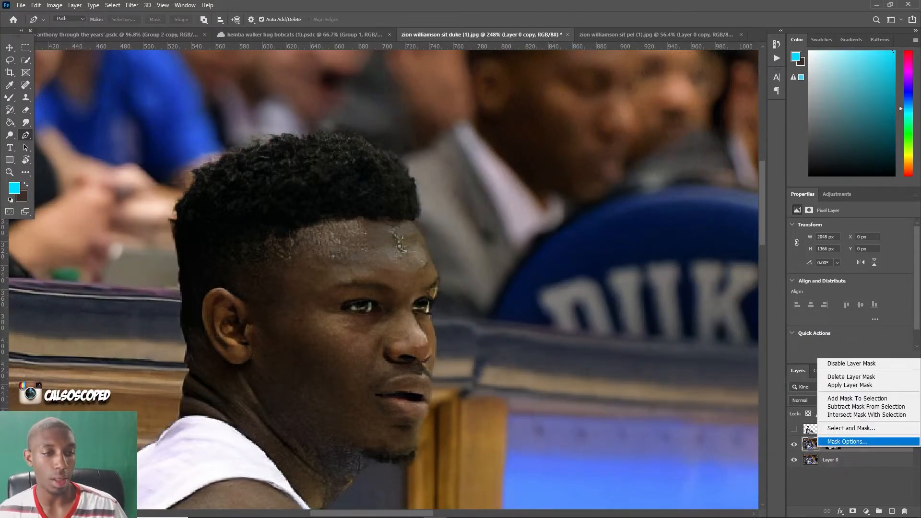
pyautogui.click(834, 449)
pyautogui.doubleClick(833, 445)
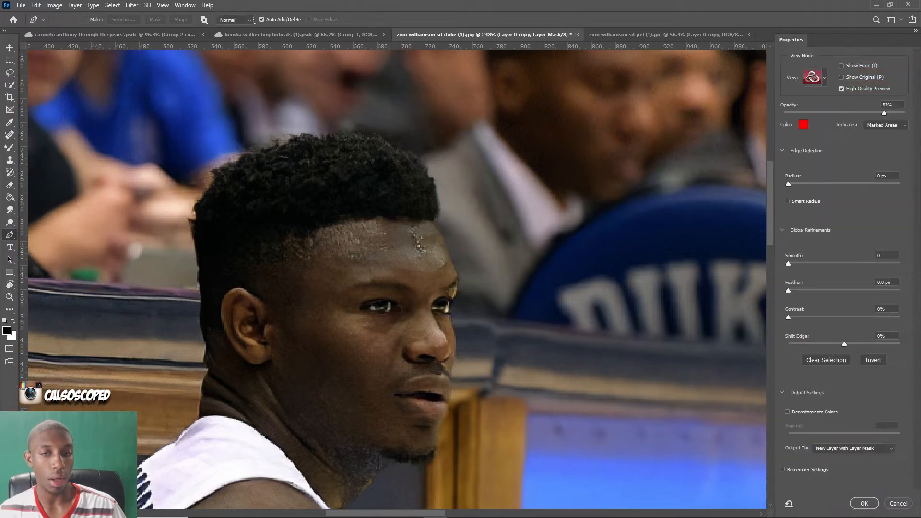
pyautogui.click(853, 448)
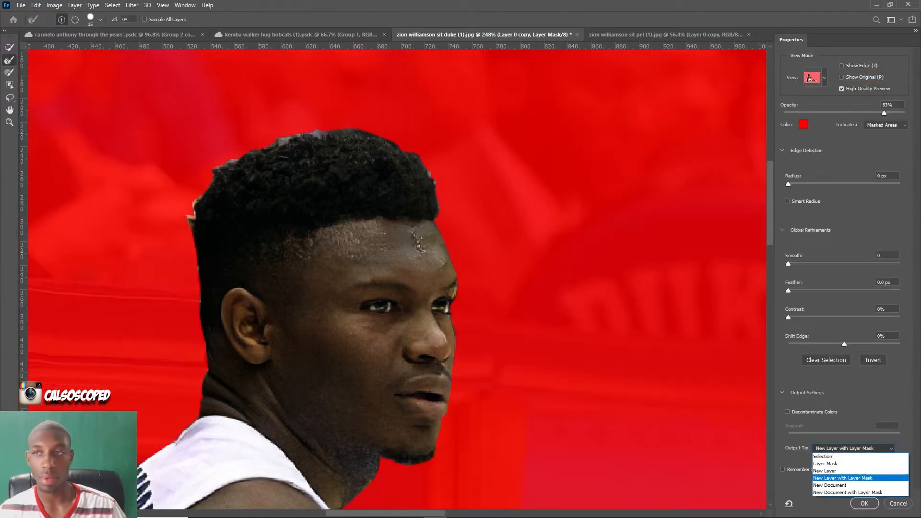
pyautogui.click(843, 478)
# Refine the mask along the player's hairline with the Refine Edge Brush, then subtract stray refinements around the hair at 13 px.
pyautogui.moveTo(185, 221)
pyautogui.mouseDown()
pyautogui.moveTo(196, 181)
pyautogui.moveTo(247, 147)
pyautogui.moveTo(336, 124)
pyautogui.moveTo(405, 140)
pyautogui.moveTo(426, 155)
pyautogui.mouseUp()
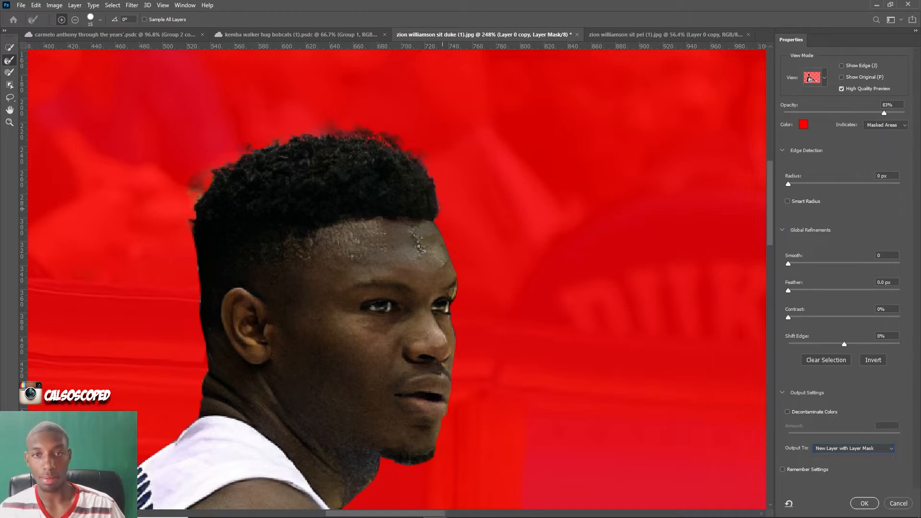
pyautogui.click(100, 19)
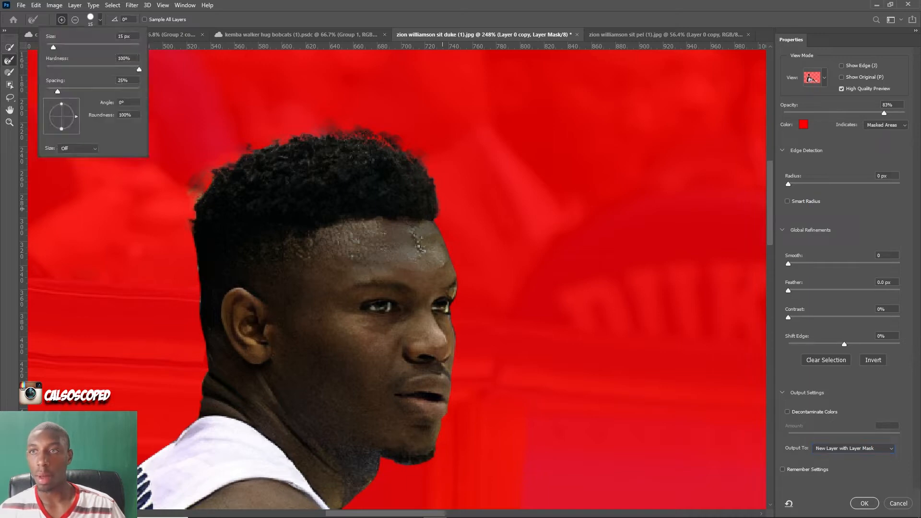
pyautogui.moveTo(53, 47); pyautogui.dragTo(52, 47)
pyautogui.press('Return')
pyautogui.press('alt')
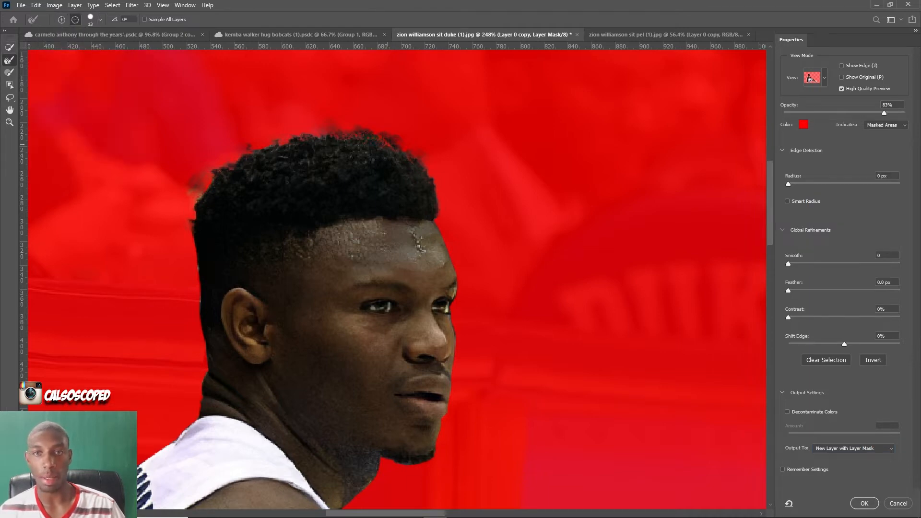
pyautogui.keyDown('alt'); pyautogui.click(387, 139); pyautogui.keyUp('alt')
pyautogui.keyDown('alt'); pyautogui.click(392, 139); pyautogui.keyUp('alt')
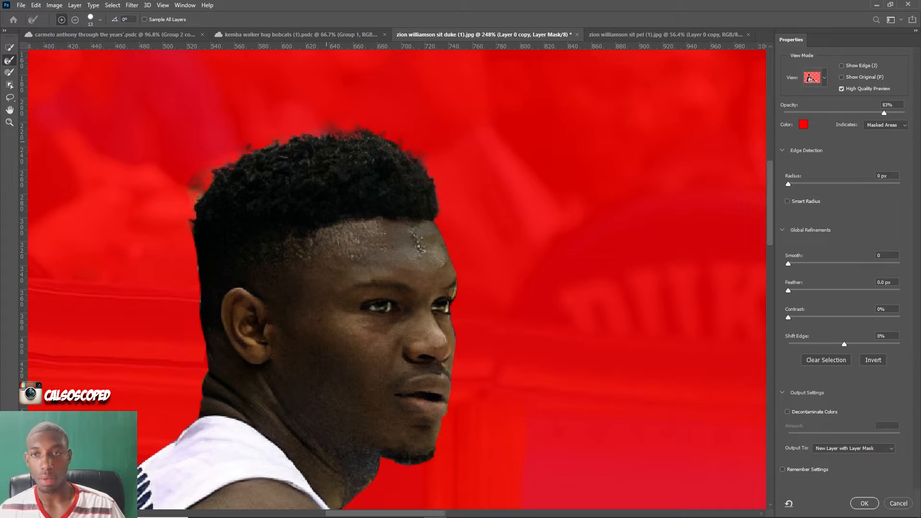
pyautogui.press('alt')
pyautogui.press('alt')
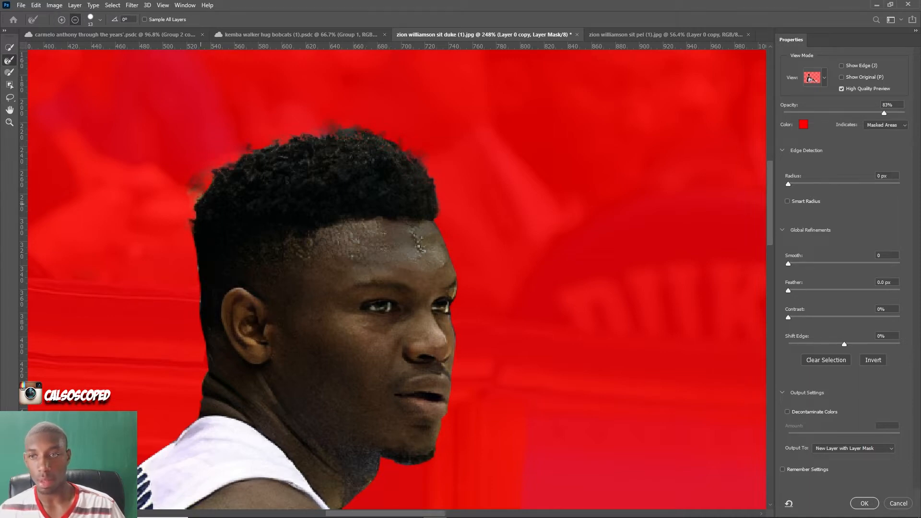
pyautogui.moveTo(196, 194); pyautogui.dragTo(197, 202)
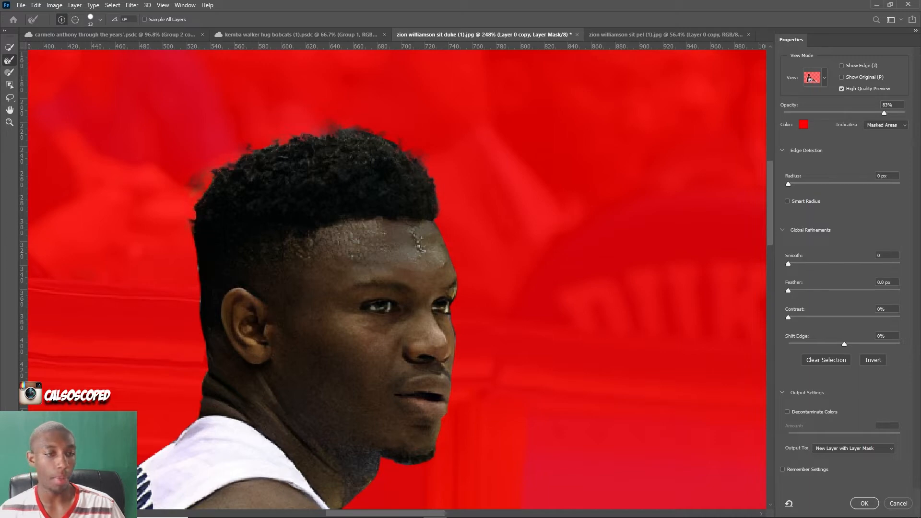
# Turn on Decontaminate Colors at 74% and apply the refined mask.
pyautogui.click(788, 412)
pyautogui.moveTo(900, 434); pyautogui.dragTo(871, 434)
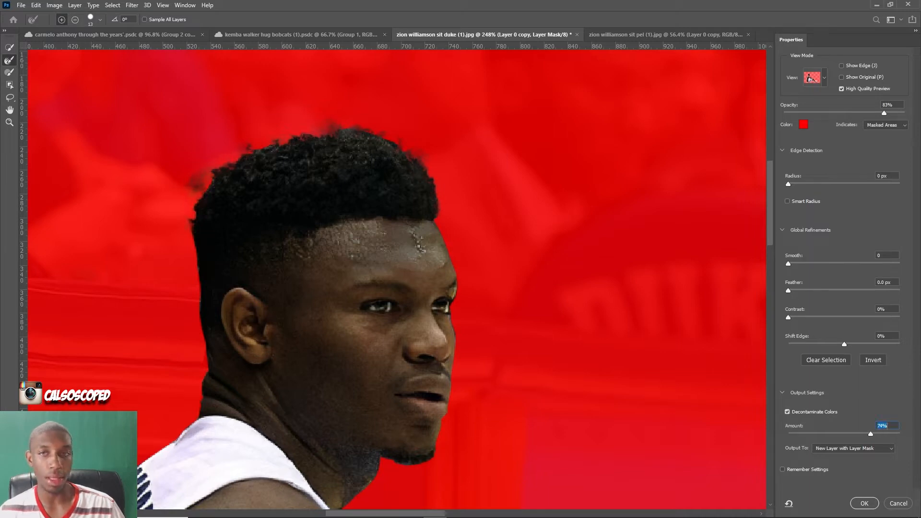
pyautogui.press('alt')
pyautogui.press('alt')
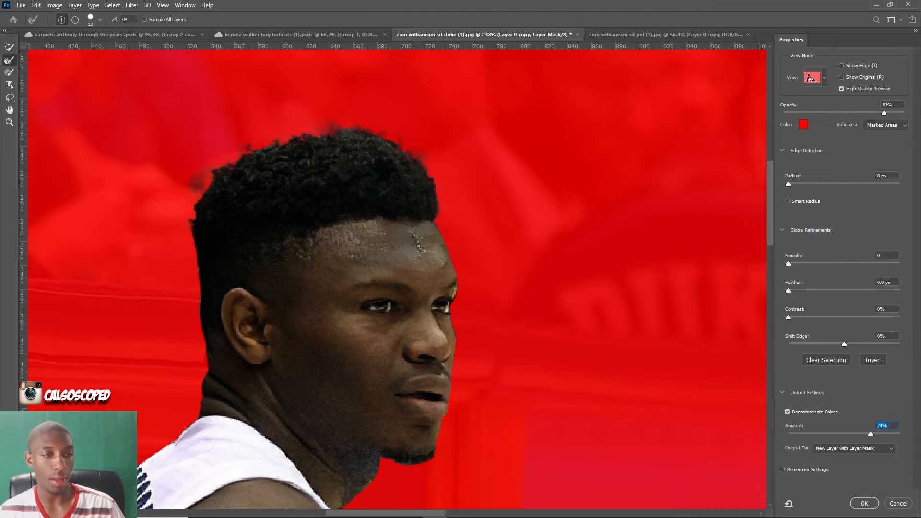
pyautogui.press('Return')
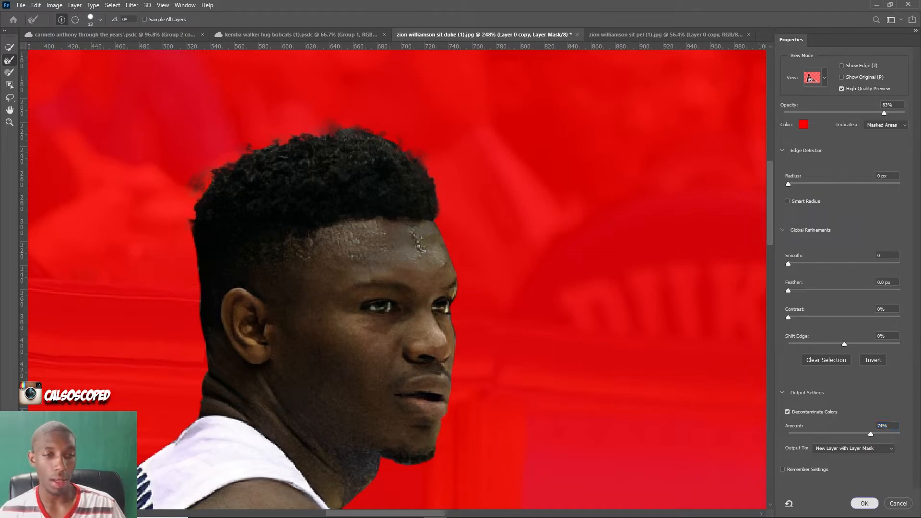
# Hide Layer 0 and check the Duke player's refined cutout against transparency.
pyautogui.scroll(-5, 307, 216)
pyautogui.scroll(3, 665, 358)
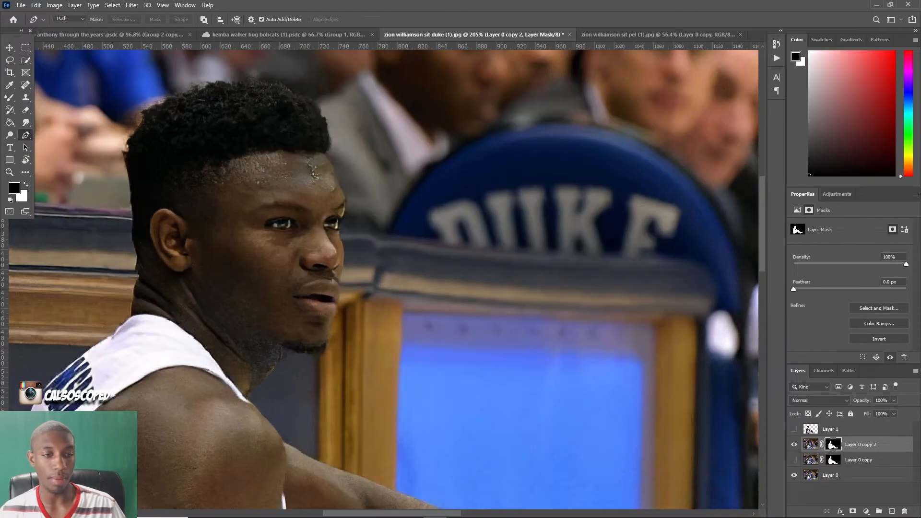
pyautogui.click(795, 475)
pyautogui.scroll(-5, 201, 216)
pyautogui.scroll(2, 223, 213)
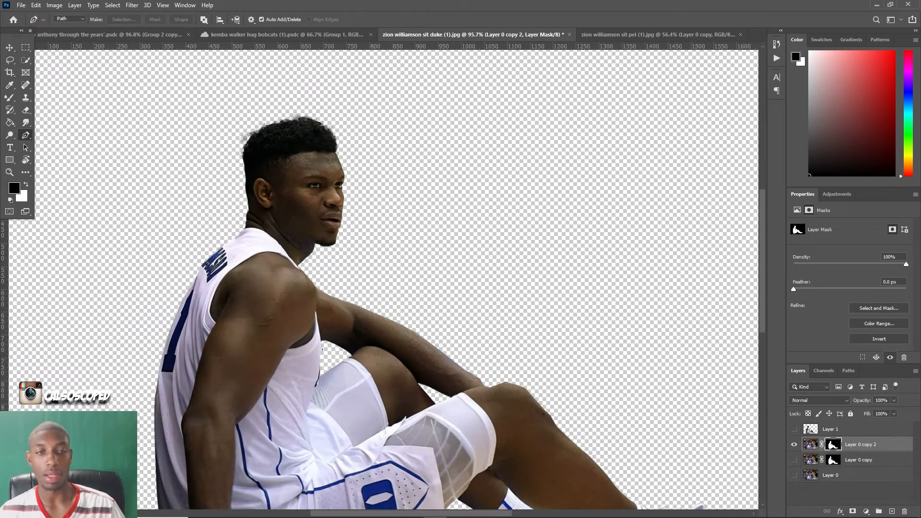
# Target the image content of Layer 0 copy 2 instead of its mask, and switch to the Pelicans photo.
pyautogui.hotkey('ctrl', '2')
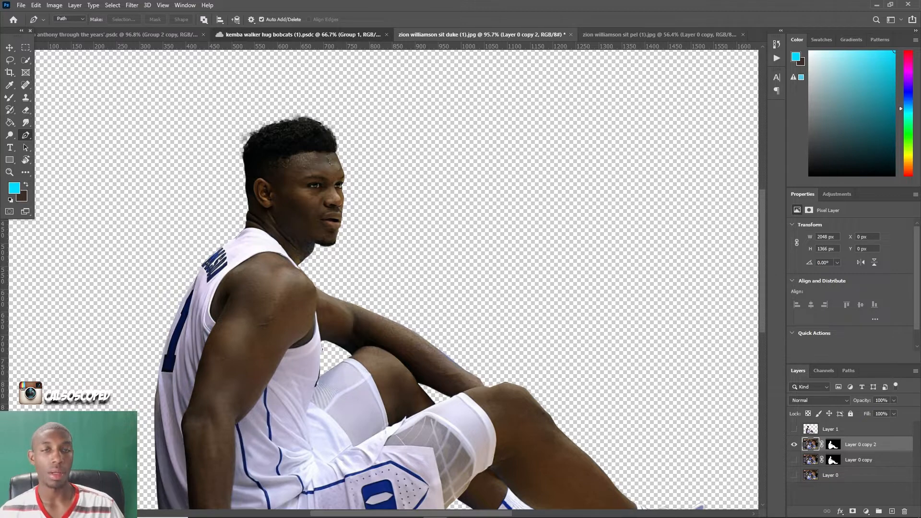
pyautogui.click(302, 34)
pyautogui.click(659, 34)
# Crop the Pelicans photo to a 4:5 portrait frame around the seated player's head, torso and near knee.
pyautogui.scroll(-3, 384, 280)
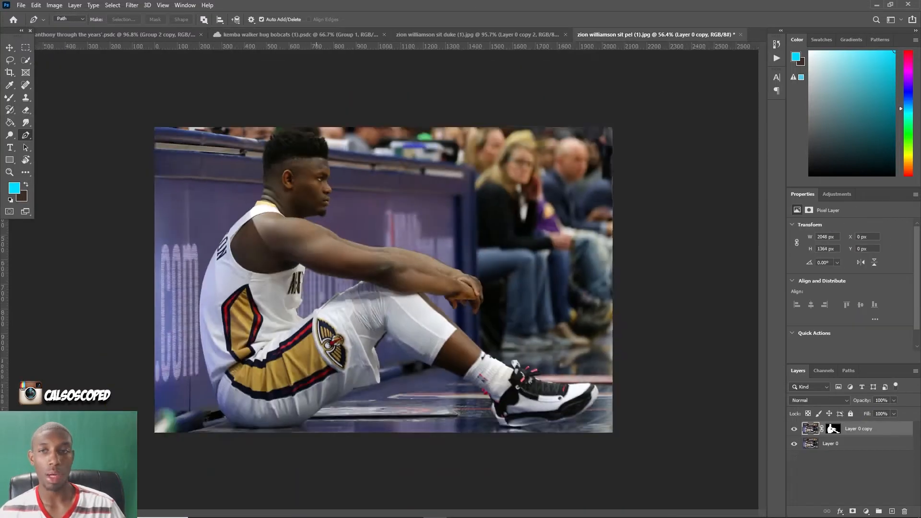
pyautogui.scroll(4, 384, 280)
pyautogui.press('c')
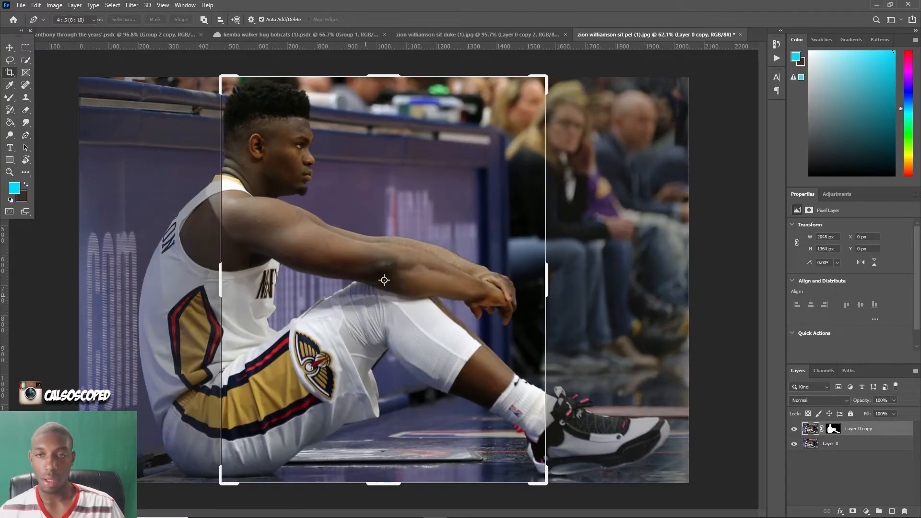
pyautogui.scroll(-5, 384, 279)
pyautogui.moveTo(318, 207); pyautogui.dragTo(373, 206)
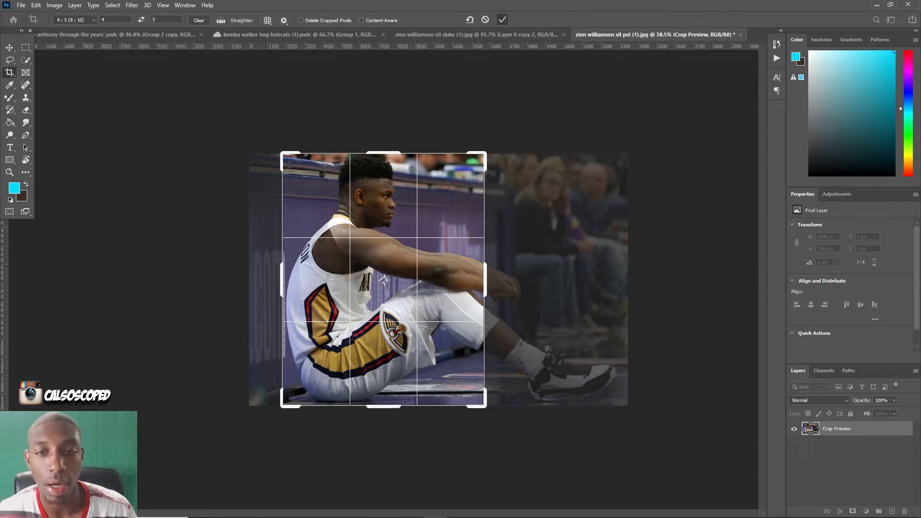
pyautogui.click(503, 20)
pyautogui.hotkey('ctrl', '0')
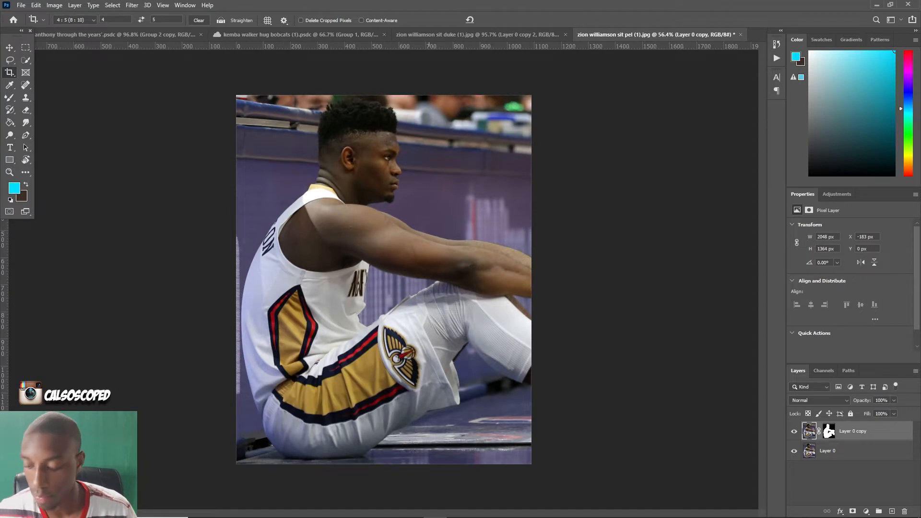
# Paste the Duke cutout with its mask above Layer 0 and place it behind the Pelicans player, with the head beside his face.
pyautogui.click(853, 451)
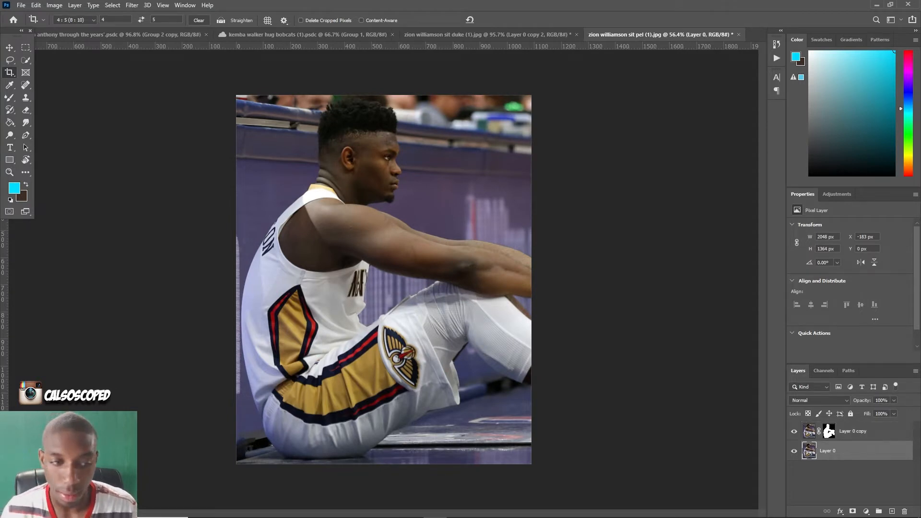
pyautogui.hotkey('ctrl', 'v')
pyautogui.hotkey('ctrl', 't')
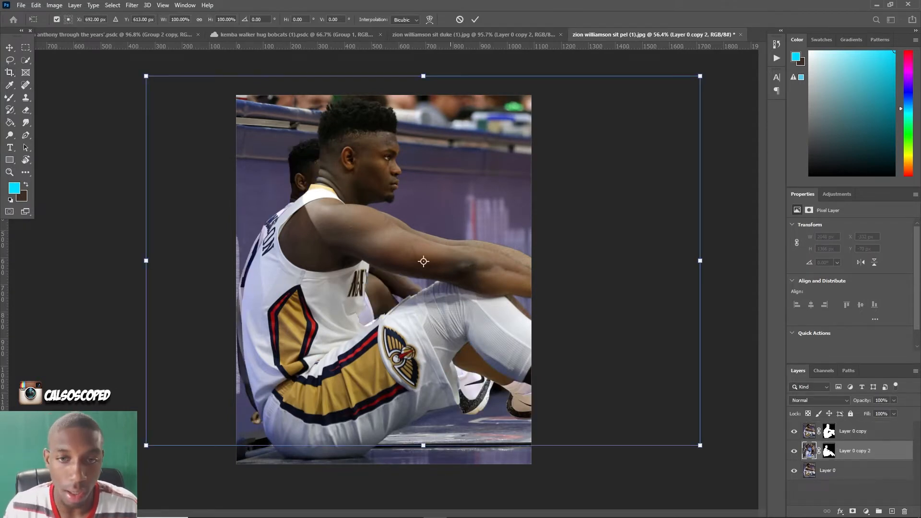
pyautogui.moveTo(422, 261); pyautogui.dragTo(547, 231)
pyautogui.press('Return')
pyautogui.press('c')
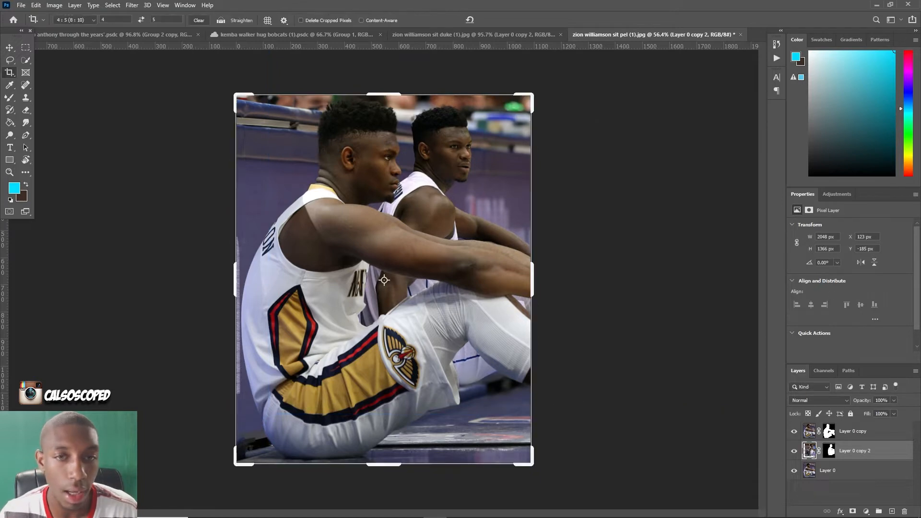
pyautogui.click(9, 47)
pyautogui.click(54, 4)
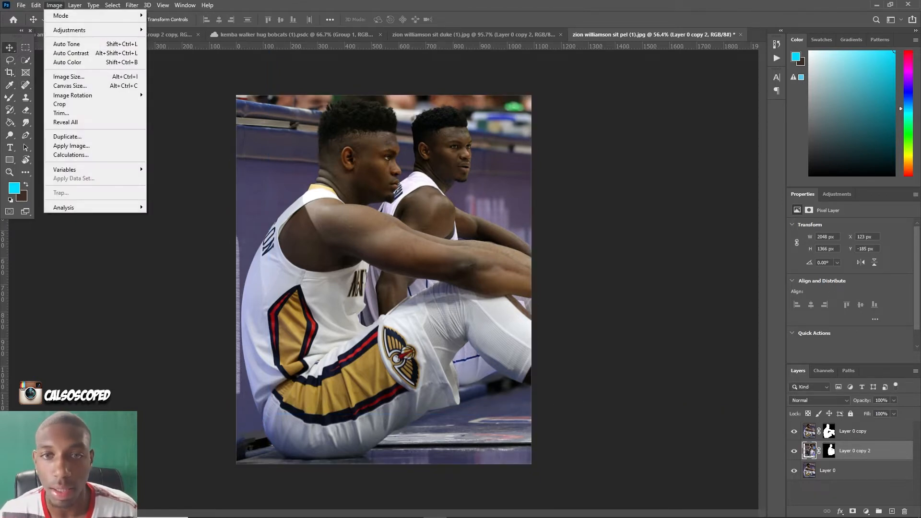
pyautogui.click(69, 76)
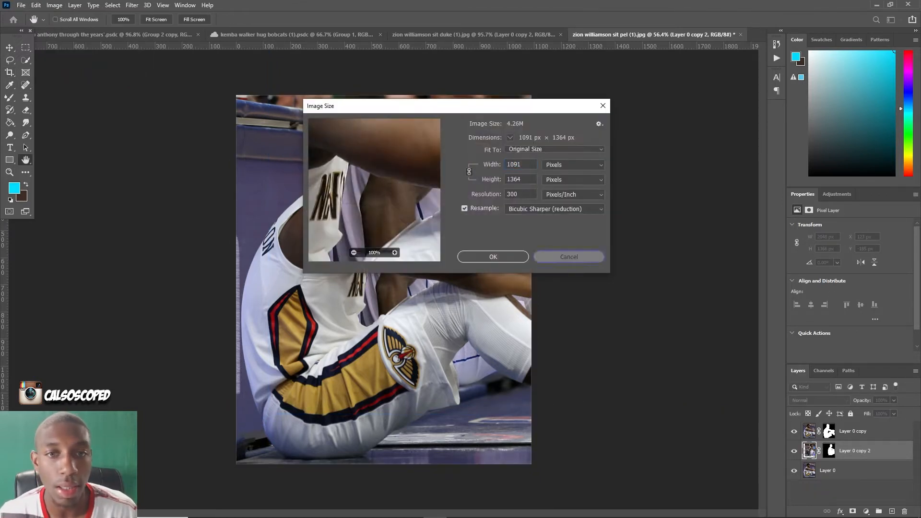
pyautogui.click(569, 257)
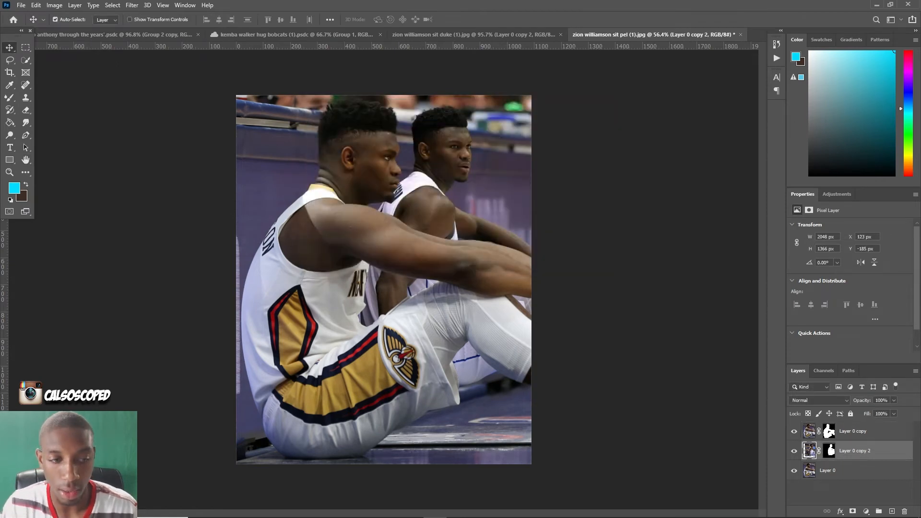
# Delete the pasted Duke cutout layer, Layer 0 copy 2, from the Pelicans document.
pyautogui.click(794, 450)
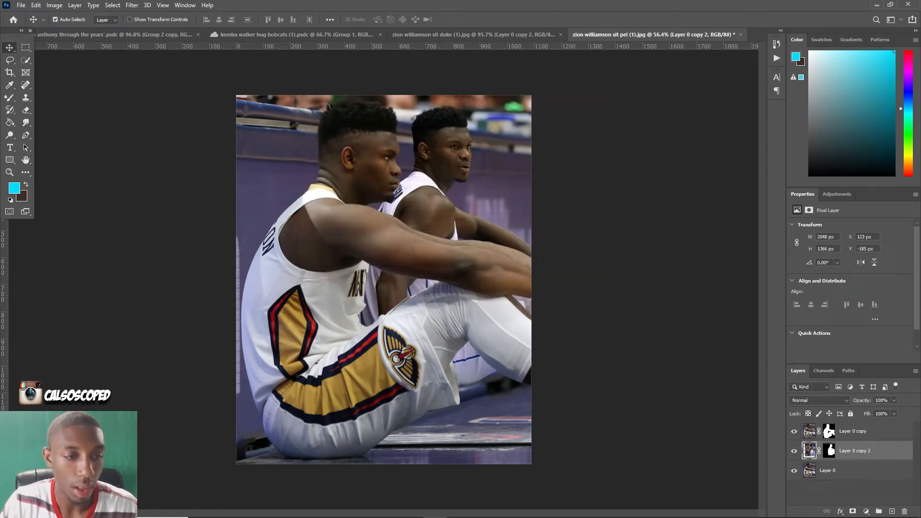
pyautogui.click(829, 451)
pyautogui.click(810, 451)
pyautogui.press('Delete')
# Resize the Pelicans image to 1080 x 1350 pixels.
pyautogui.click(55, 5)
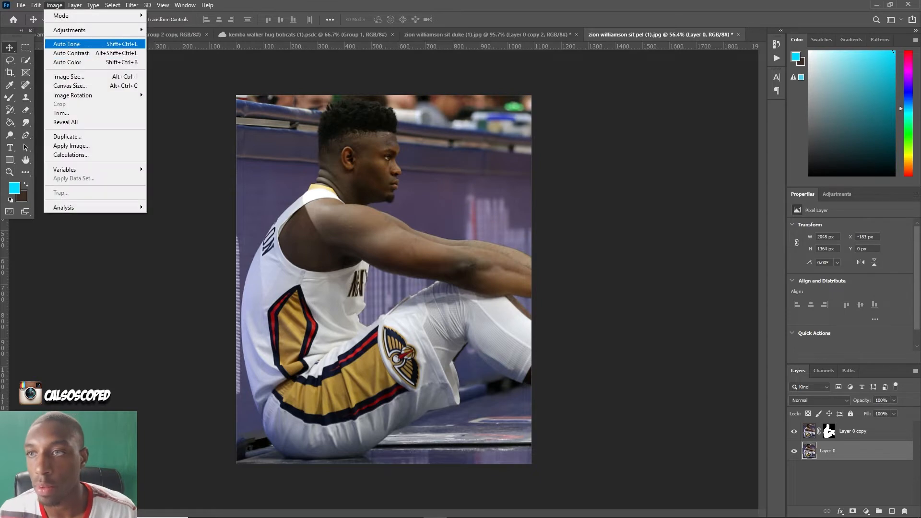
pyautogui.click(64, 76)
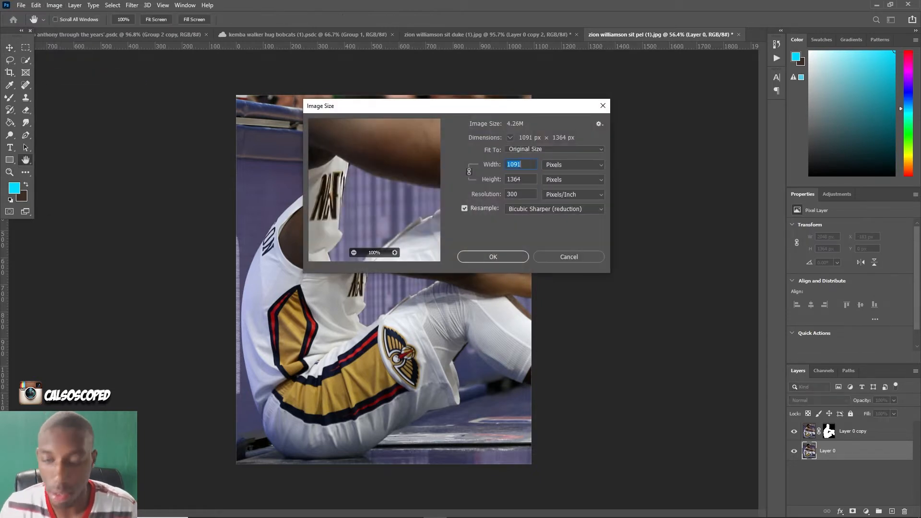
pyautogui.write('1080')
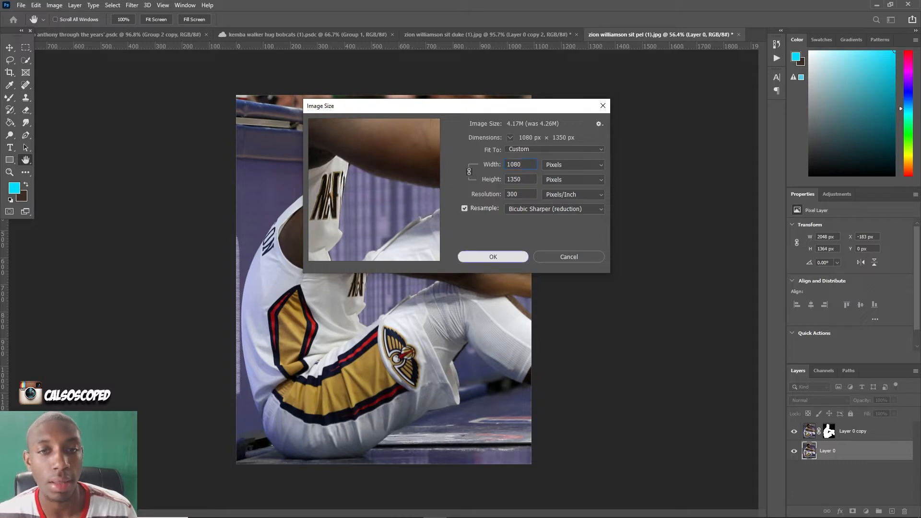
pyautogui.click(493, 257)
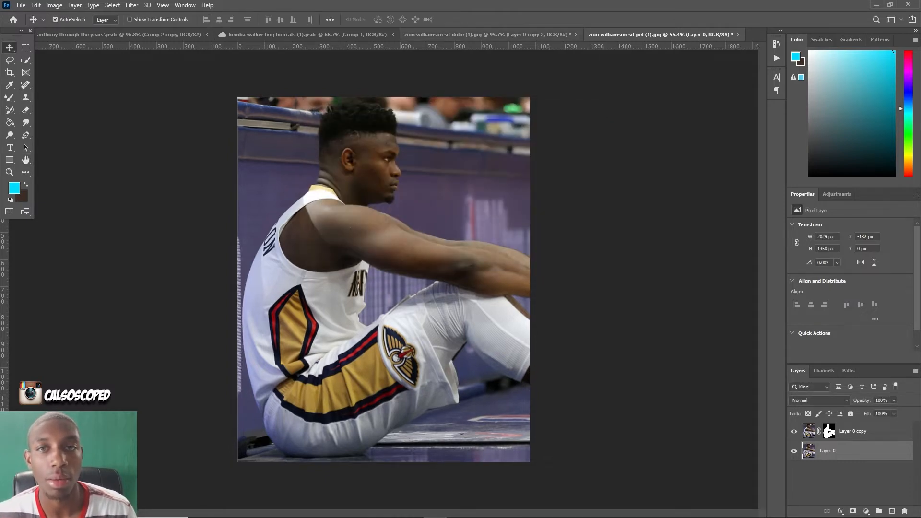
# Paste the Duke cutout into the Pelicans document and place it behind the Pelicans player, with the head beside his face.
pyautogui.click(487, 34)
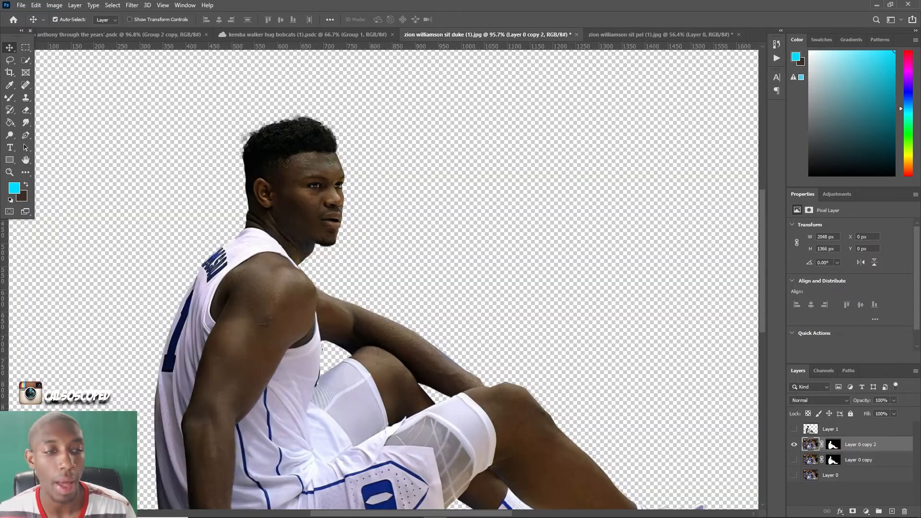
pyautogui.click(661, 34)
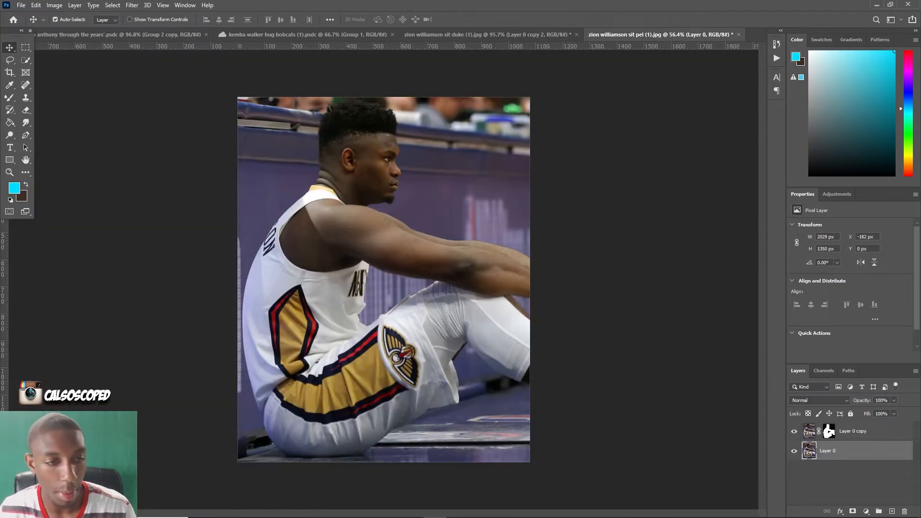
pyautogui.hotkey('ctrl', 'v')
pyautogui.hotkey('ctrl', 't')
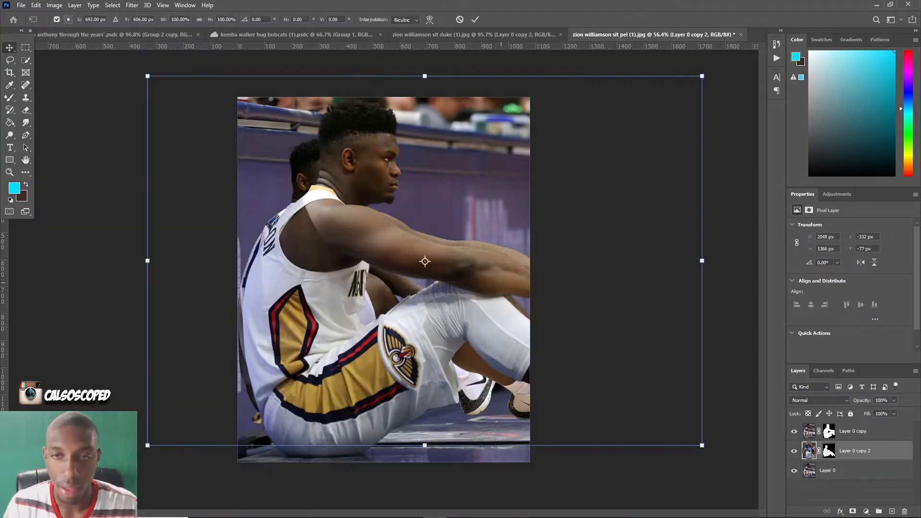
pyautogui.moveTo(425, 261); pyautogui.dragTo(541, 240)
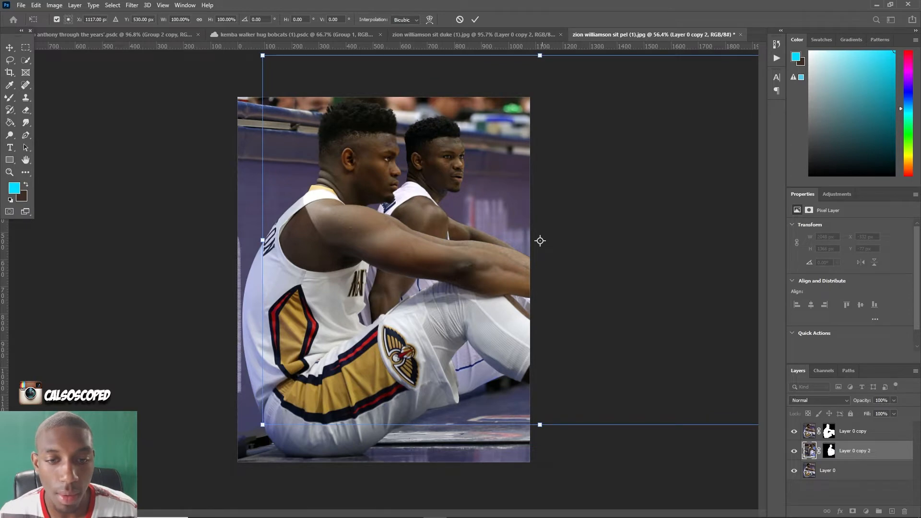
pyautogui.moveTo(540, 425); pyautogui.dragTo(540, 442)
pyautogui.press('Return')
# Convert Layer 0 copy 2 to a smart object, scale it to about 109.41% and reposition it beside the Pelicans player's face.
pyautogui.rightClick(859, 451)
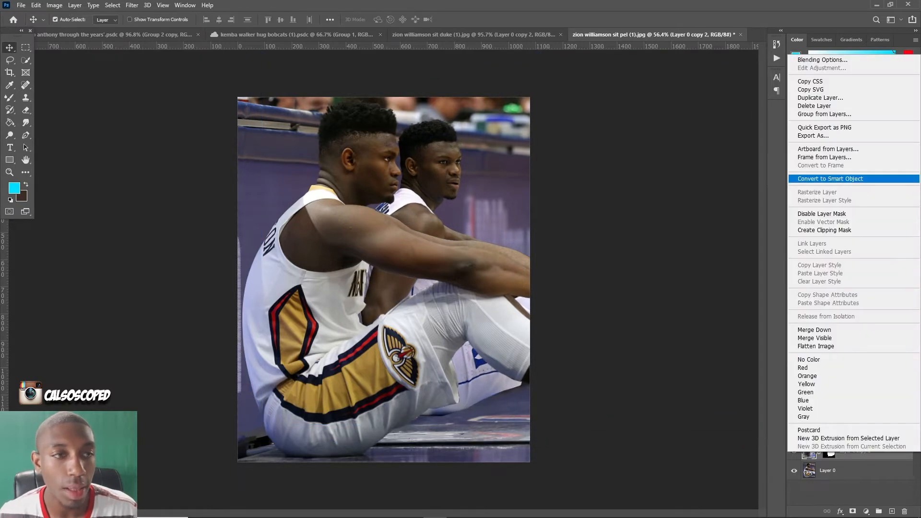
pyautogui.click(830, 178)
pyautogui.hotkey('ctrl', 't')
pyautogui.moveTo(467, 198)
pyautogui.mouseDown()
pyautogui.moveTo(517, 174)
pyautogui.moveTo(478, 203)
pyautogui.mouseUp()
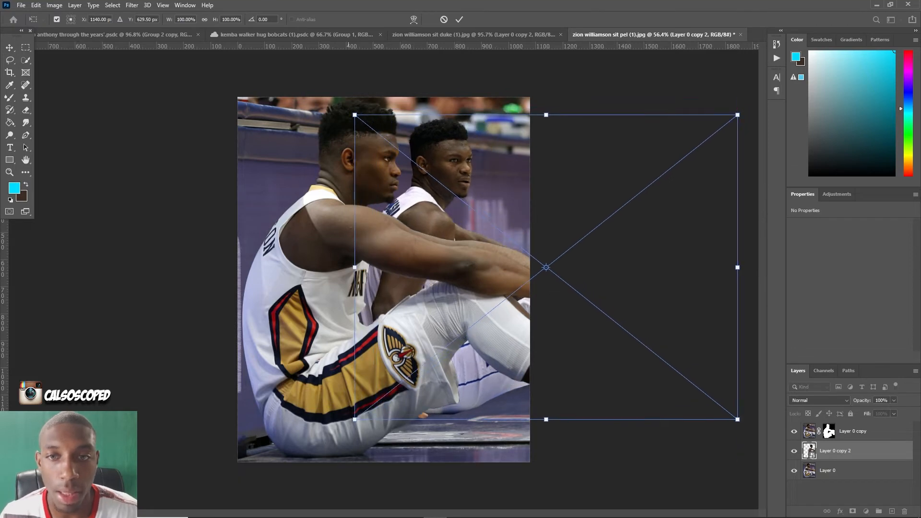
pyautogui.moveTo(355, 116); pyautogui.dragTo(307, 78)
pyautogui.moveTo(506, 133); pyautogui.dragTo(534, 158)
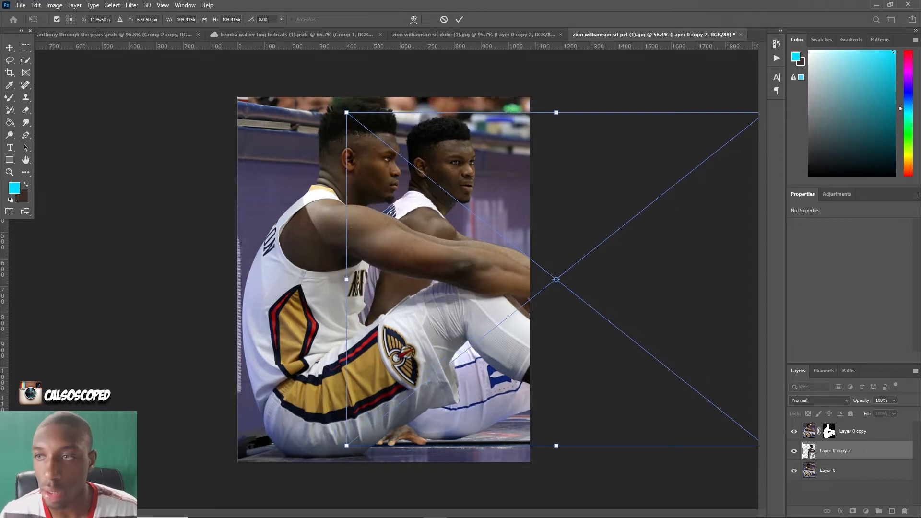
pyautogui.press('Return')
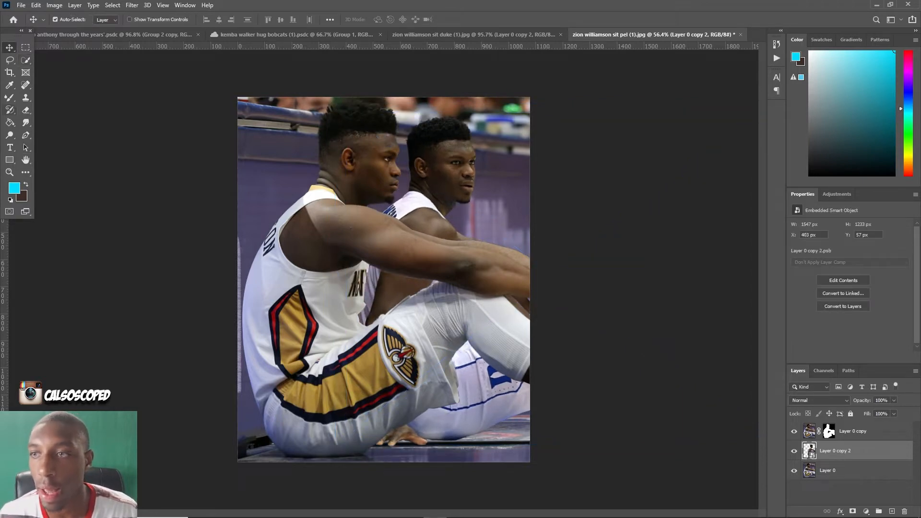
# Add a horizontal guide and move it down to the Pelicans player's hairline.
pyautogui.click(163, 5)
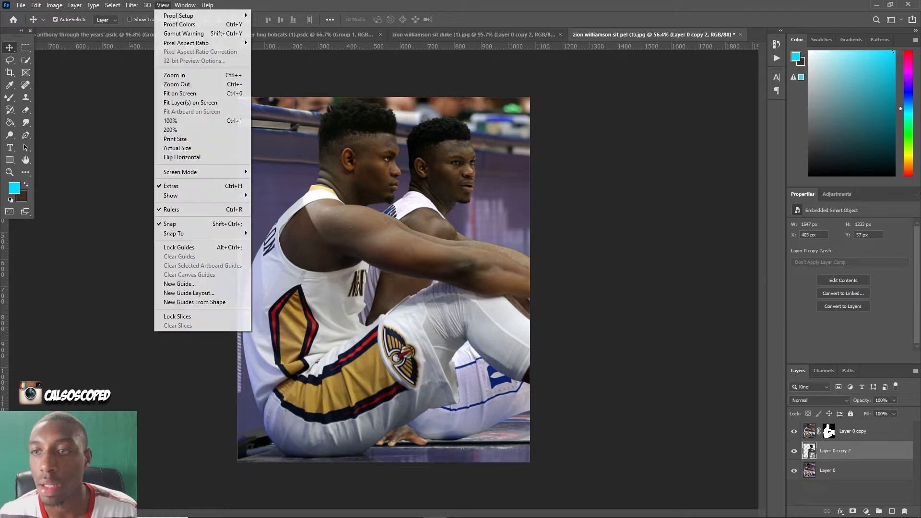
pyautogui.click(180, 284)
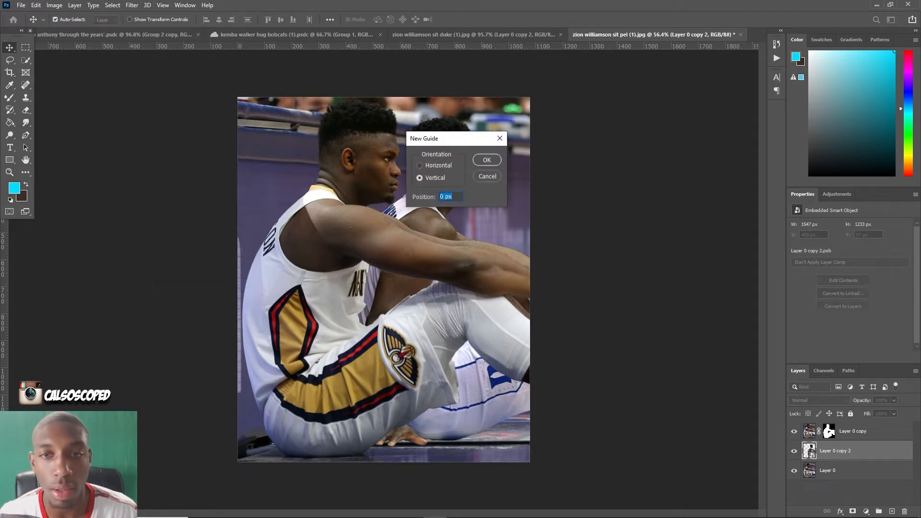
pyautogui.click(420, 166)
pyautogui.click(486, 160)
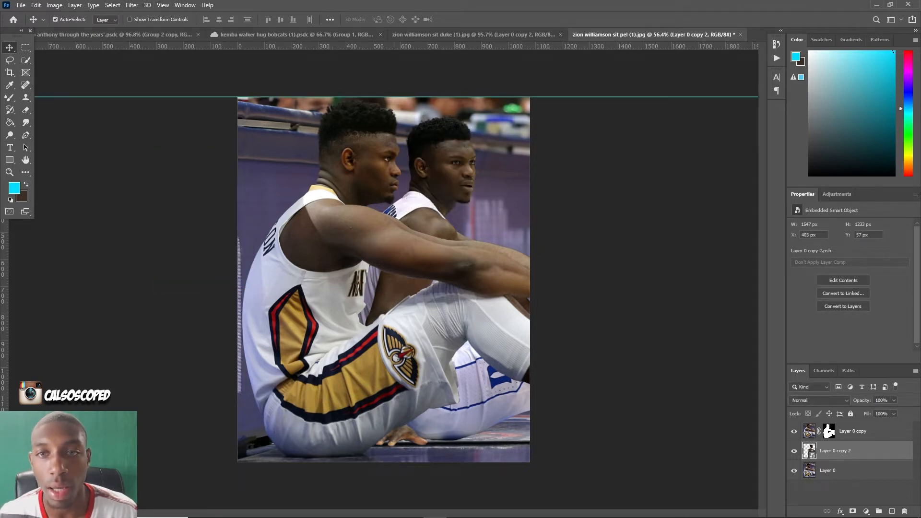
pyautogui.moveTo(394, 97); pyautogui.dragTo(401, 131)
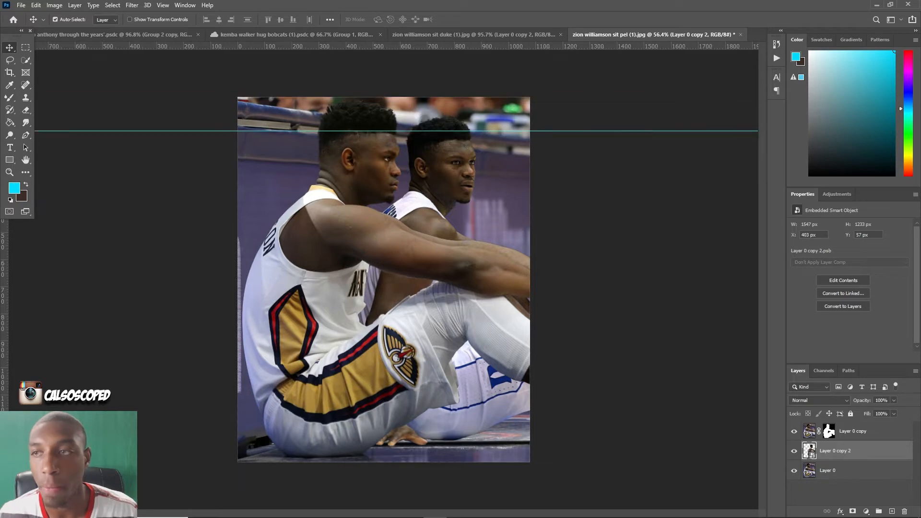
# Scale the Duke cutout to about 107.36% and position it so the hairline sits near the guide.
pyautogui.moveTo(462, 382); pyautogui.dragTo(464, 390)
pyautogui.hotkey('ctrl', 't')
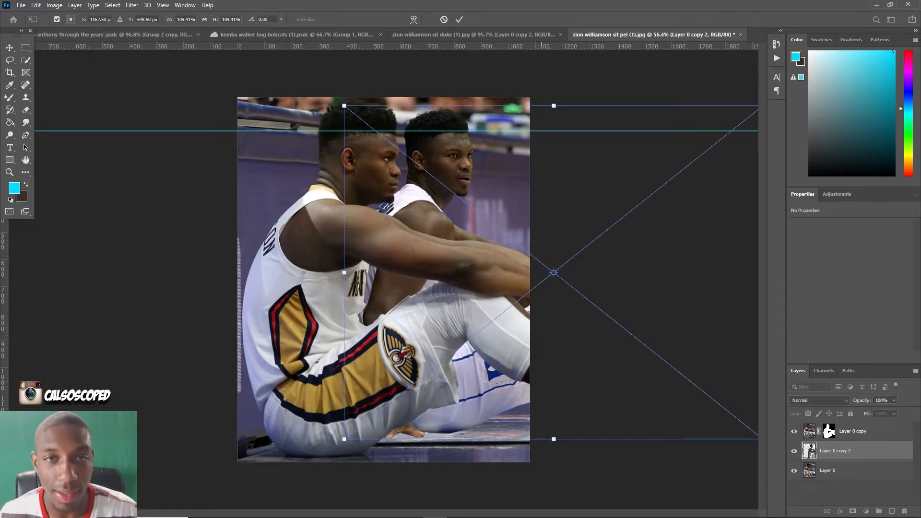
pyautogui.moveTo(554, 106); pyautogui.dragTo(553, 112)
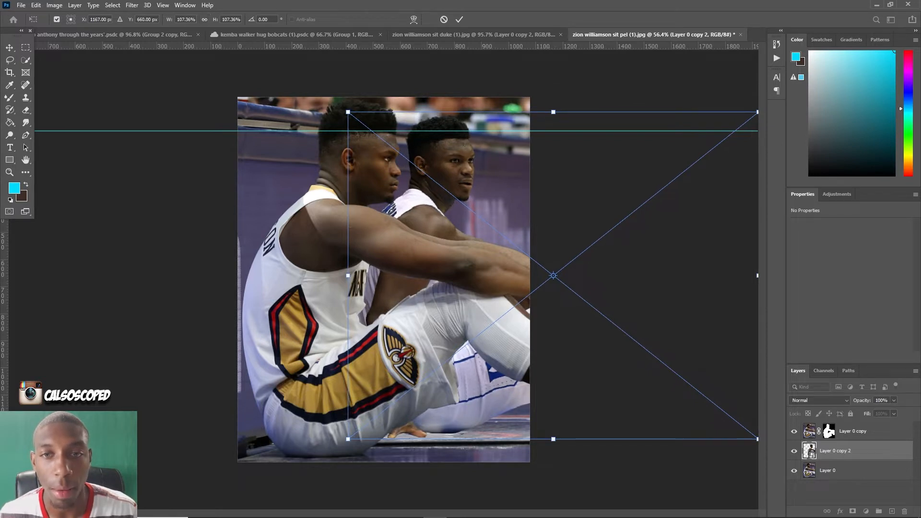
pyautogui.moveTo(478, 136); pyautogui.dragTo(478, 140)
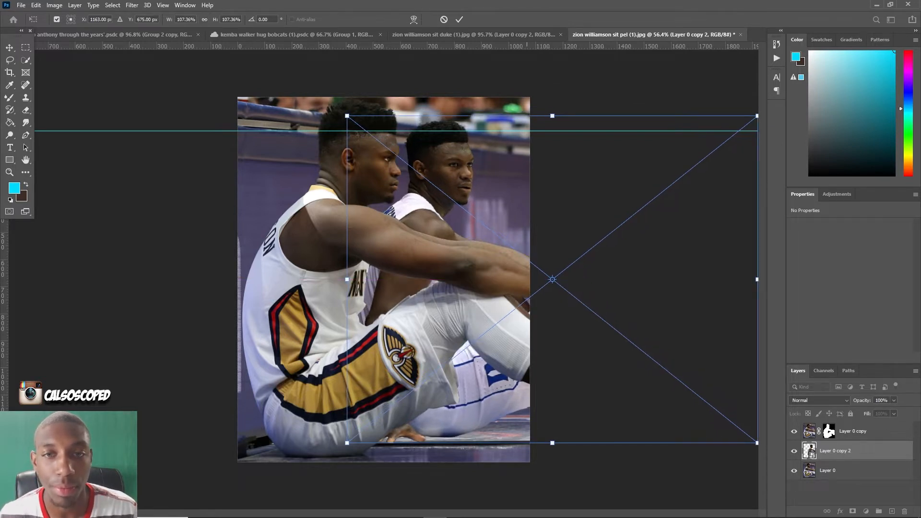
pyautogui.scroll(-2, 384, 279)
pyautogui.press('Return')
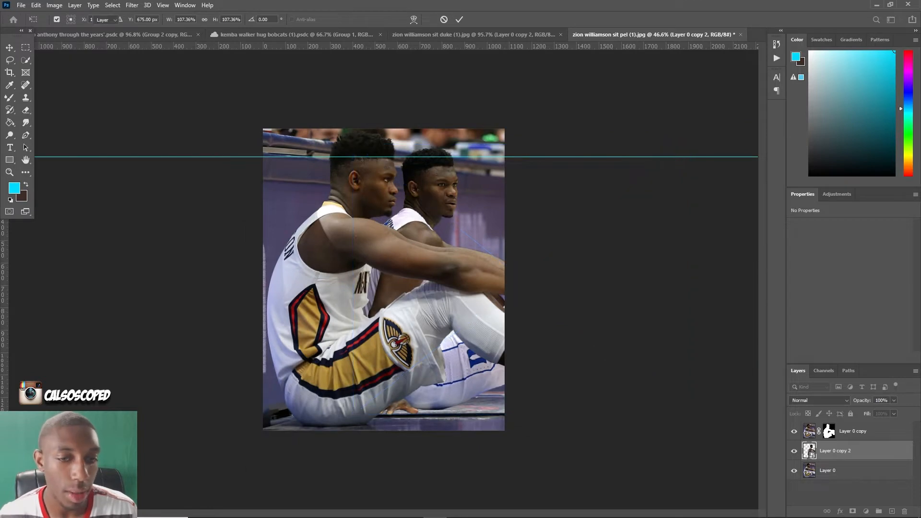
# Enlarge the Duke cutout slightly to about 107.99% and check its proportions against the Pelicans player.
pyautogui.scroll(-2, 376, 245)
pyautogui.scroll(2, 383, 280)
pyautogui.hotkey('ctrl', 't')
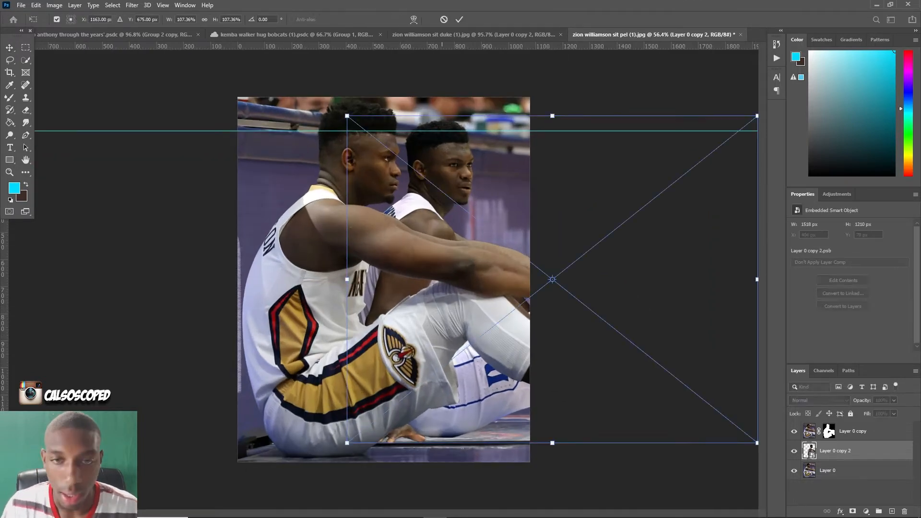
pyautogui.moveTo(552, 116); pyautogui.dragTo(553, 113)
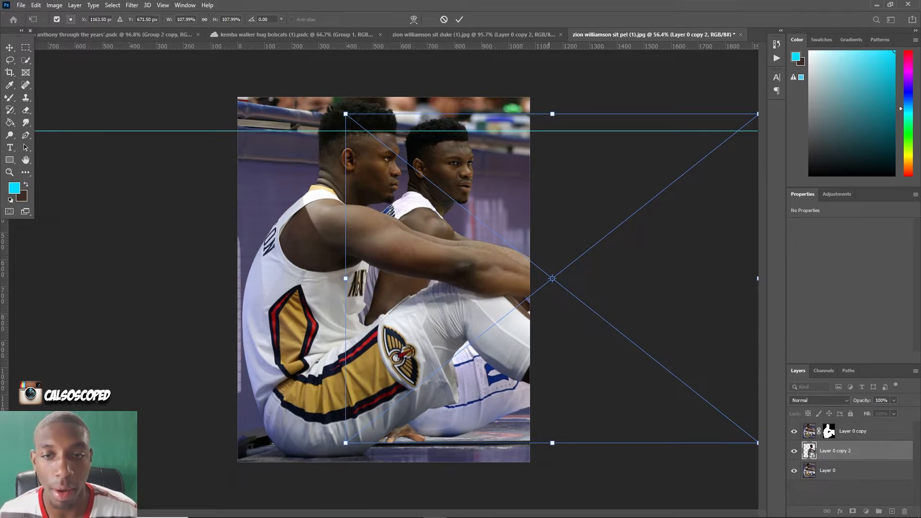
pyautogui.press('Return')
pyautogui.hotkey('ctrl', '0')
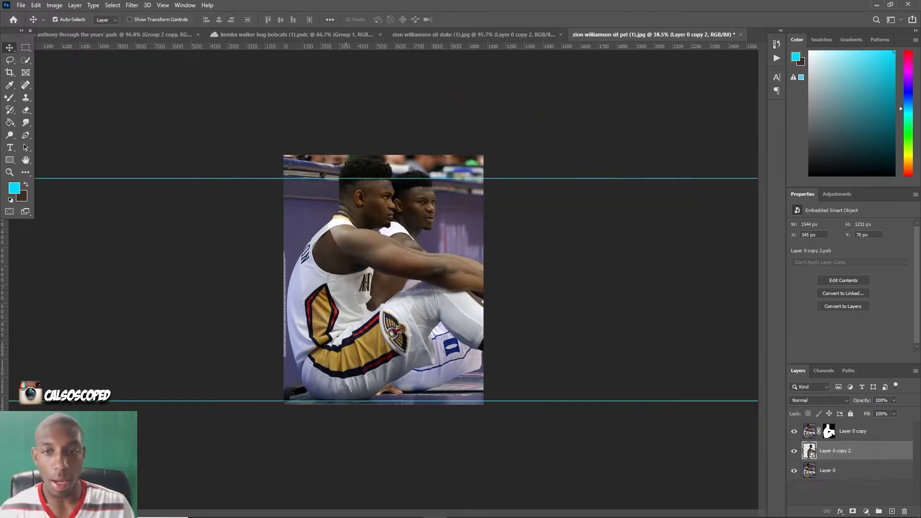
pyautogui.hotkey('ctrl', '0')
pyautogui.scroll(3, 467, 126)
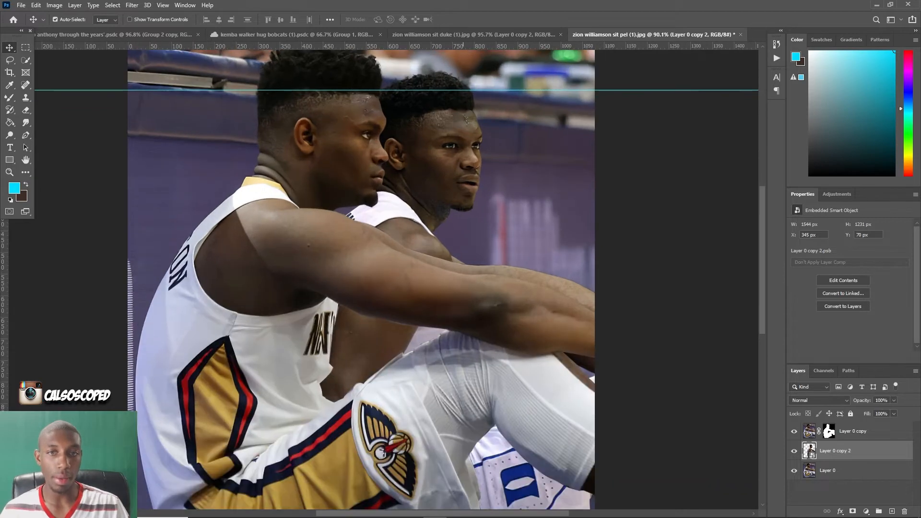
pyautogui.scroll(-5, 426, 135)
pyautogui.scroll(-3, 426, 134)
pyautogui.scroll(5, 401, 135)
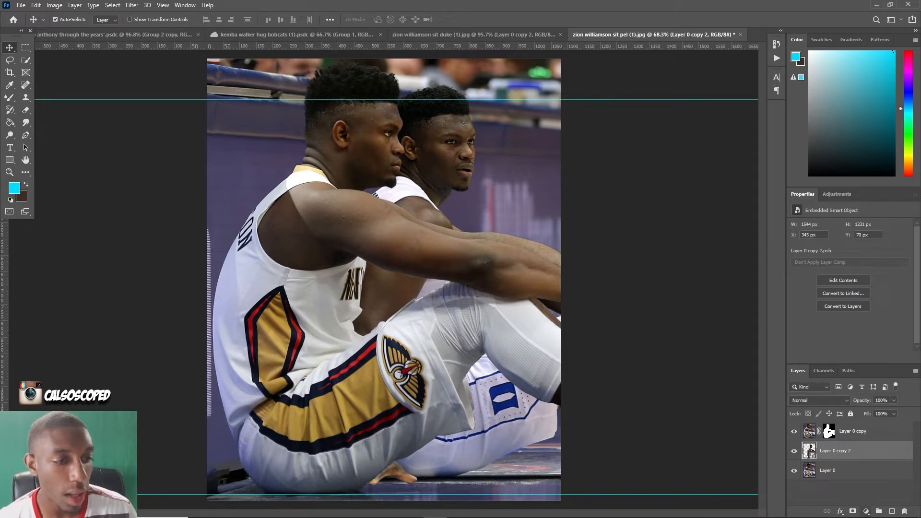
pyautogui.click(866, 512)
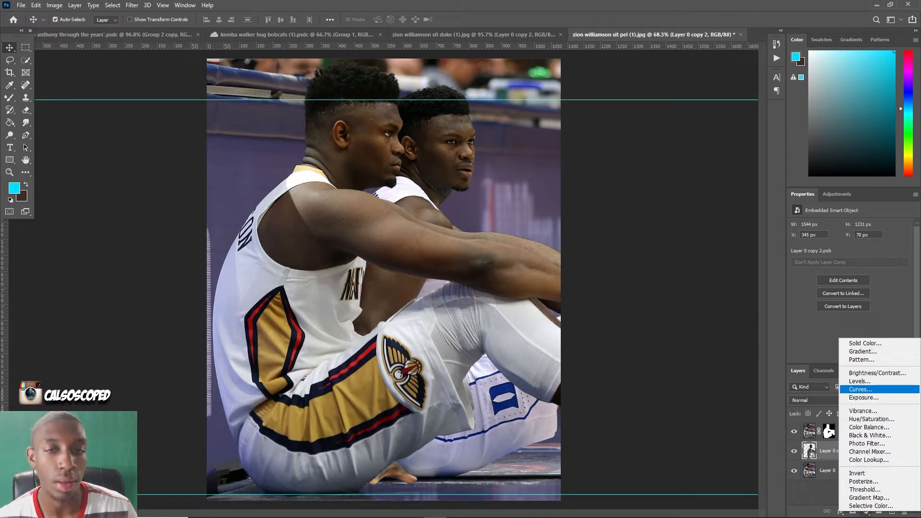
pyautogui.click(860, 389)
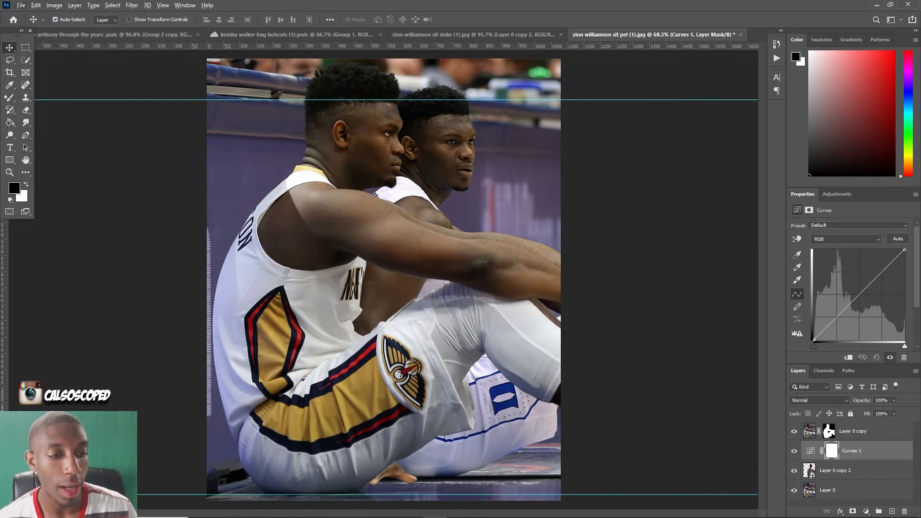
pyautogui.hotkey('ctrl', 'z')
# Add a Curves adjustment layer above Layer 0 copy 2 and clip it to the Duke cutout.
pyautogui.click(866, 512)
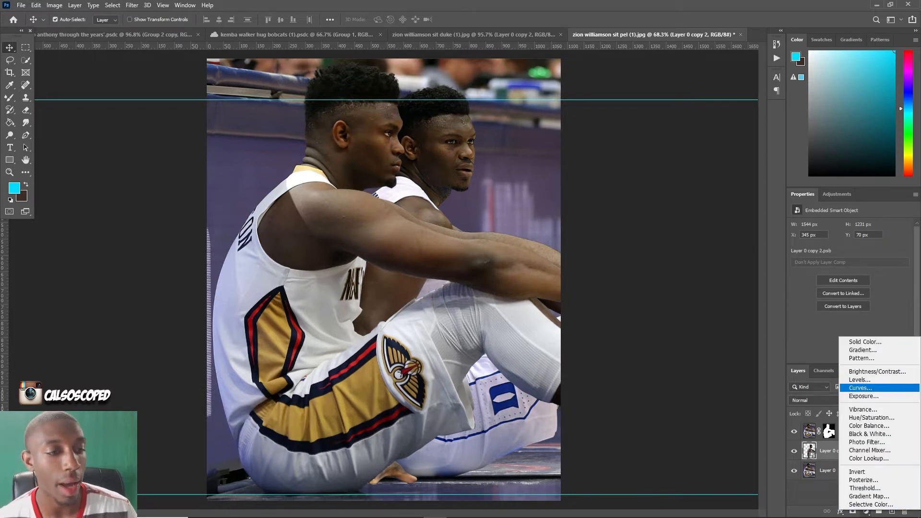
pyautogui.click(860, 387)
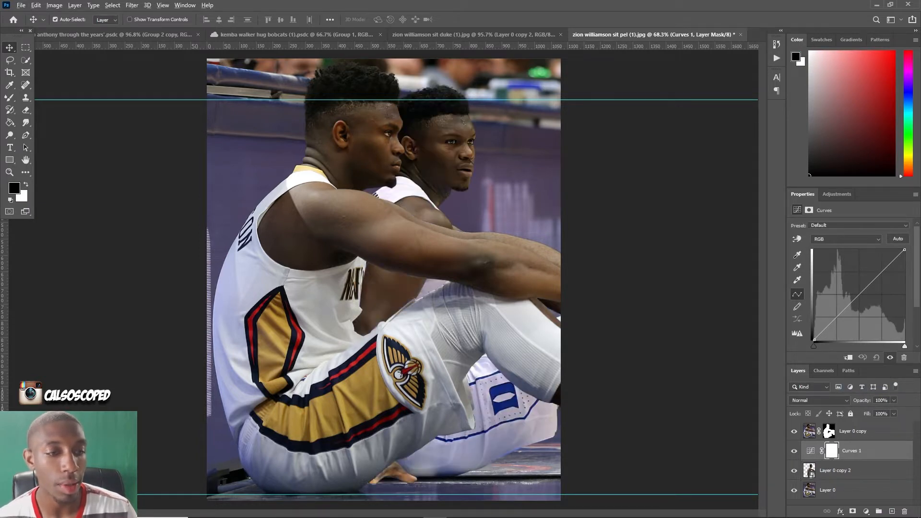
pyautogui.hotkey('ctrl', 'alt', 'g')
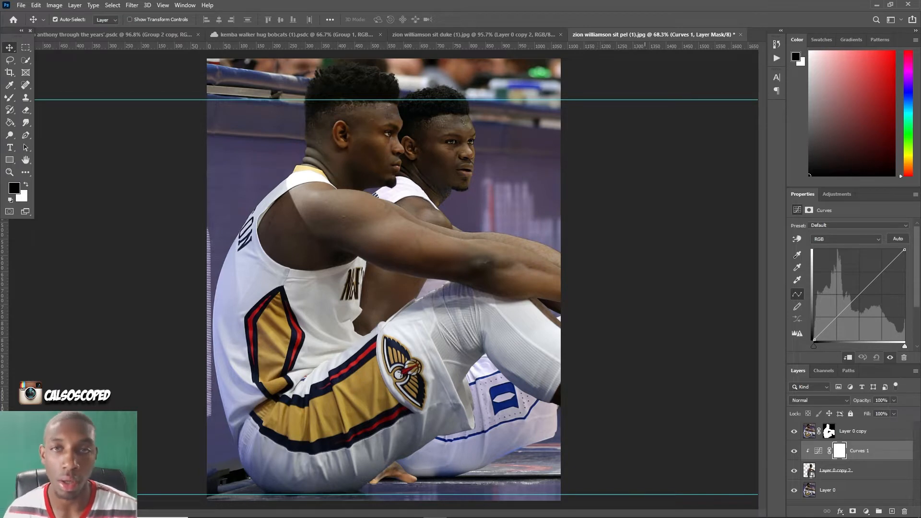
# Set the Curves auto color correction algorithm to Find Dark & Light Colors.
pyautogui.press('ctrl')
pyautogui.keyDown('alt'); pyautogui.click(898, 238); pyautogui.keyUp('alt')
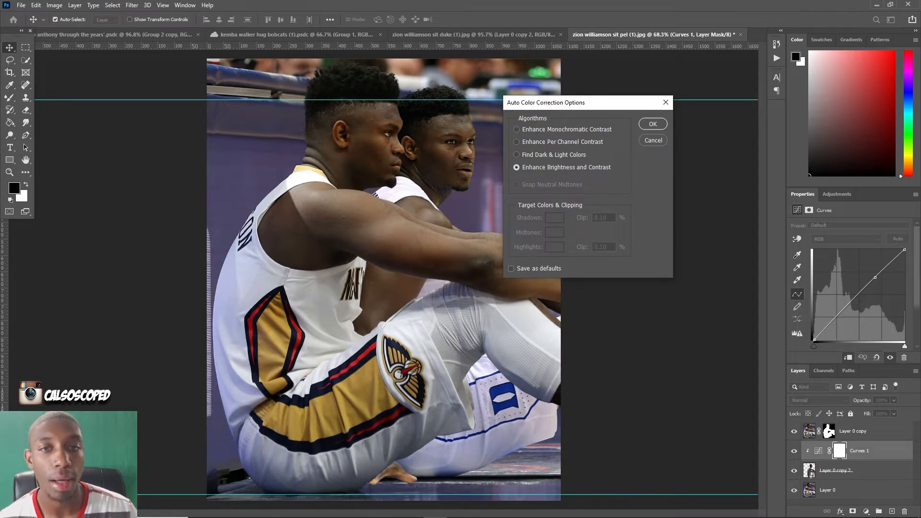
pyautogui.click(517, 154)
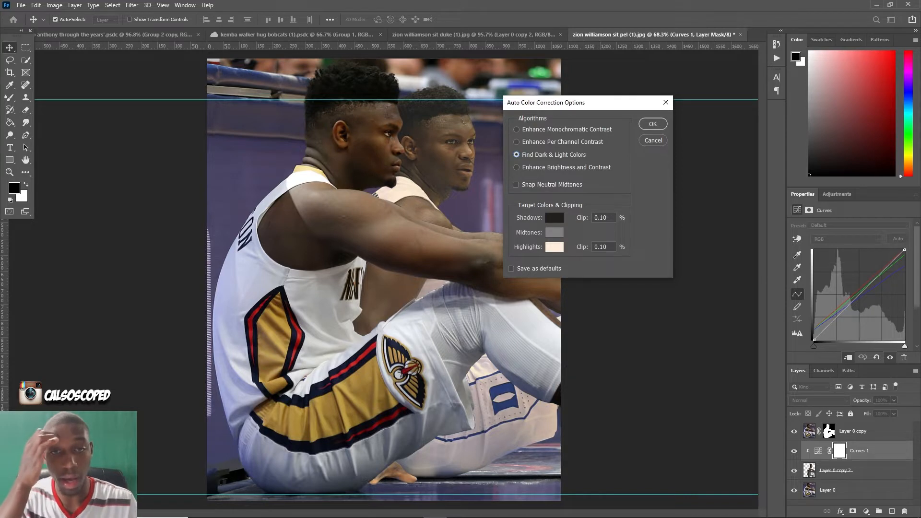
# Set the target shadow color of the auto color correction to a very dark blue, 050611.
pyautogui.click(555, 218)
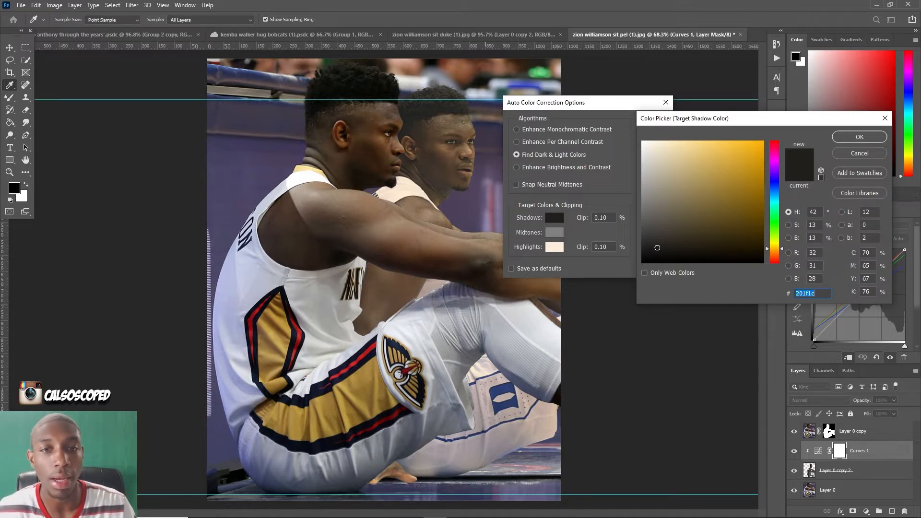
pyautogui.write('ffffff')
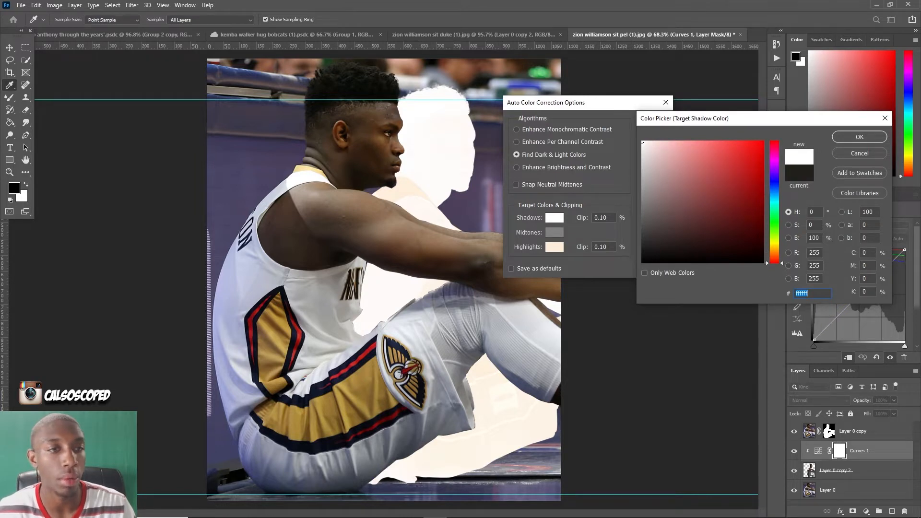
pyautogui.moveTo(774, 170); pyautogui.dragTo(774, 182)
pyautogui.moveTo(706, 153)
pyautogui.mouseDown()
pyautogui.moveTo(723, 163)
pyautogui.moveTo(733, 141)
pyautogui.moveTo(711, 255)
pyautogui.mouseUp()
pyautogui.moveTo(774, 182); pyautogui.dragTo(774, 183)
pyautogui.moveTo(712, 255); pyautogui.dragTo(716, 256)
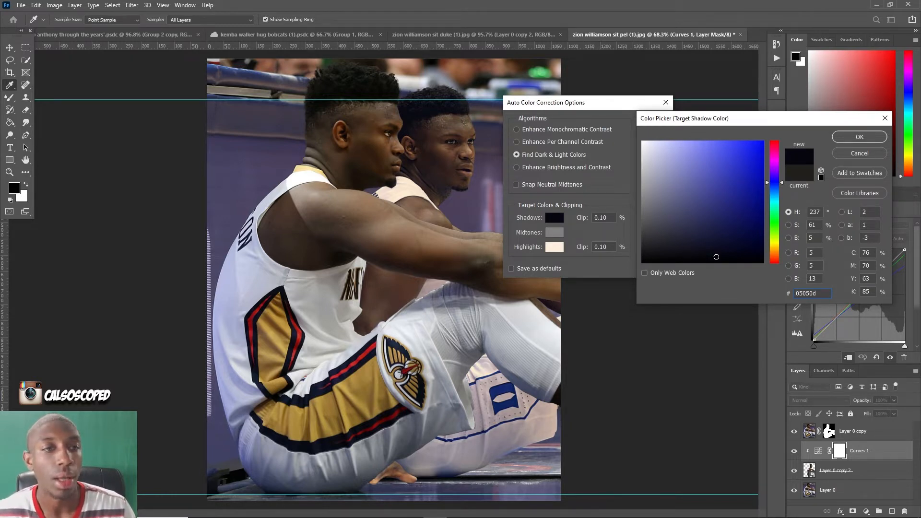
pyautogui.moveTo(717, 256)
pyautogui.mouseDown()
pyautogui.moveTo(704, 256)
pyautogui.moveTo(725, 255)
pyautogui.mouseUp()
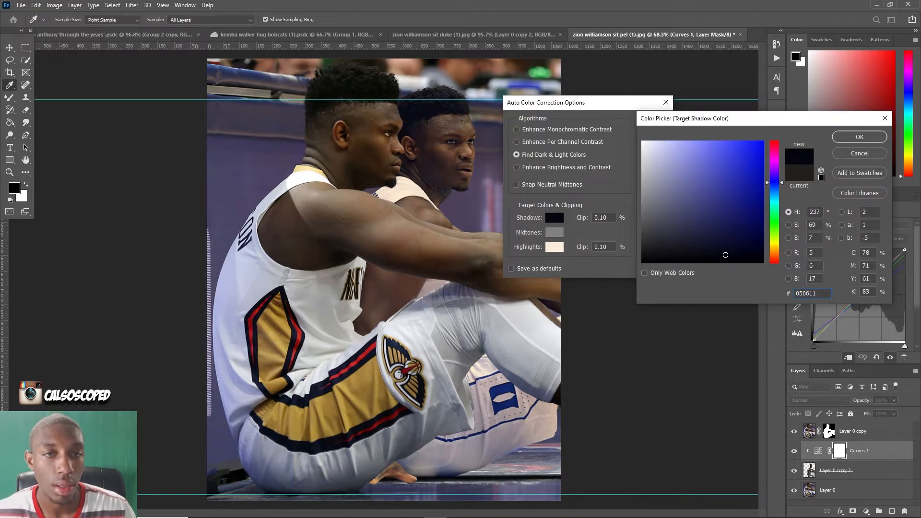
pyautogui.click(860, 137)
# Set the target highlight color of the Curves 1 auto color correction to white after trying purple and orange hues.
pyautogui.click(554, 246)
pyautogui.moveTo(645, 163); pyautogui.dragTo(643, 142)
pyautogui.moveTo(775, 168); pyautogui.dragTo(775, 174)
pyautogui.moveTo(669, 147); pyautogui.dragTo(643, 142)
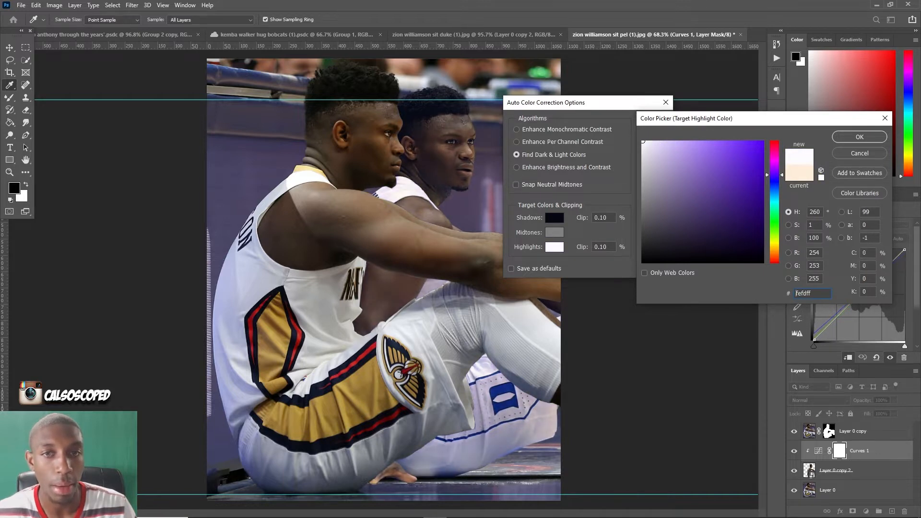
pyautogui.moveTo(775, 174); pyautogui.dragTo(775, 251)
pyautogui.click(669, 142)
pyautogui.moveTo(669, 142); pyautogui.dragTo(643, 142)
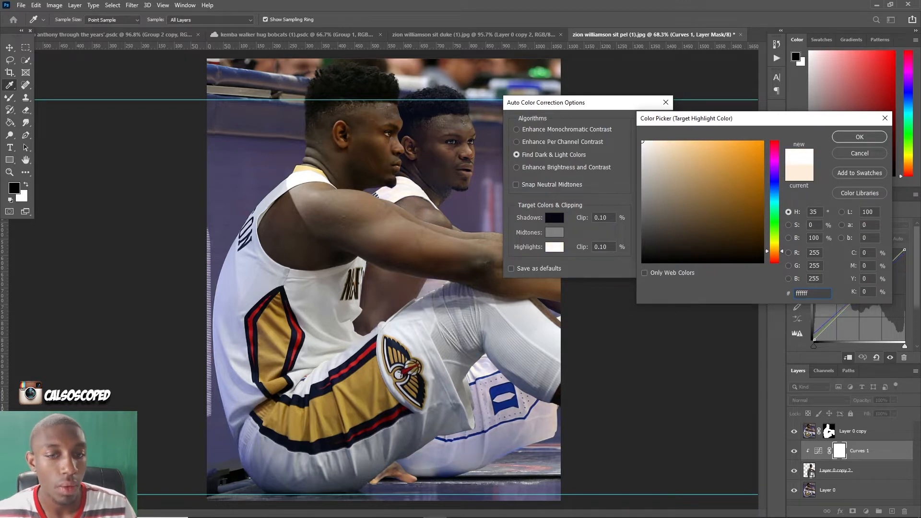
pyautogui.click(796, 293)
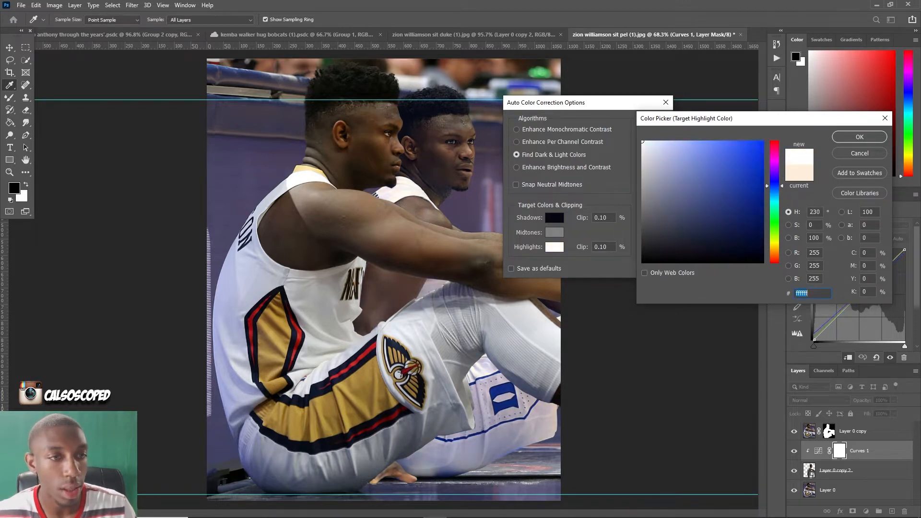
pyautogui.click(677, 141)
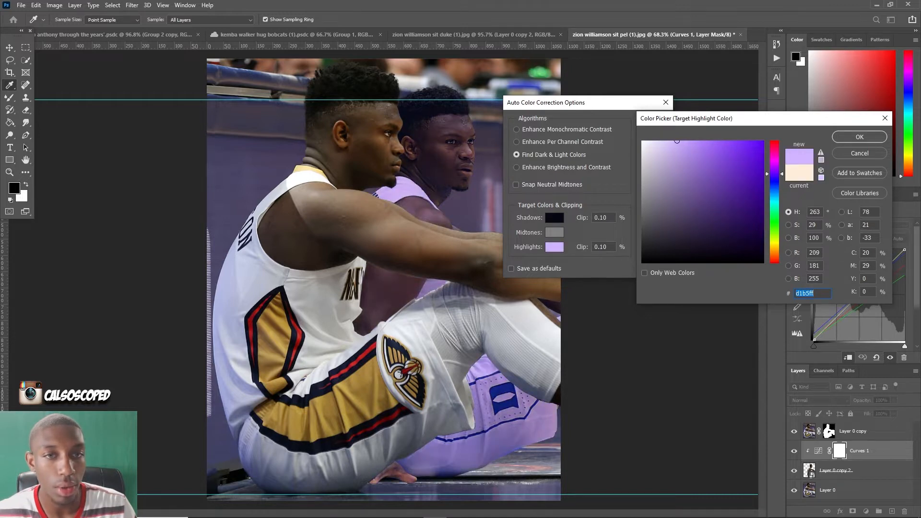
pyautogui.moveTo(678, 141); pyautogui.dragTo(642, 141)
pyautogui.click(859, 137)
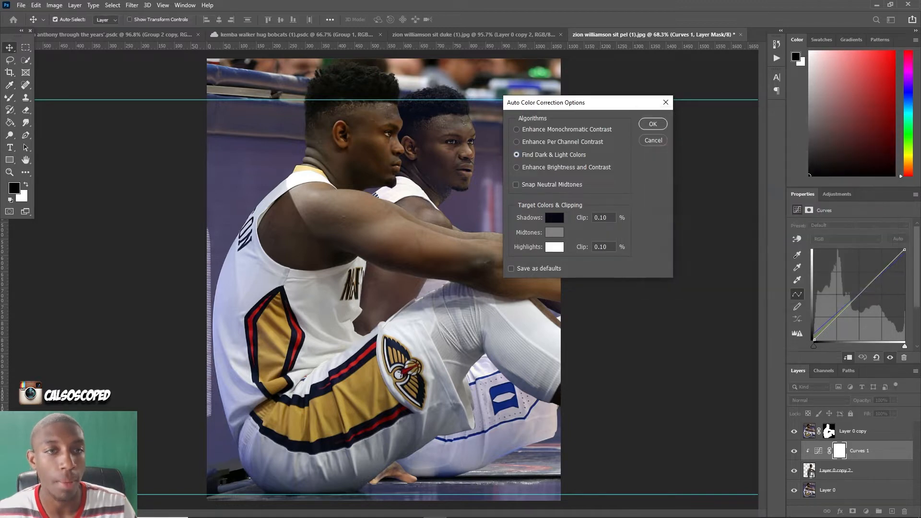
# Apply the auto color correction without saving the target colors as defaults, and compare the image with Curves 1 hidden and shown.
pyautogui.press('Return')
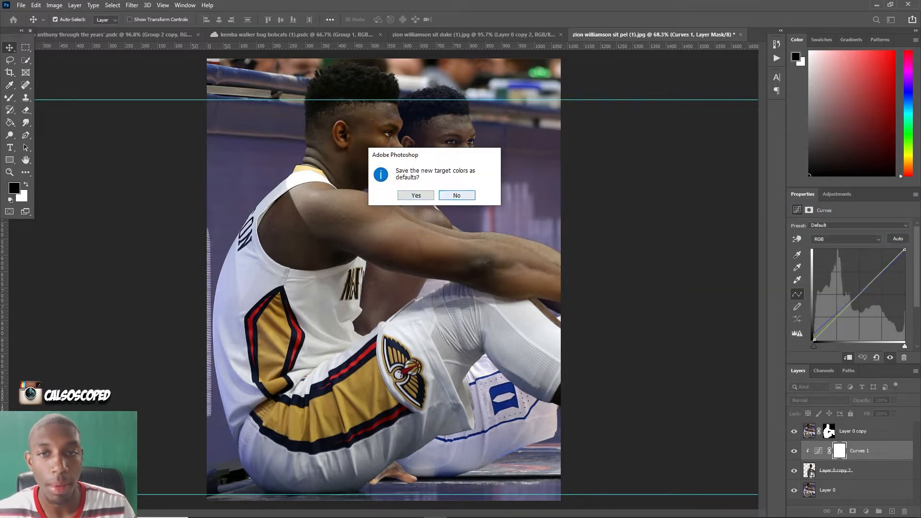
pyautogui.click(456, 194)
pyautogui.click(794, 451)
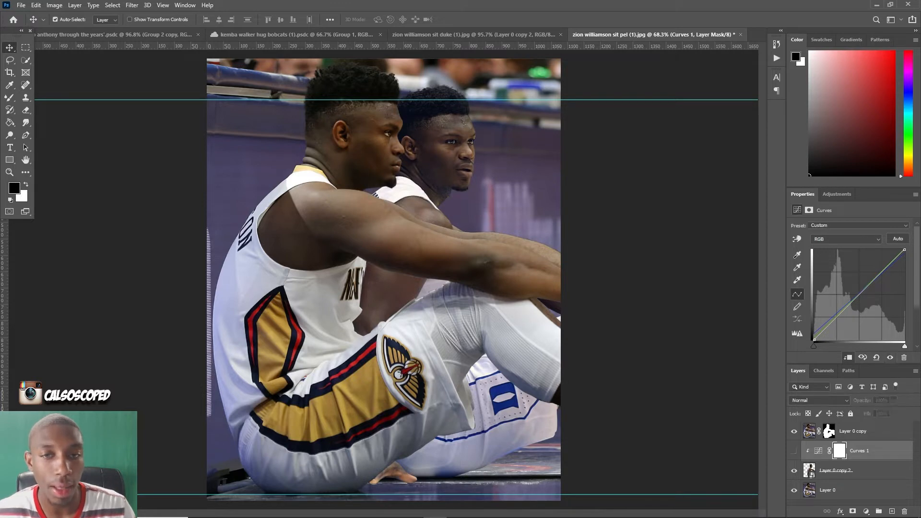
pyautogui.click(794, 451)
pyautogui.click(794, 451)
pyautogui.click(794, 450)
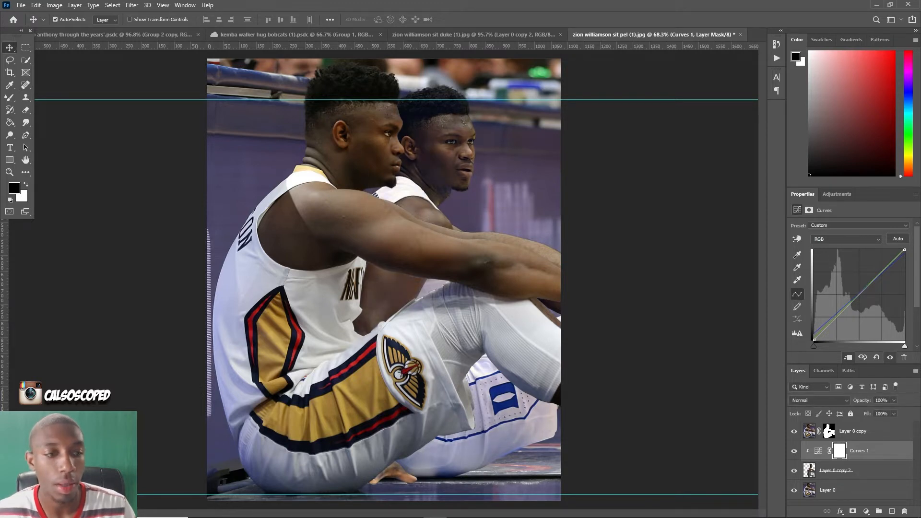
# Brighten the Duke cutout slightly with two raised points in the midtones and highlights of the Curves 1 RGB curve.
pyautogui.click(818, 450)
pyautogui.click(894, 414)
pyautogui.click(845, 239)
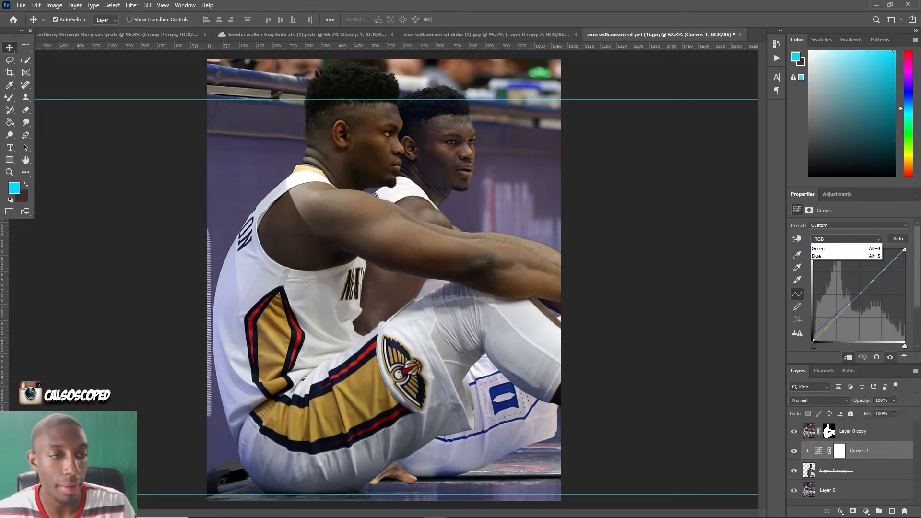
pyautogui.click(845, 271)
pyautogui.moveTo(855, 300); pyautogui.dragTo(857, 299)
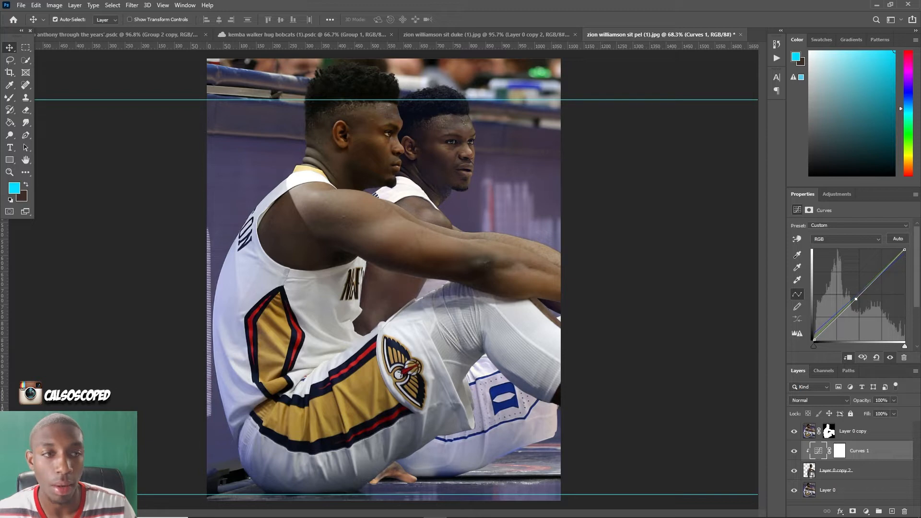
pyautogui.moveTo(883, 272); pyautogui.dragTo(882, 270)
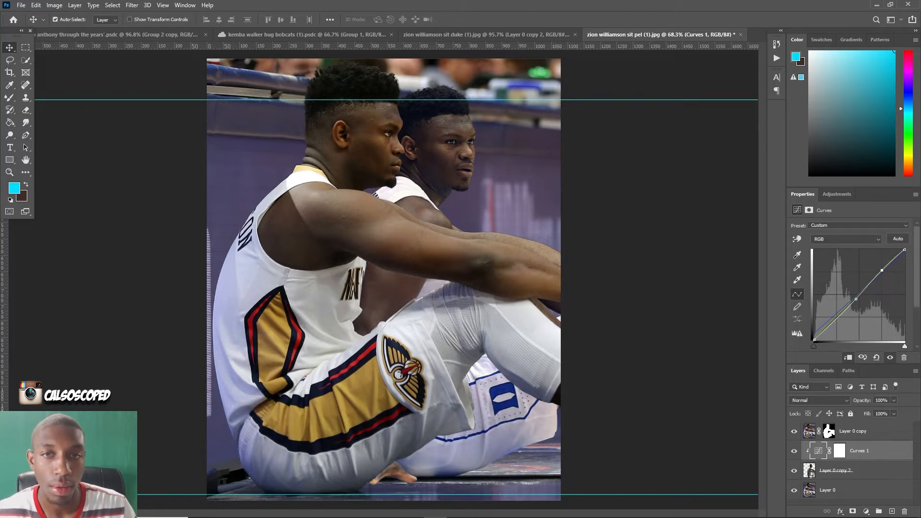
# Add a second Curves adjustment layer above Layer 0 copy and clip it to the Pelicans player.
pyautogui.moveTo(326, 201); pyautogui.dragTo(403, 201)
pyautogui.hotkey('ctrl', 'z')
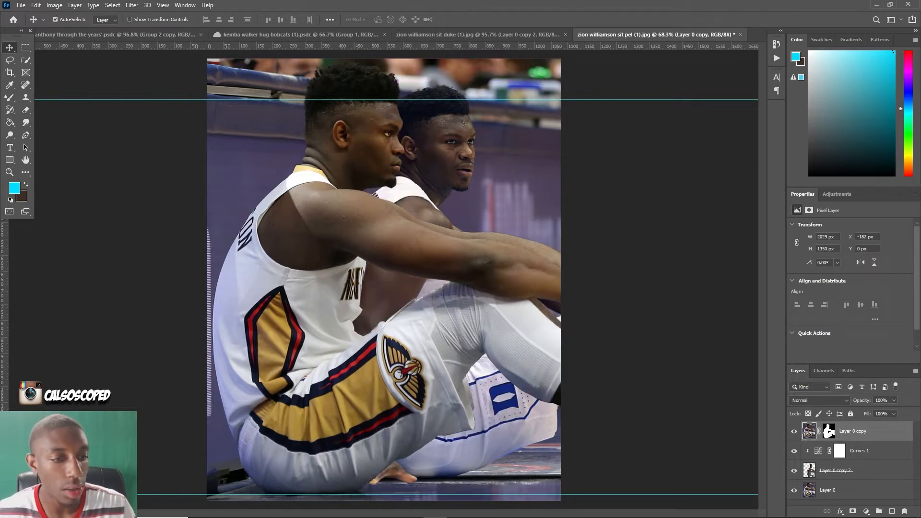
pyautogui.click(866, 512)
pyautogui.click(850, 383)
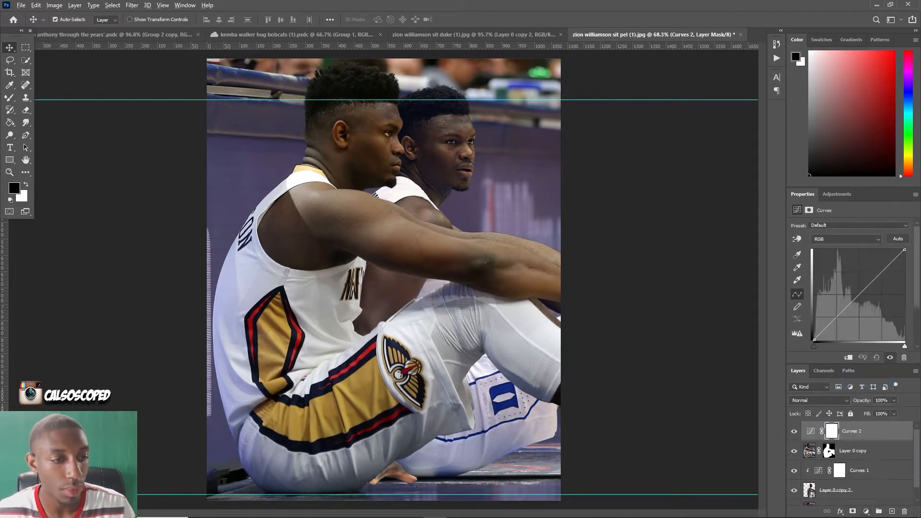
pyautogui.hotkey('ctrl', 'alt', 'g')
pyautogui.click(874, 278)
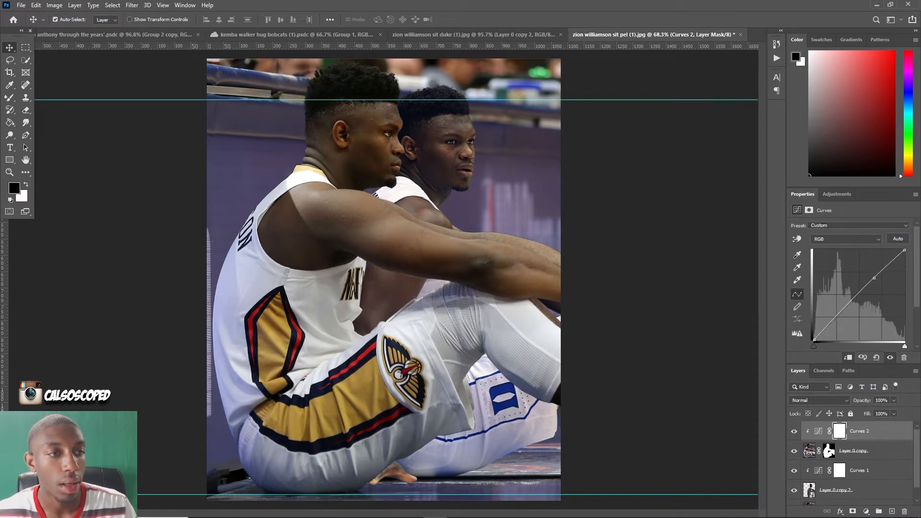
# Use Find Dark & Light Colors for the Curves 2 auto color correction, with a very dark purple target shadow color, 08030e.
pyautogui.keyDown('alt'); pyautogui.click(899, 238); pyautogui.keyUp('alt')
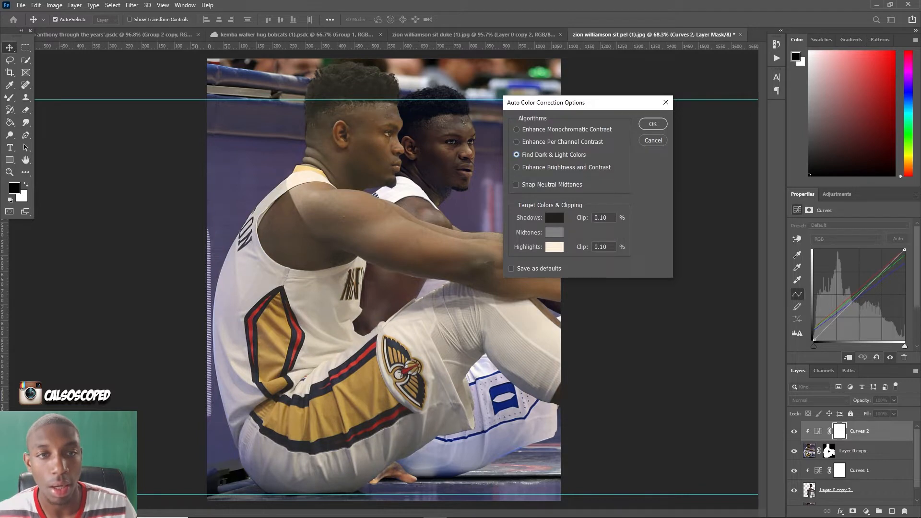
pyautogui.click(555, 218)
pyautogui.click(775, 172)
pyautogui.moveTo(720, 206)
pyautogui.mouseDown()
pyautogui.moveTo(646, 144)
pyautogui.moveTo(712, 260)
pyautogui.moveTo(756, 240)
pyautogui.moveTo(711, 259)
pyautogui.moveTo(741, 257)
pyautogui.mouseUp()
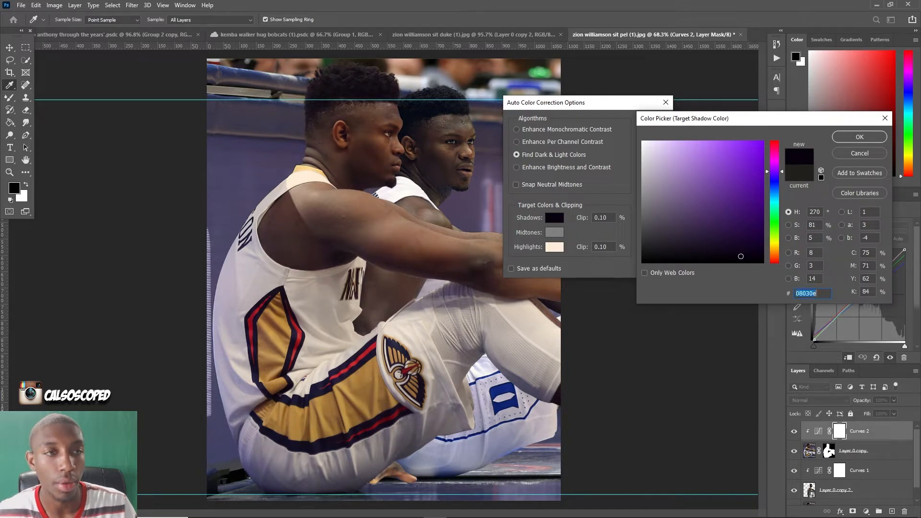
pyautogui.click(859, 137)
# Set the target highlight color of the Curves 2 auto color correction to near white, fffefd.
pyautogui.click(555, 247)
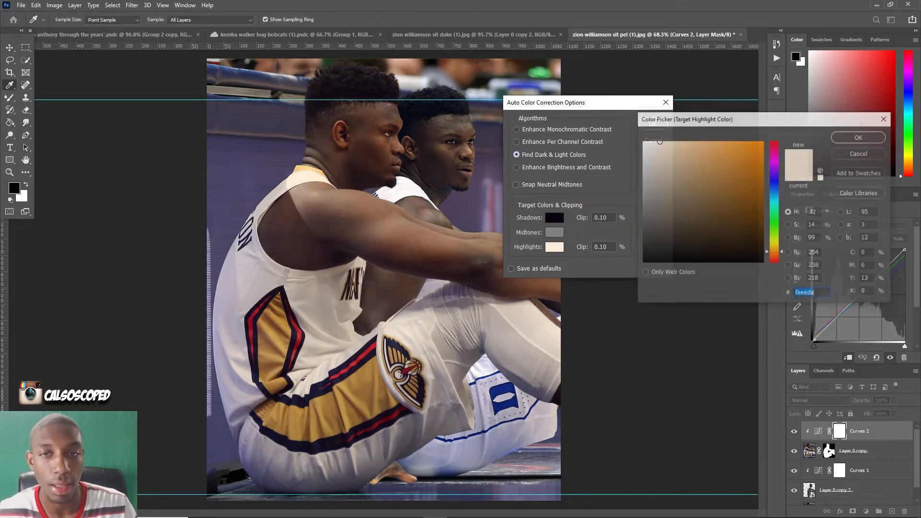
pyautogui.moveTo(690, 169)
pyautogui.mouseDown()
pyautogui.moveTo(714, 190)
pyautogui.moveTo(646, 147)
pyautogui.moveTo(682, 163)
pyautogui.moveTo(668, 150)
pyautogui.moveTo(643, 152)
pyautogui.moveTo(643, 142)
pyautogui.mouseUp()
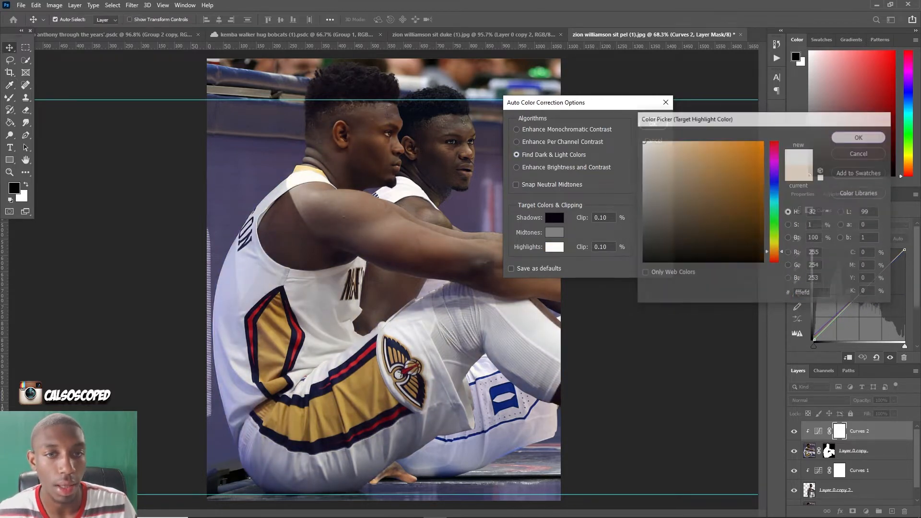
pyautogui.click(859, 137)
# Refine the Curves 2 target shadow color to 07020c and apply the correction without saving the colors as defaults.
pyautogui.click(555, 217)
pyautogui.moveTo(741, 256); pyautogui.dragTo(742, 257)
pyautogui.press('Return')
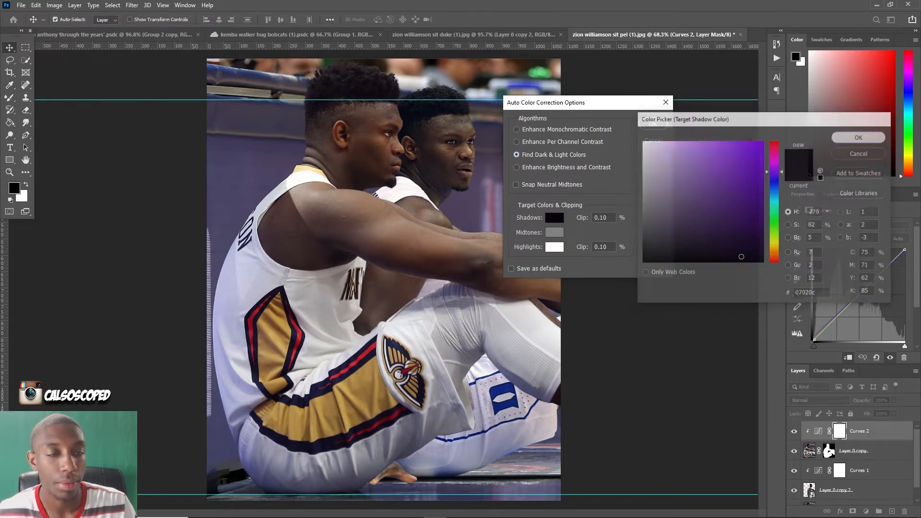
pyautogui.press('Return')
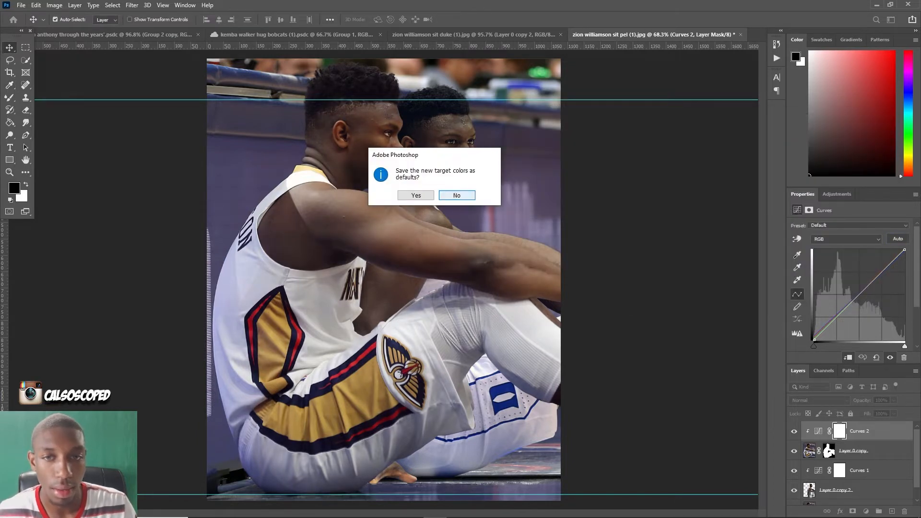
pyautogui.press('Return')
# Darken the Pelicans player by pulling down two points around the midtones of the Curves 2 RGB curve.
pyautogui.moveTo(852, 302); pyautogui.dragTo(848, 312)
pyautogui.moveTo(875, 284)
pyautogui.mouseDown()
pyautogui.moveTo(869, 275)
pyautogui.moveTo(875, 286)
pyautogui.mouseUp()
pyautogui.hotkey('ctrl', 'z')
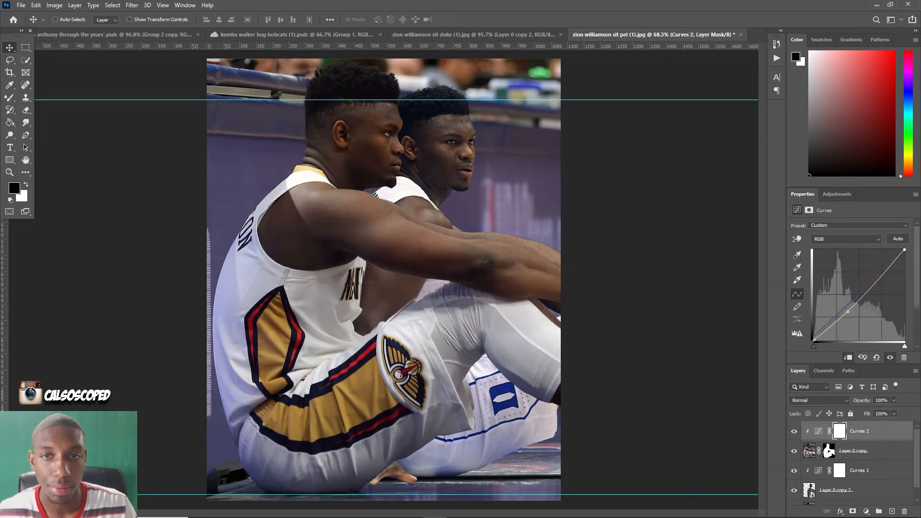
pyautogui.moveTo(865, 295)
pyautogui.mouseDown()
pyautogui.moveTo(863, 304)
pyautogui.moveTo(867, 294)
pyautogui.mouseUp()
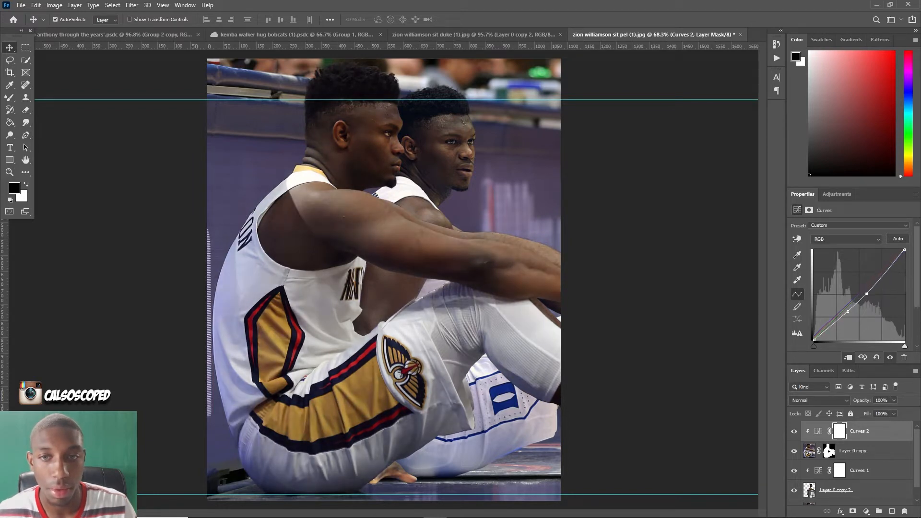
# Add a Selective Color adjustment layer above Curves 1 and clip it to the Duke cutout.
pyautogui.scroll(-7, 384, 280)
pyautogui.hotkey('ctrl', '0')
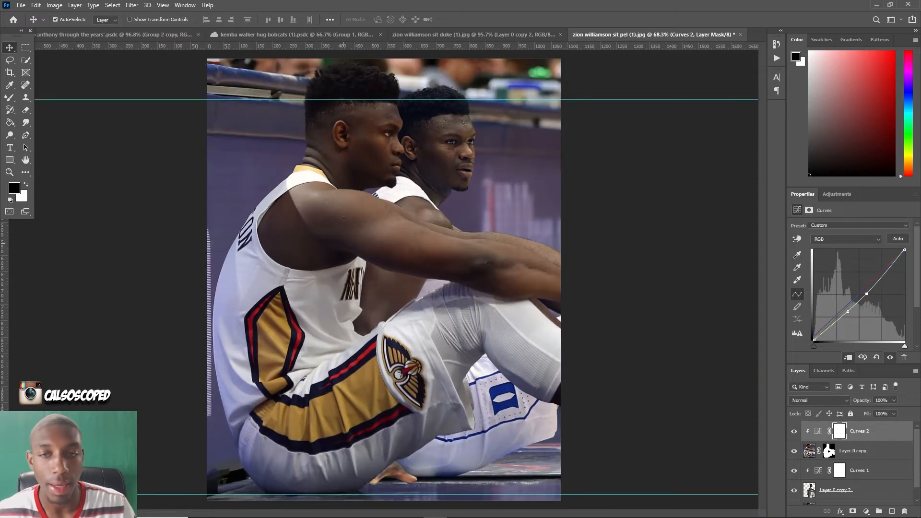
pyautogui.scroll(1, 395, 157)
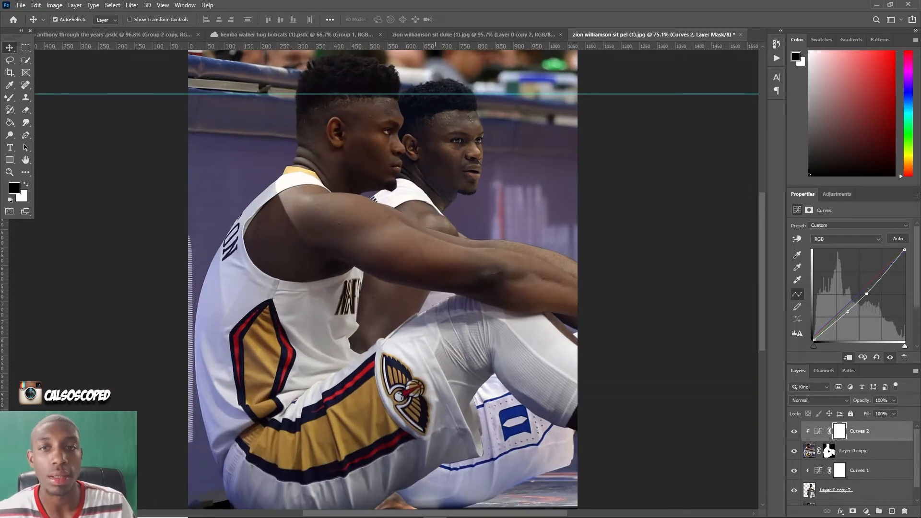
pyautogui.scroll(6, 442, 135)
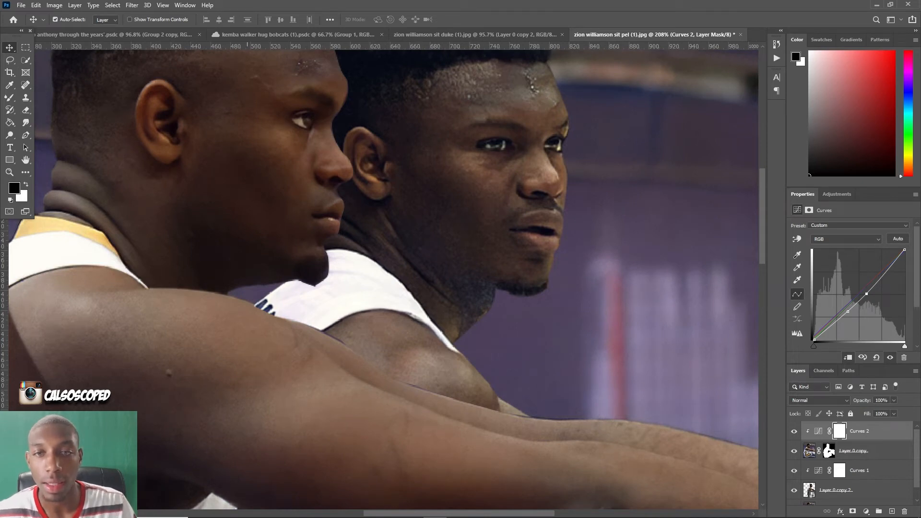
pyautogui.click(472, 135)
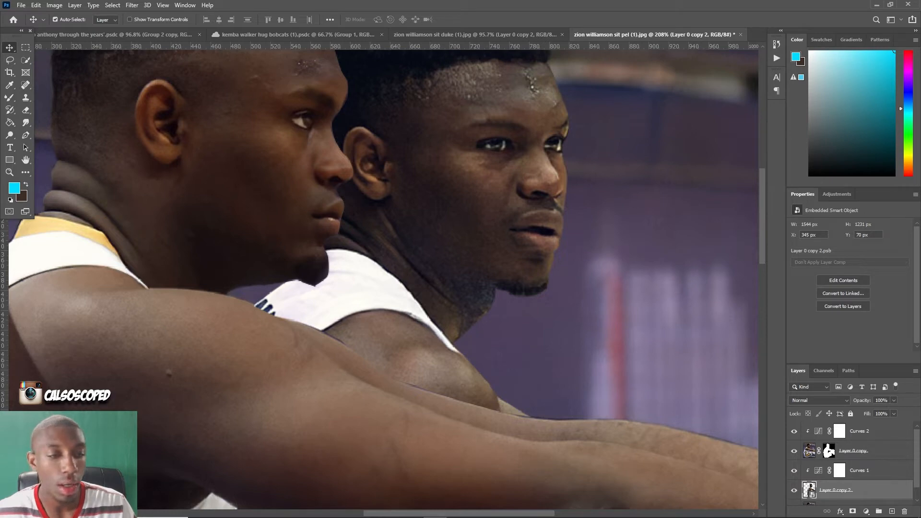
pyautogui.press('ctrl+')
pyautogui.press('ctrl+')
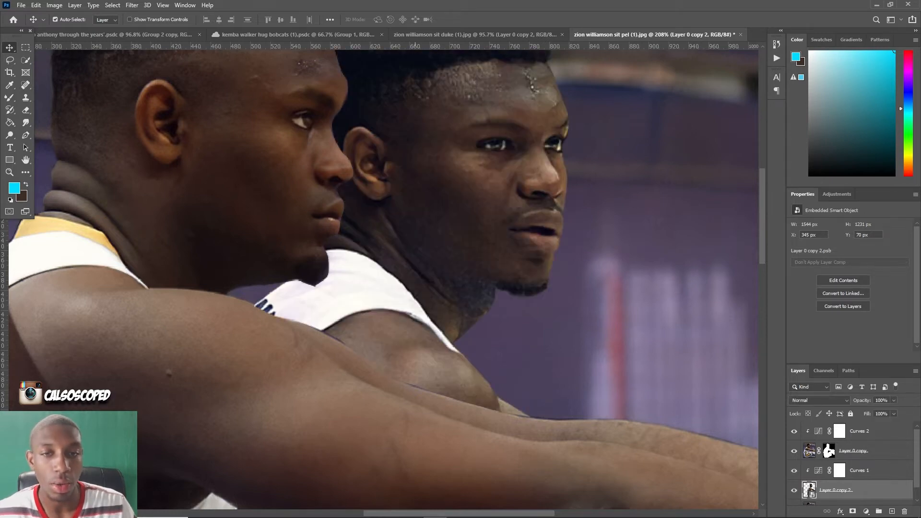
pyautogui.click(859, 470)
pyautogui.click(866, 511)
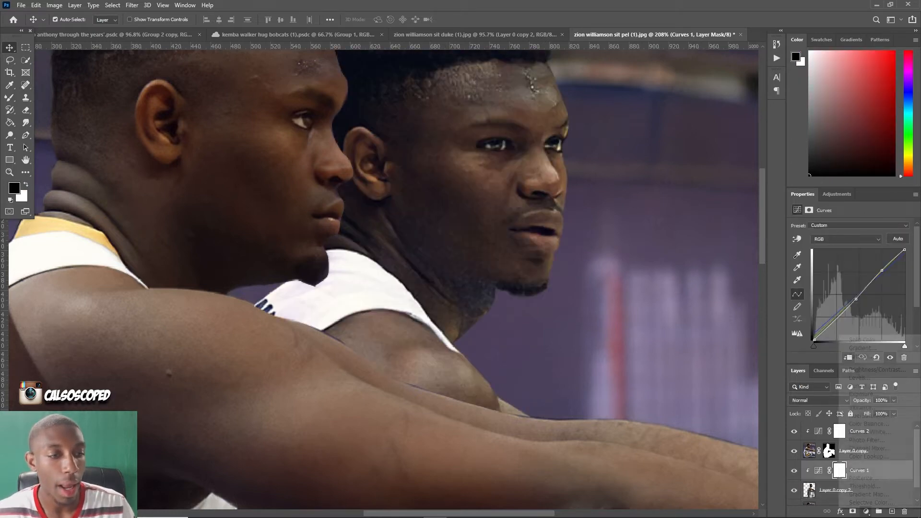
pyautogui.click(864, 502)
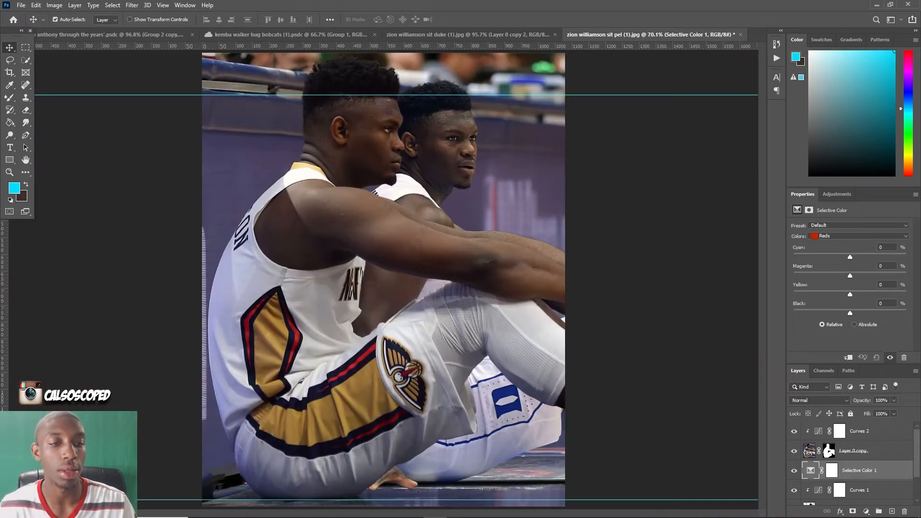
pyautogui.hotkey('ctrl', 'alt', 'g')
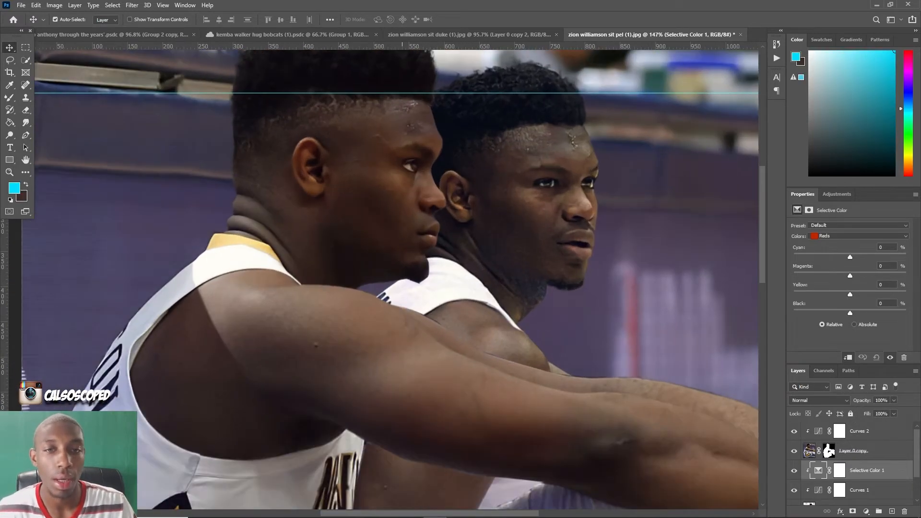
# Set the Reds of Selective Color 1 to Cyan -35, Magenta -13, Yellow +15 and Black +16.
pyautogui.scroll(1, 402, 172)
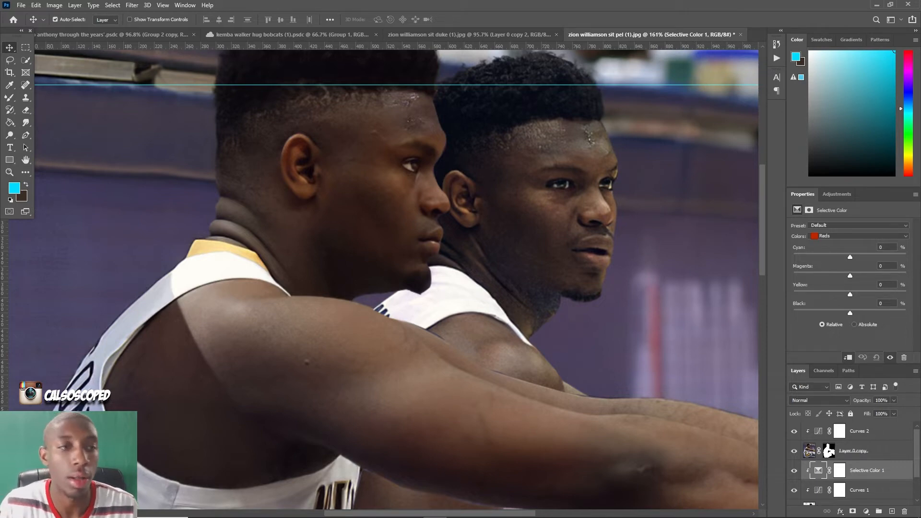
pyautogui.click(858, 236)
pyautogui.click(858, 243)
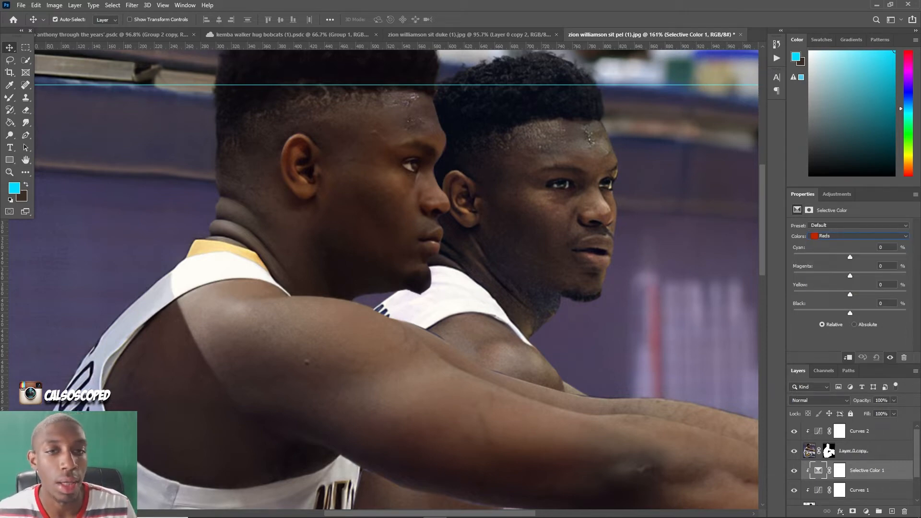
pyautogui.moveTo(851, 258); pyautogui.dragTo(859, 313)
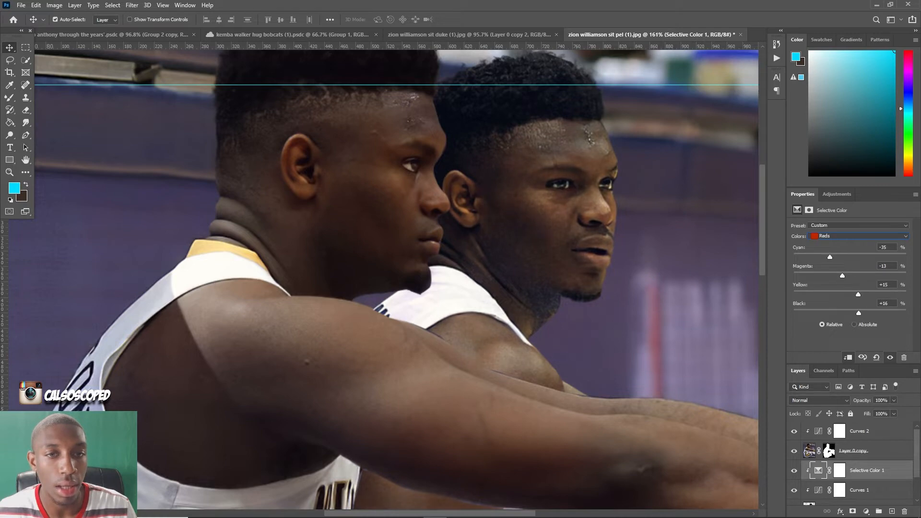
# Adjust the Yellows of Selective Color 1 to tune the Duke cutout's skin tone, and select the Layer 0 copy 2 layer.
pyautogui.click(859, 235)
pyautogui.click(830, 247)
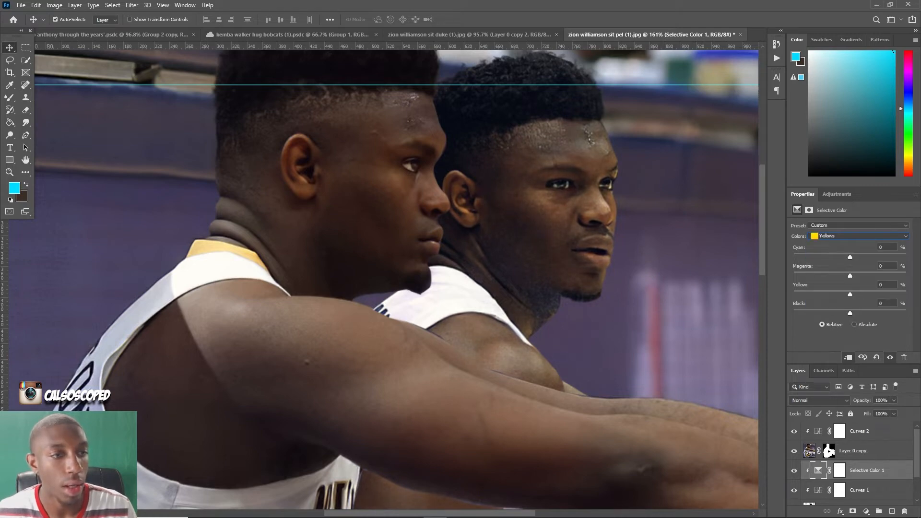
pyautogui.moveTo(850, 258); pyautogui.dragTo(859, 313)
pyautogui.click(557, 273)
pyautogui.scroll(-12, 557, 273)
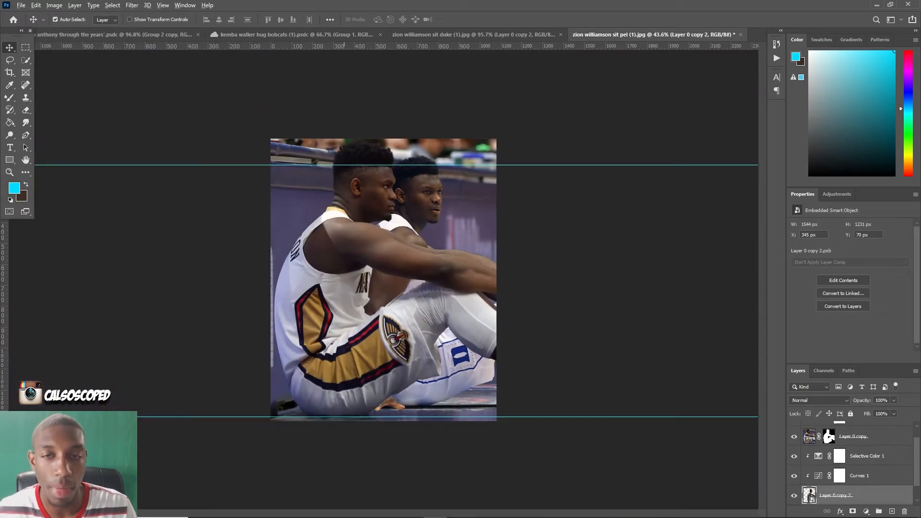
# Compare the Duke cutout with and without its clipped Curves 1 and Selective Color 1 adjustments.
pyautogui.scroll(3, 347, 158)
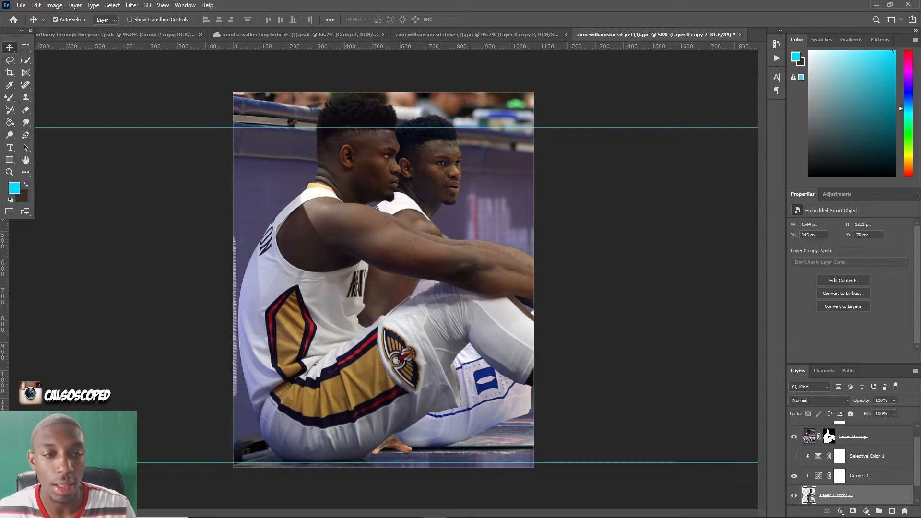
pyautogui.click(795, 475)
pyautogui.click(795, 476)
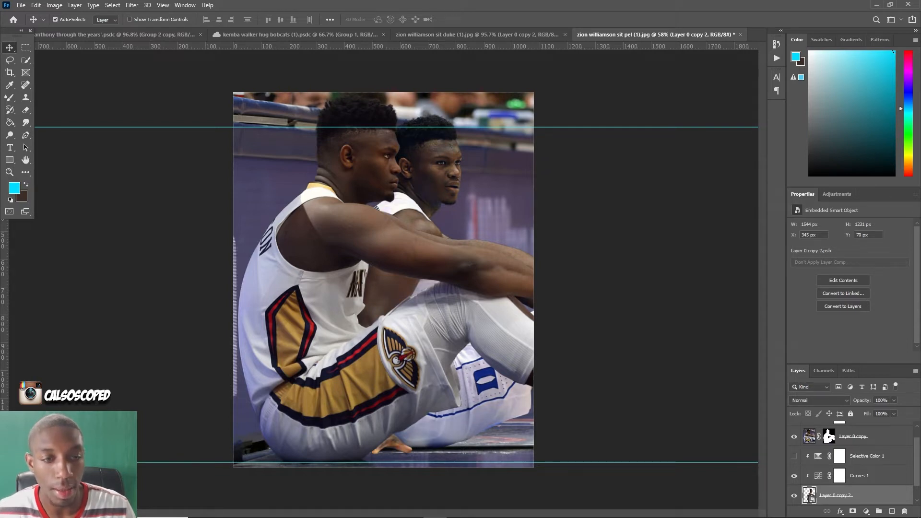
pyautogui.click(794, 456)
# Add a Selective Color adjustment layer above the Pelicans player's layer and clip it to that layer.
pyautogui.scroll(5, 359, 198)
pyautogui.click(338, 237)
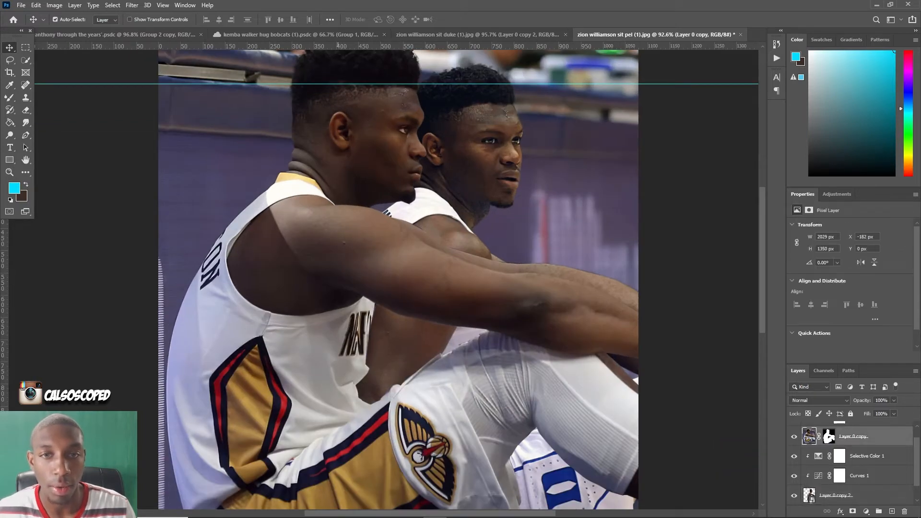
pyautogui.scroll(1, 852, 463)
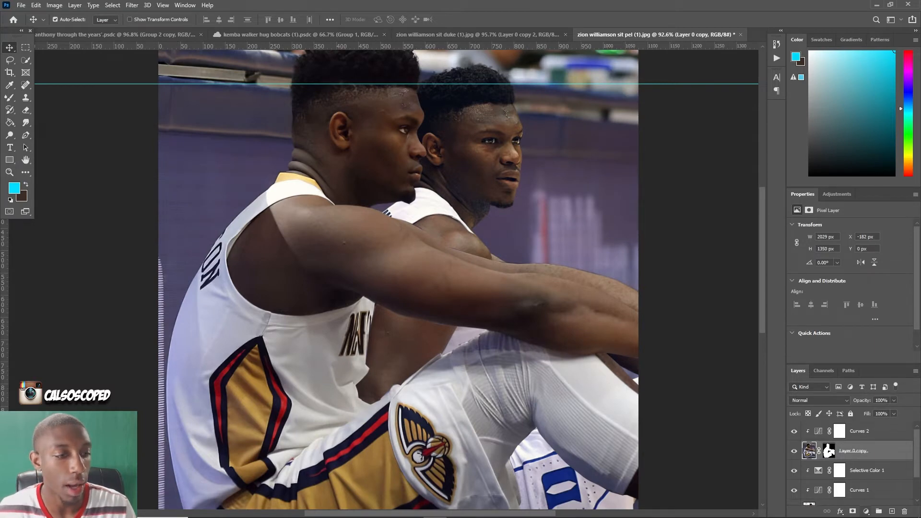
pyautogui.click(866, 511)
pyautogui.click(859, 502)
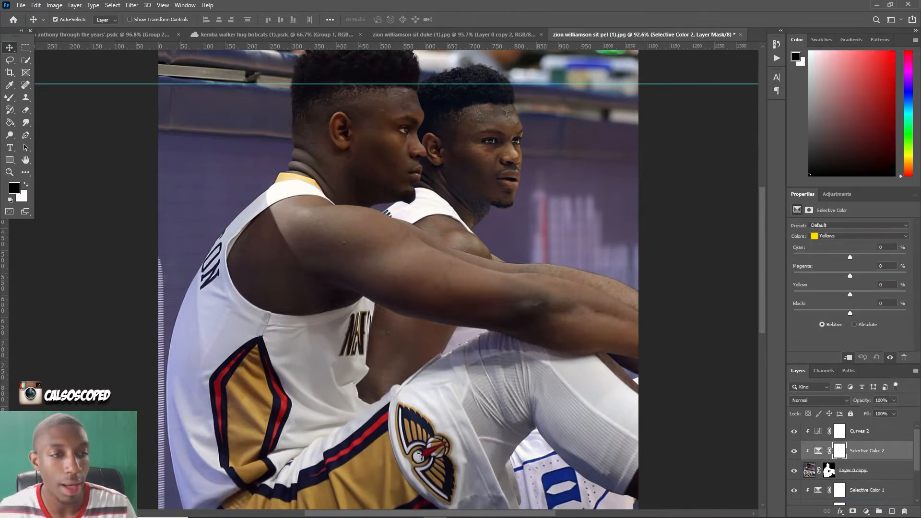
# Adjust the Yellows of Selective Color 2, and set its Reds to Cyan +12 and Magenta +11 with adjusted Yellow and Black.
pyautogui.moveTo(850, 258); pyautogui.dragTo(867, 313)
pyautogui.click(858, 235)
pyautogui.click(828, 243)
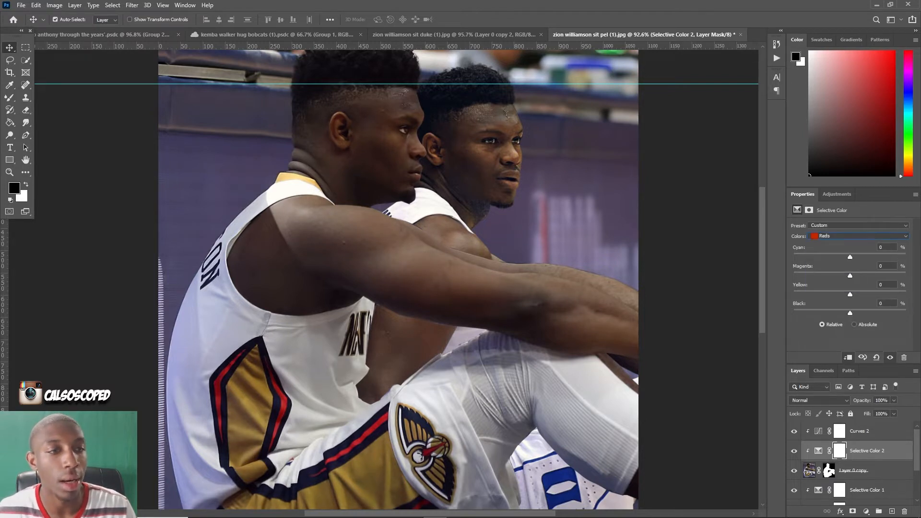
pyautogui.moveTo(850, 257); pyautogui.dragTo(857, 275)
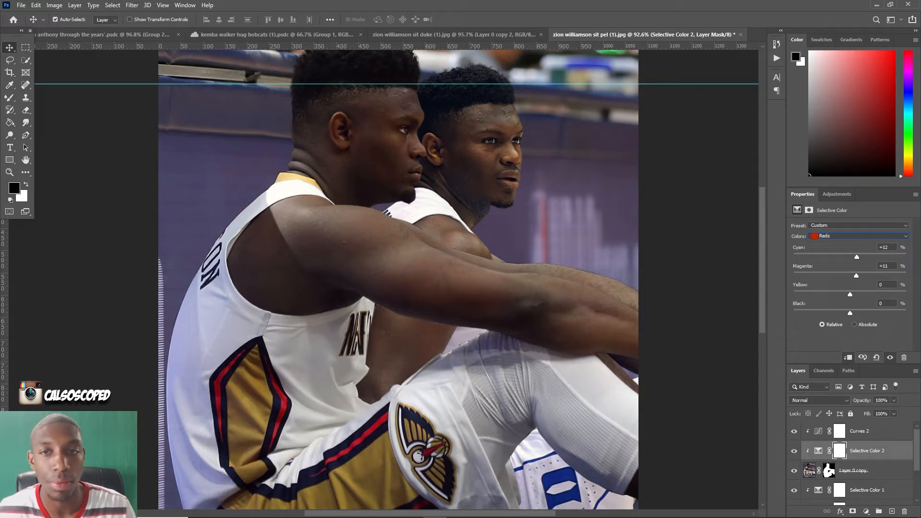
pyautogui.moveTo(850, 294); pyautogui.dragTo(837, 313)
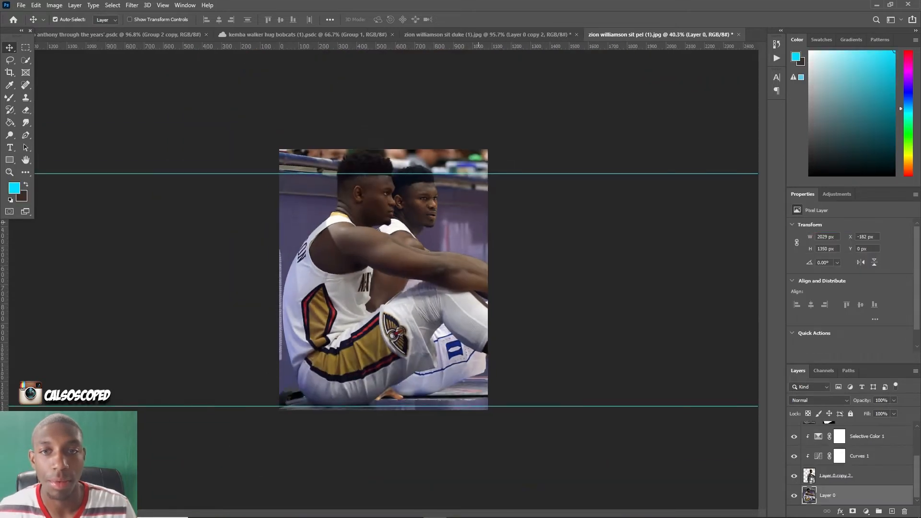
# Examine how well the skin tones and lighting of the two figures match, from the whole canvas to a close view of their faces.
pyautogui.scroll(-2, 389, 278)
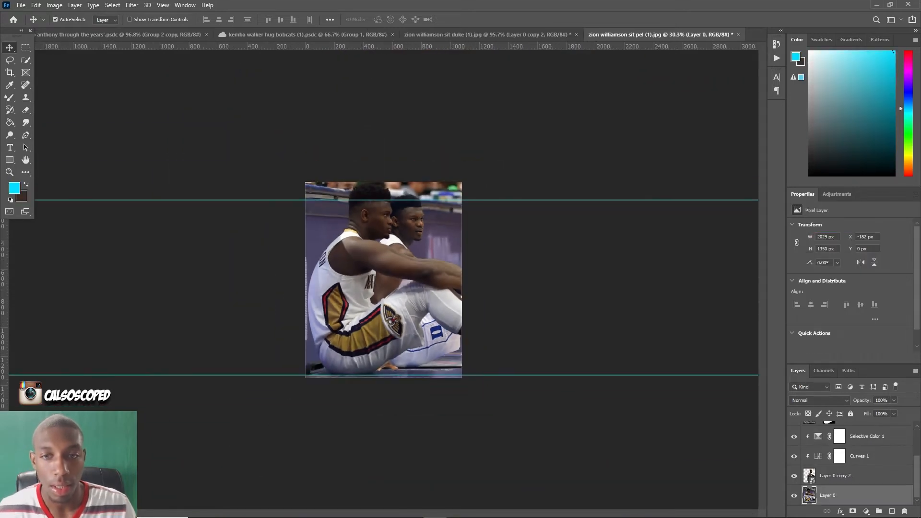
pyautogui.scroll(5, 389, 278)
pyautogui.click(365, 211)
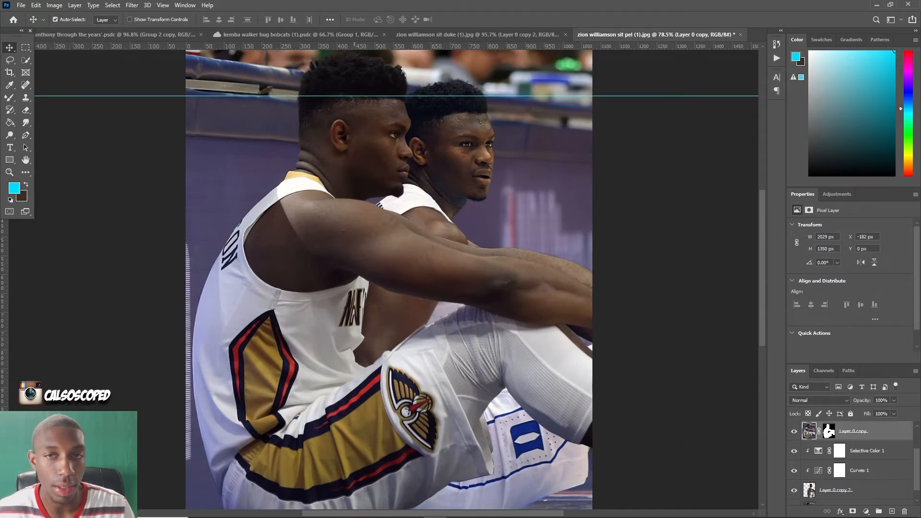
pyautogui.scroll(1, 852, 461)
pyautogui.scroll(5, 495, 144)
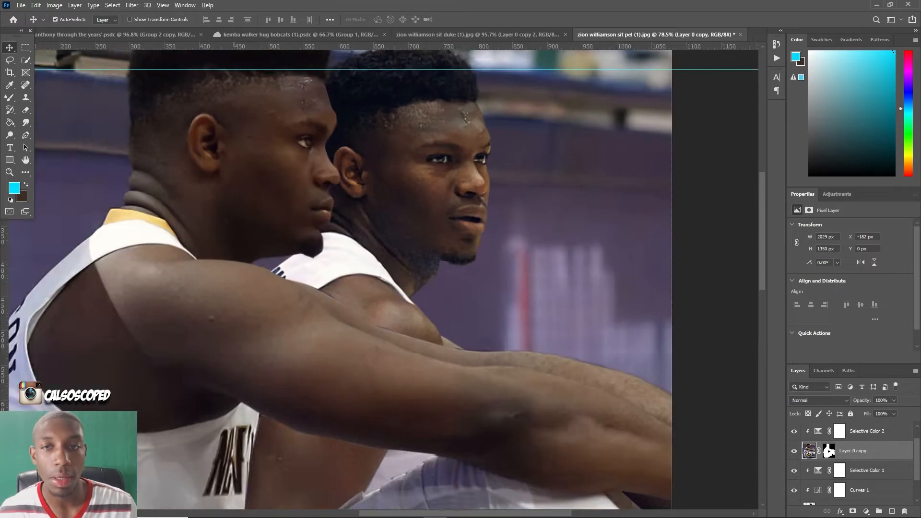
pyautogui.scroll(2, 475, 206)
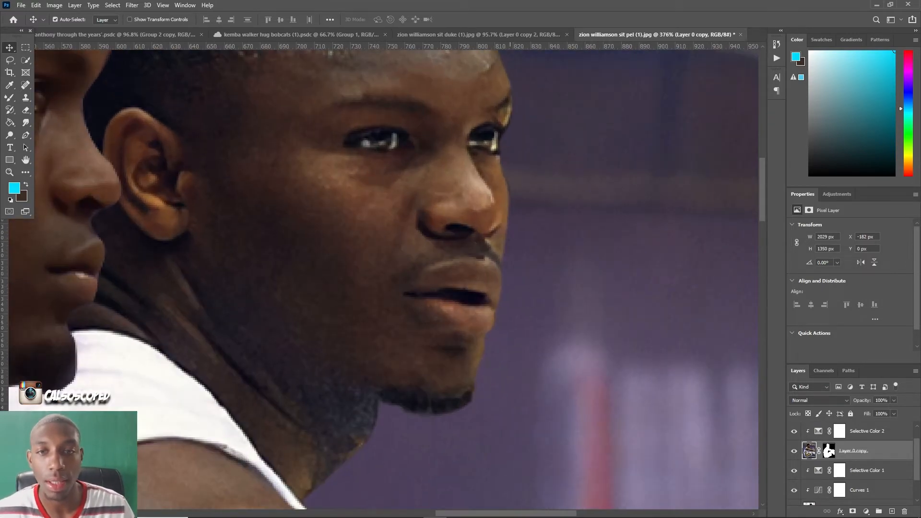
pyautogui.scroll(-6, 475, 206)
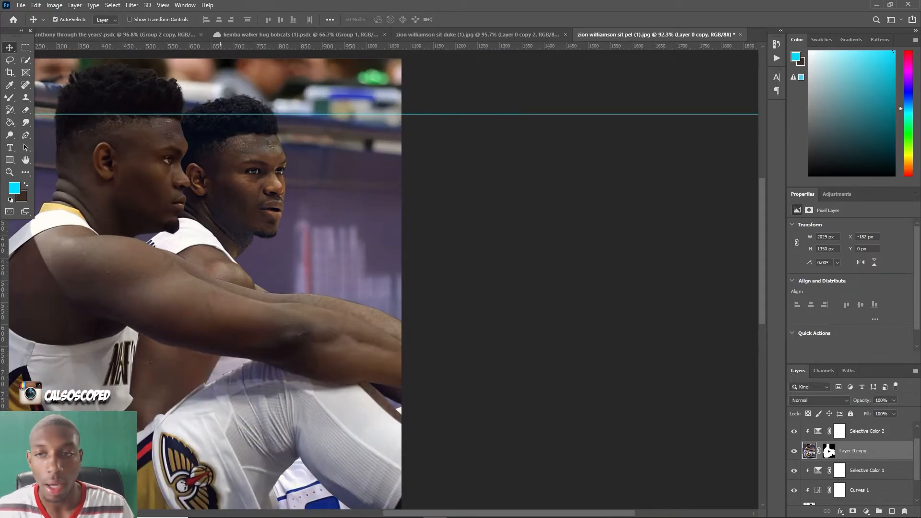
pyautogui.scroll(1, 248, 170)
pyautogui.scroll(1, 259, 170)
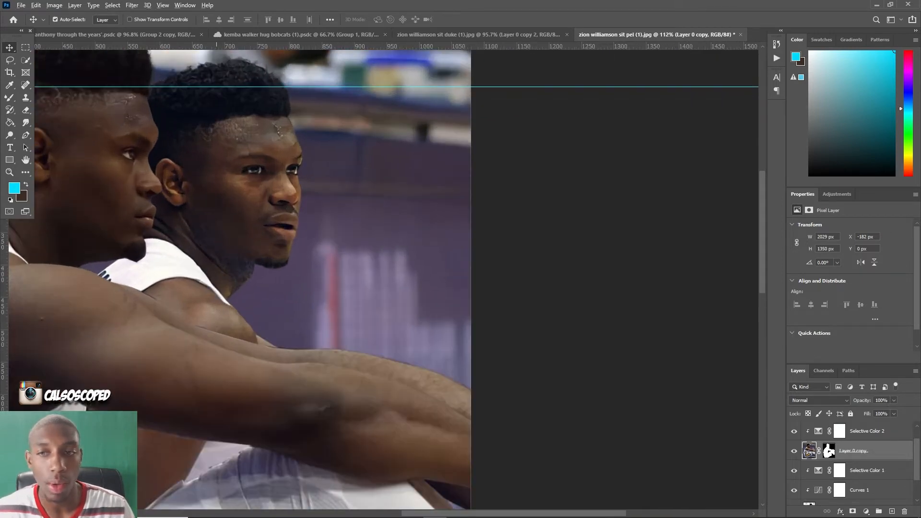
# Add a new empty layer above Layer 0 copy, clipped to the Pelicans player.
pyautogui.click(259, 170)
pyautogui.click(139, 187)
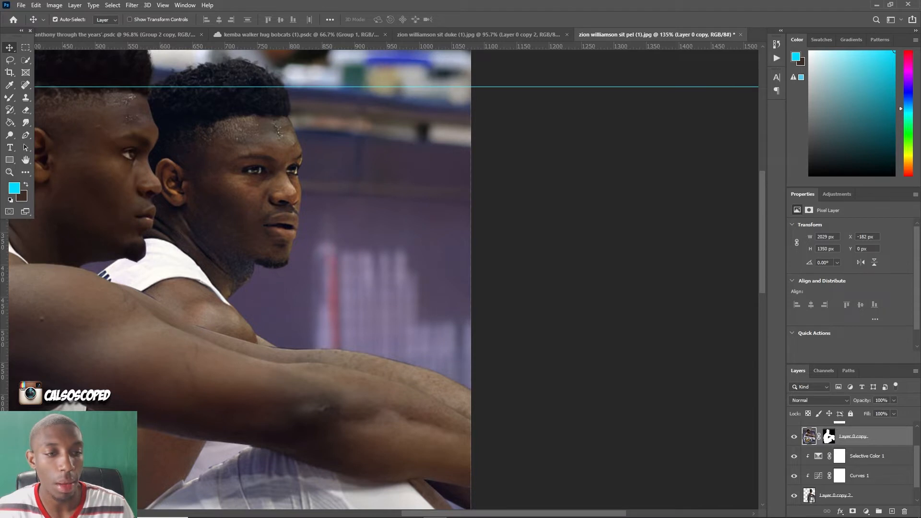
pyautogui.click(892, 511)
# Switch from the Mixer Brush to the regular Brush tool and choose the soft round 30 px tip.
pyautogui.press('b')
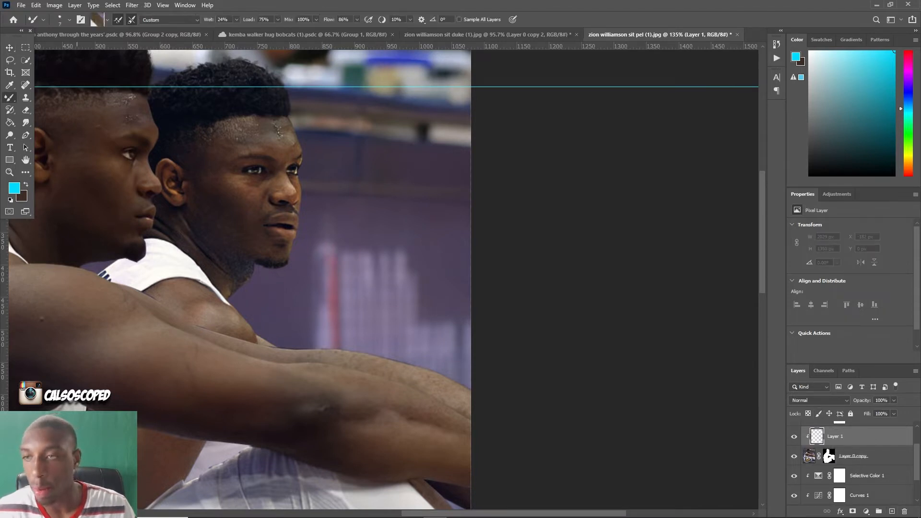
pyautogui.rightClick(9, 98)
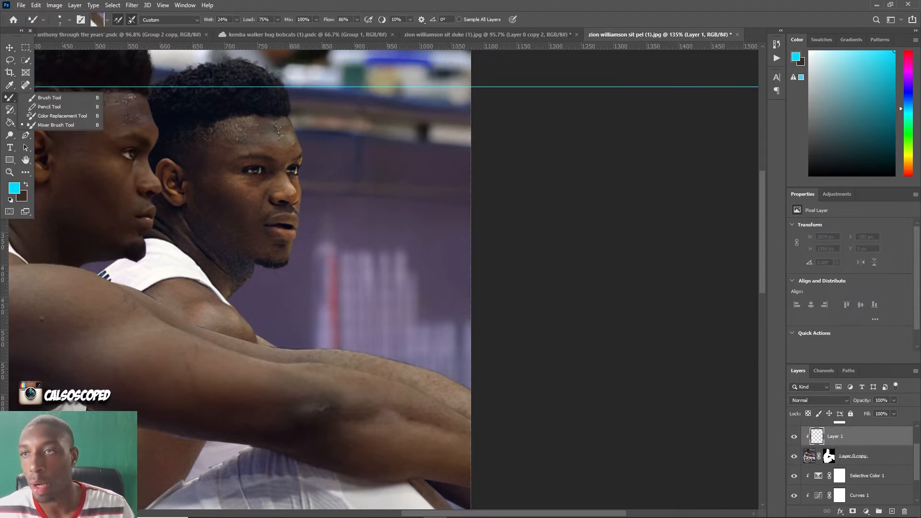
pyautogui.click(46, 97)
pyautogui.click(81, 20)
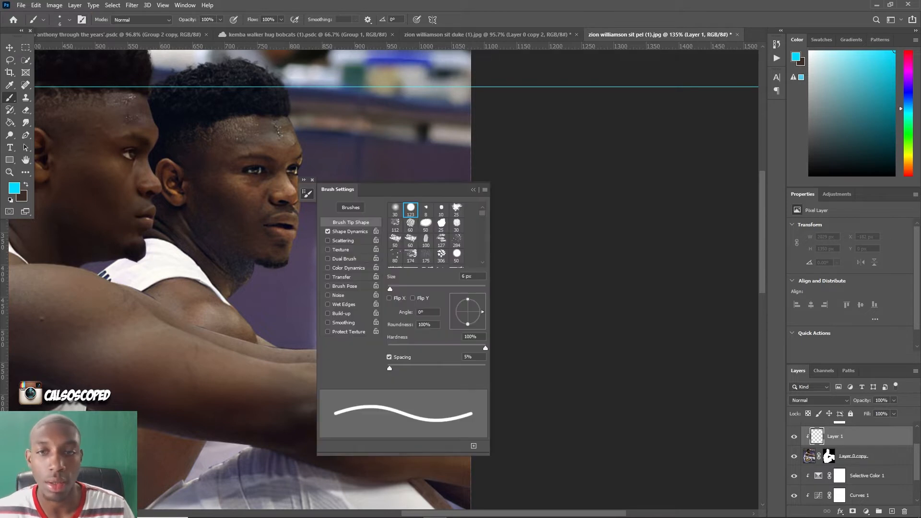
pyautogui.click(396, 210)
pyautogui.click(472, 189)
# Lower the brush flow to 5% and sample an orange skin highlight from the Duke figure's ear as the paint color.
pyautogui.click(281, 19)
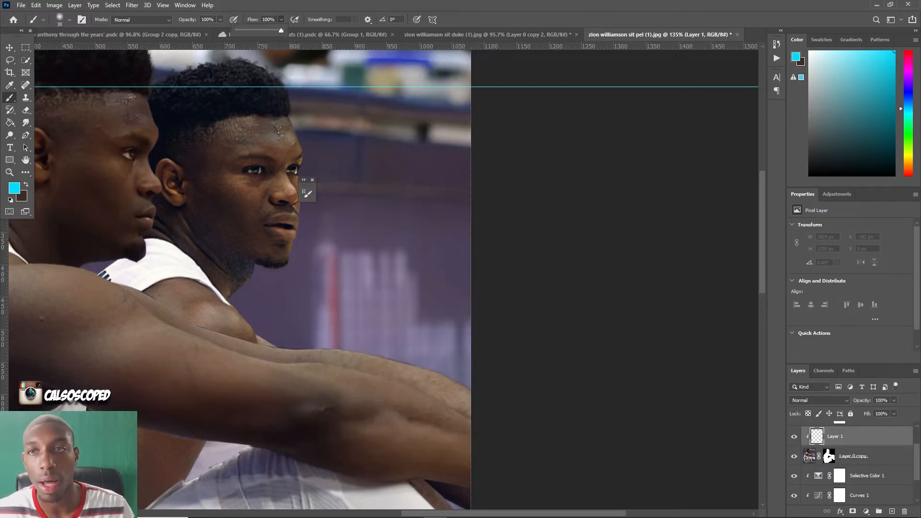
pyautogui.moveTo(283, 30); pyautogui.dragTo(239, 30)
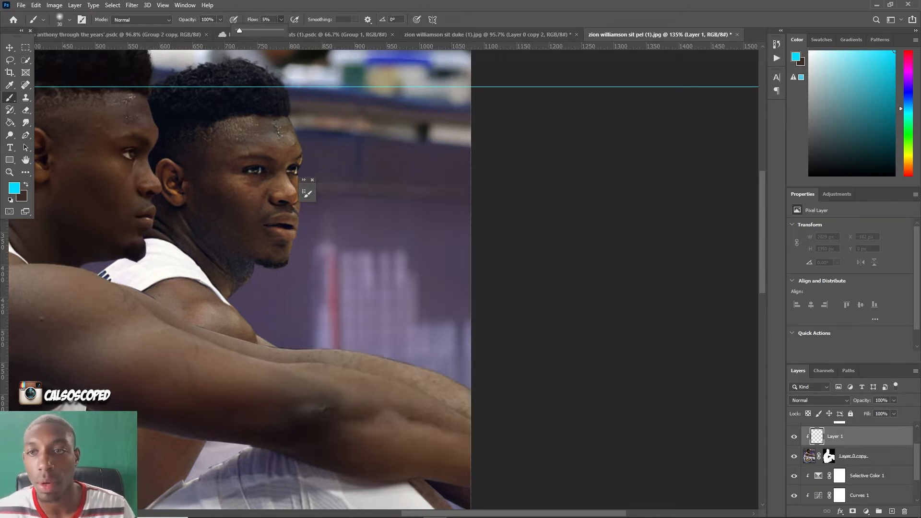
pyautogui.keyDown('alt'); pyautogui.click(175, 192); pyautogui.keyUp('alt')
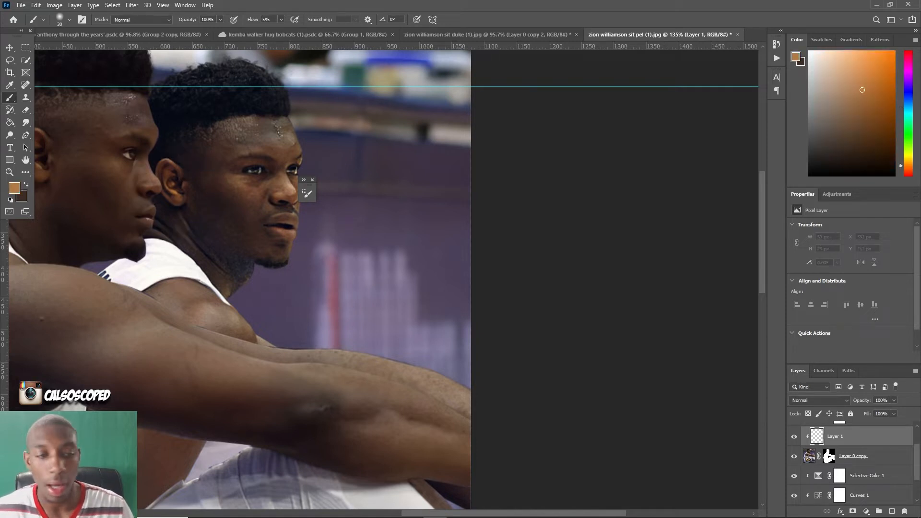
# Set the brush flow to 100% and paint the orange highlight along the front of the Pelicans player's face.
pyautogui.scroll(-2, 852, 461)
pyautogui.scroll(2, 360, 159)
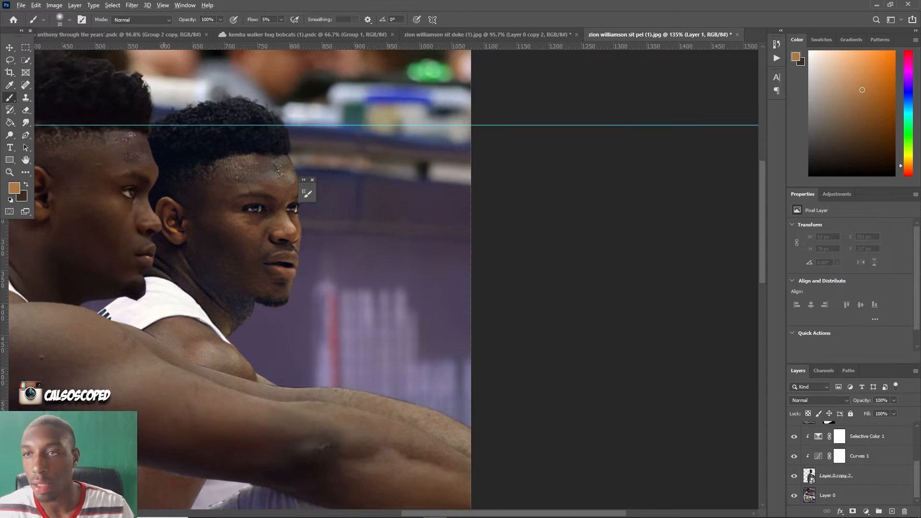
pyautogui.scroll(-6, 360, 158)
pyautogui.scroll(3, 359, 158)
pyautogui.scroll(4, 350, 153)
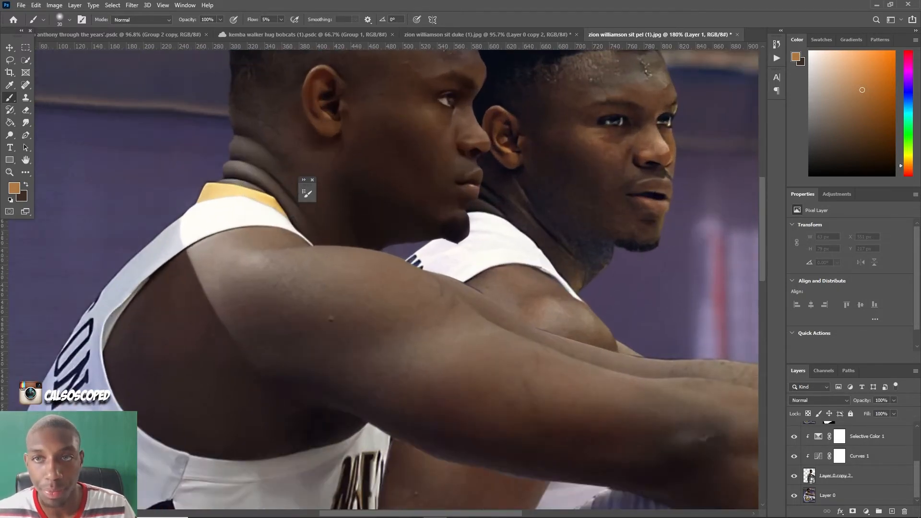
pyautogui.hotkey('shift', '0')
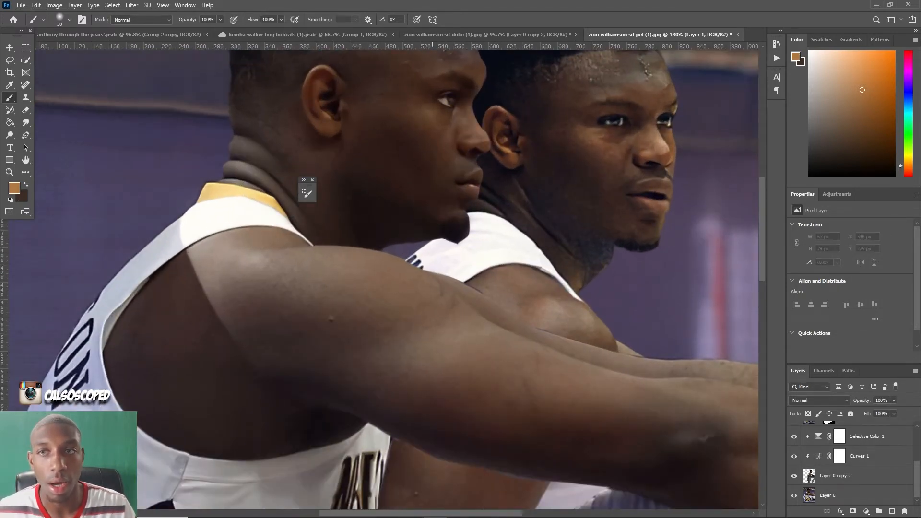
pyautogui.scroll(-3, 437, 91)
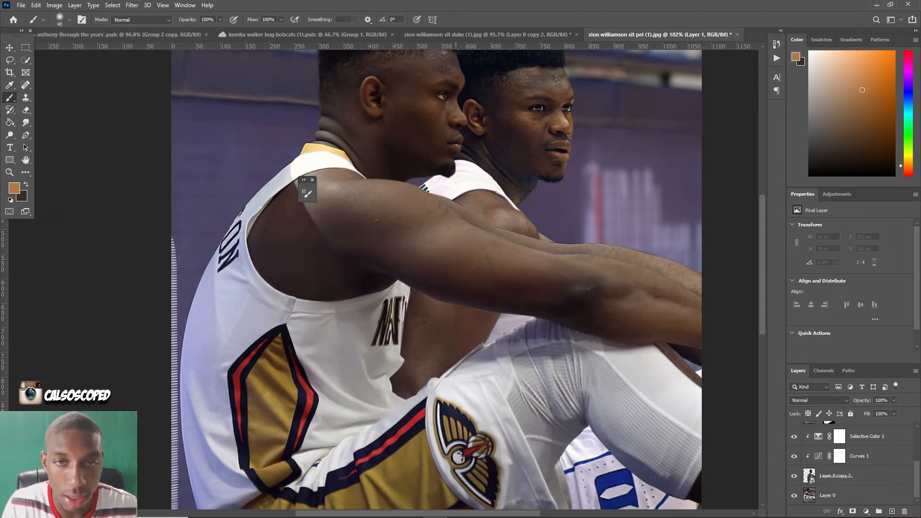
pyautogui.moveTo(456, 113); pyautogui.dragTo(467, 126)
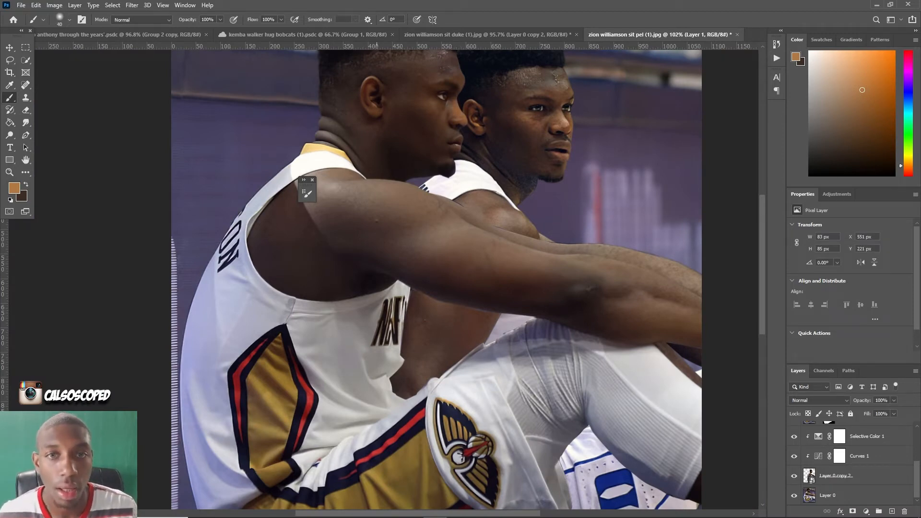
# Brush orange highlights onto the Pelicans player's ear, face edge and chin, undoing unwanted strokes.
pyautogui.moveTo(377, 90)
pyautogui.mouseDown()
pyautogui.moveTo(380, 105)
pyautogui.moveTo(376, 87)
pyautogui.moveTo(369, 95)
pyautogui.moveTo(375, 83)
pyautogui.moveTo(368, 102)
pyautogui.moveTo(377, 105)
pyautogui.mouseUp()
pyautogui.hotkey('ctrl', 'z')
pyautogui.hotkey('ctrl', 'z')
pyautogui.hotkey('ctrl', 'z')
pyautogui.hotkey('ctrl', 'z')
pyautogui.hotkey('ctrl', 'z')
pyautogui.moveTo(464, 80)
pyautogui.mouseDown()
pyautogui.moveTo(456, 52)
pyautogui.moveTo(462, 79)
pyautogui.mouseUp()
pyautogui.scroll(-2, 456, 53)
pyautogui.hotkey('ctrl', 'z')
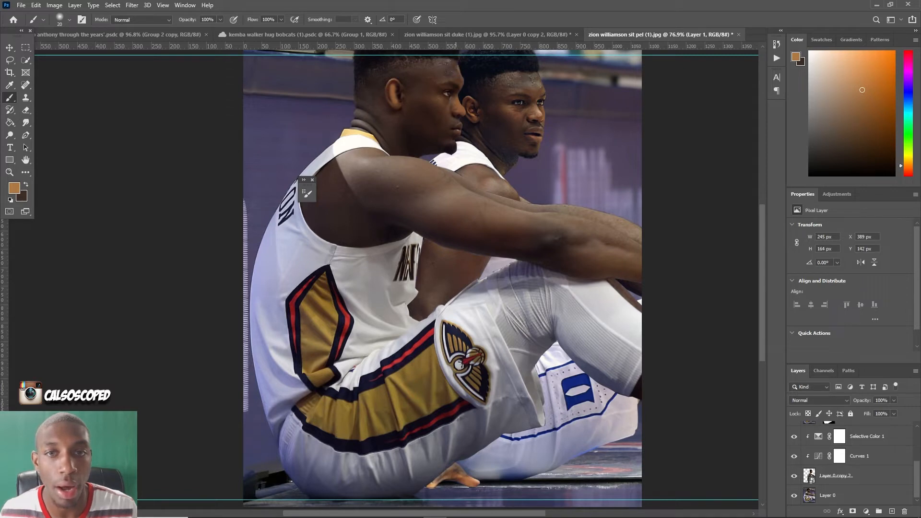
pyautogui.moveTo(457, 141); pyautogui.dragTo(457, 148)
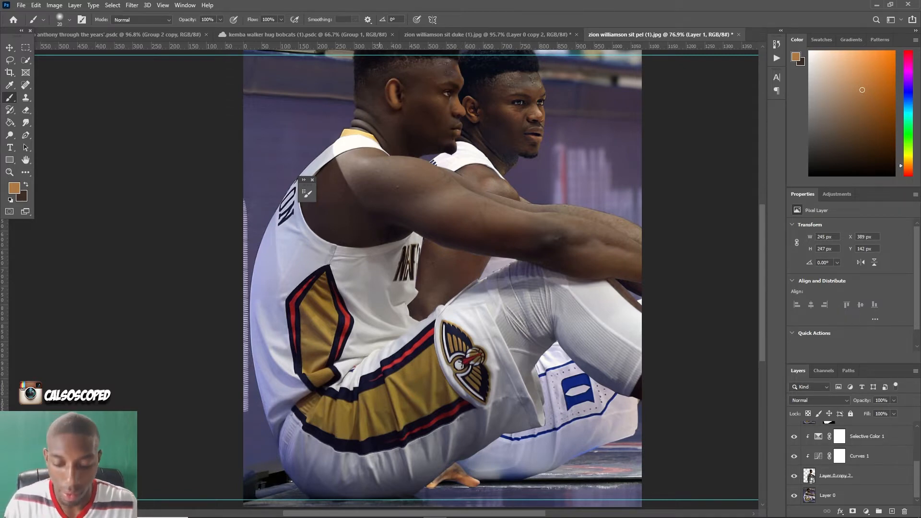
# Set the brush to 33% flow and 100 px, and paint orange light along the Pelicans player's shoulder and the underside of his arm.
pyautogui.click(281, 19)
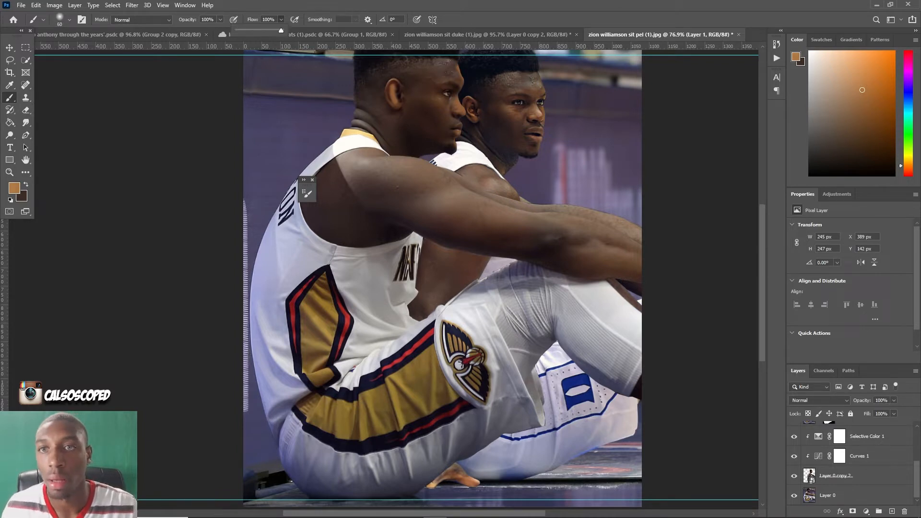
pyautogui.moveTo(283, 30); pyautogui.dragTo(251, 30)
pyautogui.moveTo(339, 195); pyautogui.dragTo(339, 206)
pyautogui.hotkey('ctrl', 'z')
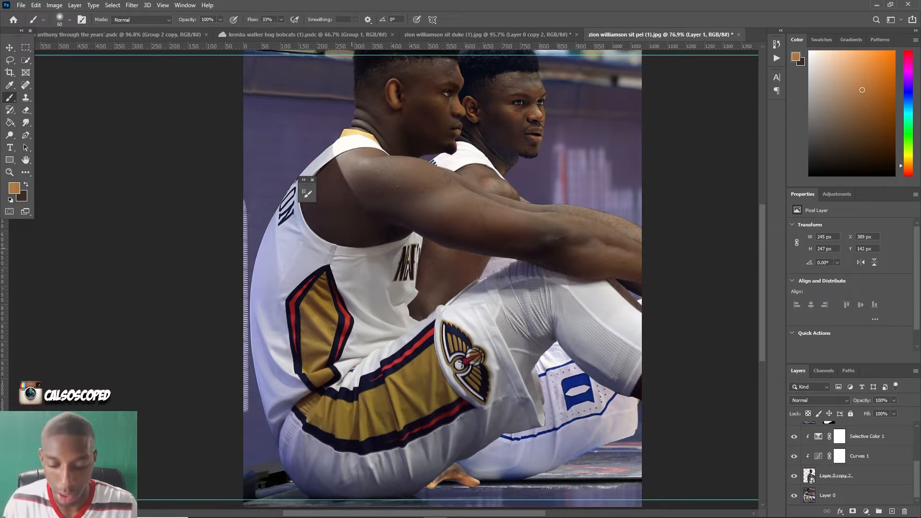
pyautogui.press(']')
pyautogui.hotkey('ctrl', 'z')
pyautogui.moveTo(456, 242)
pyautogui.mouseDown()
pyautogui.moveTo(494, 247)
pyautogui.moveTo(480, 247)
pyautogui.mouseUp()
pyautogui.hotkey('ctrl', 'z')
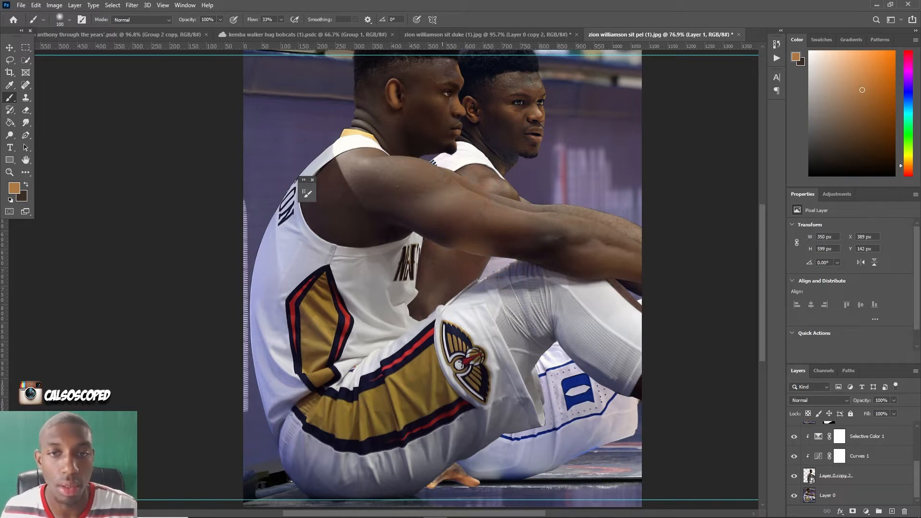
pyautogui.moveTo(439, 150); pyautogui.dragTo(399, 151)
# Set the painted highlight layer's blend mode to Soft Light and convert the layer to a smart object.
pyautogui.click(818, 400)
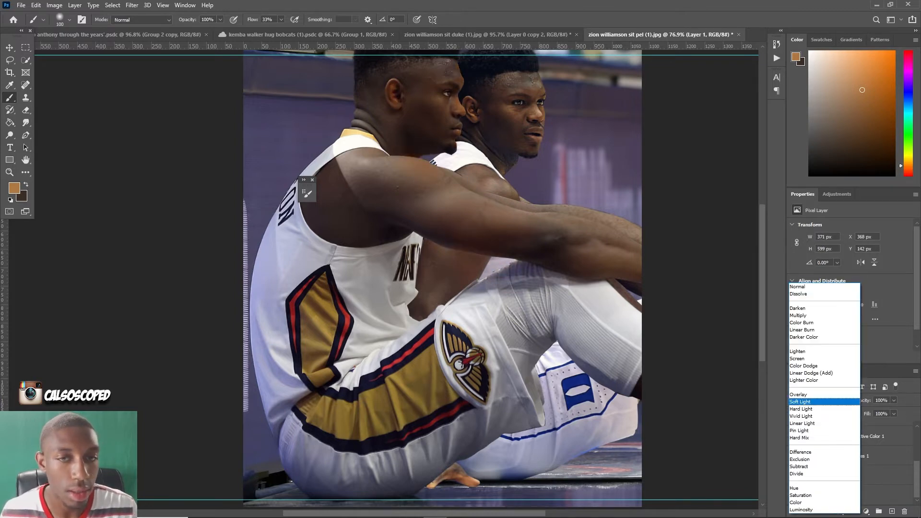
pyautogui.press('Return')
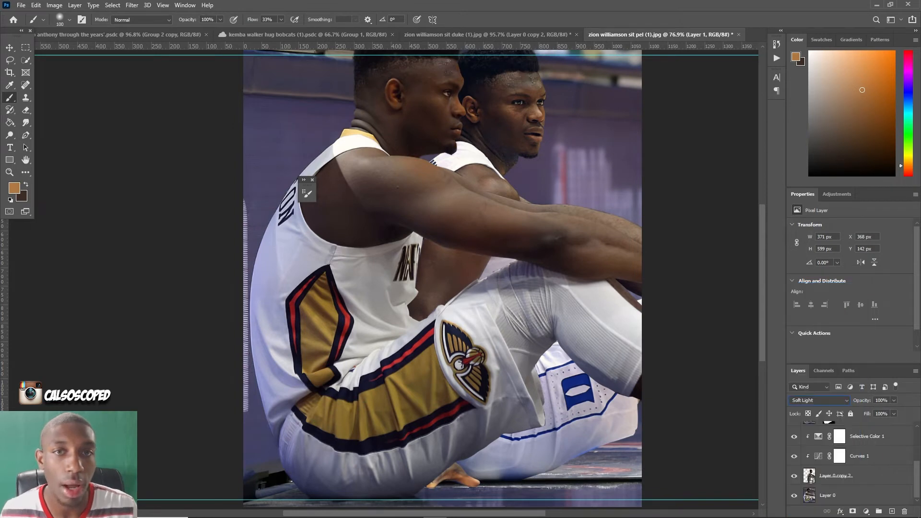
pyautogui.scroll(3, 826, 456)
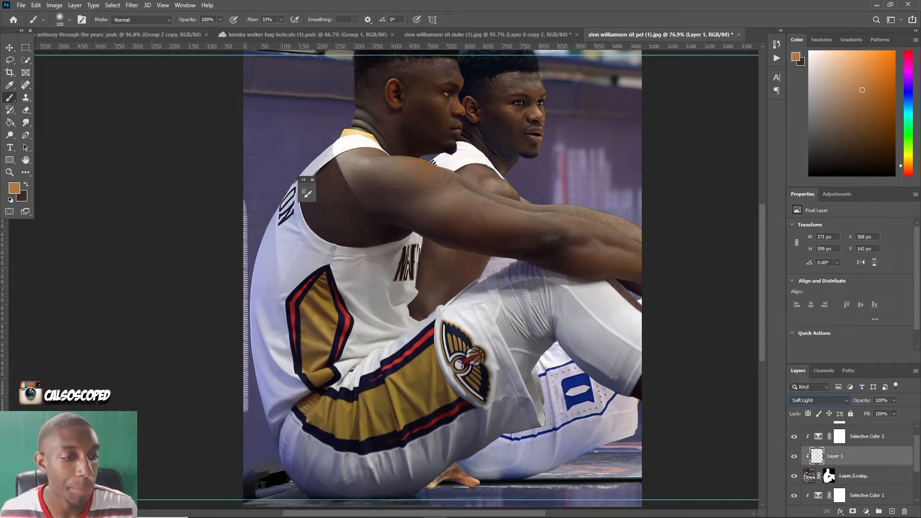
pyautogui.rightClick(827, 477)
pyautogui.click(830, 186)
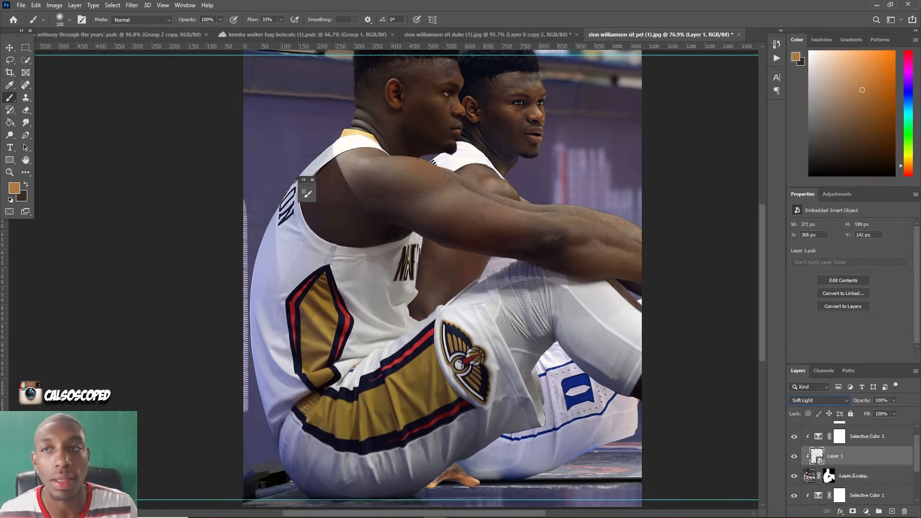
# Apply a Gaussian Blur with a 16.6 px radius to the painted highlight smart object.
pyautogui.click(131, 5)
pyautogui.moveTo(144, 105)
pyautogui.click(268, 149)
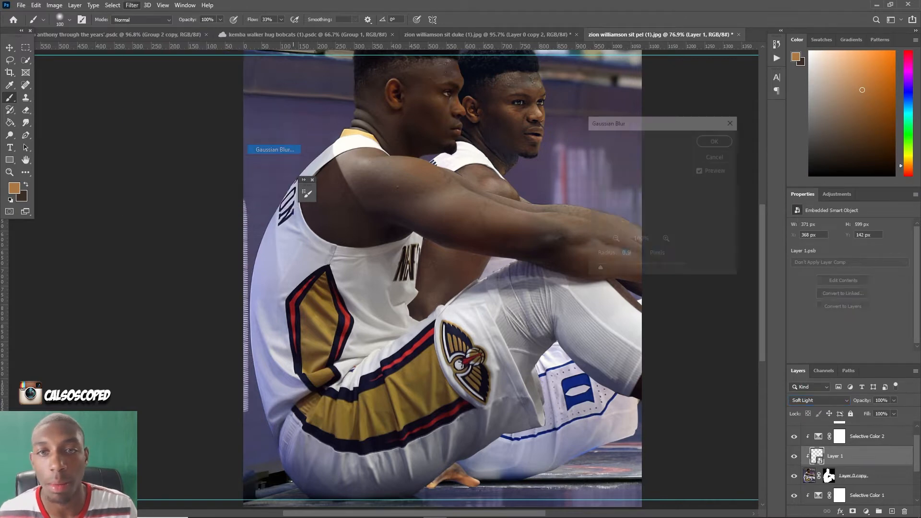
pyautogui.write('101.4')
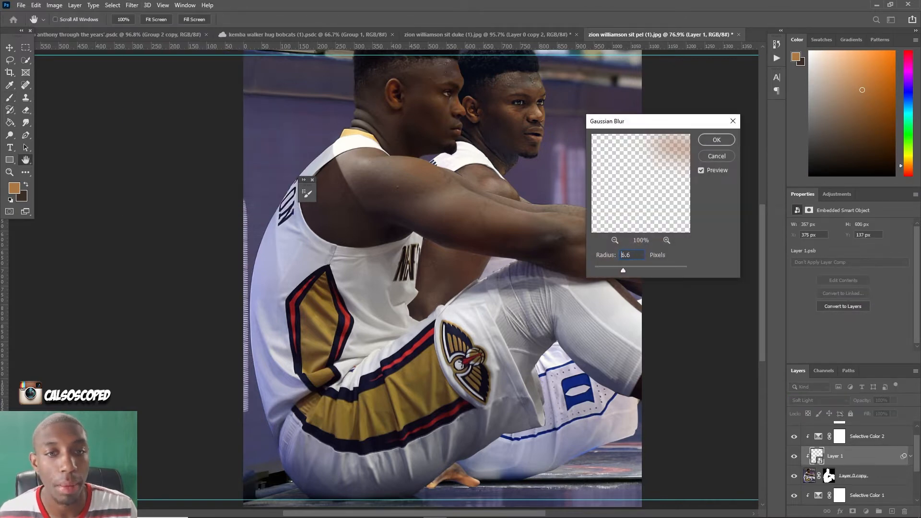
pyautogui.moveTo(654, 270); pyautogui.dragTo(634, 270)
pyautogui.press('Return')
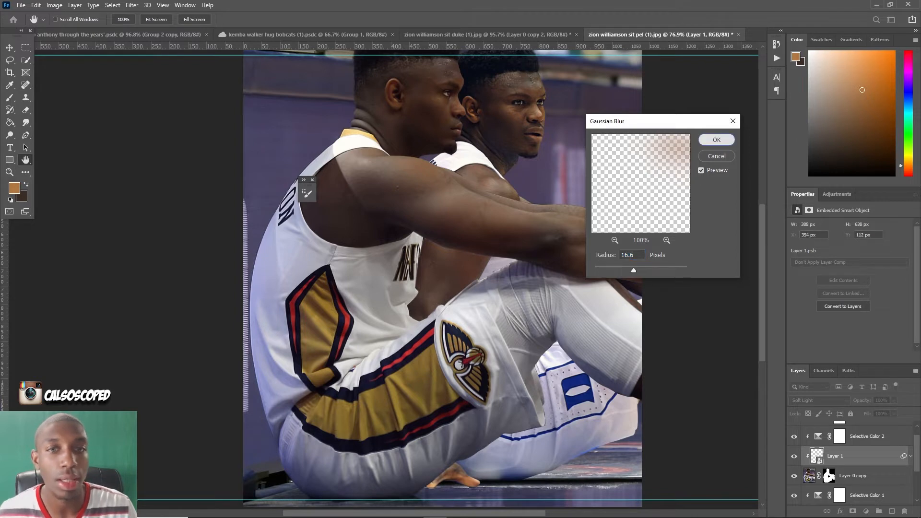
# Reduce the blurred highlight layer's fill to 66%.
pyautogui.scroll(-2, 384, 280)
pyautogui.scroll(3, 383, 218)
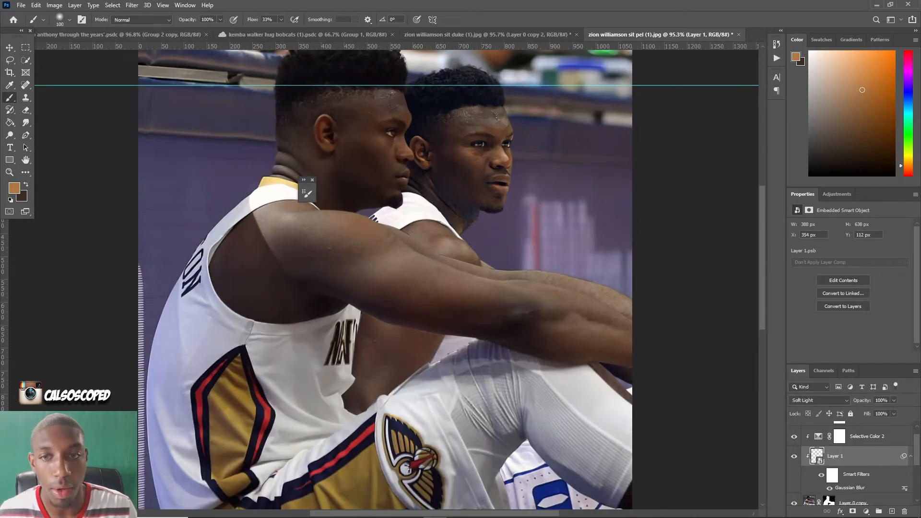
pyautogui.click(893, 413)
pyautogui.moveTo(894, 425); pyautogui.dragTo(879, 425)
pyautogui.scroll(-3, 381, 185)
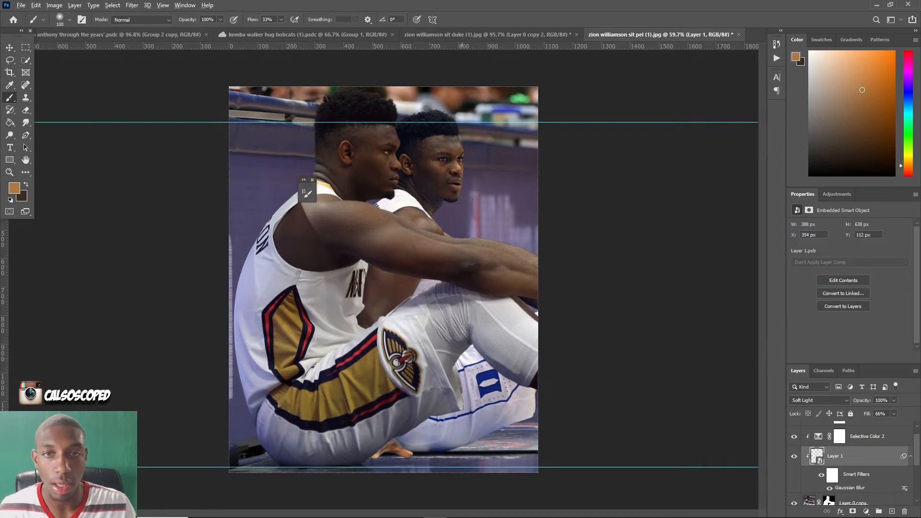
# Select the Pelicans player's layer and examine the lighting on both players' faces and arms up close.
pyautogui.scroll(2, 434, 193)
pyautogui.scroll(1, 502, 205)
pyautogui.press('v')
pyautogui.scroll(4, 502, 205)
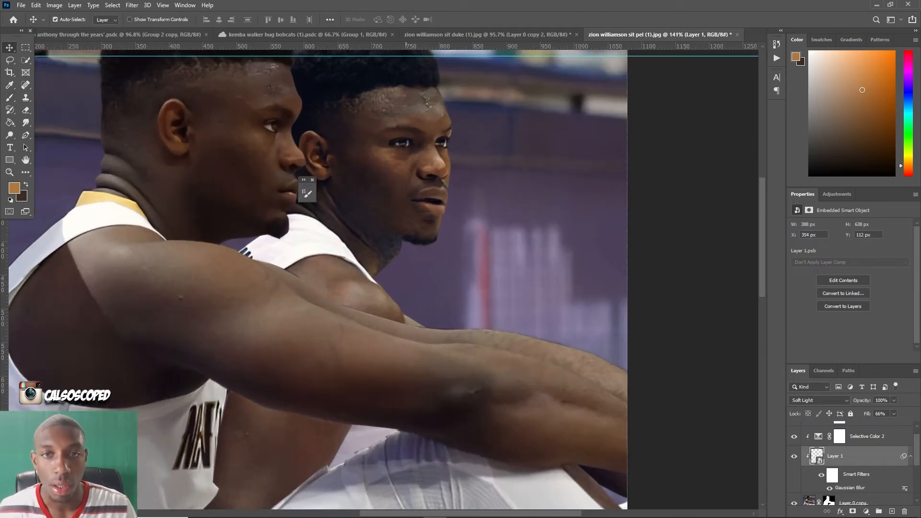
pyautogui.click(390, 207)
pyautogui.click(365, 336)
pyautogui.scroll(-6, 374, 249)
pyautogui.scroll(3, 375, 249)
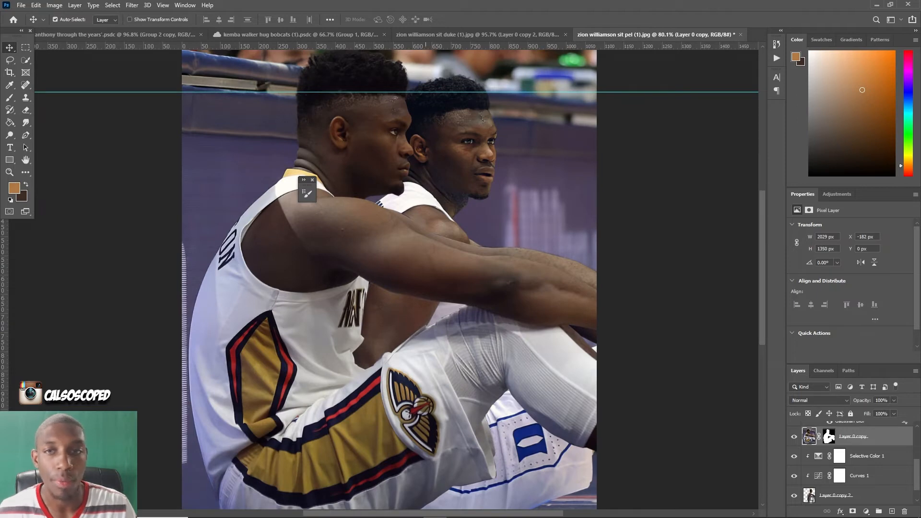
pyautogui.scroll(5, 486, 128)
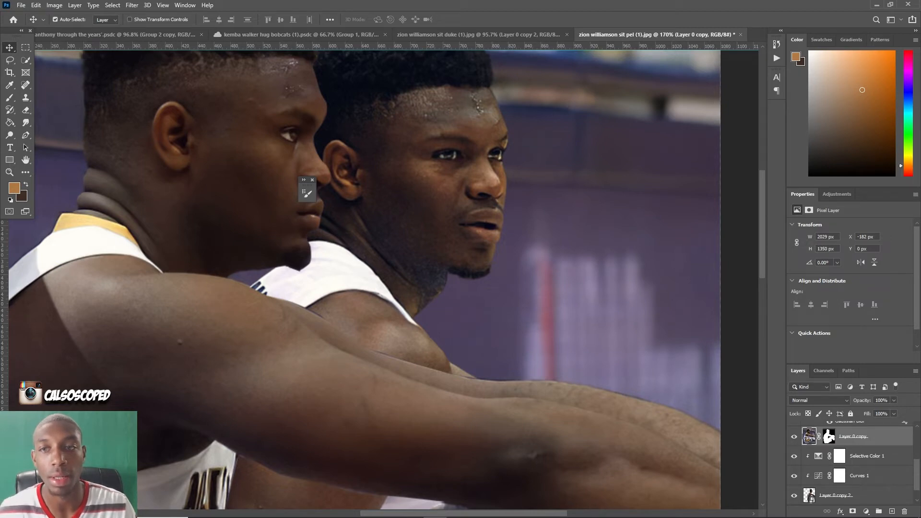
pyautogui.scroll(-5, 382, 147)
# Add a clipped Curves adjustment above the Pelicans player's layer, raise the RGB curve strongly to brighten him, and invert its mask to black.
pyautogui.hotkey('alt', ']')
pyautogui.hotkey('alt', '[')
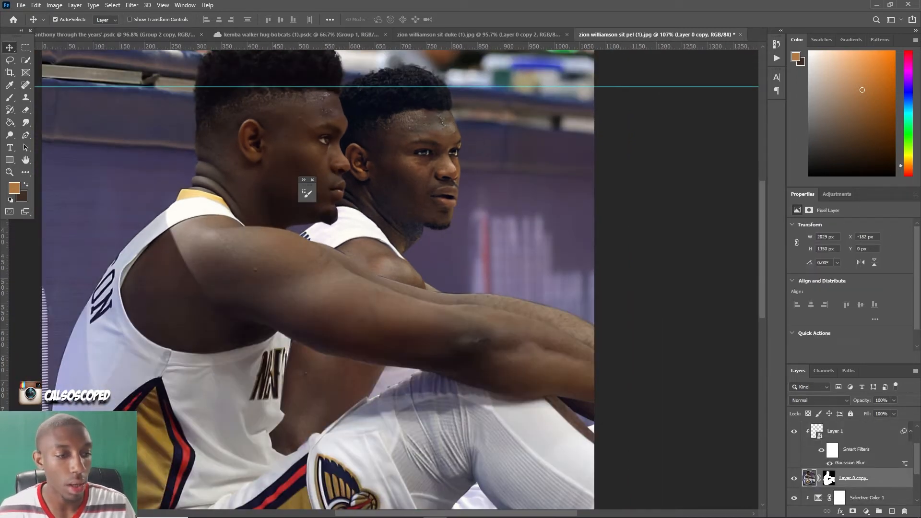
pyautogui.click(866, 511)
pyautogui.click(859, 385)
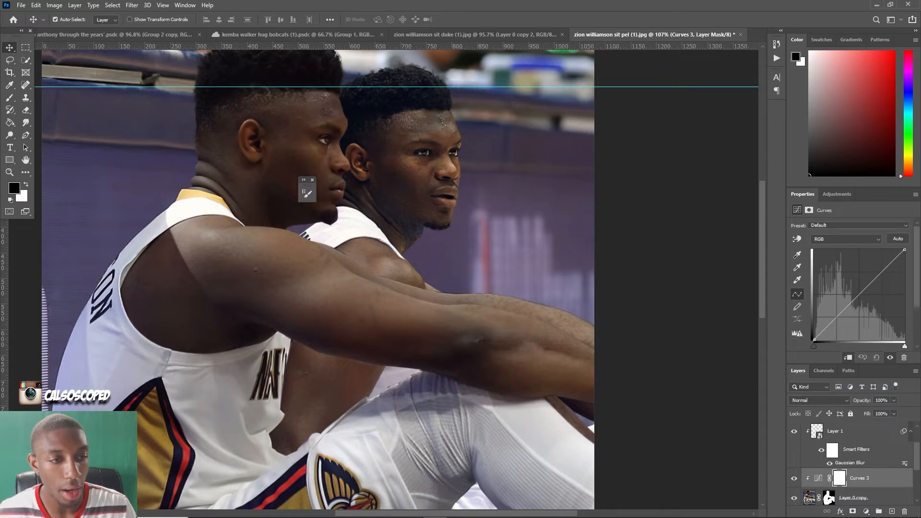
pyautogui.moveTo(851, 303); pyautogui.dragTo(851, 271)
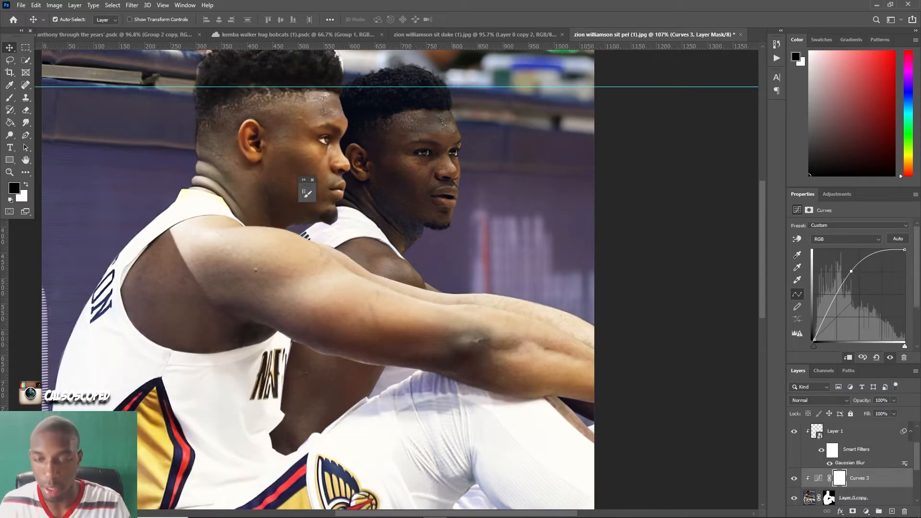
pyautogui.hotkey('ctrl', 'i')
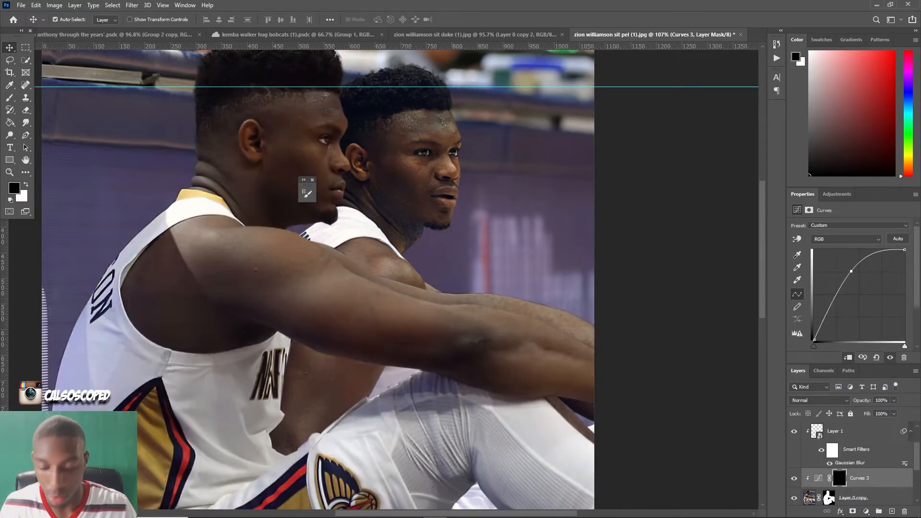
# Set a white brush to 8% flow and 150 px, and paint light onto the Pelicans player's face through the Curves mask.
pyautogui.press('b')
pyautogui.press('x')
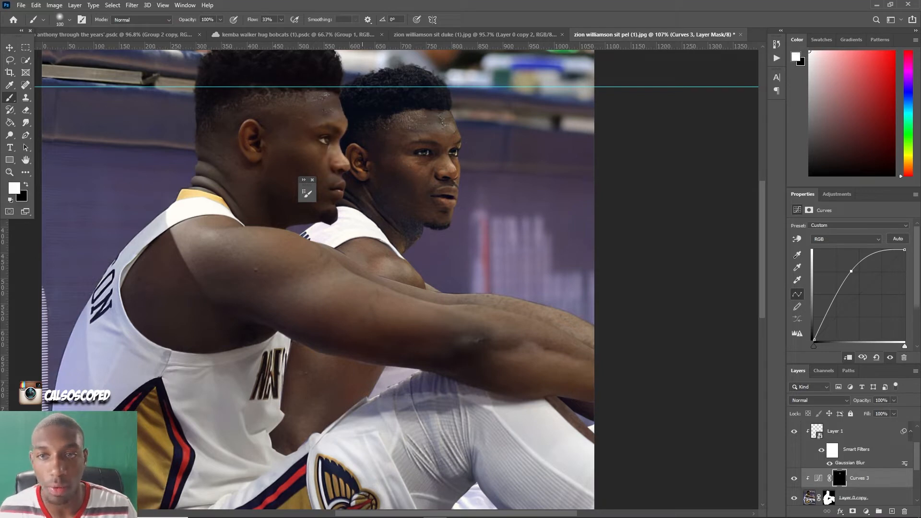
pyautogui.click(282, 19)
pyautogui.moveTo(281, 30); pyautogui.dragTo(271, 30)
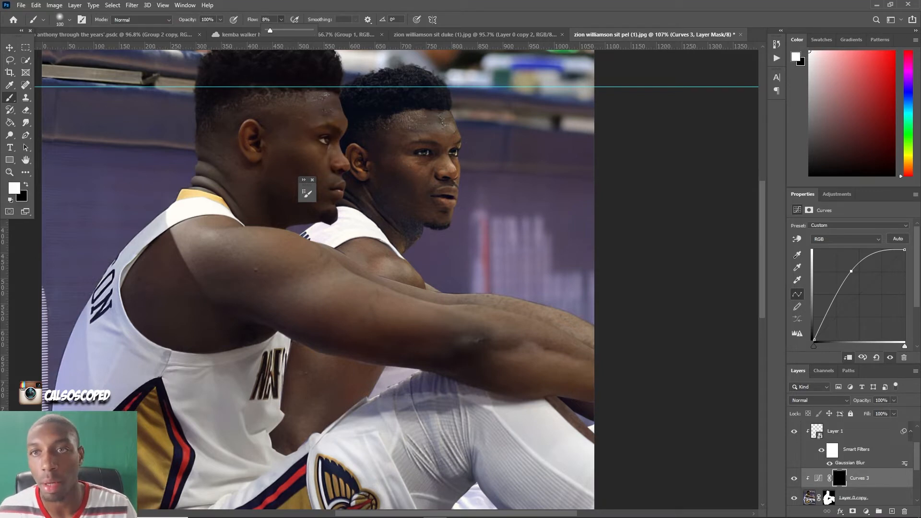
pyautogui.press(']')
pyautogui.press(']')
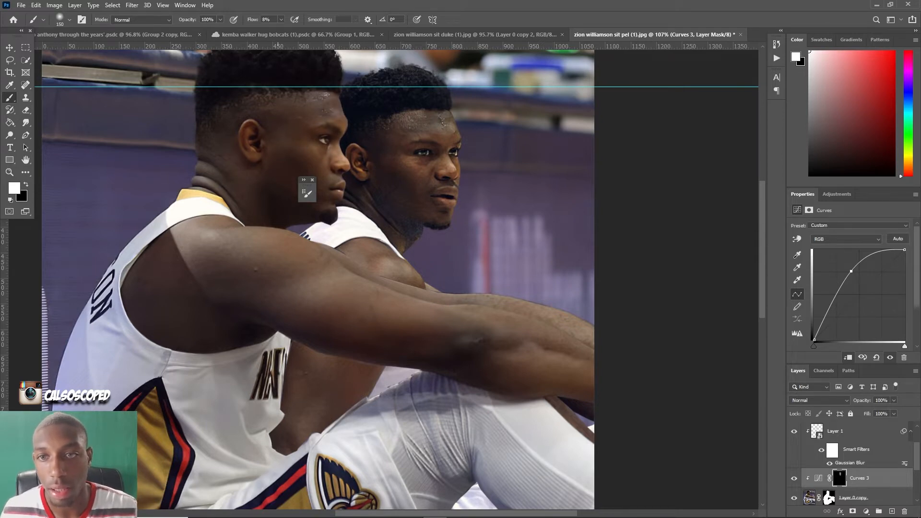
# Reduce the brightening Curves layer's fill to 58%.
pyautogui.scroll(-6, 354, 279)
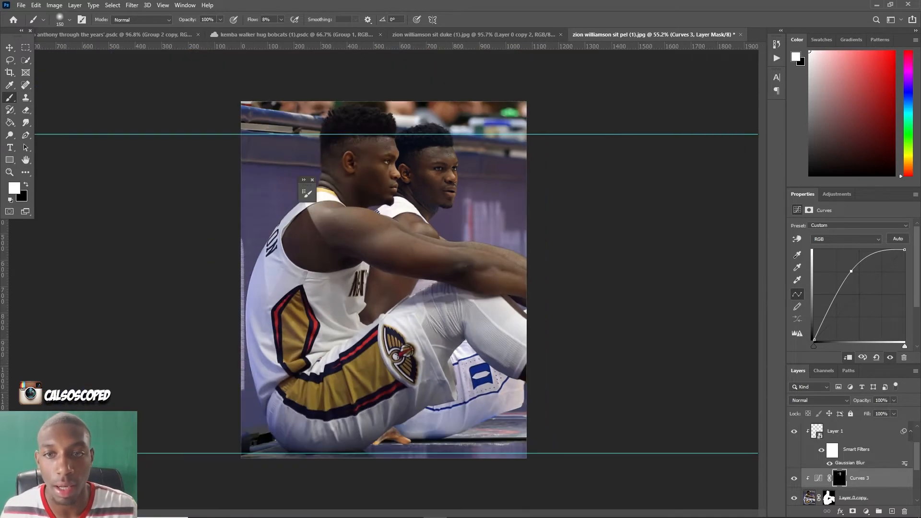
pyautogui.click(894, 414)
pyautogui.moveTo(896, 425)
pyautogui.mouseDown()
pyautogui.moveTo(869, 425)
pyautogui.moveTo(880, 425)
pyautogui.mouseUp()
pyautogui.scroll(4, 387, 134)
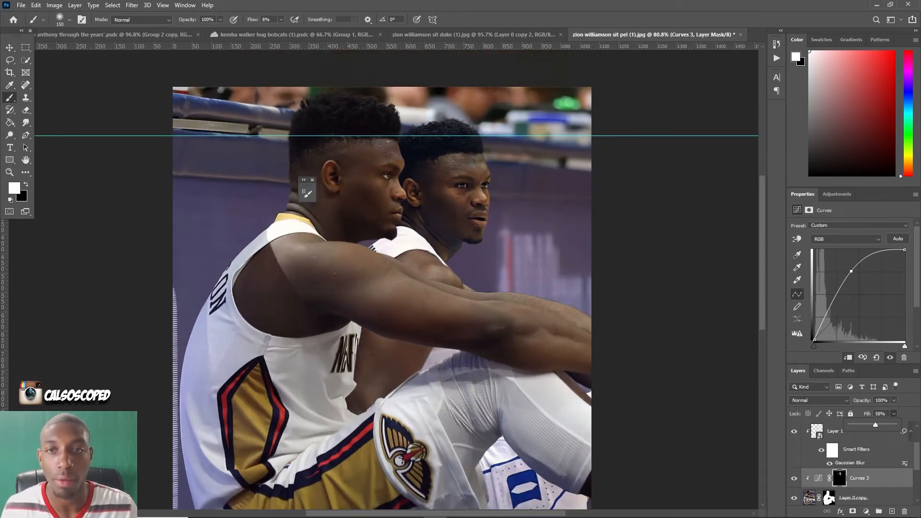
# Refine the Pelicans layer's mask in Select and Mask with Decontaminate Colors at 73%, outputting to a new layer with a layer mask.
pyautogui.scroll(2, 387, 134)
pyautogui.press('v')
pyautogui.scroll(8, 359, 160)
pyautogui.click(359, 160)
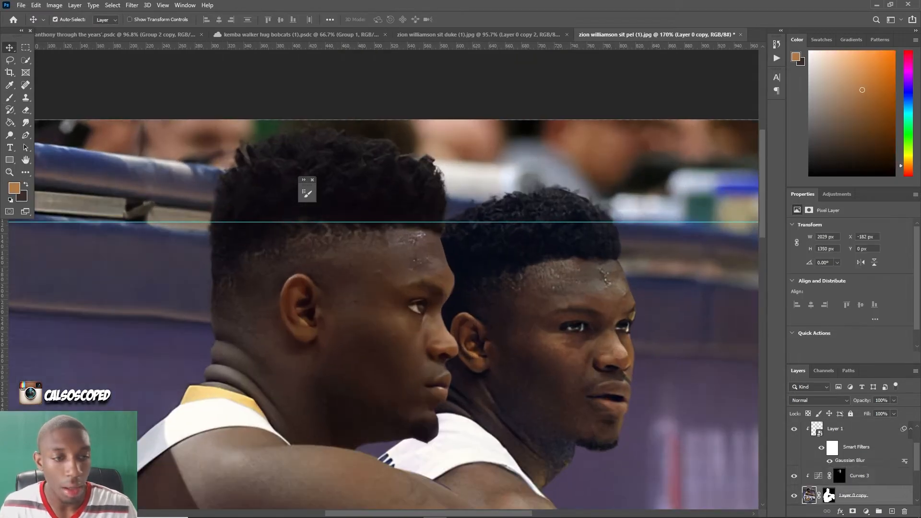
pyautogui.click(829, 495)
pyautogui.rightClick(828, 494)
pyautogui.click(846, 472)
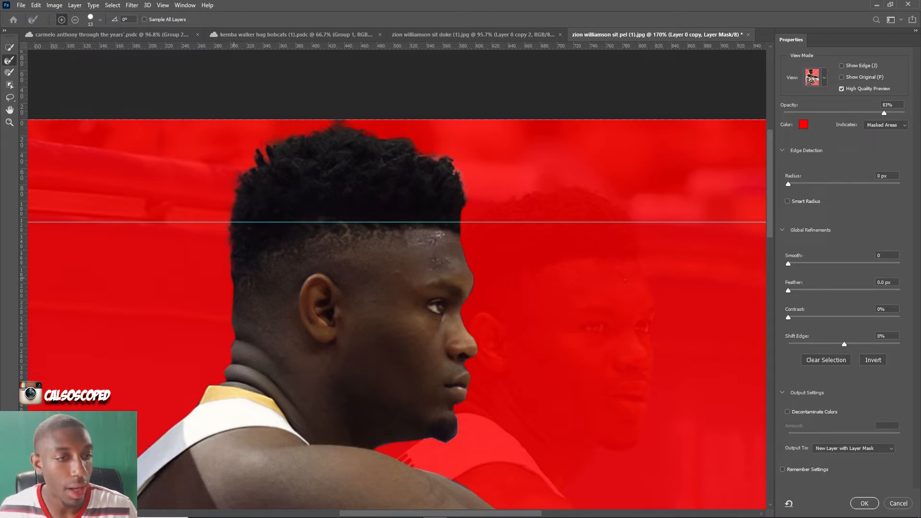
pyautogui.click(787, 411)
pyautogui.moveTo(899, 434); pyautogui.dragTo(870, 434)
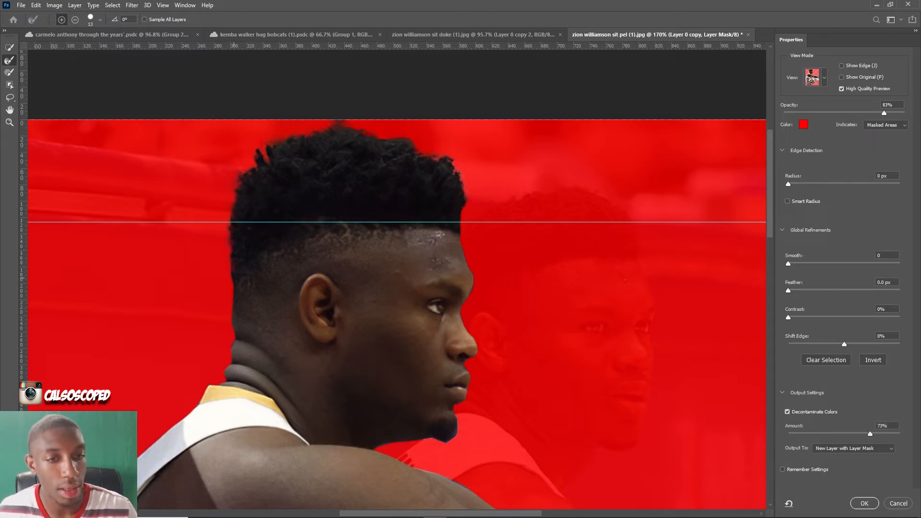
pyautogui.press('alt')
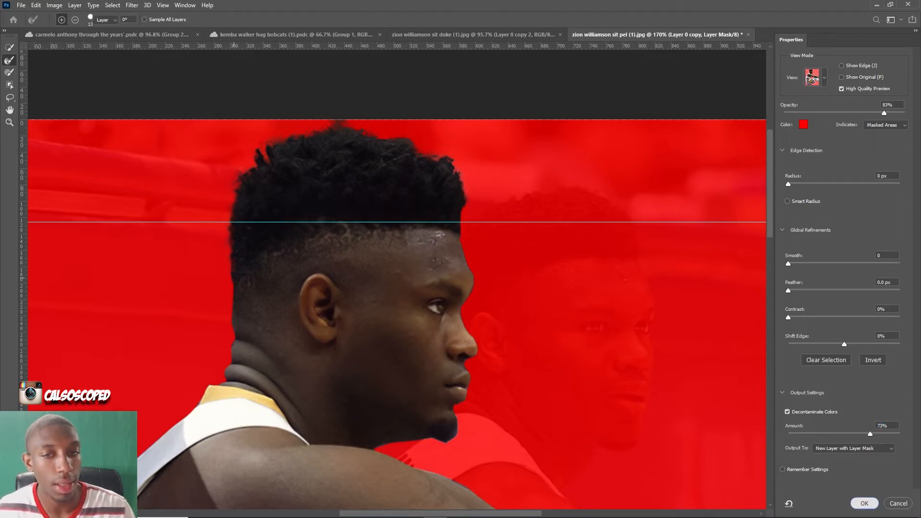
pyautogui.click(865, 503)
pyautogui.scroll(1, 396, 96)
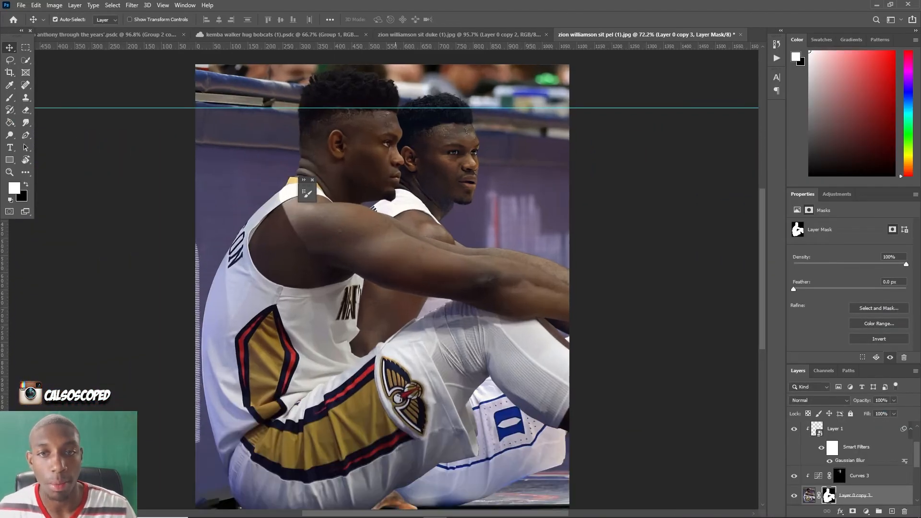
# Select the brightening Curves layer's mask and set the white brush to 150 px to lighten the Pelicans player further.
pyautogui.hotkey('alt', 'v')
pyautogui.press('Escape')
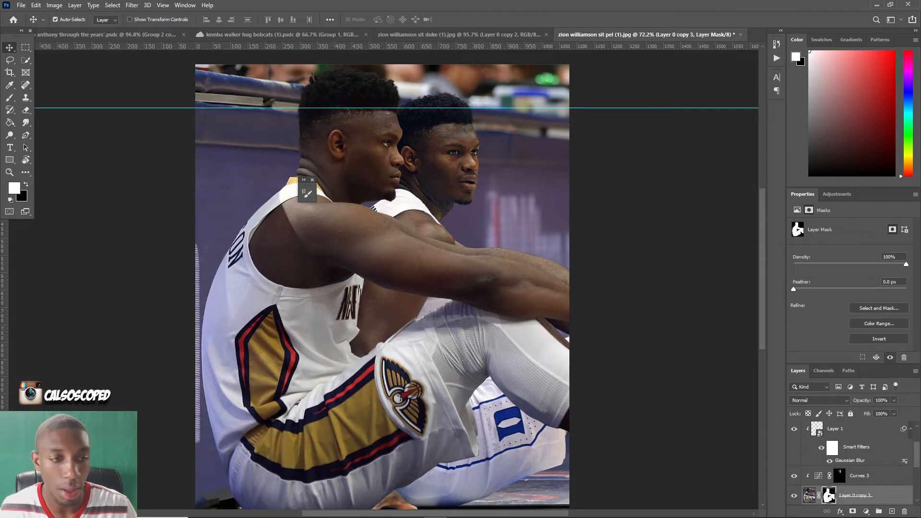
pyautogui.hotkey('alt', ']')
pyautogui.press('b')
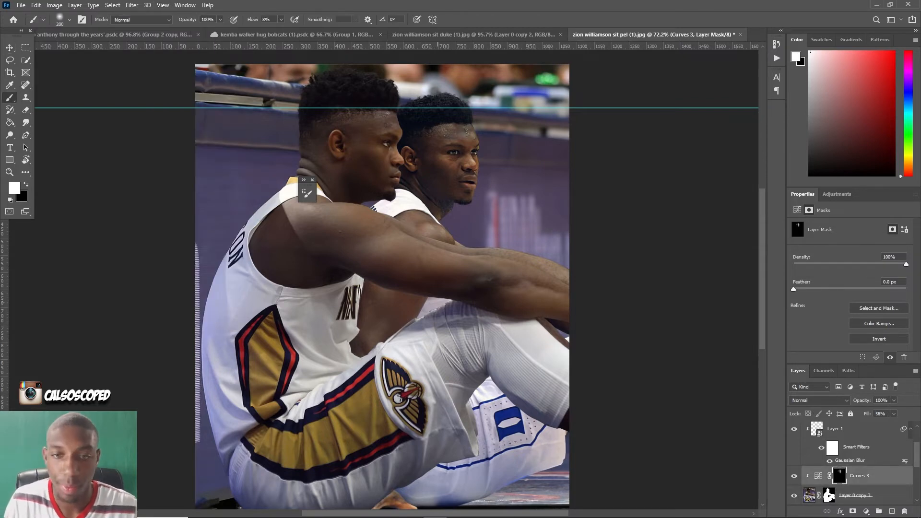
pyautogui.press('[')
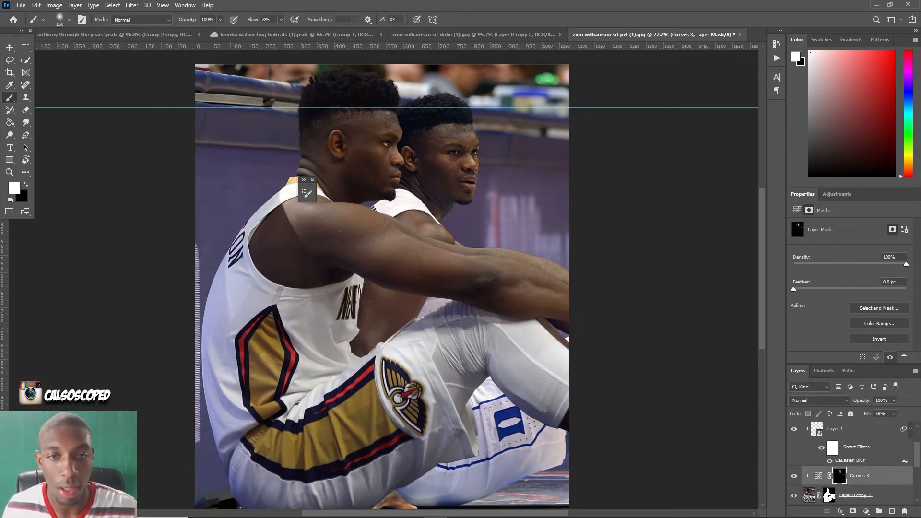
# Target the refined Pelicans layer's mask and choose a hard round 123 px white brush with 100% flow for correcting the arm's edge.
pyautogui.scroll(5, 467, 236)
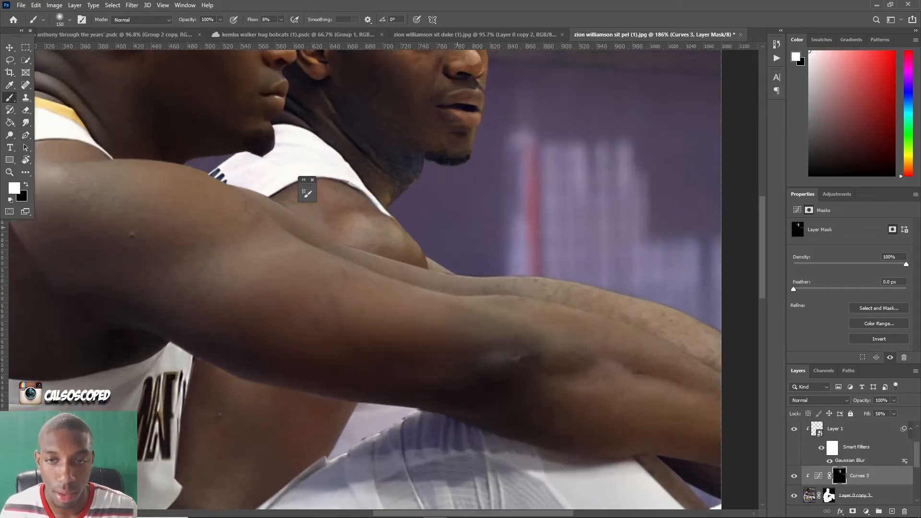
pyautogui.press('v')
pyautogui.keyDown('ctrl'); pyautogui.moveTo(380, 259); pyautogui.dragTo(383, 243); pyautogui.keyUp('ctrl')
pyautogui.hotkey('ctrl', 'z')
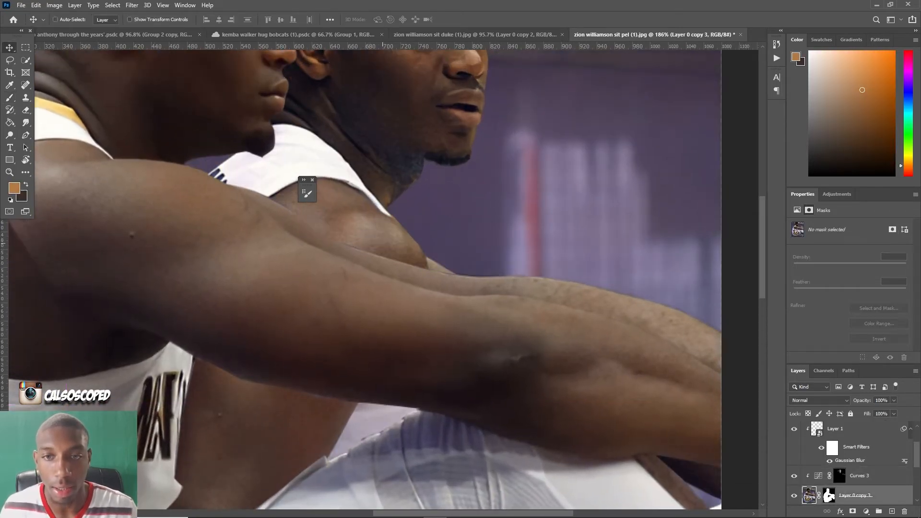
pyautogui.hotkey('ctrl', '\\')
pyautogui.press('b')
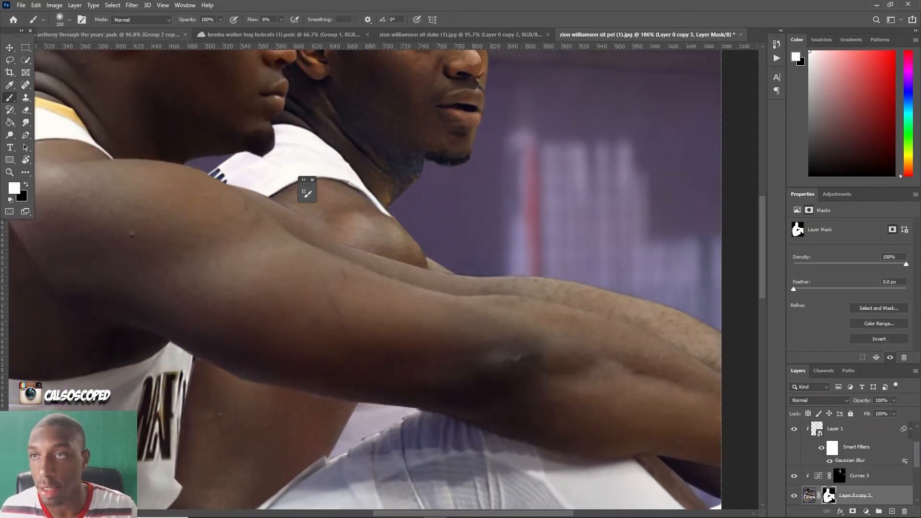
pyautogui.press('F5')
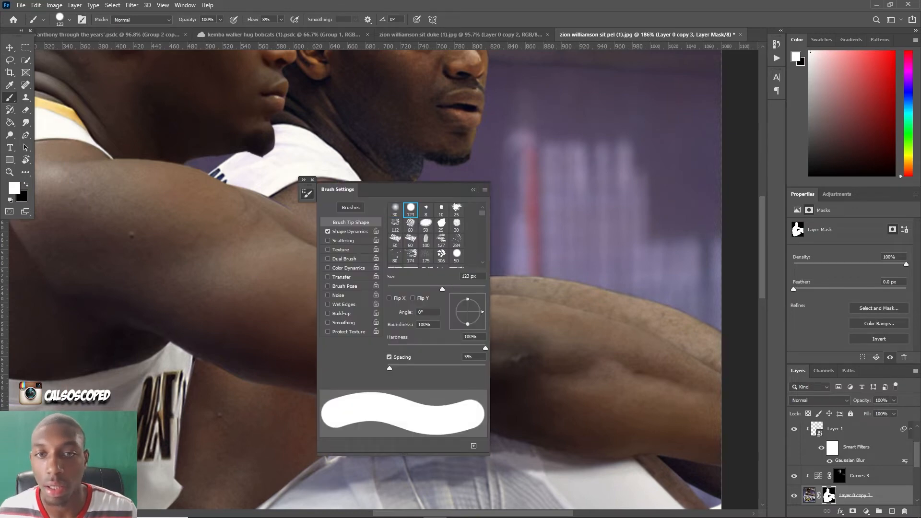
pyautogui.press('F5')
pyautogui.hotkey('shift', '0')
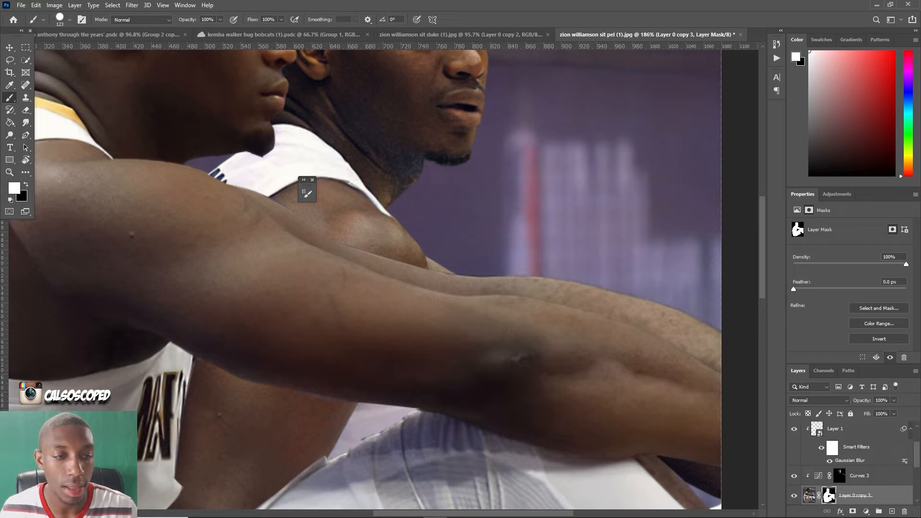
# Paint black on the front player's layer mask with a 9 px brush to clean the edge under the arm and beside the jersey lettering.
pyautogui.press('x')
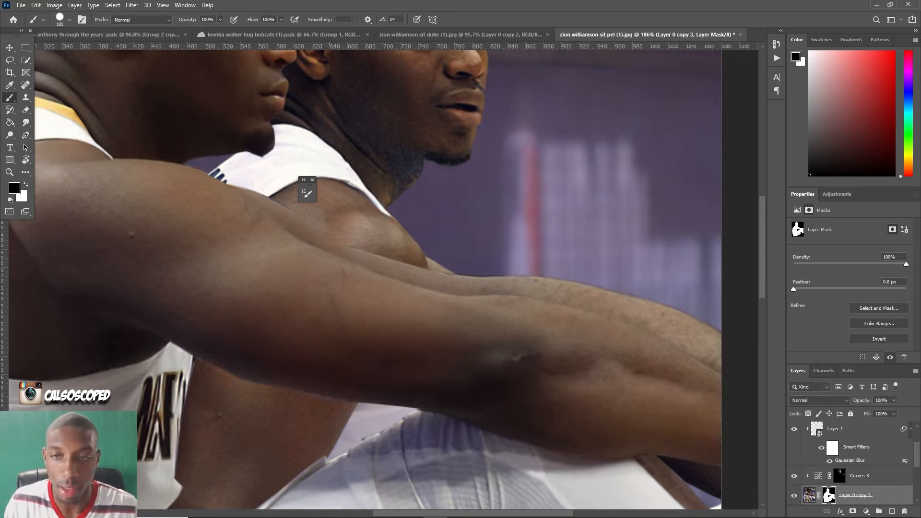
pyautogui.press('[')
pyautogui.press('[')
pyautogui.press('[')
pyautogui.press('[')
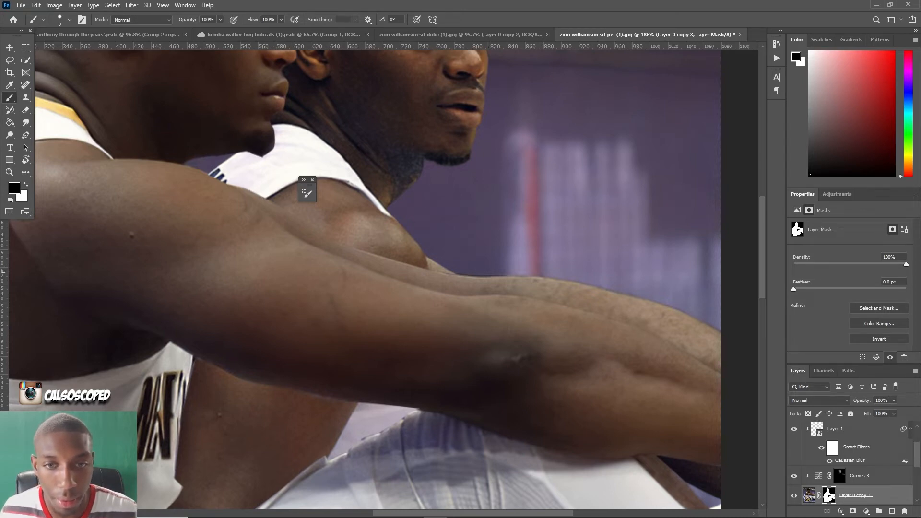
pyautogui.scroll(-5, 432, 302)
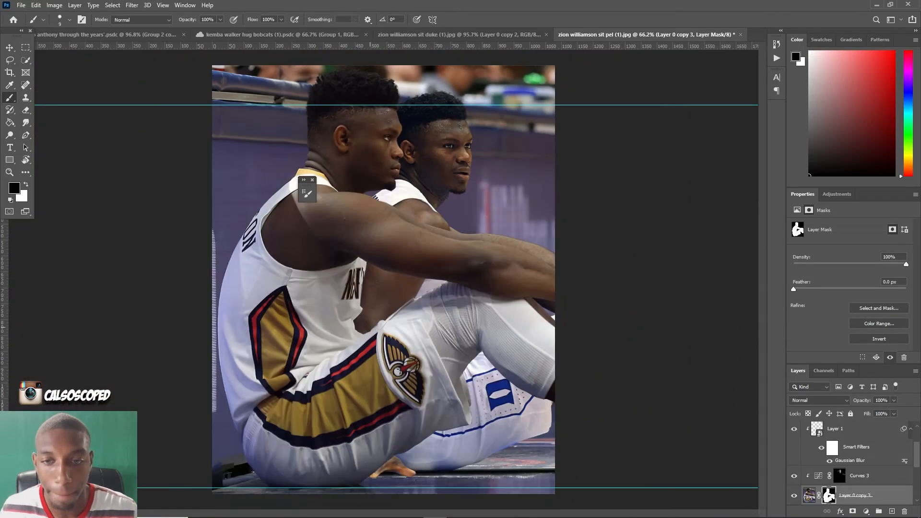
pyautogui.scroll(7, 398, 290)
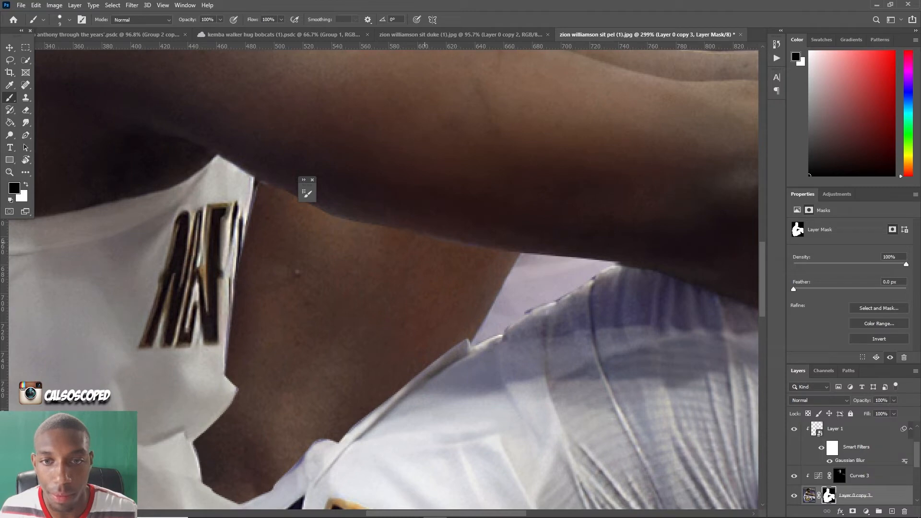
pyautogui.moveTo(384, 226)
pyautogui.mouseDown()
pyautogui.moveTo(298, 197)
pyautogui.moveTo(247, 223)
pyautogui.moveTo(242, 257)
pyautogui.mouseUp()
pyautogui.click(260, 186)
pyautogui.scroll(-5, 243, 309)
pyautogui.scroll(3, 269, 288)
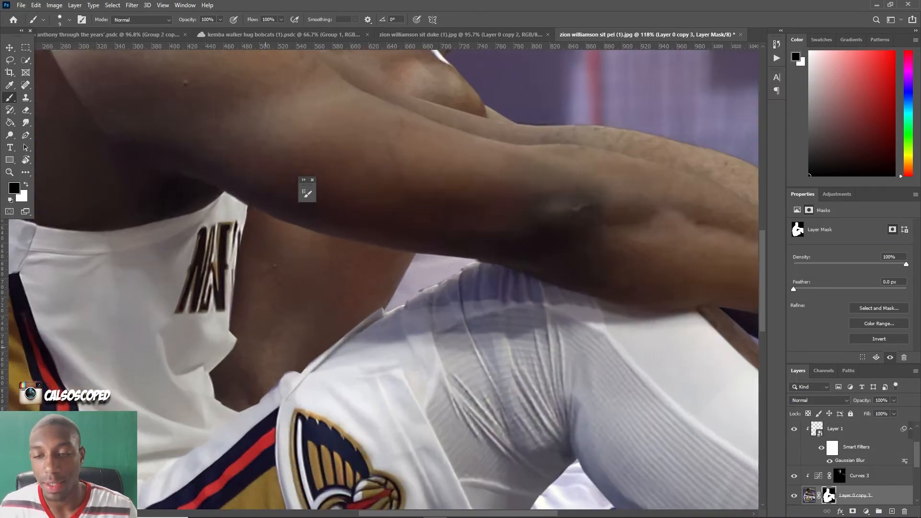
pyautogui.scroll(-7, 294, 270)
pyautogui.scroll(-2, 382, 269)
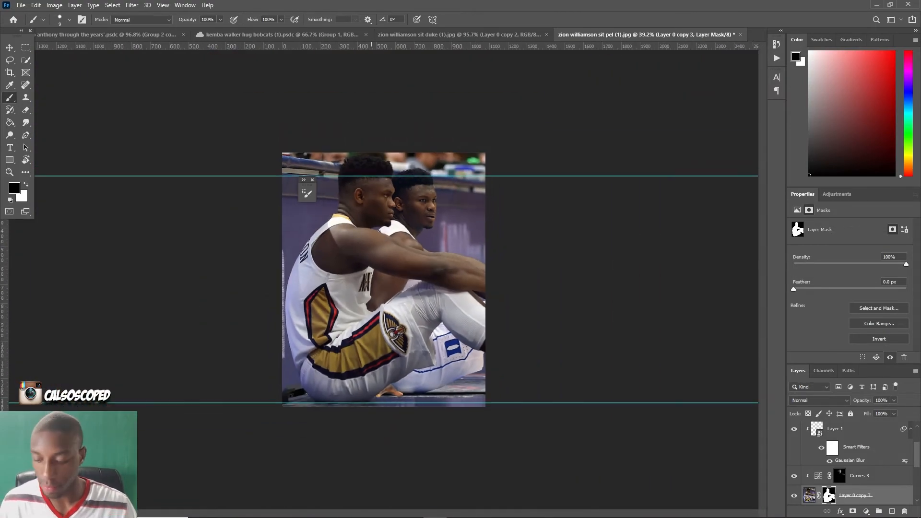
# Examine how the two players blend together in the overall composite.
pyautogui.press('v')
pyautogui.scroll(4, 383, 274)
pyautogui.scroll(-4, 383, 280)
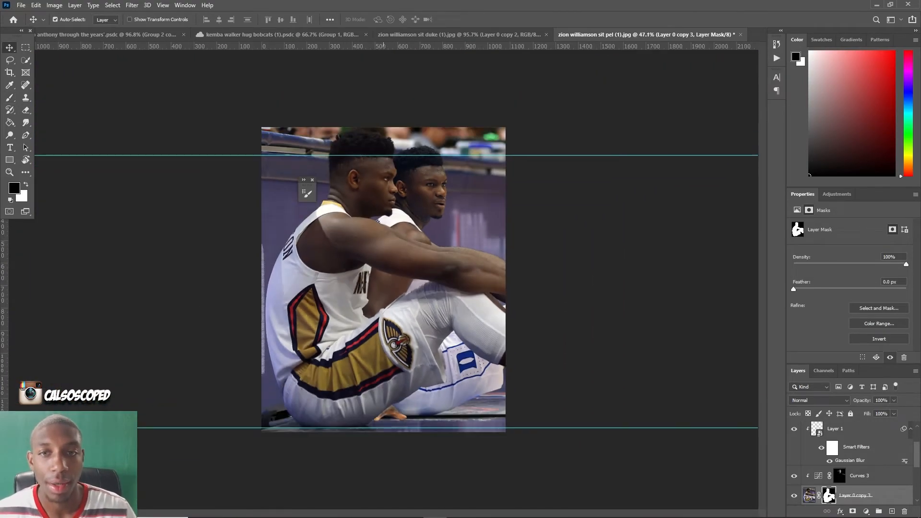
pyautogui.scroll(3, 384, 280)
pyautogui.scroll(6, 384, 278)
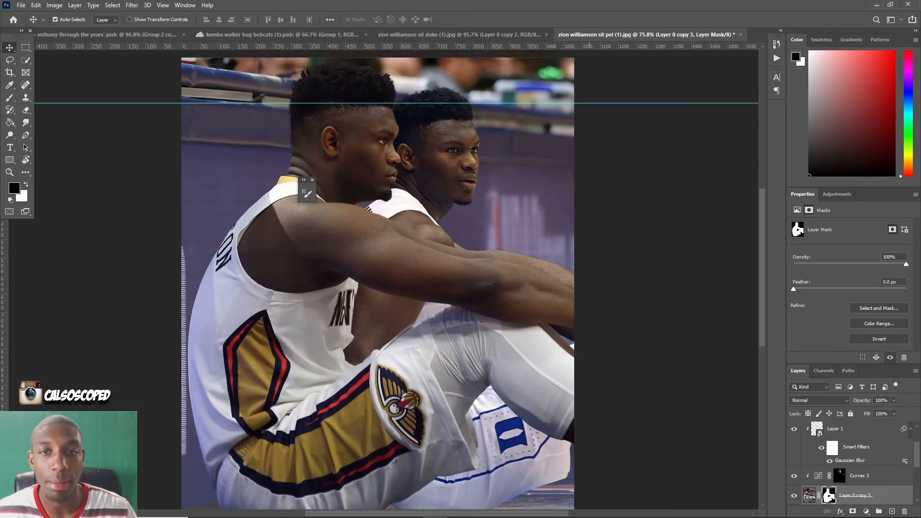
pyautogui.scroll(-2, 384, 279)
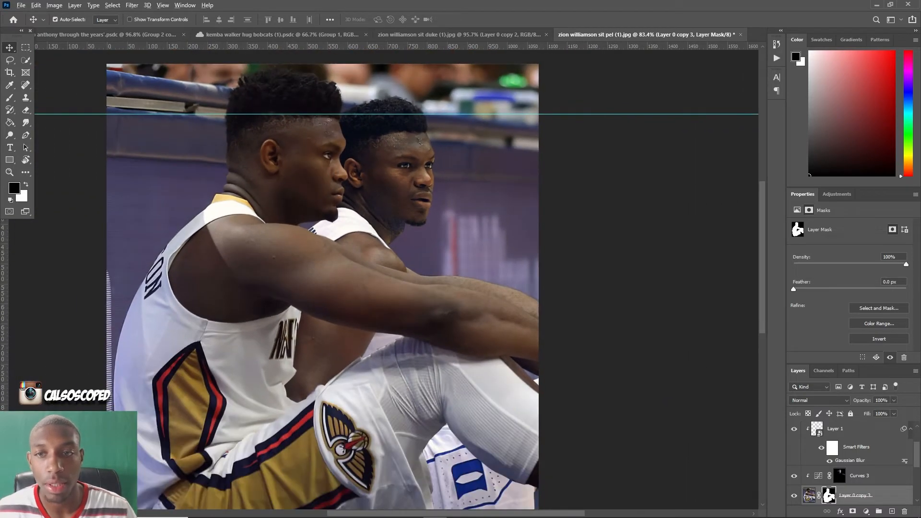
pyautogui.scroll(-2, 383, 278)
pyautogui.scroll(2, 384, 278)
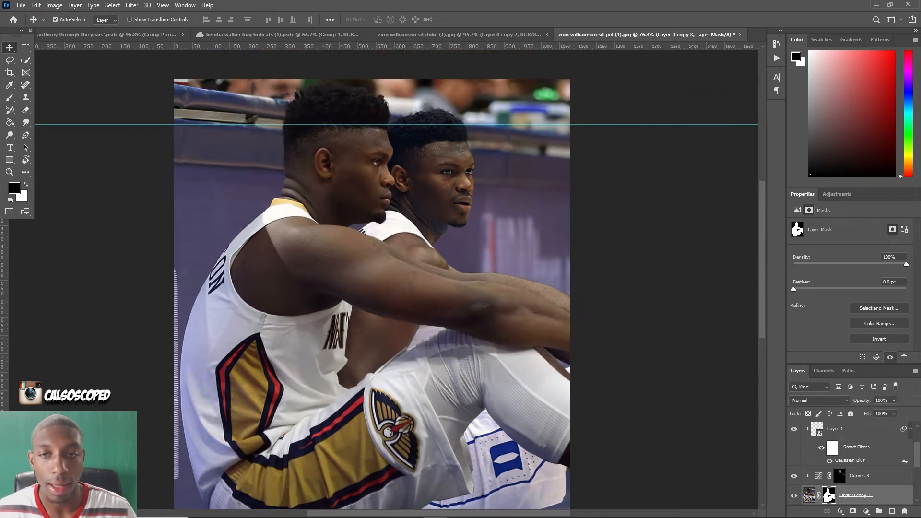
# Select the back player's layer and add a new empty layer clipped to it for brush painting.
pyautogui.hotkey('alt', 'v')
pyautogui.press('Escape')
pyautogui.click(399, 182)
pyautogui.scroll(2, 381, 171)
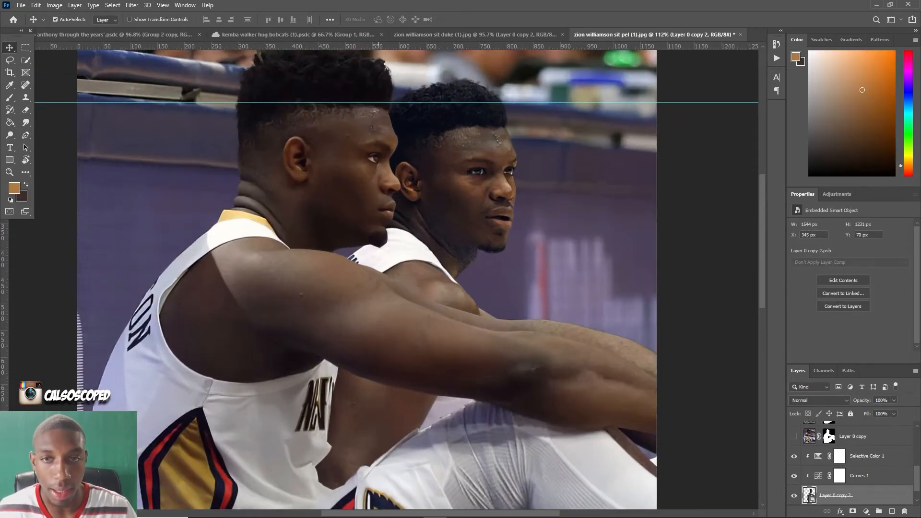
pyautogui.click(366, 201)
pyautogui.click(408, 277)
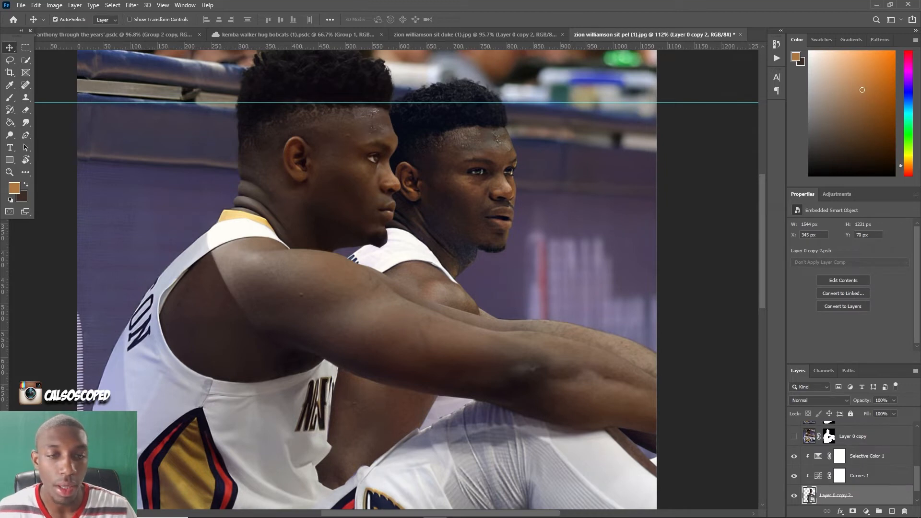
pyautogui.click(892, 512)
pyautogui.press('b')
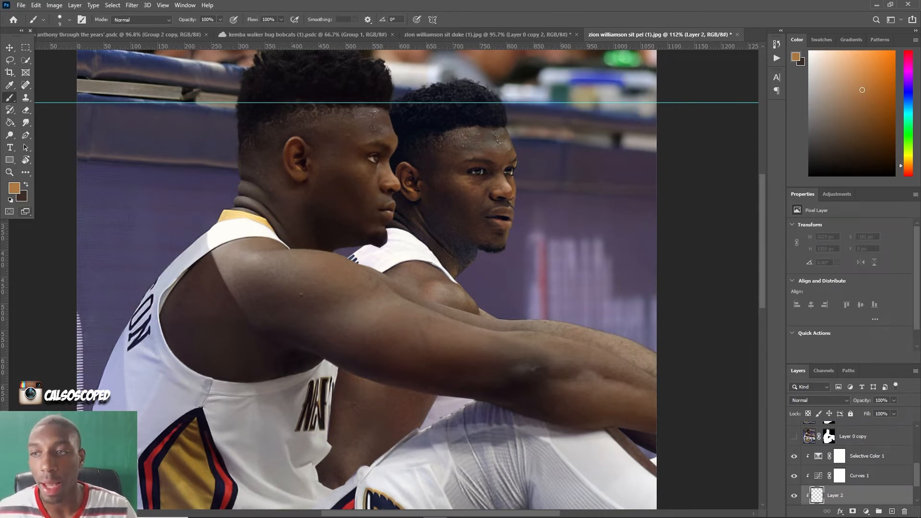
pyautogui.press('d')
pyautogui.moveTo(431, 267); pyautogui.dragTo(392, 280)
pyautogui.hotkey('ctrl', 'z')
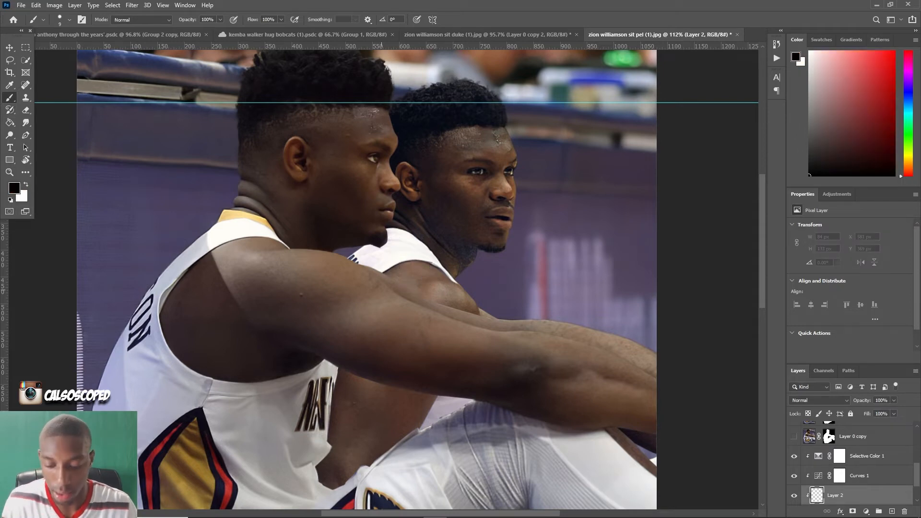
# Switch the brush to a soft round tip at 200 px.
pyautogui.click(82, 19)
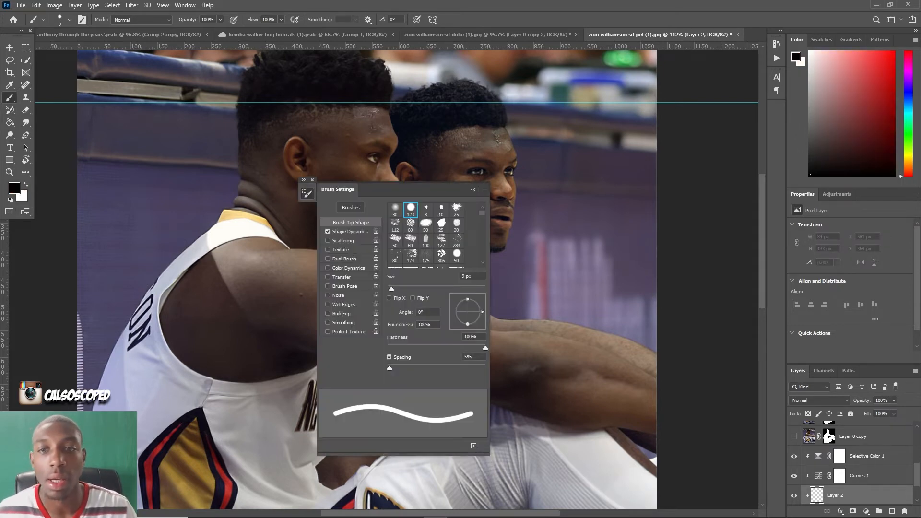
pyautogui.click(395, 209)
pyautogui.press('F5')
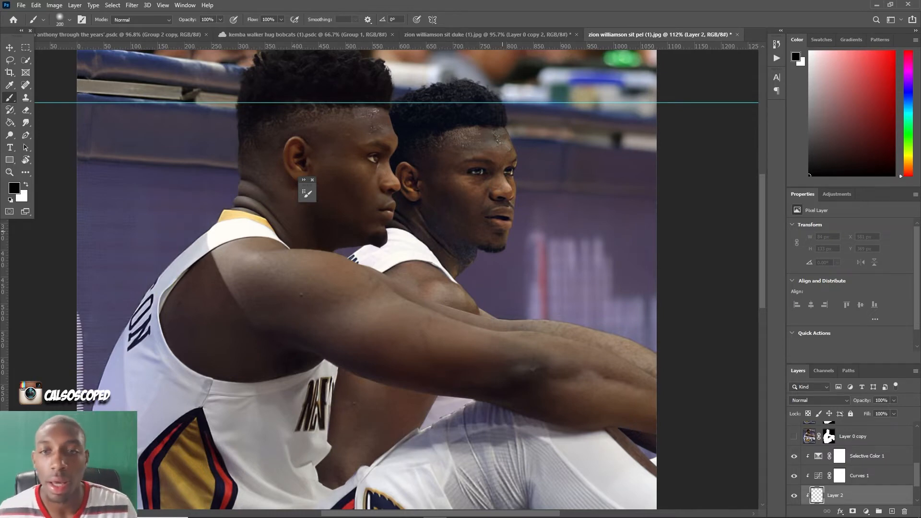
# Sample the dark shadow tone #0c0812 around the back player's neck as the foreground color and undo the test stroke.
pyautogui.keyDown('alt'); pyautogui.click(432, 235); pyautogui.keyUp('alt')
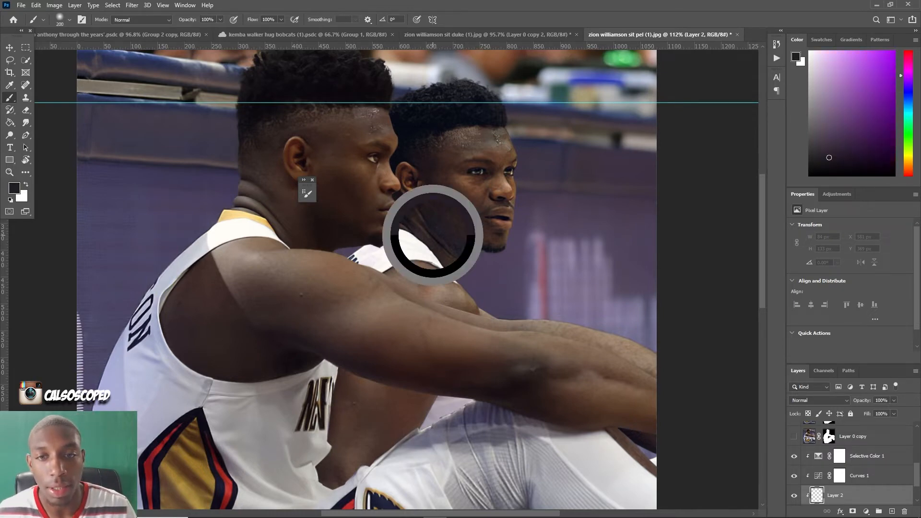
pyautogui.moveTo(433, 235); pyautogui.dragTo(436, 240)
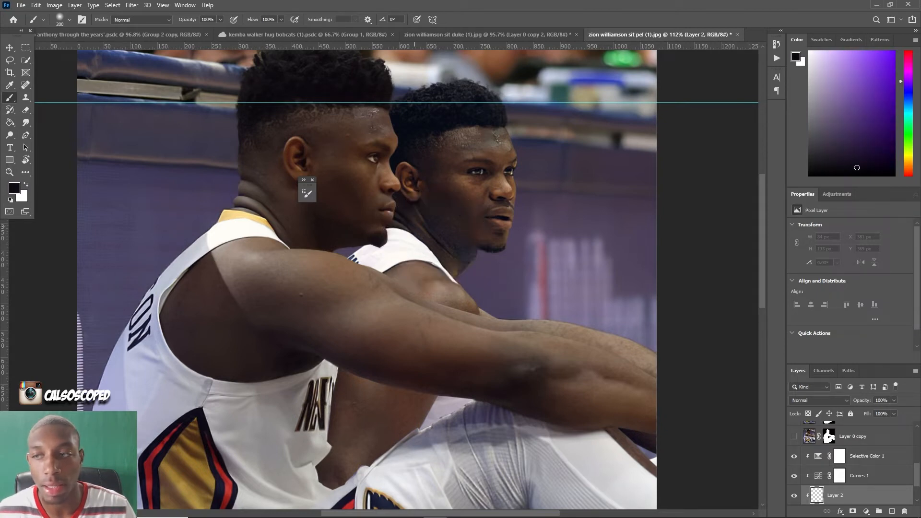
pyautogui.click(14, 188)
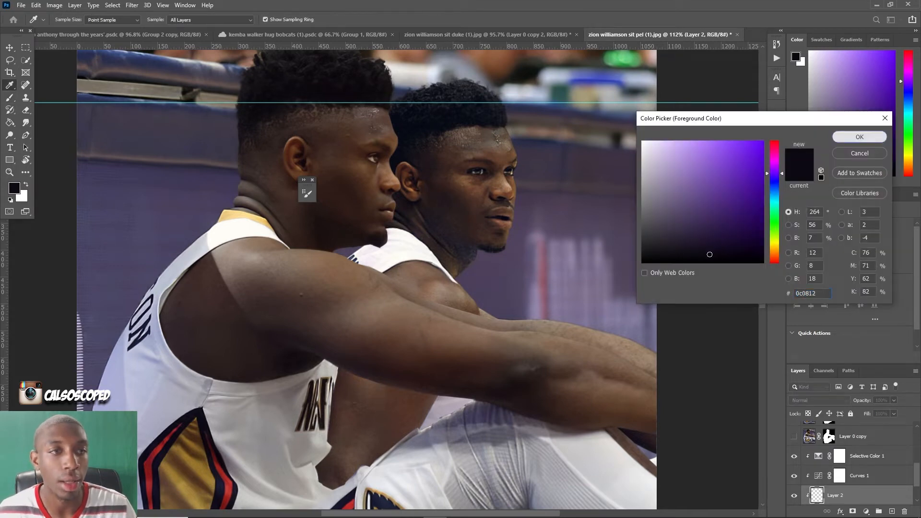
pyautogui.click(860, 137)
pyautogui.hotkey('ctrl', 'z')
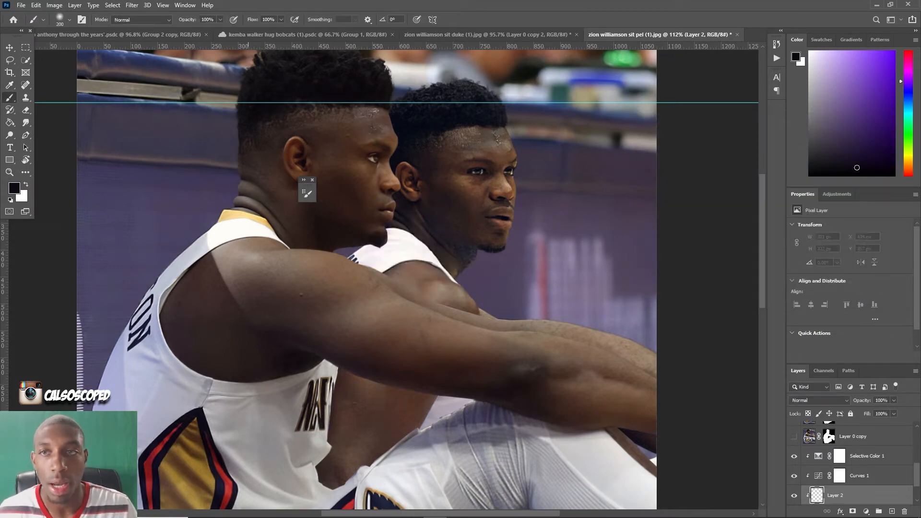
# Set the brush flow to 15% and paint soft shadow over the back player's shoulder and the area behind the front arm.
pyautogui.click(281, 19)
pyautogui.moveTo(281, 30); pyautogui.dragTo(244, 30)
pyautogui.click(391, 290)
pyautogui.click(397, 294)
pyautogui.click(417, 323)
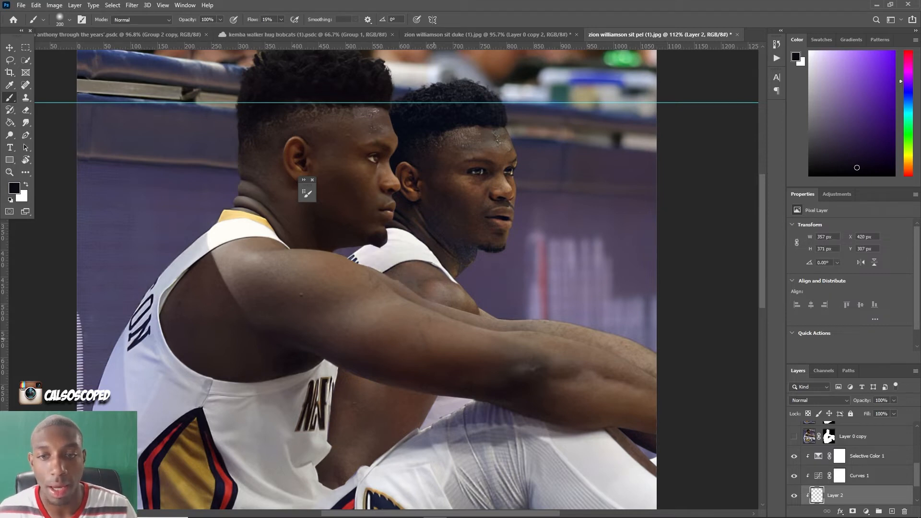
pyautogui.click(424, 332)
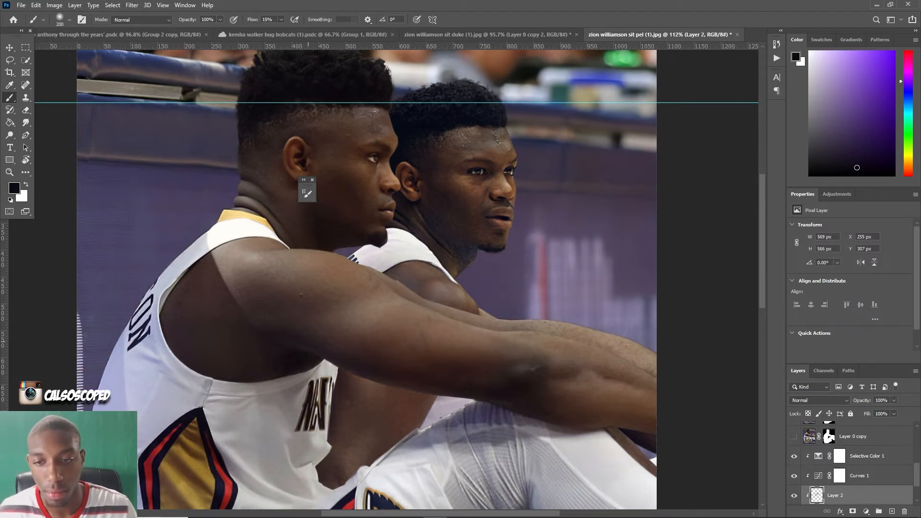
# Paint shadow along the back player's torso beside the front player's jersey, undoing the last stroke.
pyautogui.click(327, 456)
pyautogui.click(335, 499)
pyautogui.scroll(-2, 345, 336)
pyautogui.click(360, 202)
pyautogui.hotkey('ctrl', 'z')
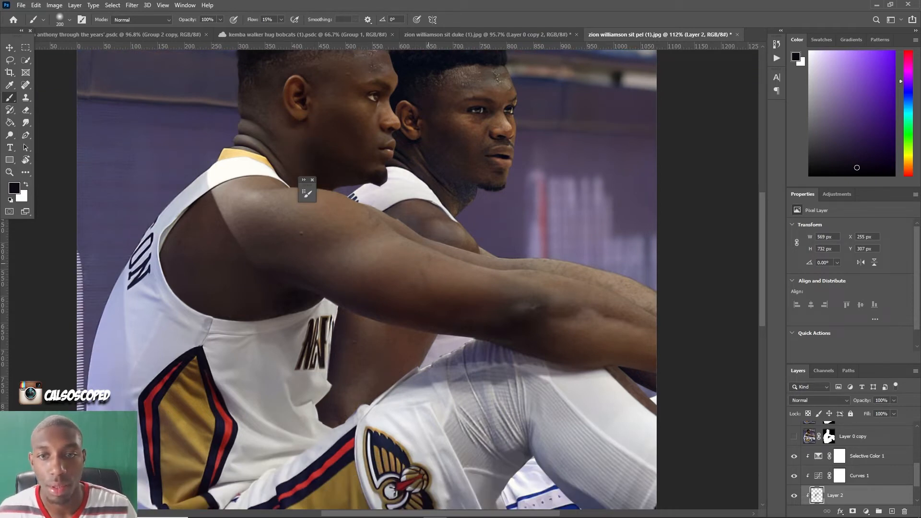
# Paint soft shadow on the back player's Duke shorts where the front player's leg overlaps them, undoing the excess stroke.
pyautogui.scroll(-4, 384, 280)
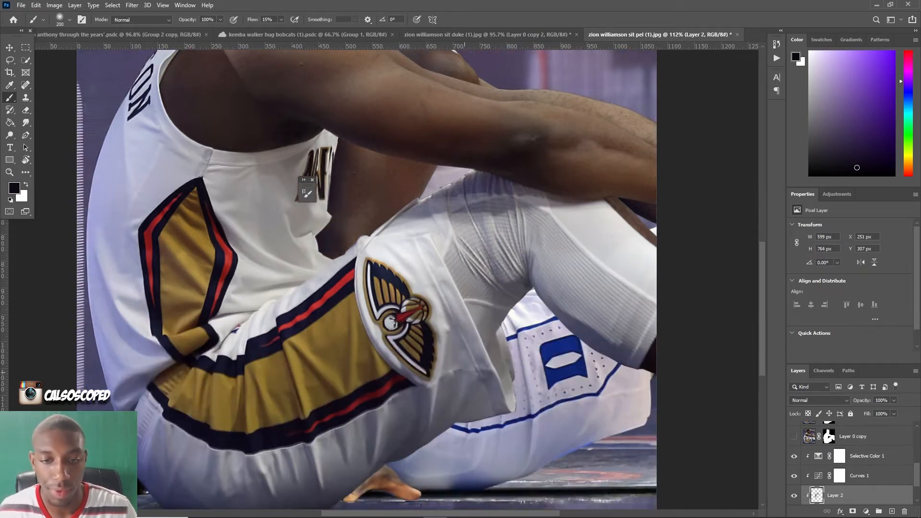
pyautogui.click(413, 456)
pyautogui.click(446, 441)
pyautogui.moveTo(443, 387)
pyautogui.mouseDown()
pyautogui.moveTo(499, 346)
pyautogui.moveTo(513, 318)
pyautogui.mouseUp()
pyautogui.scroll(-3, 441, 255)
pyautogui.click(457, 224)
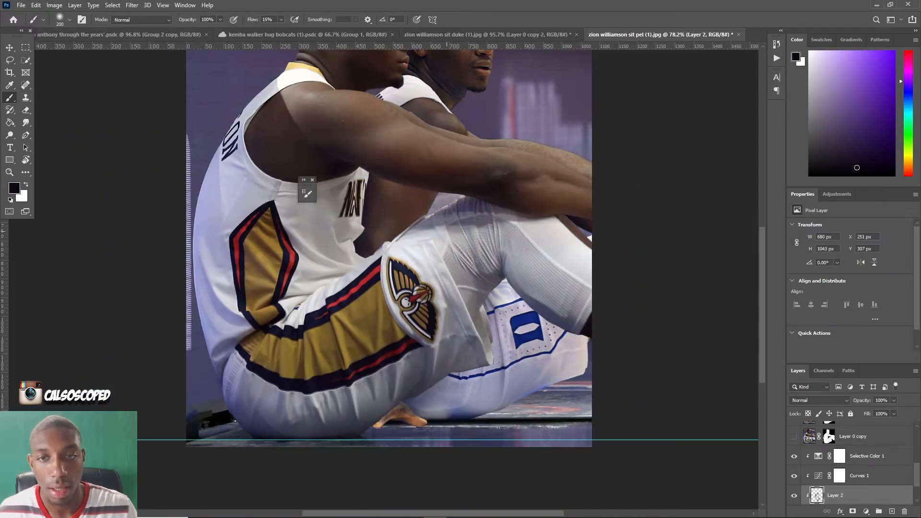
pyautogui.hotkey('ctrl', 'z')
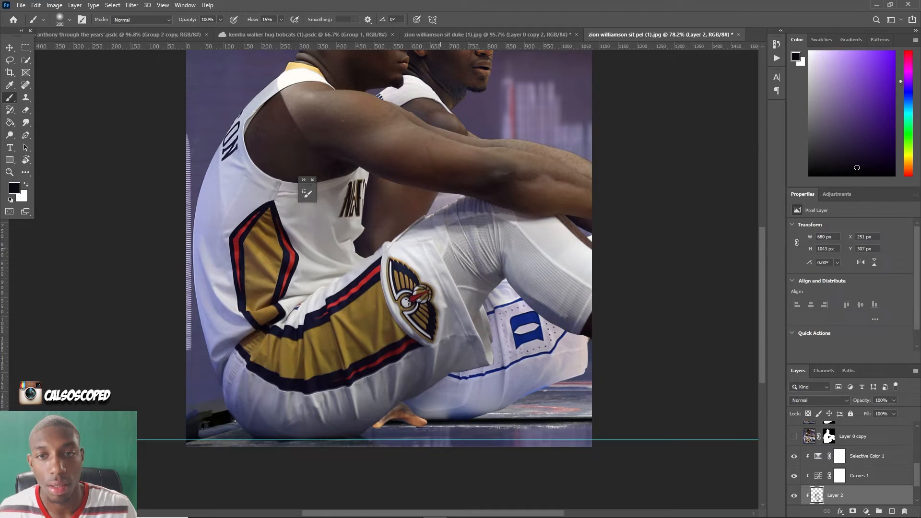
pyautogui.scroll(-5, 378, 281)
pyautogui.scroll(5, 397, 216)
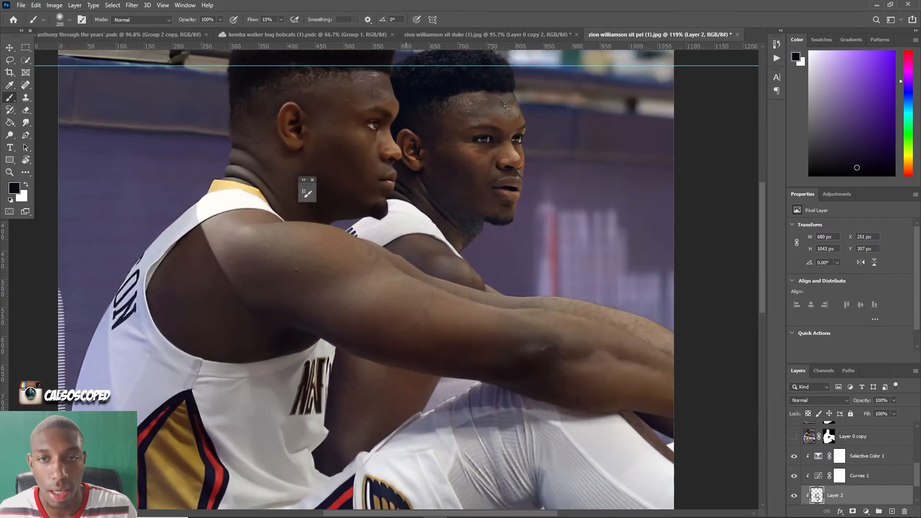
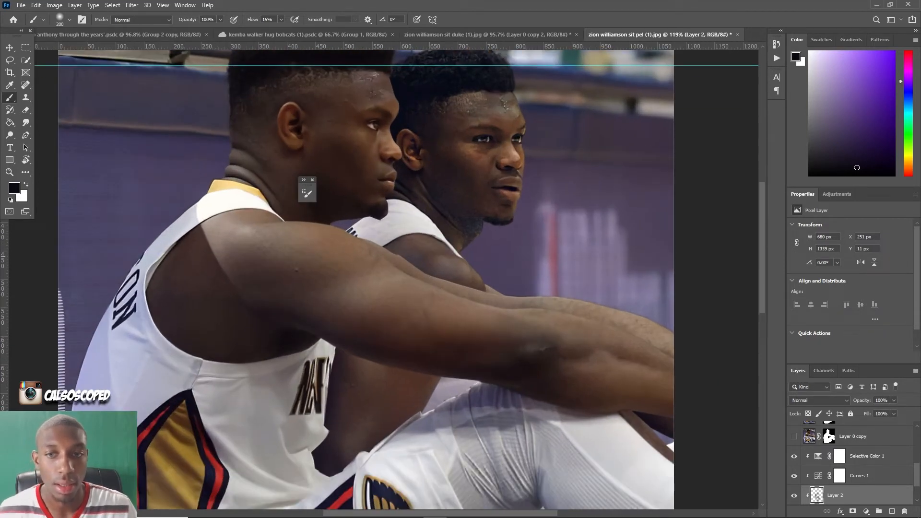
# Set the shadow layer's blend mode to Multiply and toggle its visibility to compare the effect.
pyautogui.click(819, 400)
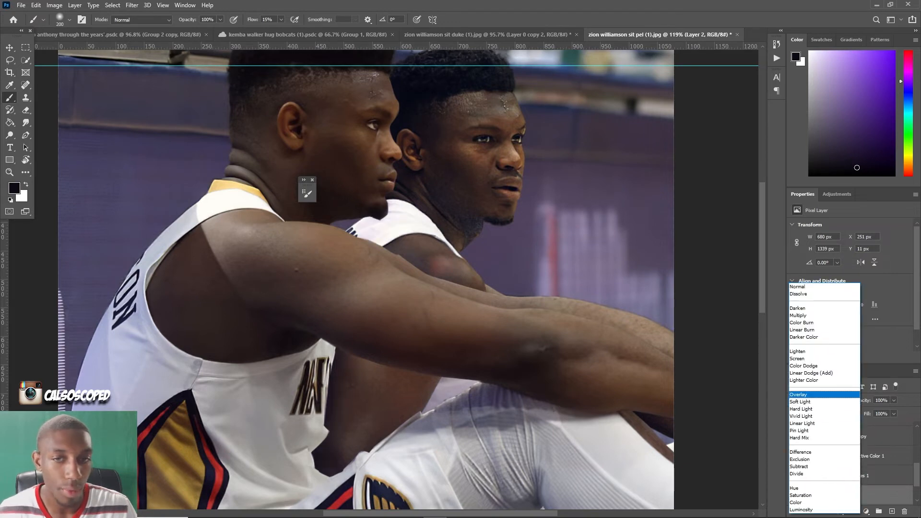
pyautogui.click(806, 315)
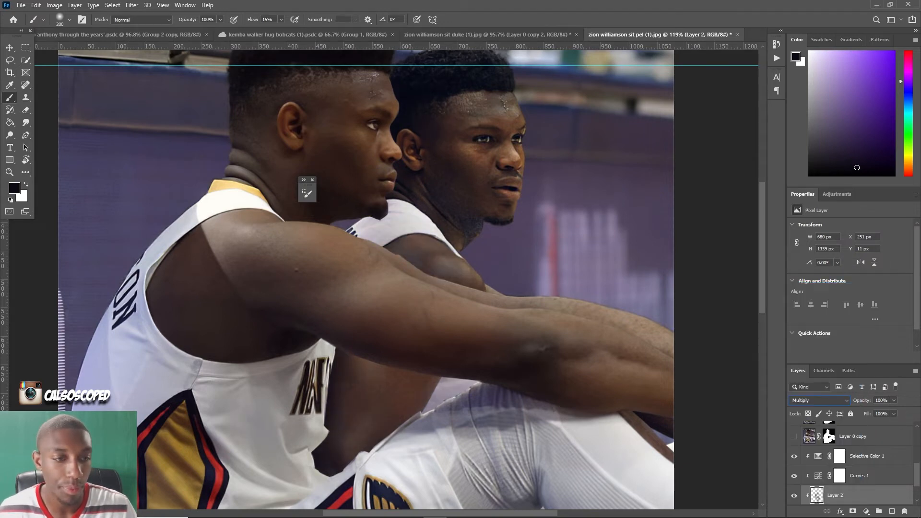
pyautogui.click(794, 495)
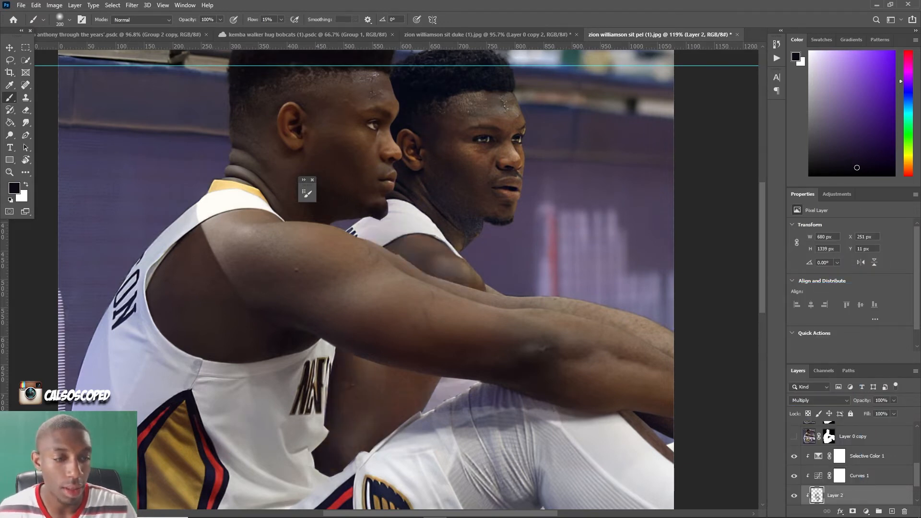
# Convert the shadow layer to a smart object and apply a Gaussian Blur with a 5.4 pixel radius.
pyautogui.rightClick(835, 496)
pyautogui.click(830, 223)
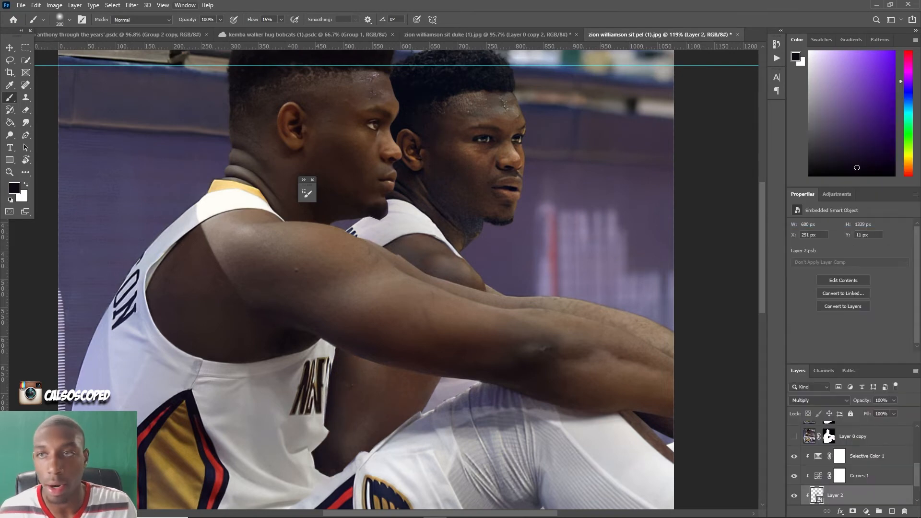
pyautogui.click(132, 5)
pyautogui.moveTo(144, 114)
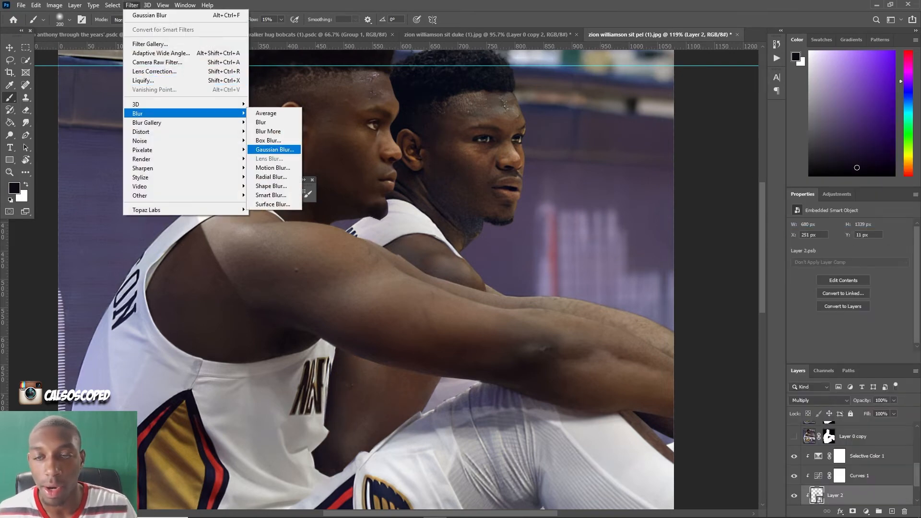
pyautogui.click(275, 149)
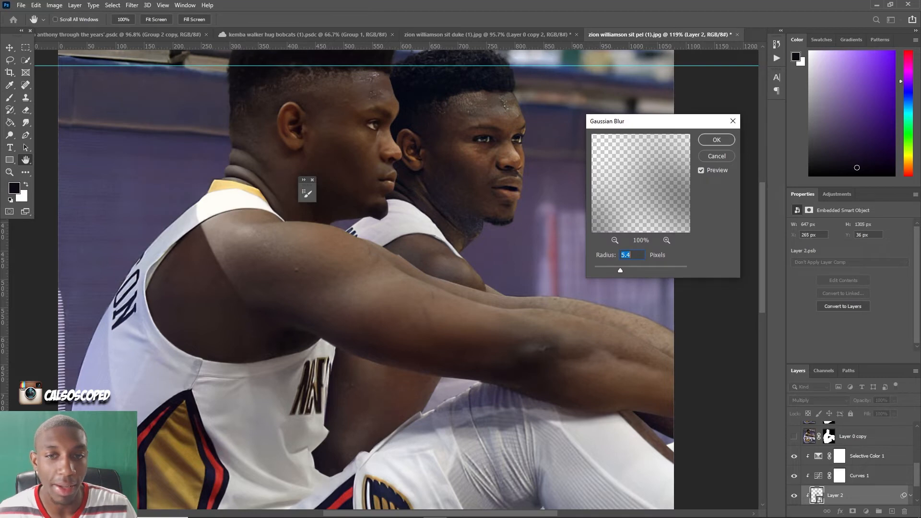
pyautogui.click(716, 139)
pyautogui.click(795, 495)
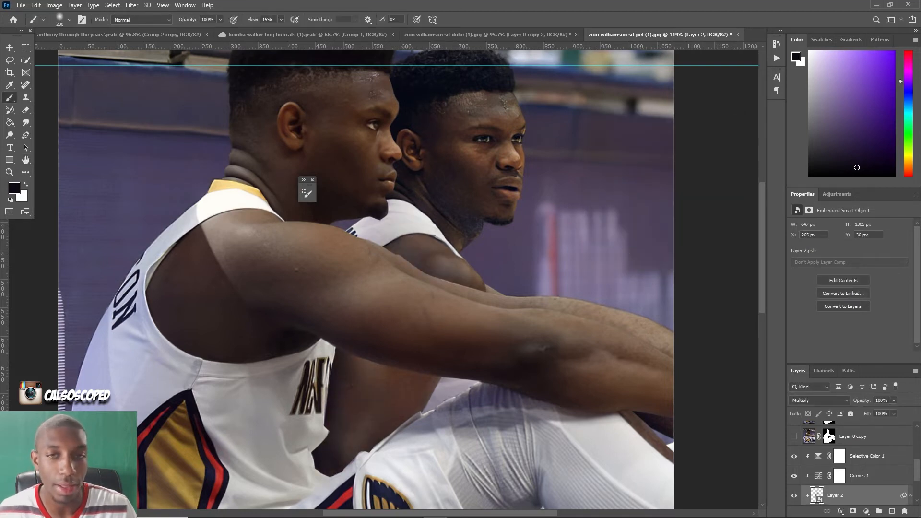
# Lower the shadow layer's fill to 65% and toggle its visibility to compare the composite with and without the shadow.
pyautogui.click(894, 413)
pyautogui.moveTo(898, 425); pyautogui.dragTo(879, 425)
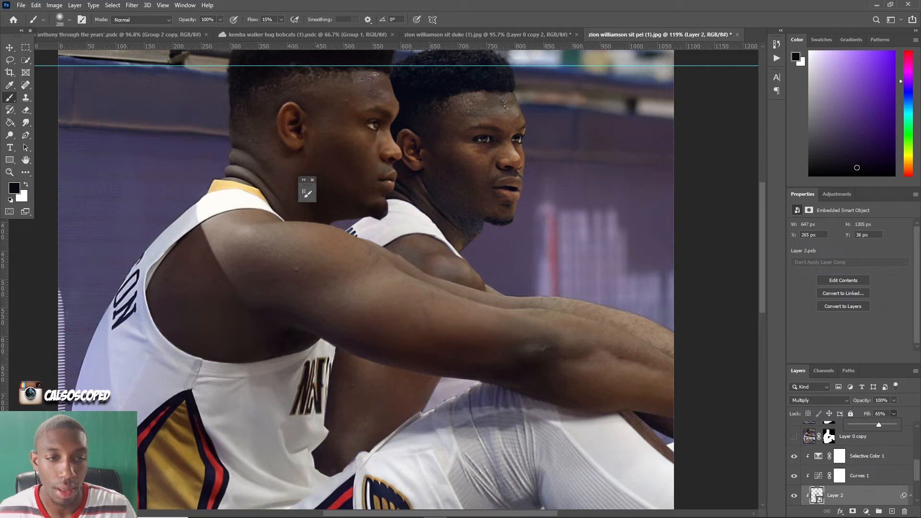
pyautogui.click(794, 495)
pyautogui.click(795, 495)
pyautogui.click(795, 495)
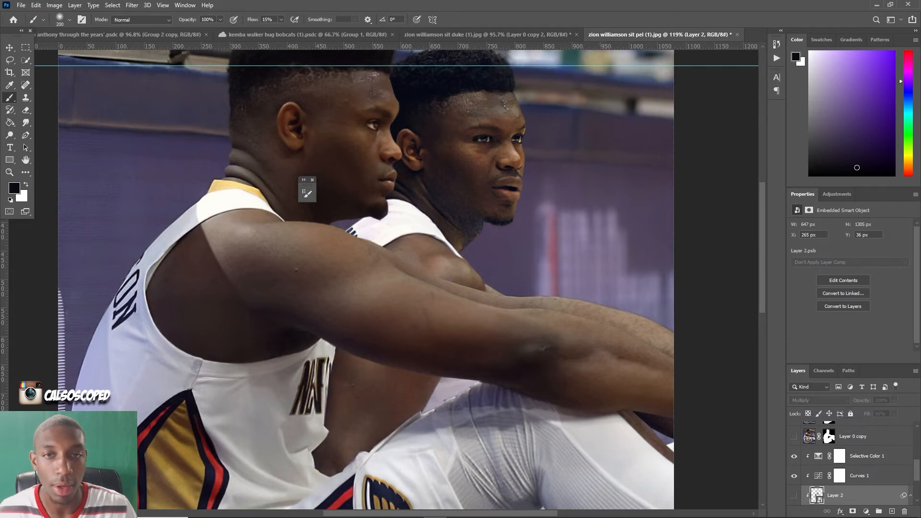
pyautogui.hotkey('ctrl', '0')
pyautogui.hotkey('ctrl', '-')
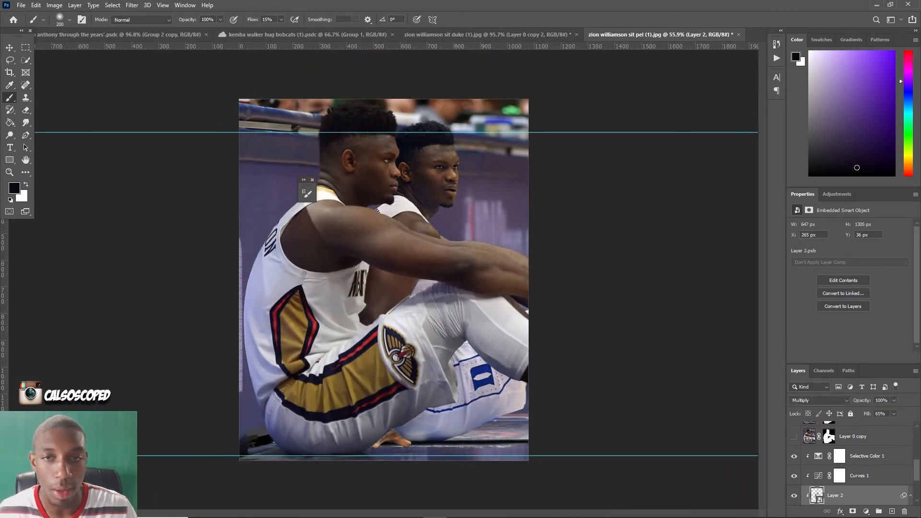
pyautogui.click(794, 496)
pyautogui.click(794, 495)
# Examine the composite from the players' heads and arms down to the back player's Duke shorts and the floor.
pyautogui.scroll(2, 398, 174)
pyautogui.scroll(2, 381, 137)
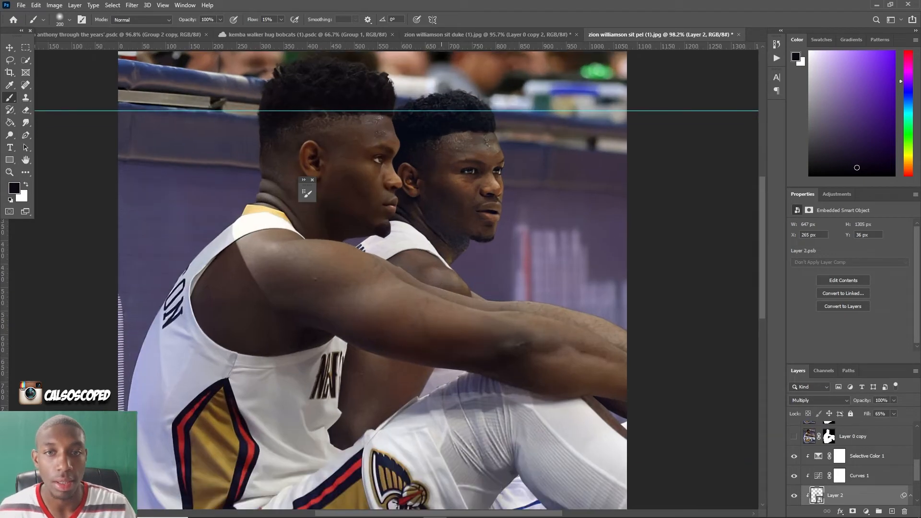
pyautogui.scroll(-6, 398, 115)
pyautogui.scroll(5, 364, 131)
pyautogui.press('v')
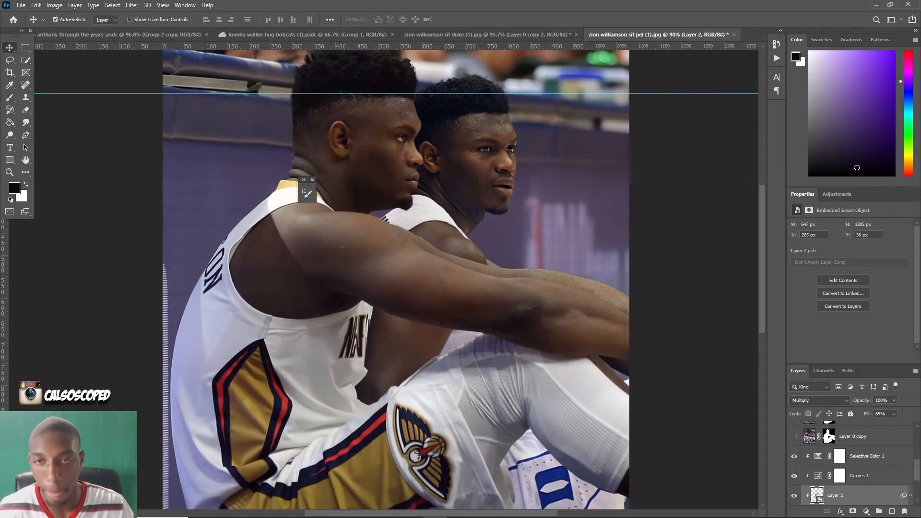
pyautogui.scroll(-6, 412, 64)
pyautogui.scroll(3, 482, 230)
pyautogui.scroll(6, 433, 417)
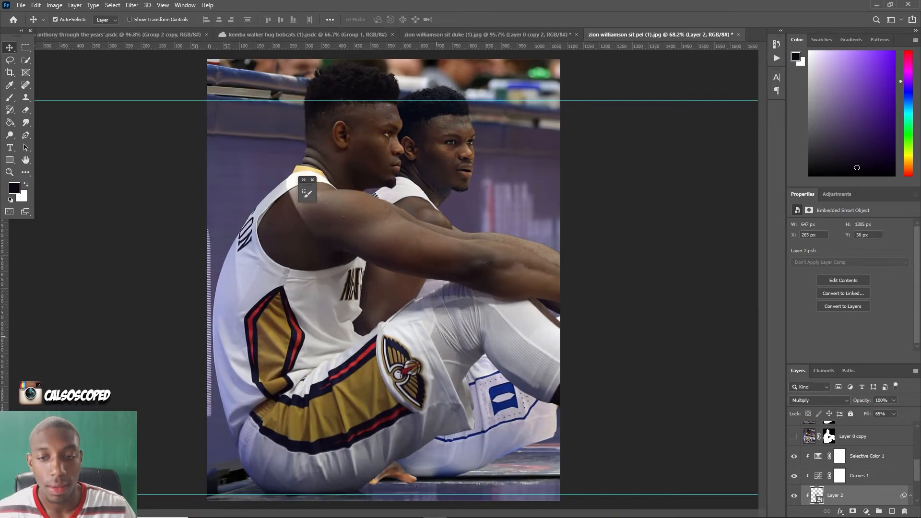
pyautogui.scroll(-3, 632, 294)
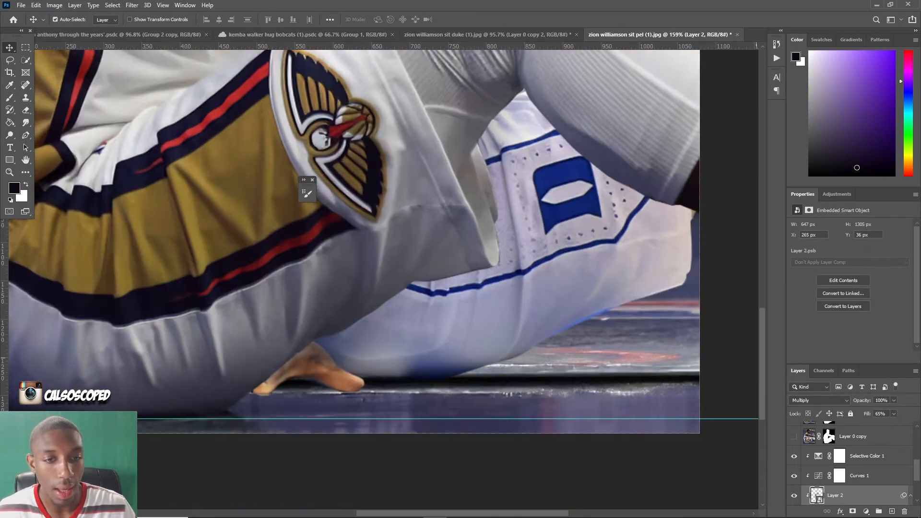
# Add a layer mask to the back player's layer, Layer 0 copy 2, undoing the accidental move of the cutout.
pyautogui.scroll(3, 631, 294)
pyautogui.moveTo(621, 298); pyautogui.dragTo(583, 282)
pyautogui.hotkey('ctrl', 'z')
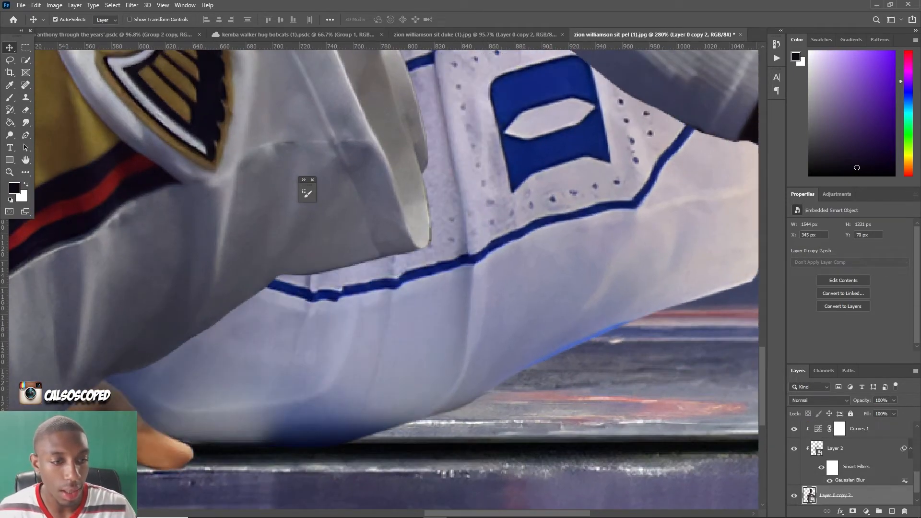
pyautogui.click(853, 512)
# Set up the Brush with the hard round 123 px tip and 100% flow.
pyautogui.press('b')
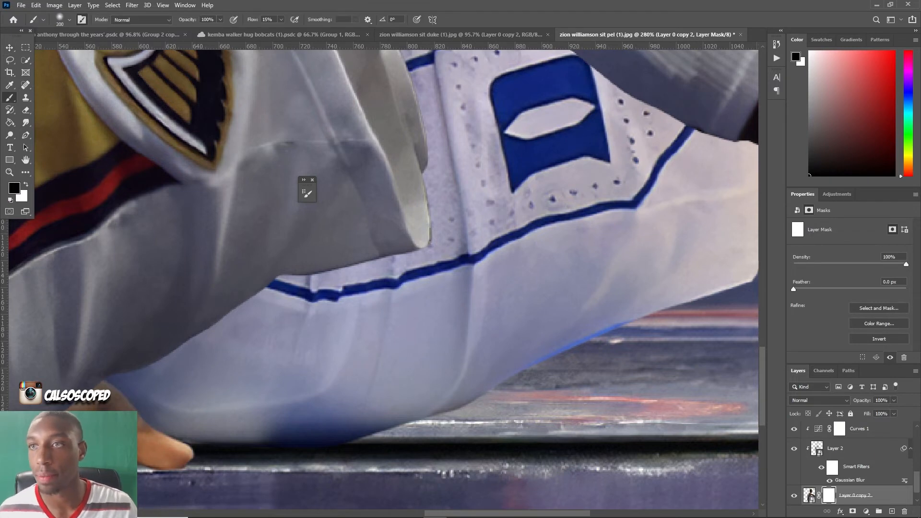
pyautogui.press('F5')
pyautogui.click(410, 210)
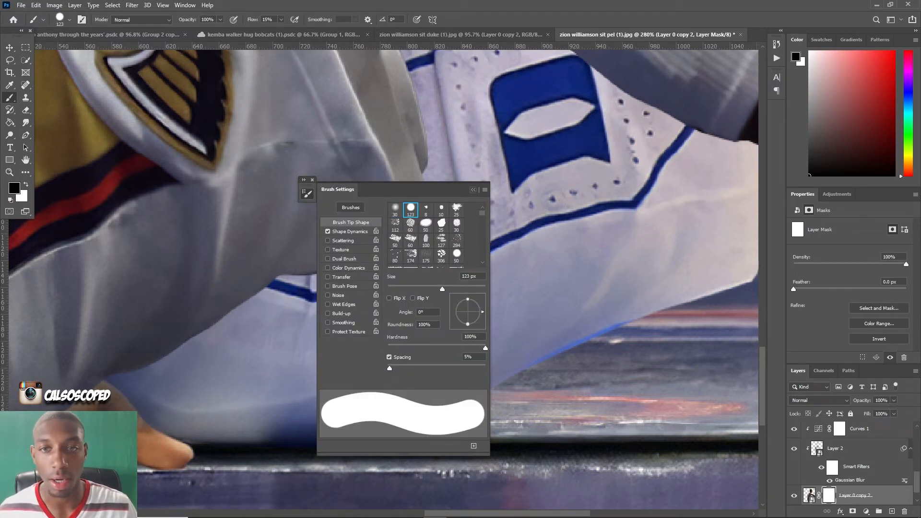
pyautogui.press('F5')
pyautogui.click(281, 19)
pyautogui.moveTo(279, 30); pyautogui.dragTo(319, 30)
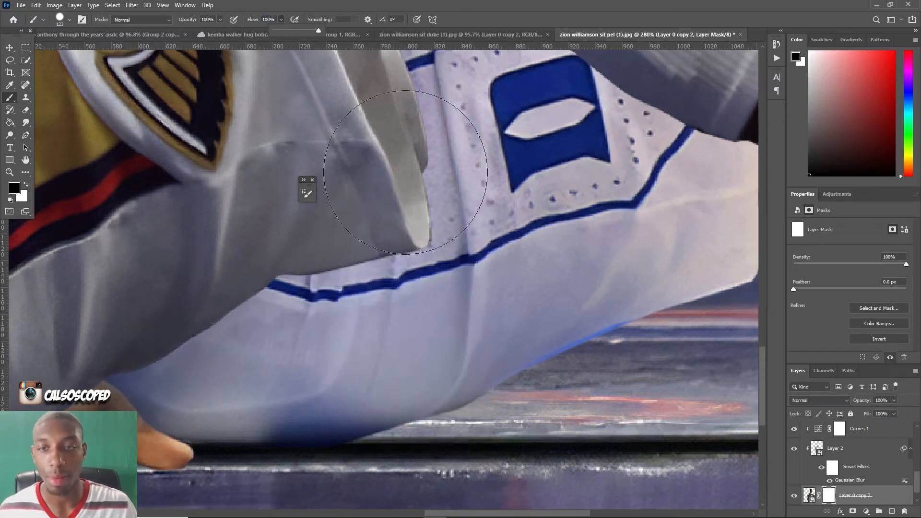
# Mask out the blue fringe along the lower edge of the Duke shorts with a 9 px brush, undoing the oversized test stroke.
pyautogui.click(576, 405)
pyautogui.hotkey('ctrl', 'z')
pyautogui.press('[')
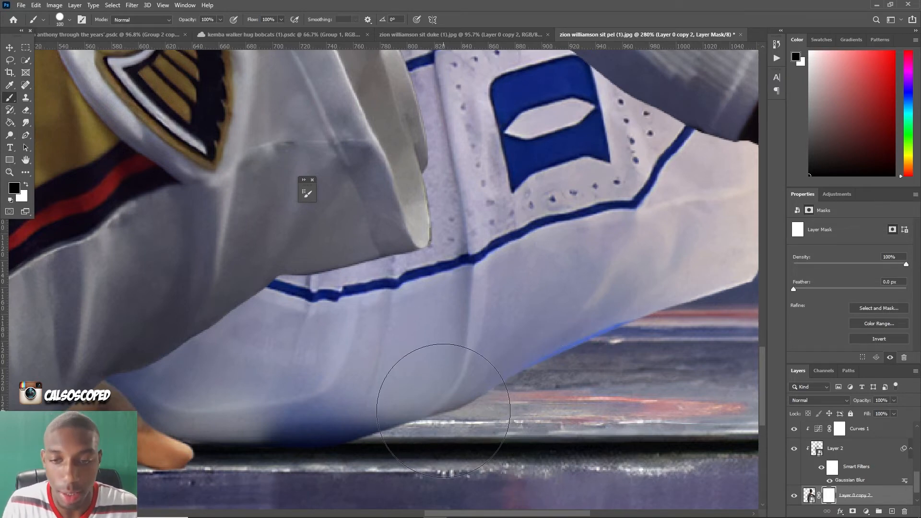
pyautogui.press('[')
pyautogui.press('[')
pyautogui.press('[')
pyautogui.press('[')
pyautogui.press('[')
pyautogui.press('[')
pyautogui.press('[')
pyautogui.press('[')
pyautogui.press('[')
pyautogui.press('[')
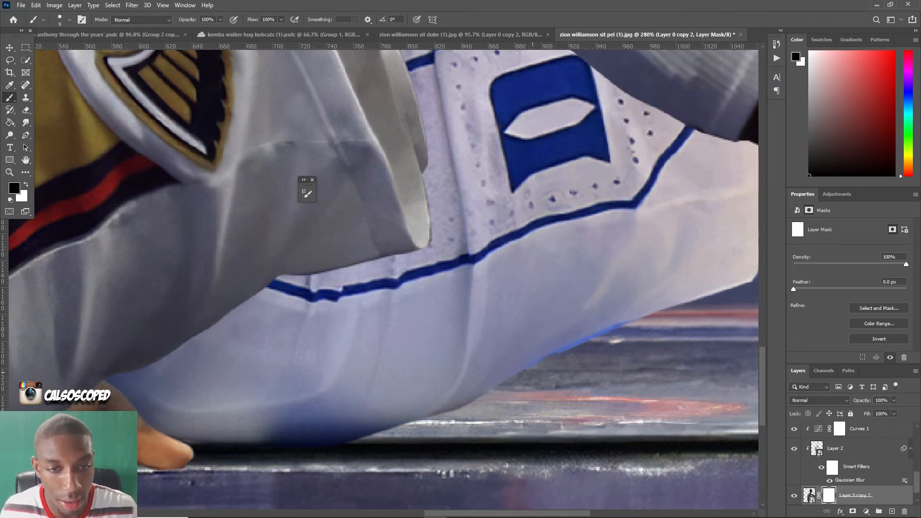
pyautogui.moveTo(537, 357); pyautogui.dragTo(711, 293)
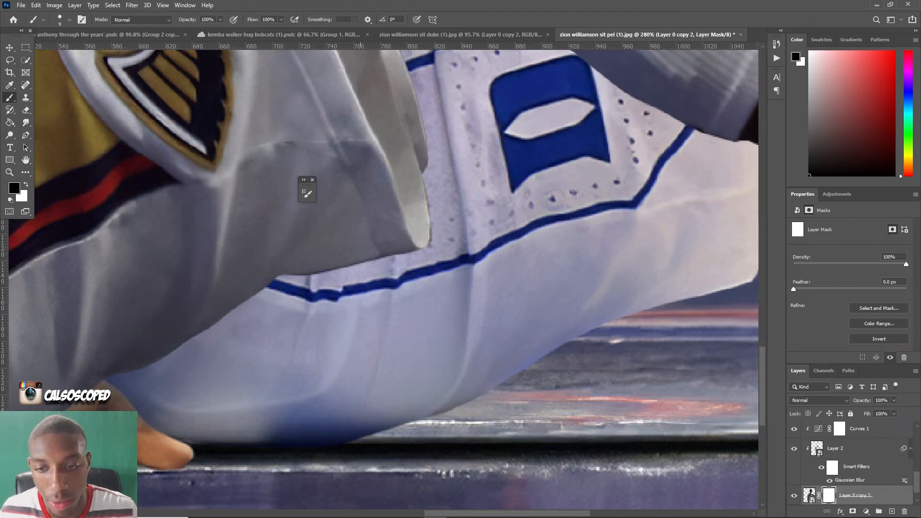
pyautogui.hotkey('ctrl', 'z')
pyautogui.hotkey('ctrl', 'shift', 'z')
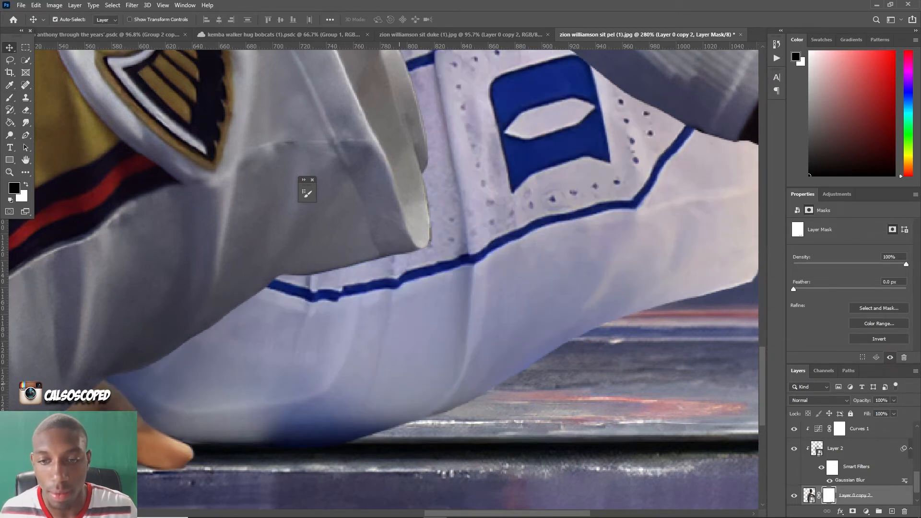
# Compare the blue-tinted lower edge of the shorts with the source cutout in zion williamson sit duke (1).jpg, and return to the composite.
pyautogui.scroll(-3, 335, 409)
pyautogui.scroll(6, 335, 410)
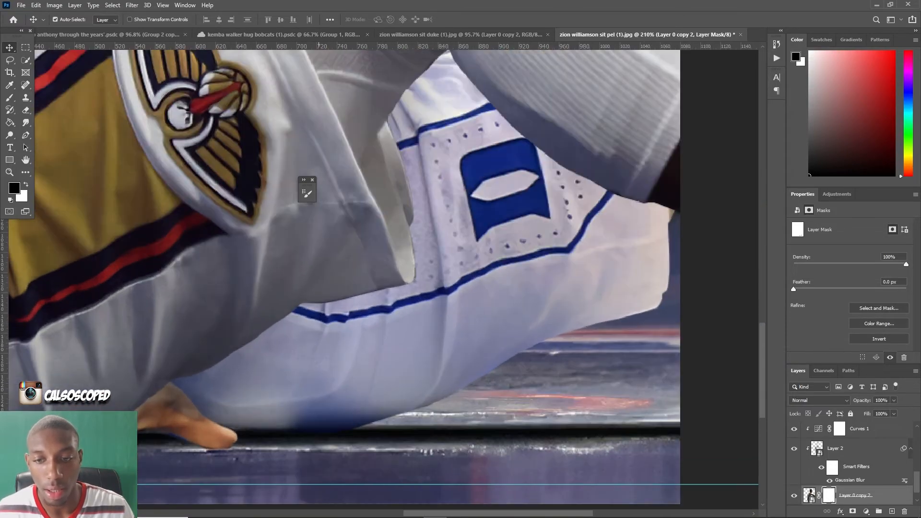
pyautogui.scroll(-3, 341, 336)
pyautogui.scroll(3, 355, 336)
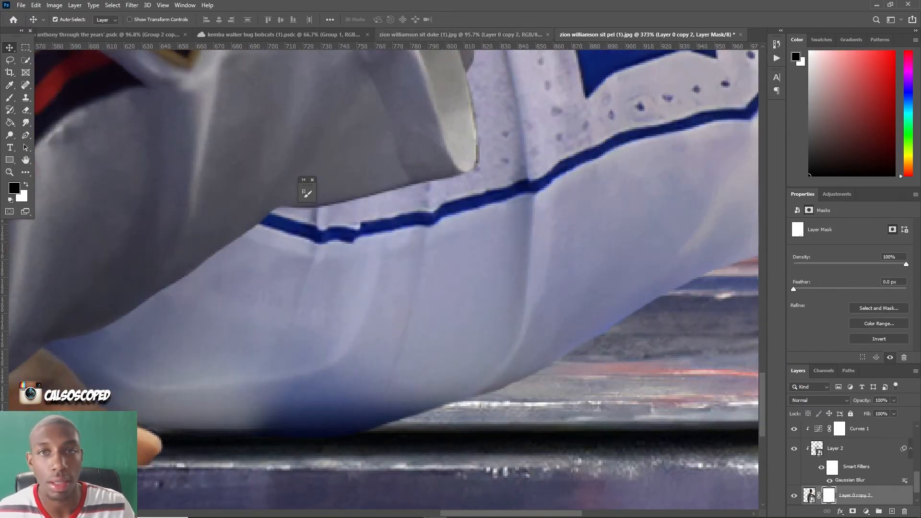
pyautogui.click(460, 34)
pyautogui.scroll(-3, 450, 278)
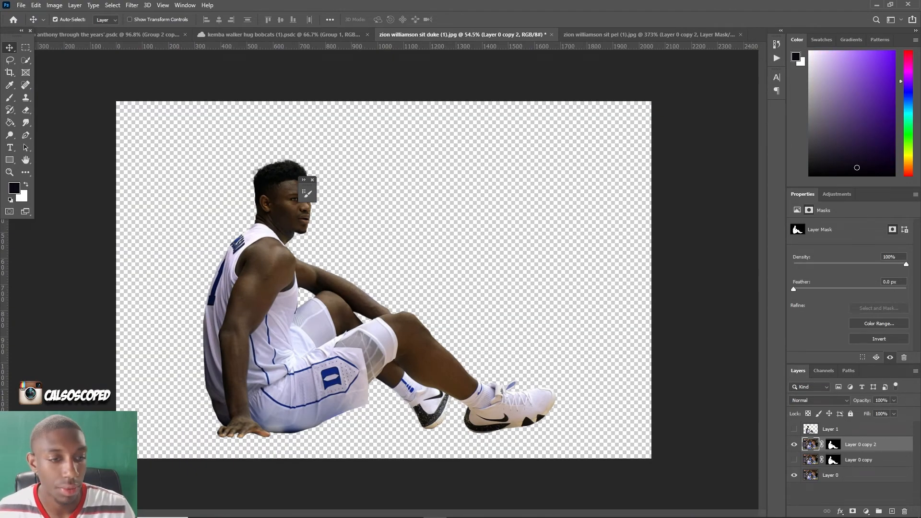
pyautogui.scroll(3, 331, 396)
pyautogui.scroll(2, 331, 396)
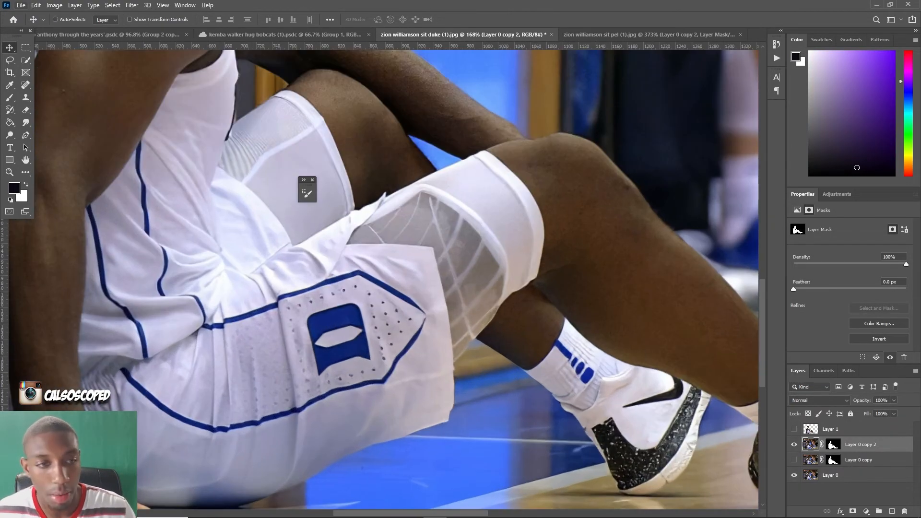
pyautogui.scroll(-3, 204, 268)
pyautogui.scroll(5, 203, 268)
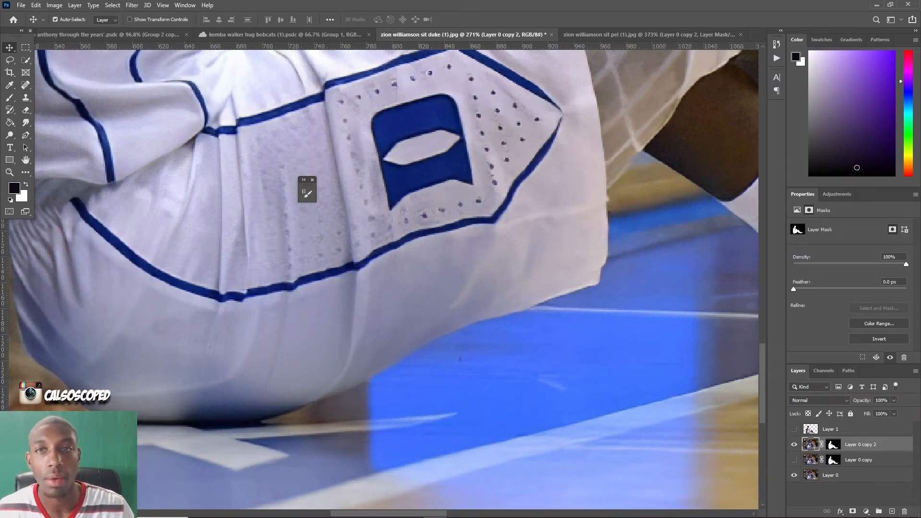
pyautogui.hotkey('ctrl', 'shift', 'Tab')
pyautogui.hotkey('ctrl', 'shift', 'Tab')
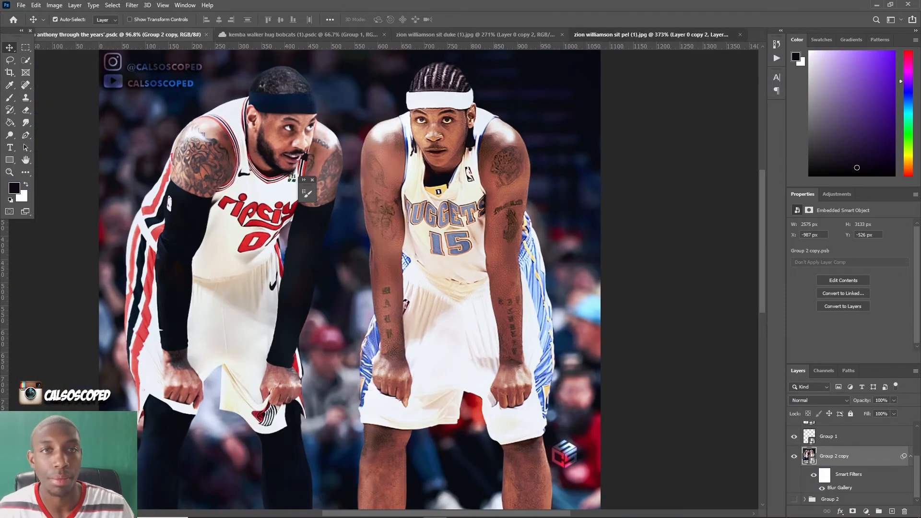
pyautogui.hotkey('ctrl', 'shift', 'Tab')
# Switch to the Mixer Brush and enlarge it to 25 px for the blue patch beneath the Duke shorts.
pyautogui.scroll(4, 314, 283)
pyautogui.scroll(-3, 314, 283)
pyautogui.scroll(-5, 315, 283)
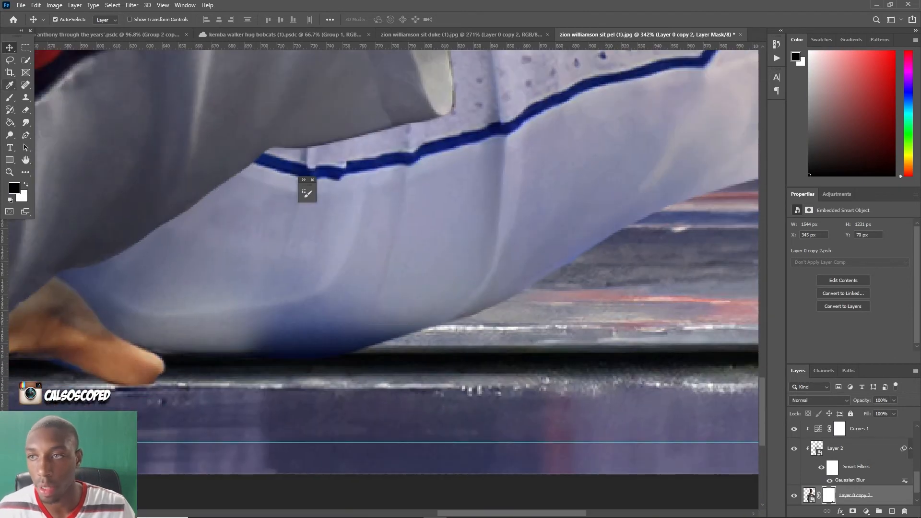
pyautogui.click(9, 97)
pyautogui.click(48, 125)
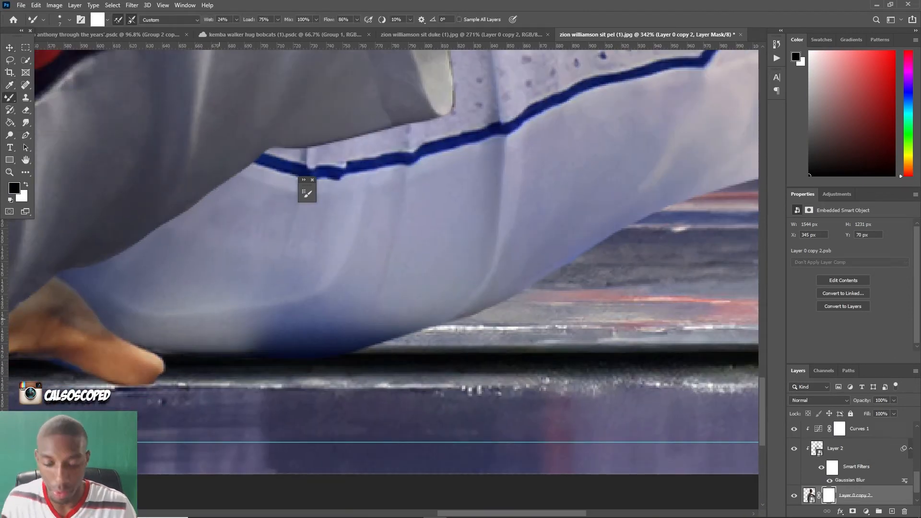
pyautogui.press(']')
pyautogui.press(']')
pyautogui.press(']')
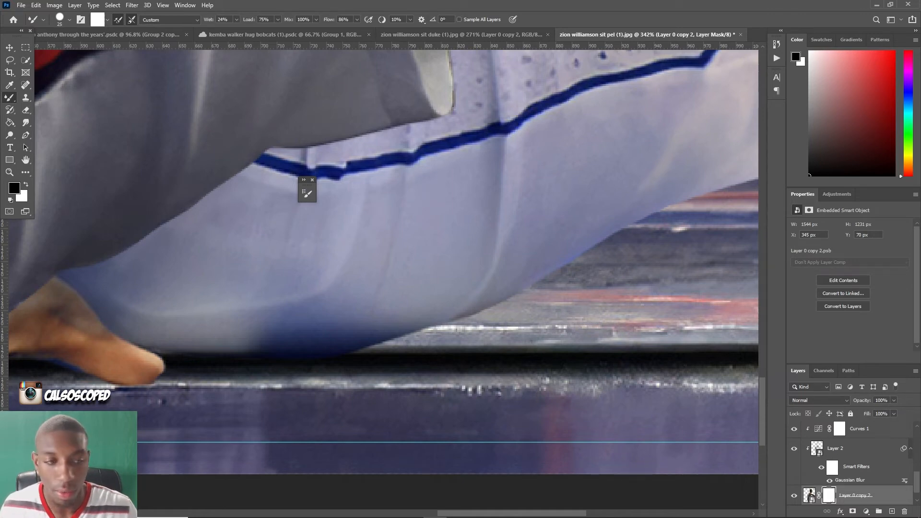
# Rasterize the back player's smart object layer, Layer 0 copy 2, so its pixels can be painted.
pyautogui.scroll(-5, 450, 268)
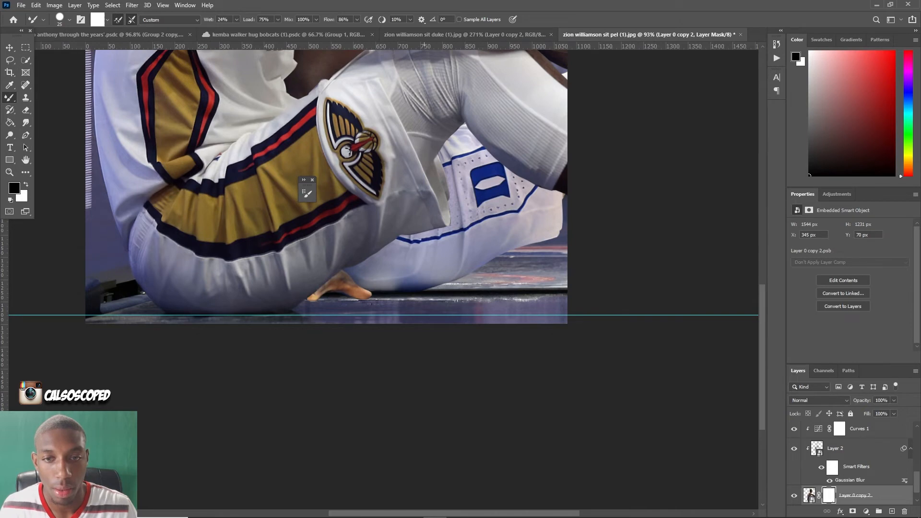
pyautogui.scroll(2, 445, 330)
pyautogui.click(810, 496)
pyautogui.rightClick(856, 496)
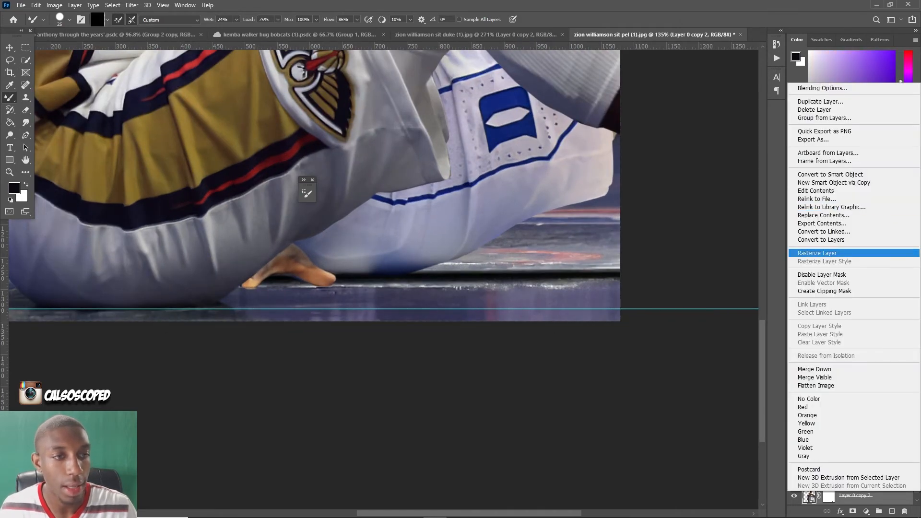
pyautogui.click(817, 253)
# Blend the grey fabric over the near edge of the blue patch at the bottom of the shorts and sample the fabric color.
pyautogui.scroll(3, 359, 278)
pyautogui.scroll(1, 438, 266)
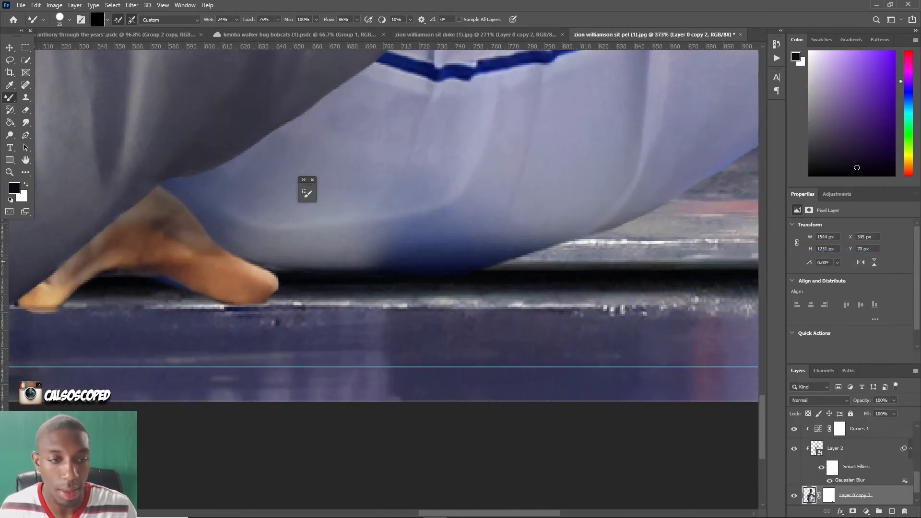
pyautogui.moveTo(370, 252); pyautogui.dragTo(408, 247)
pyautogui.keyDown('alt'); pyautogui.click(361, 252); pyautogui.keyUp('alt')
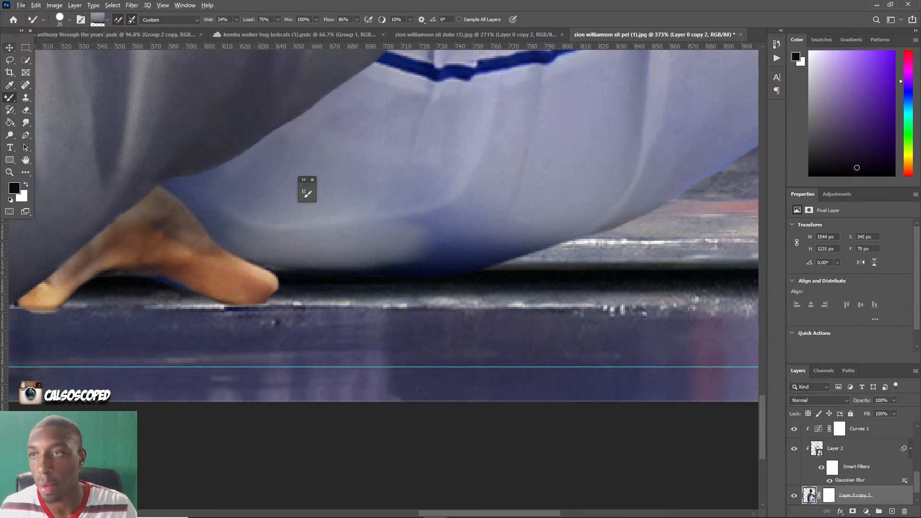
# Change the Mixer Brush to the soft round 30 px tip and reduce its flow to 39%.
pyautogui.click(307, 193)
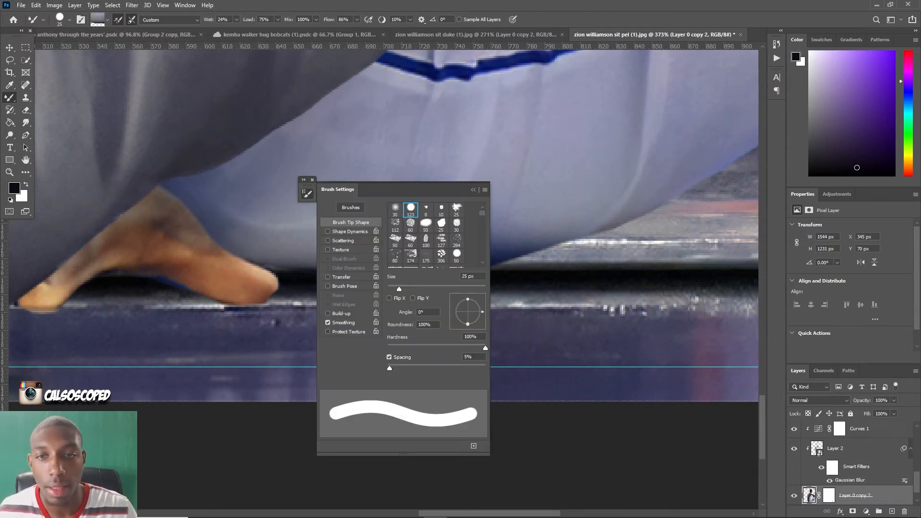
pyautogui.click(395, 209)
pyautogui.click(307, 193)
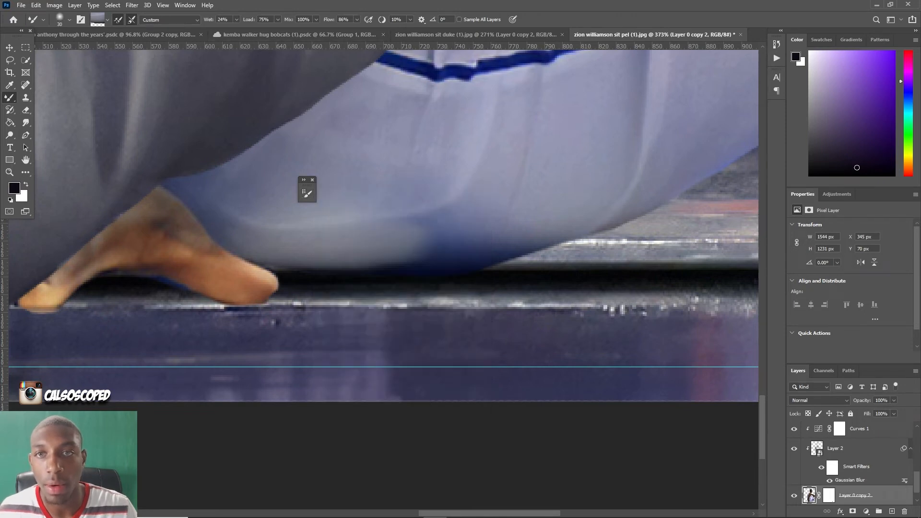
pyautogui.click(357, 19)
pyautogui.moveTo(359, 30); pyautogui.dragTo(342, 30)
pyautogui.keyDown('alt'); pyautogui.click(563, 230); pyautogui.keyUp('alt')
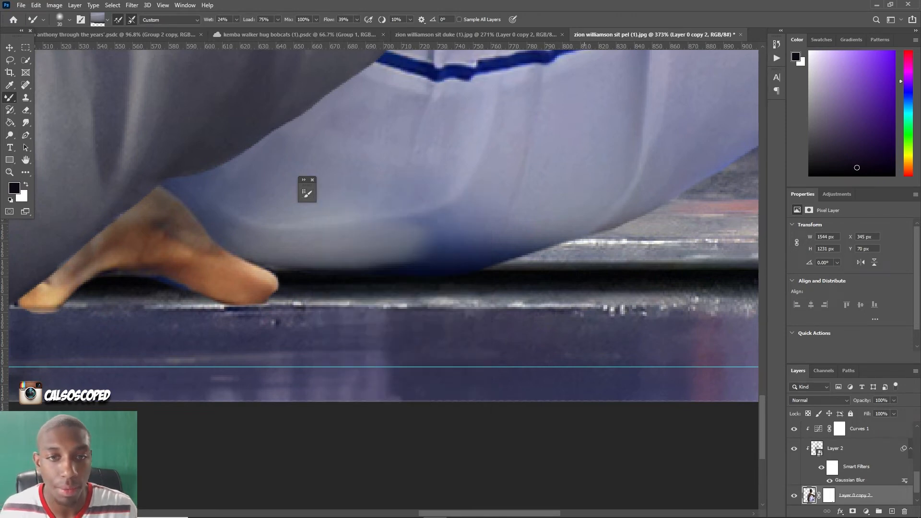
pyautogui.moveTo(499, 259); pyautogui.dragTo(475, 270)
pyautogui.hotkey('ctrl', 'z')
# Sample the shorts' grey fabric and blend it over the remaining blue patch along the lower edge with the Mixer Brush.
pyautogui.keyDown('alt'); pyautogui.click(497, 206); pyautogui.keyUp('alt')
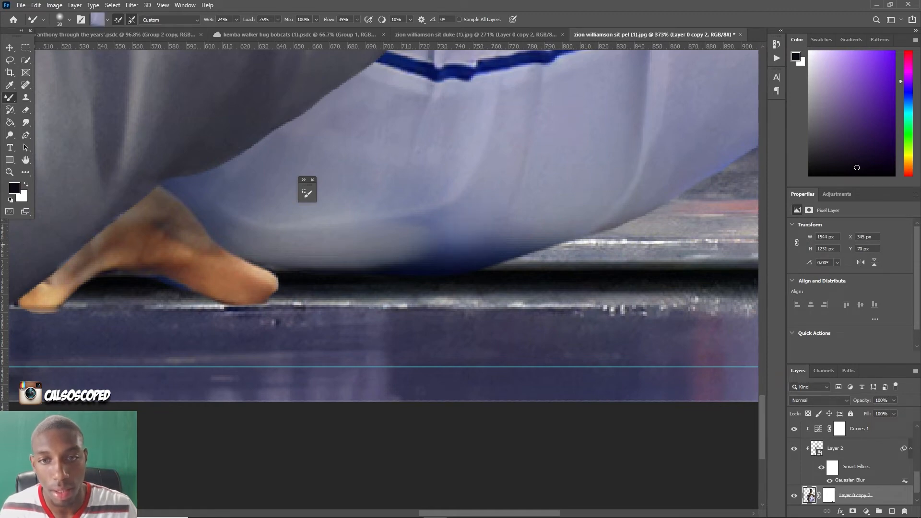
pyautogui.keyDown('alt'); pyautogui.click(381, 253); pyautogui.keyUp('alt')
pyautogui.moveTo(383, 254); pyautogui.dragTo(413, 250)
pyautogui.press('[')
pyautogui.press('[')
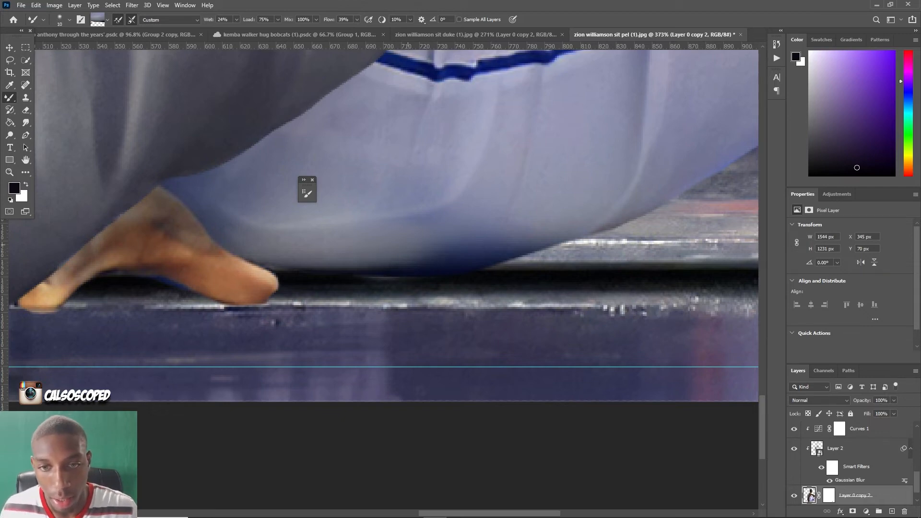
pyautogui.press(']')
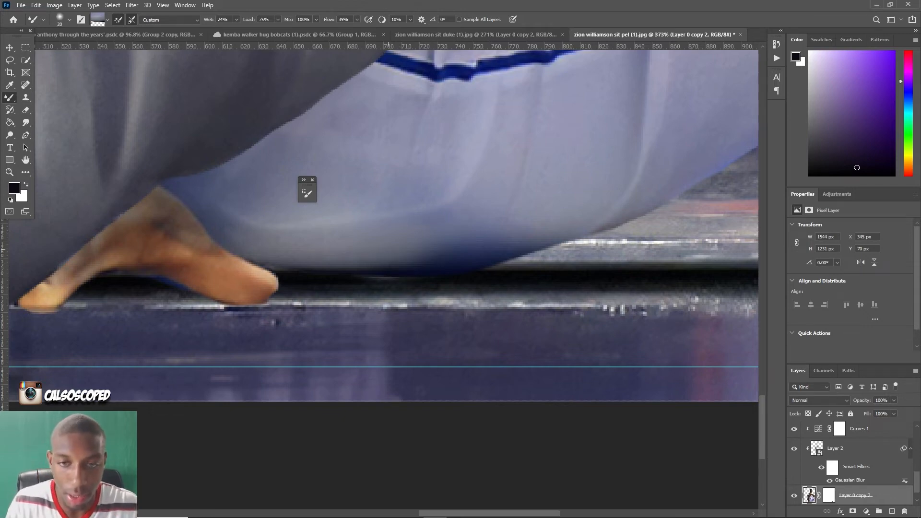
pyautogui.moveTo(365, 251)
pyautogui.mouseDown()
pyautogui.moveTo(499, 242)
pyautogui.moveTo(404, 257)
pyautogui.moveTo(485, 245)
pyautogui.mouseUp()
pyautogui.moveTo(395, 258)
pyautogui.mouseDown()
pyautogui.moveTo(343, 264)
pyautogui.moveTo(504, 254)
pyautogui.moveTo(416, 268)
pyautogui.mouseUp()
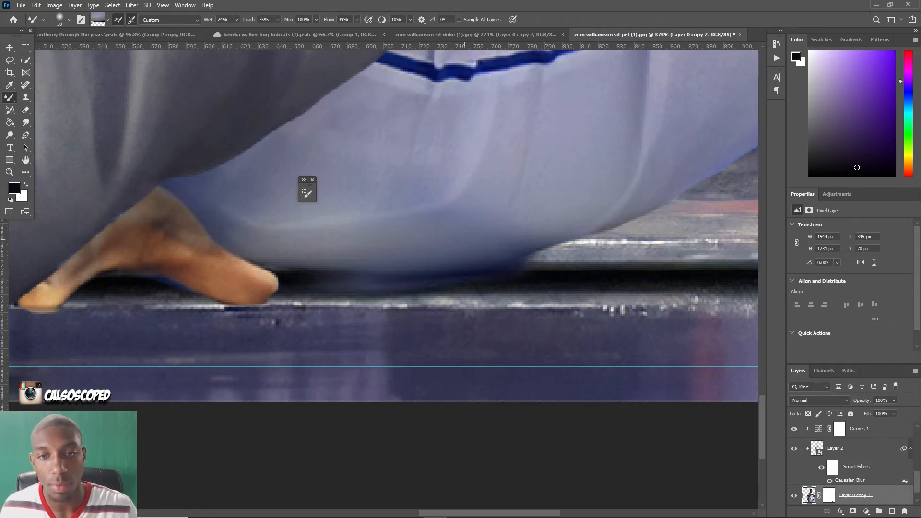
# Target the layer mask of Layer 0 copy 2 for editing.
pyautogui.scroll(-5, 626, 109)
pyautogui.scroll(4, 625, 109)
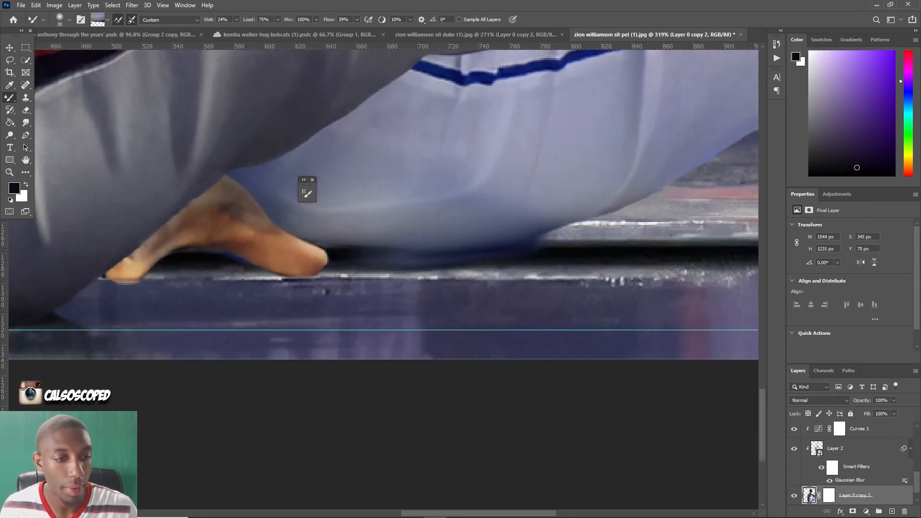
pyautogui.click(829, 495)
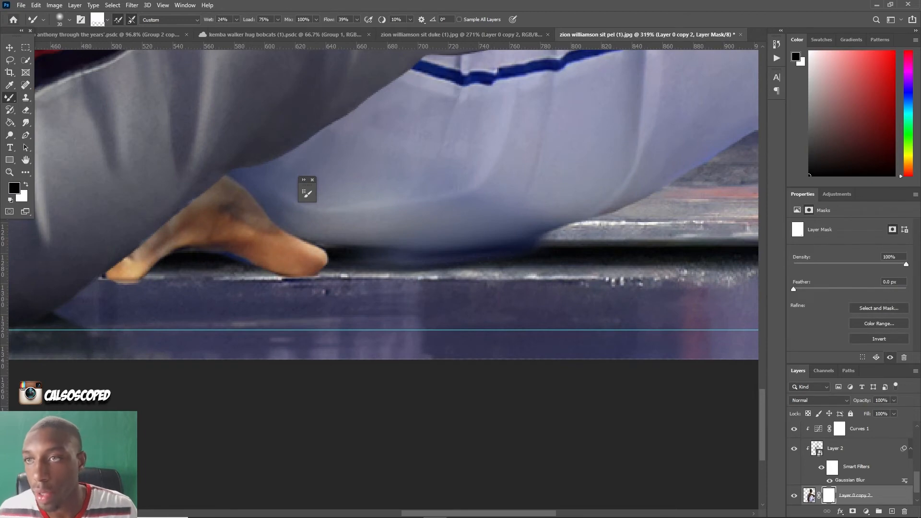
pyautogui.click(81, 19)
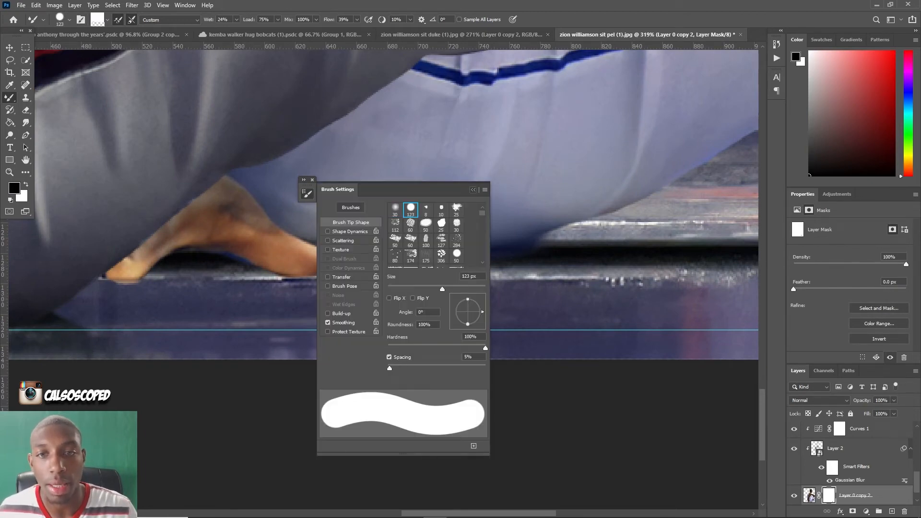
pyautogui.click(473, 190)
pyautogui.keyDown('ctrl'); pyautogui.click(809, 495); pyautogui.keyUp('ctrl')
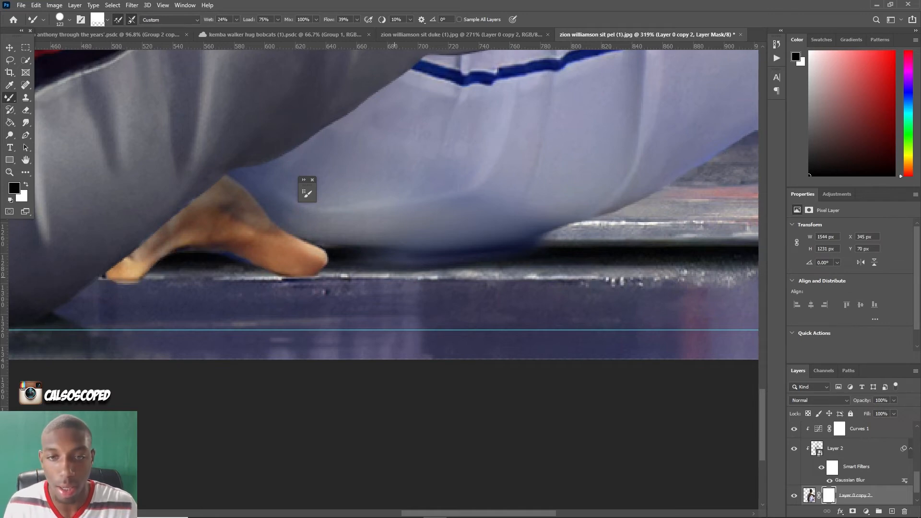
pyautogui.hotkey('ctrl', 'd')
pyautogui.press('[')
pyautogui.press('[')
pyautogui.press('[')
pyautogui.press('[')
pyautogui.press('[')
pyautogui.press('[')
pyautogui.press('[')
pyautogui.press('[')
pyautogui.press('[')
pyautogui.press('[')
pyautogui.press('[')
pyautogui.press('[')
pyautogui.press('[')
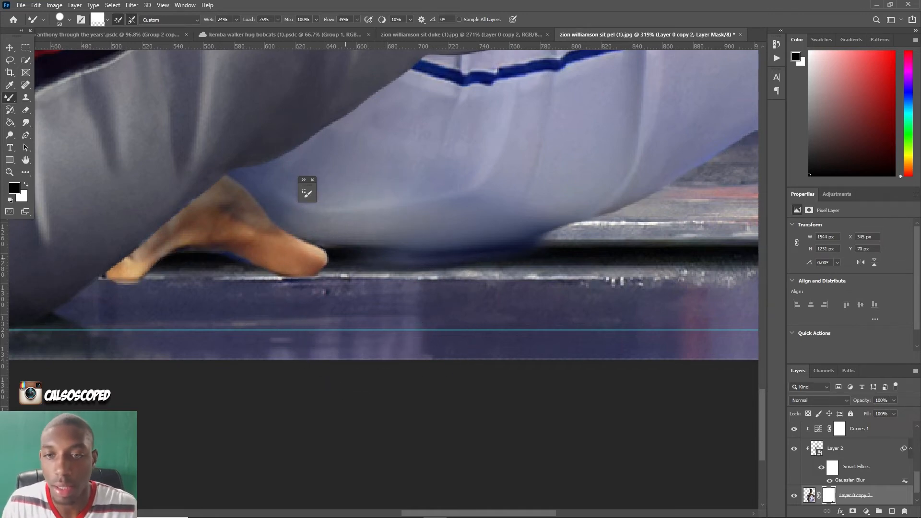
# Paint black on the mask with the regular Brush to hide the smear below the back player's shorts and the fringe beneath the hand.
pyautogui.hotkey('shift', 'b')
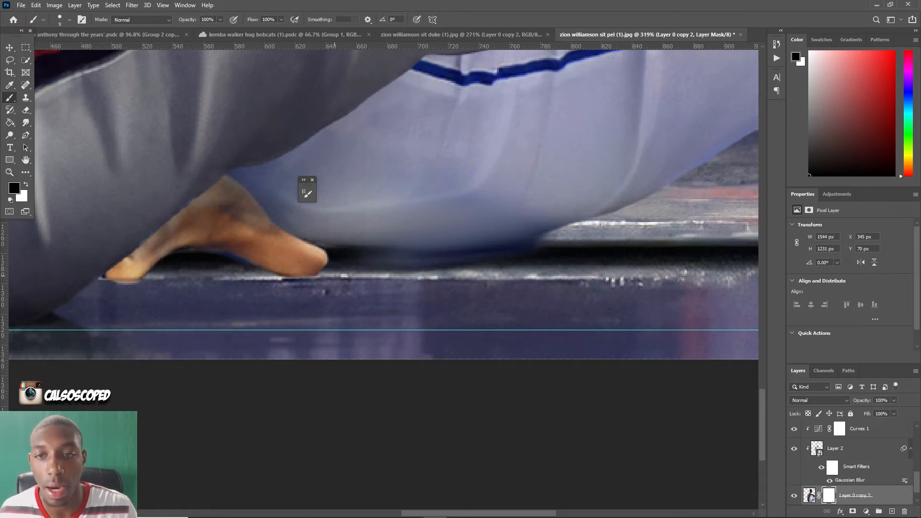
pyautogui.moveTo(354, 260)
pyautogui.mouseDown()
pyautogui.moveTo(417, 264)
pyautogui.moveTo(390, 255)
pyautogui.moveTo(438, 259)
pyautogui.moveTo(552, 239)
pyautogui.moveTo(459, 257)
pyautogui.mouseUp()
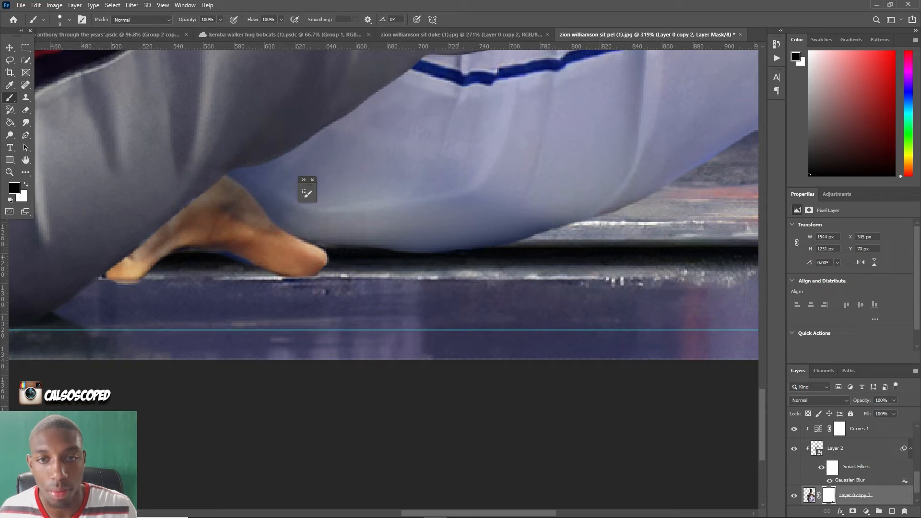
pyautogui.moveTo(223, 260)
pyautogui.mouseDown()
pyautogui.moveTo(291, 281)
pyautogui.moveTo(328, 281)
pyautogui.mouseUp()
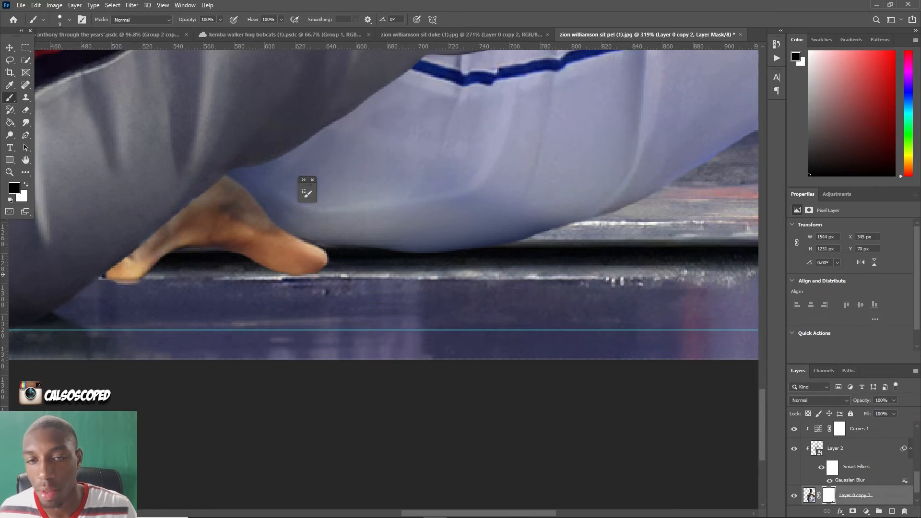
# Examine the cleaned shorts and hand area up close and within the whole composite.
pyautogui.scroll(-15, 259, 273)
pyautogui.scroll(4, 384, 283)
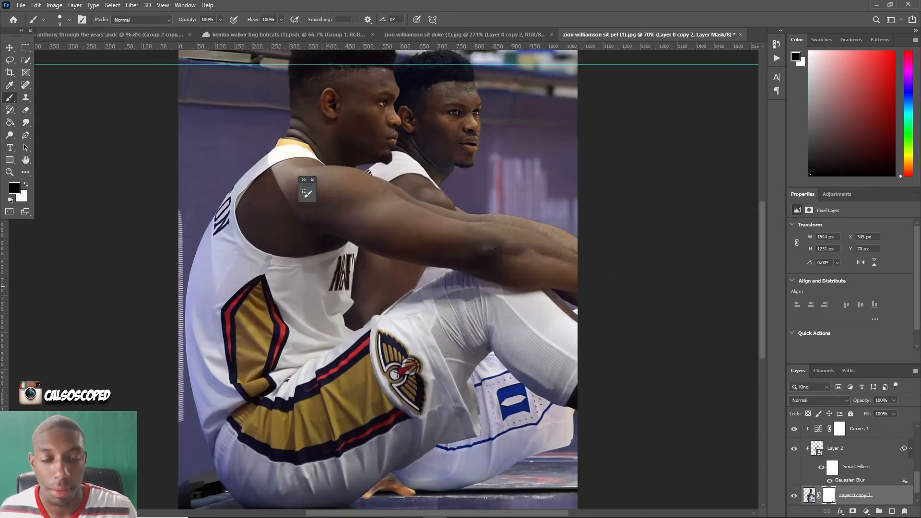
pyautogui.scroll(-7, 384, 303)
pyautogui.scroll(6, 384, 303)
pyautogui.scroll(-1, 379, 308)
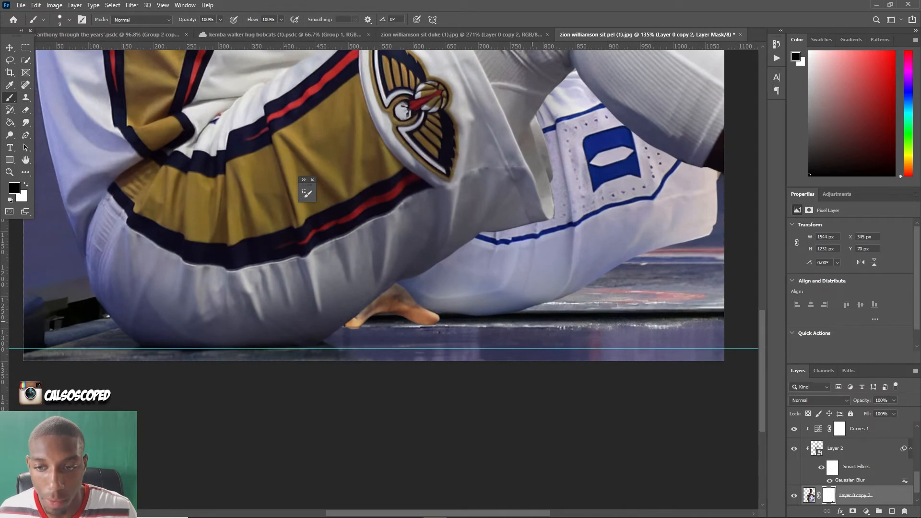
pyautogui.press('v')
pyautogui.scroll(-3, 379, 308)
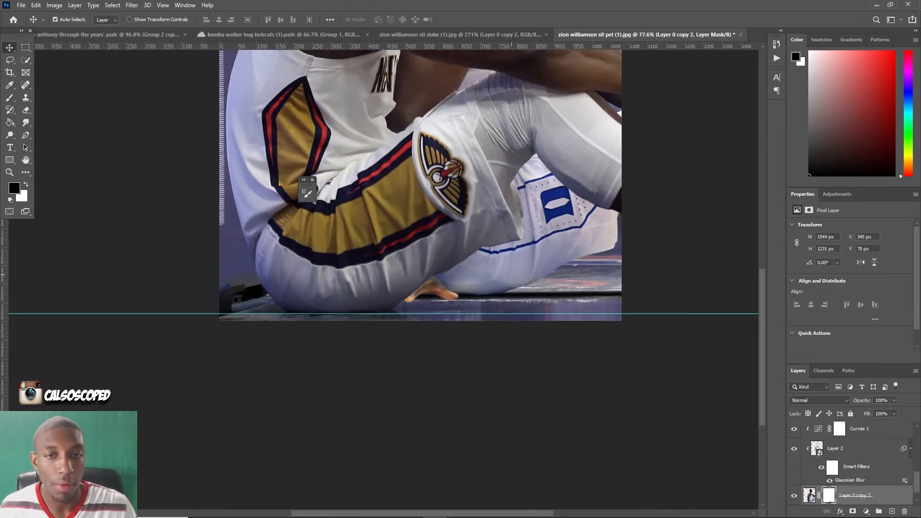
pyautogui.scroll(-4, 382, 263)
pyautogui.scroll(3, 381, 263)
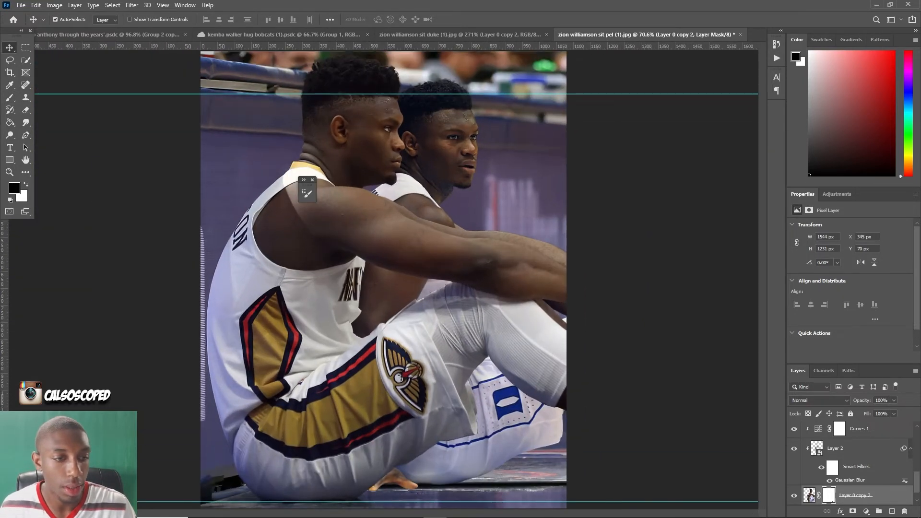
# Group the back player's layers, from the Selective Color 1 adjustment down to Layer 0 copy 2.
pyautogui.scroll(3, 851, 463)
pyautogui.click(810, 447)
pyautogui.click(859, 467)
pyautogui.scroll(-4, 852, 463)
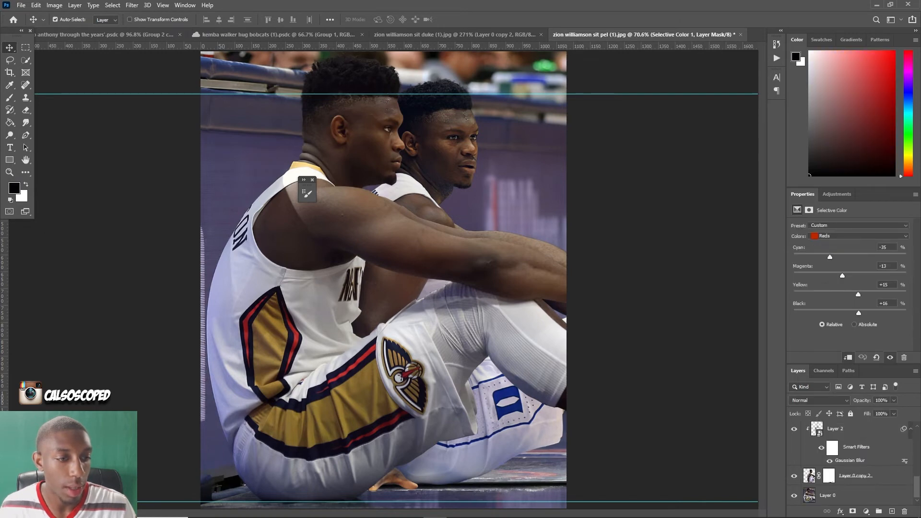
pyautogui.keyDown('shift'); pyautogui.click(864, 476); pyautogui.keyUp('shift')
pyautogui.hotkey('ctrl', 'g')
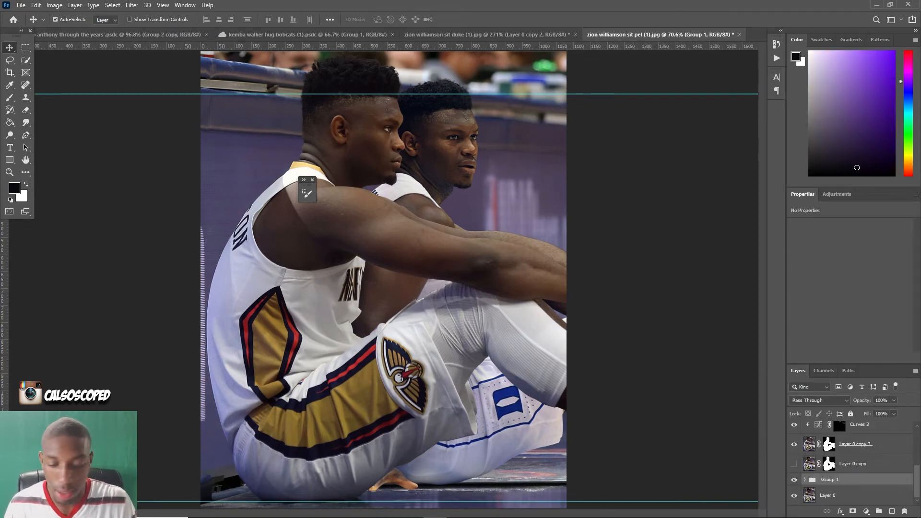
# Create a merged copy of Group 1 and place it directly beneath the group in the layer stack.
pyautogui.hotkey('ctrl', 'j')
pyautogui.hotkey('ctrl', 'e')
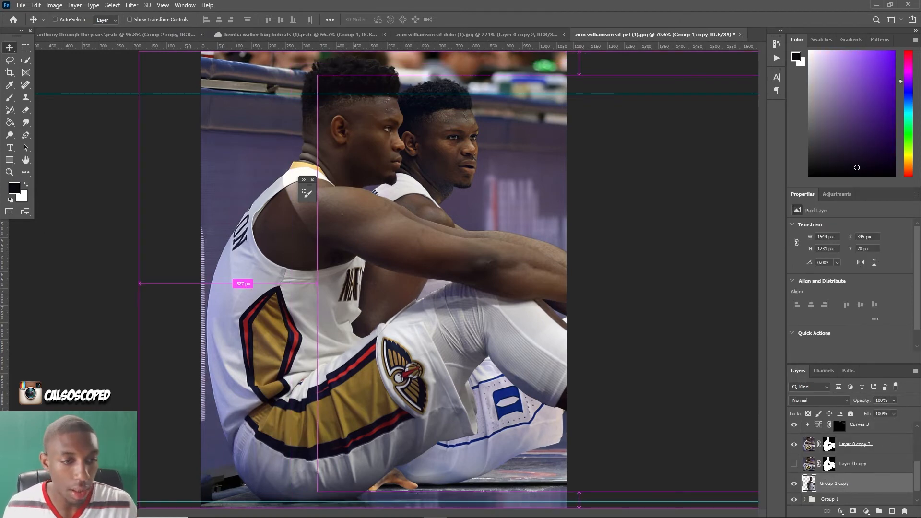
pyautogui.moveTo(844, 483); pyautogui.dragTo(904, 512)
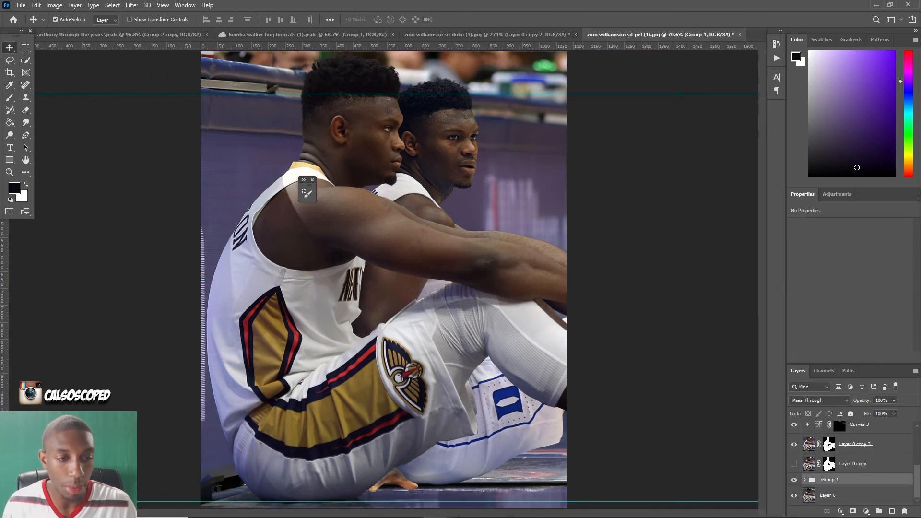
pyautogui.hotkey('ctrl', 'z')
pyautogui.moveTo(844, 483)
pyautogui.mouseDown()
pyautogui.moveTo(844, 512)
pyautogui.moveTo(844, 488)
pyautogui.mouseUp()
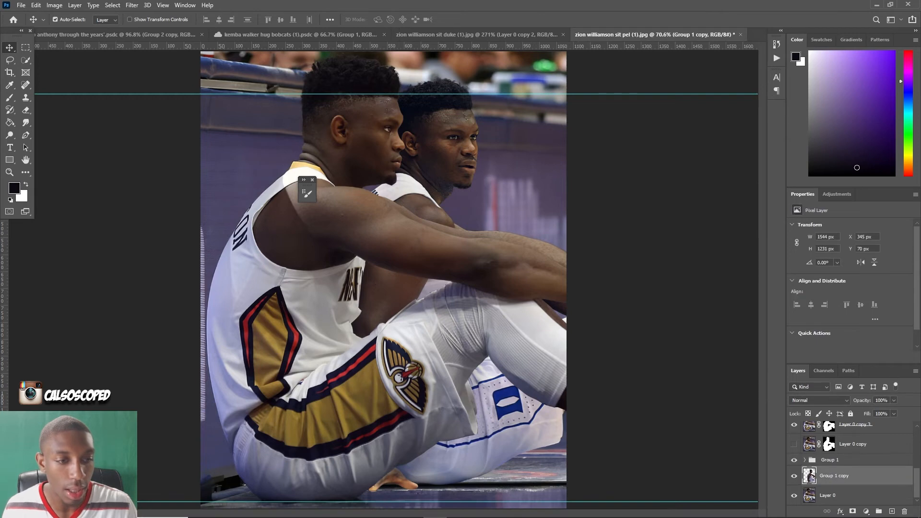
# Flip the merged copy vertically and move it down about 1204 px so it mirrors the back player on the floor.
pyautogui.hotkey('ctrl', 't')
pyautogui.rightClick(422, 146)
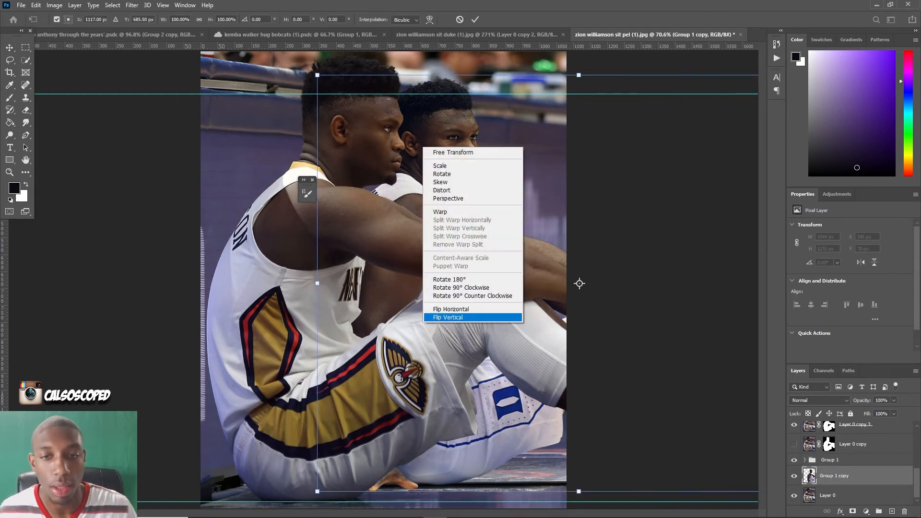
pyautogui.click(473, 317)
pyautogui.scroll(-3, 384, 280)
pyautogui.moveTo(464, 214); pyautogui.dragTo(465, 425)
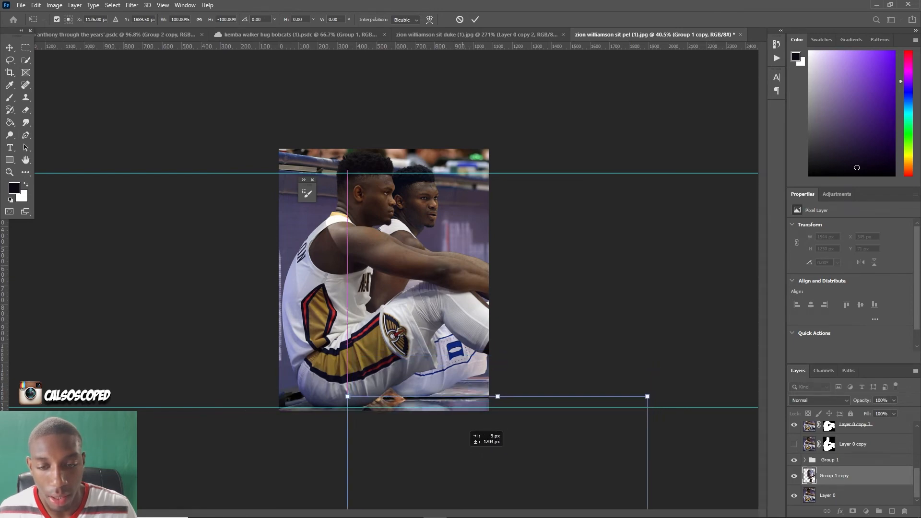
# Warp the reflection with vertical splits near the fingertips and under the shorts, raising its upper edge to meet the shorts.
pyautogui.scroll(3, 383, 386)
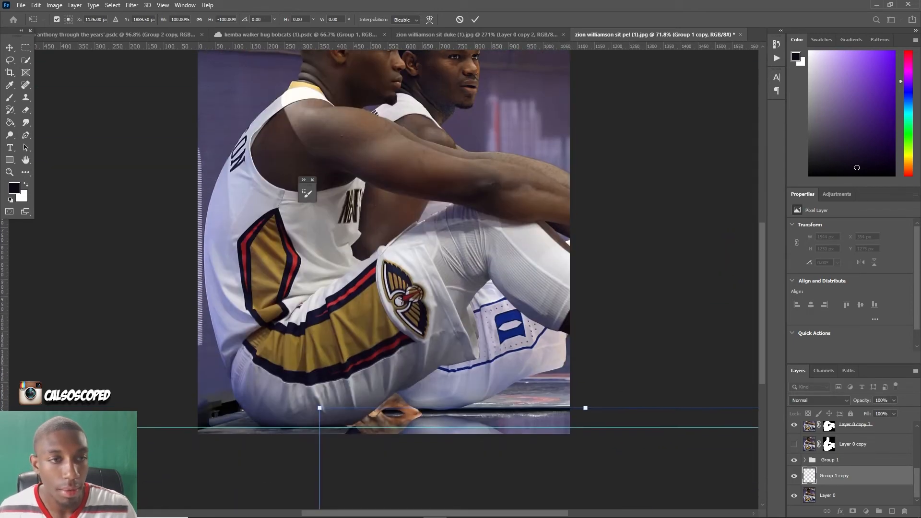
pyautogui.scroll(4, 451, 322)
pyautogui.rightClick(450, 322)
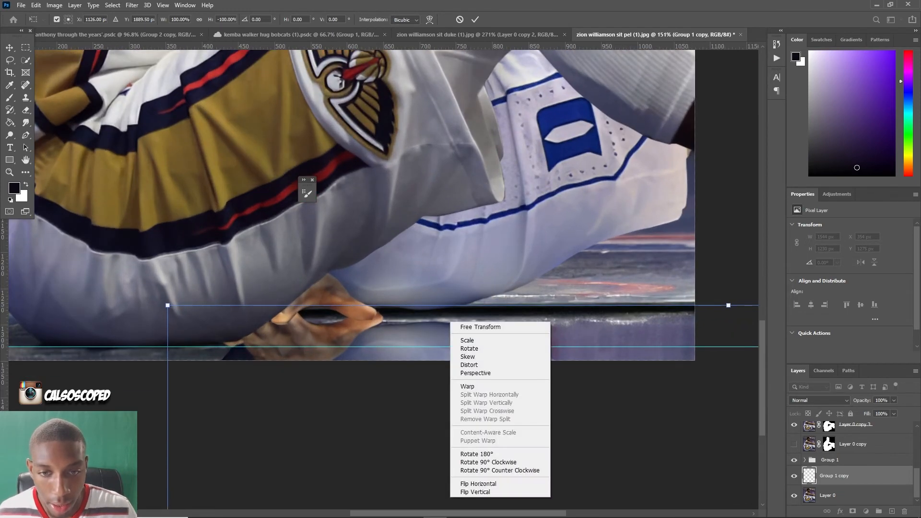
pyautogui.click(467, 387)
pyautogui.moveTo(415, 305); pyautogui.dragTo(394, 298)
pyautogui.keyDown('alt'); pyautogui.click(377, 303); pyautogui.keyUp('alt')
pyautogui.keyDown('alt'); pyautogui.click(395, 301); pyautogui.keyUp('alt')
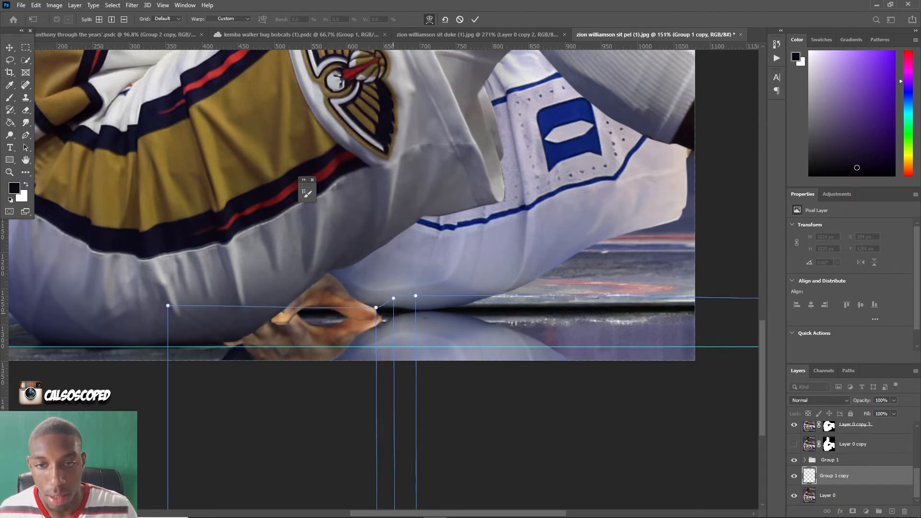
pyautogui.keyDown('alt'); pyautogui.click(496, 297); pyautogui.keyUp('alt')
pyautogui.moveTo(496, 297); pyautogui.dragTo(499, 283)
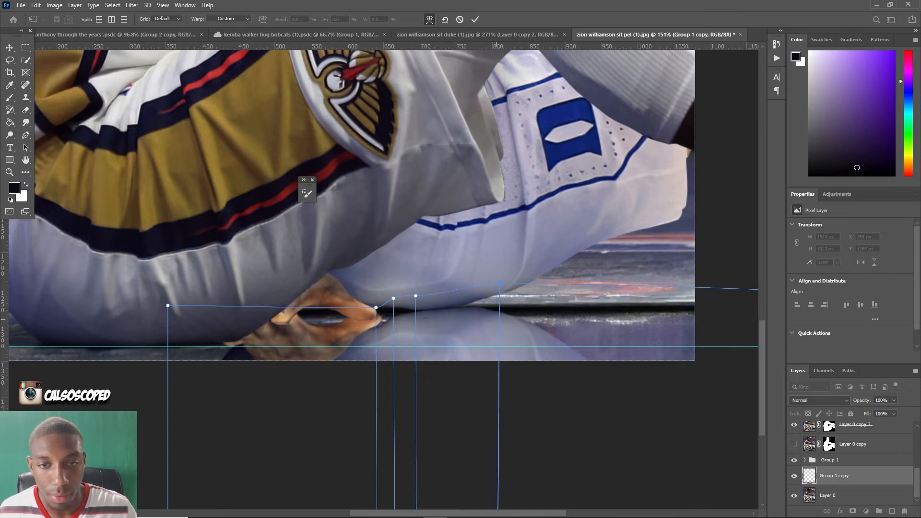
# Add a warp split at the fingertips, reshape the mirrored hand to line up with the real hand, and apply the warp.
pyautogui.keyDown('alt'); pyautogui.click(383, 325); pyautogui.keyUp('alt')
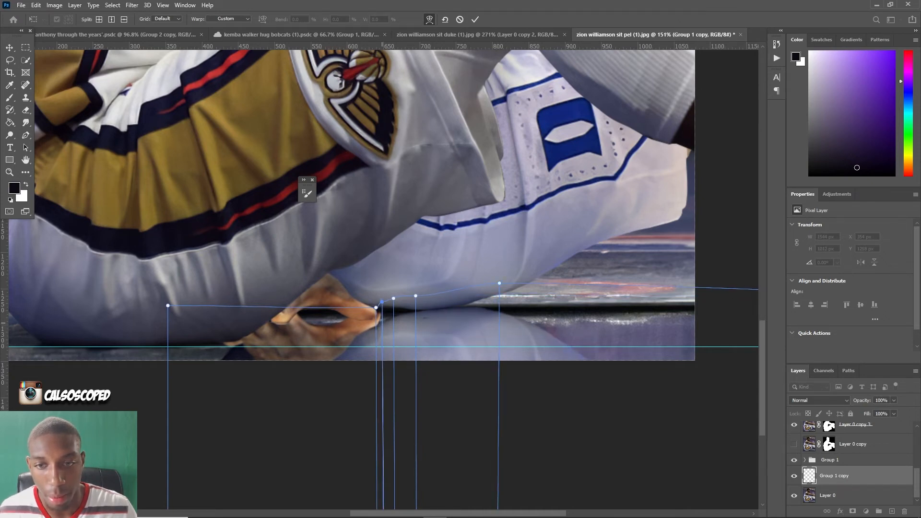
pyautogui.moveTo(383, 324)
pyautogui.mouseDown()
pyautogui.moveTo(373, 308)
pyautogui.moveTo(383, 304)
pyautogui.moveTo(372, 319)
pyautogui.mouseUp()
pyautogui.hotkey('ctrl', 'z')
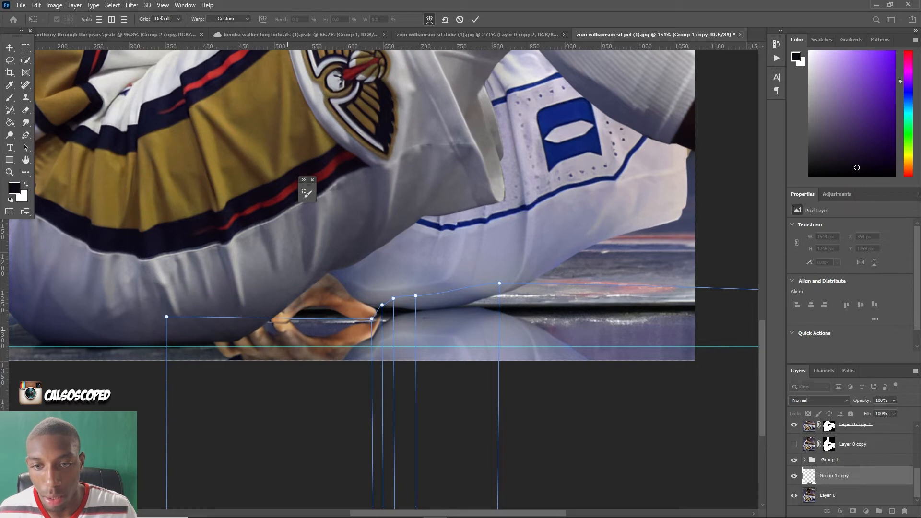
pyautogui.hotkey('ctrl', 'z')
pyautogui.moveTo(287, 318); pyautogui.dragTo(287, 326)
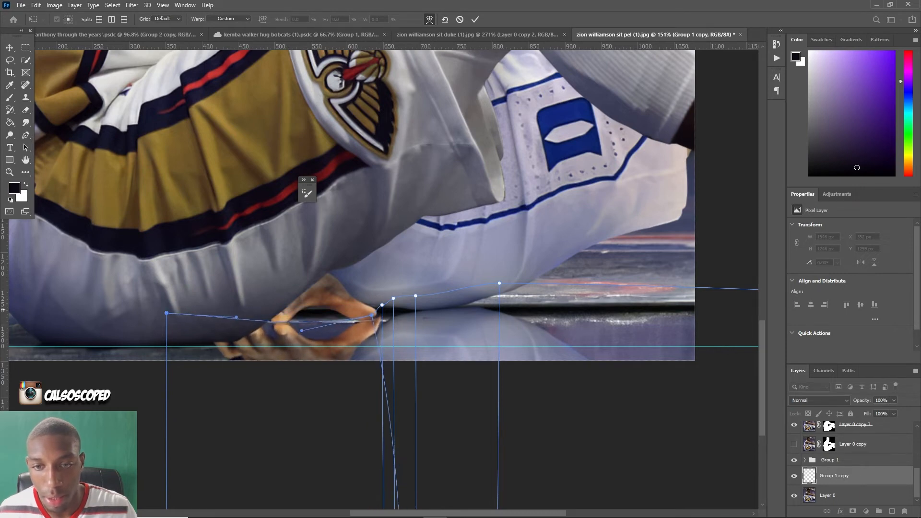
pyautogui.moveTo(382, 306); pyautogui.dragTo(368, 314)
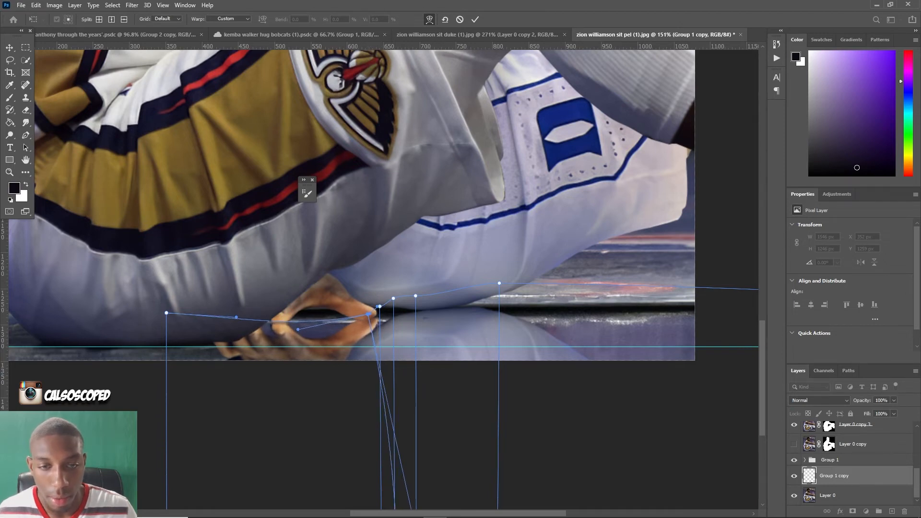
pyautogui.press('Return')
# Set the blend mode of the Group 1 copy reflection layer to Soft Light.
pyautogui.scroll(-5, 461, 362)
pyautogui.hotkey('ctrl', '0')
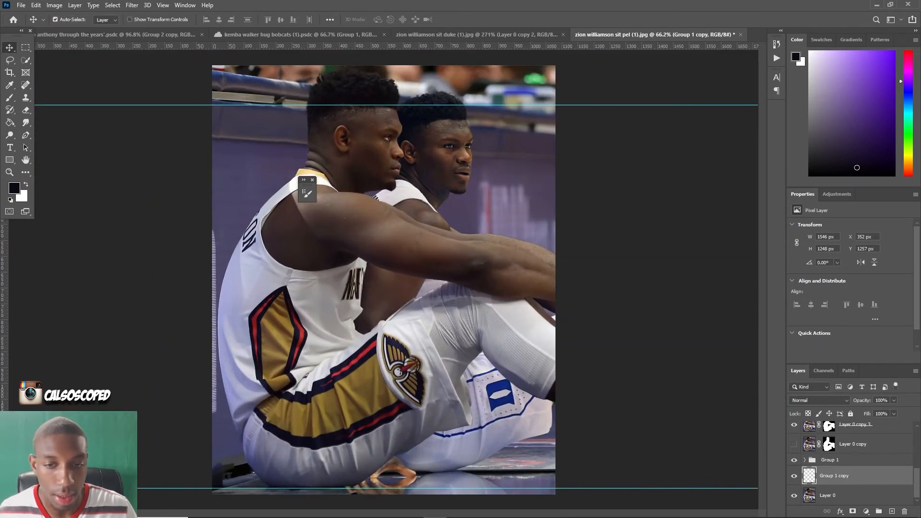
pyautogui.click(819, 401)
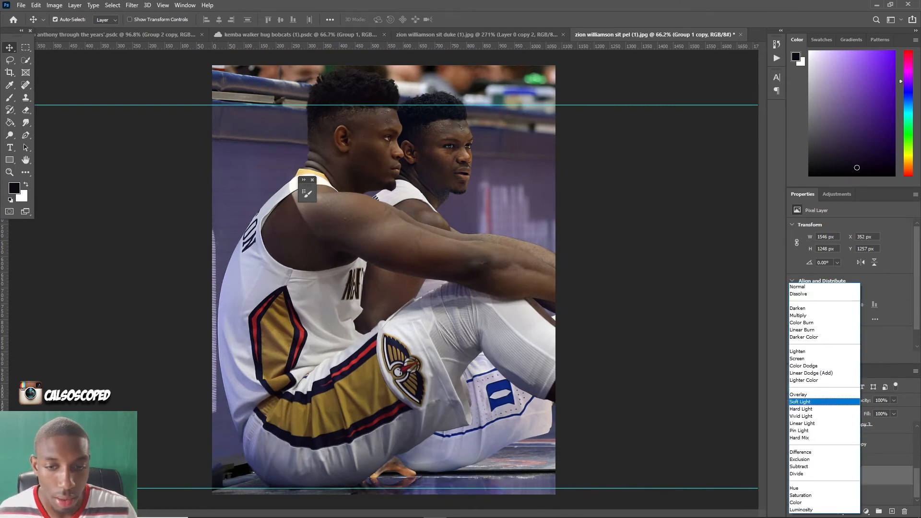
pyautogui.click(800, 402)
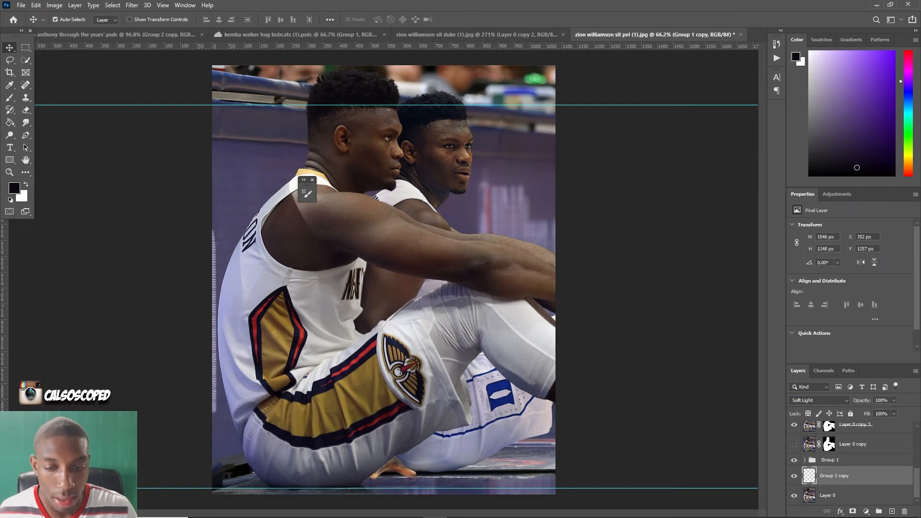
pyautogui.press('ctrl')
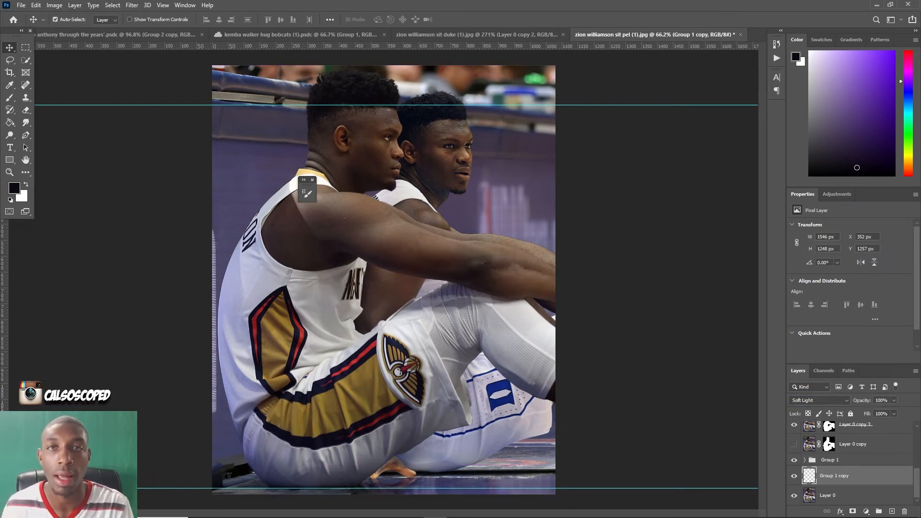
# Convert the Group 1 copy reflection layer to a smart object.
pyautogui.press('ctrl')
pyautogui.scroll(4, 468, 427)
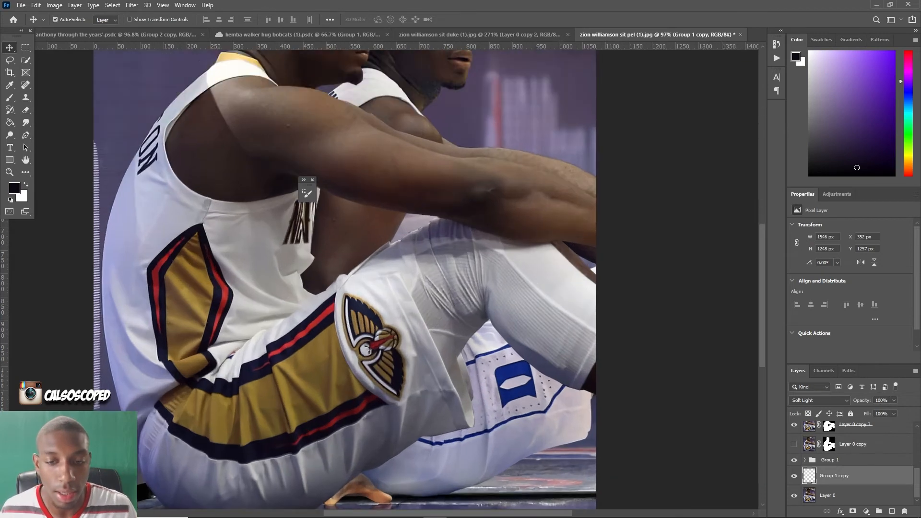
pyautogui.scroll(-3, 468, 427)
pyautogui.scroll(6, 351, 417)
pyautogui.scroll(-2, 351, 416)
pyautogui.scroll(2, 352, 417)
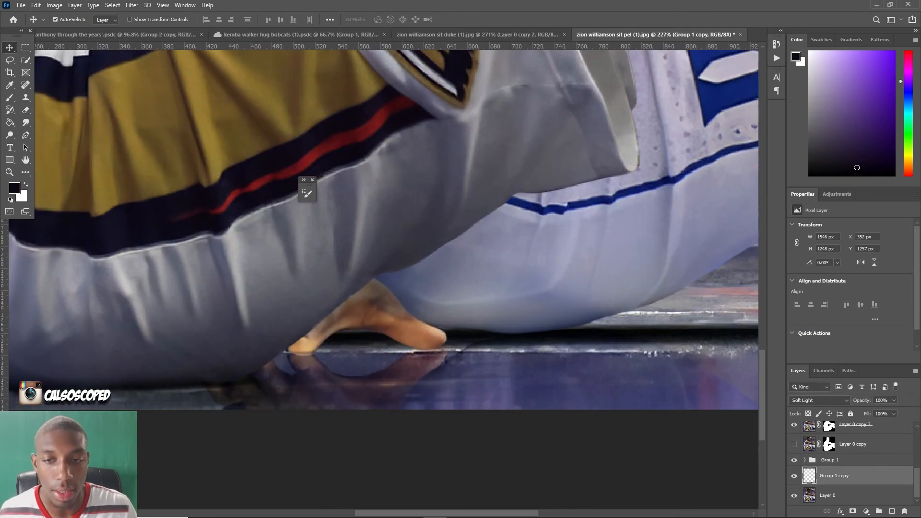
pyautogui.press('ctrl')
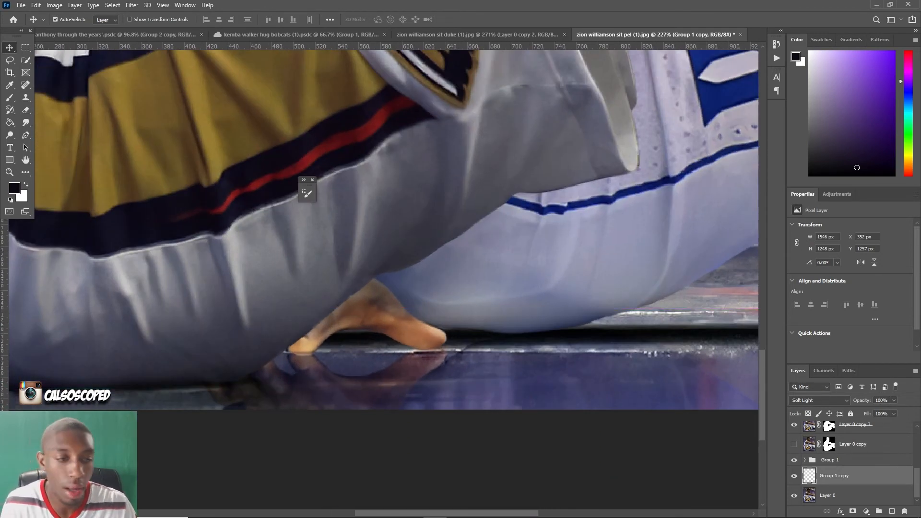
pyautogui.rightClick(826, 474)
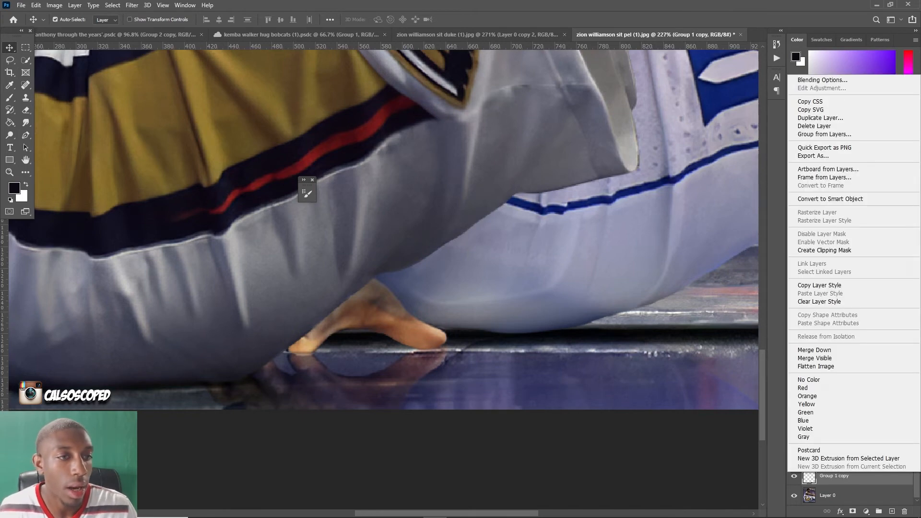
pyautogui.click(830, 199)
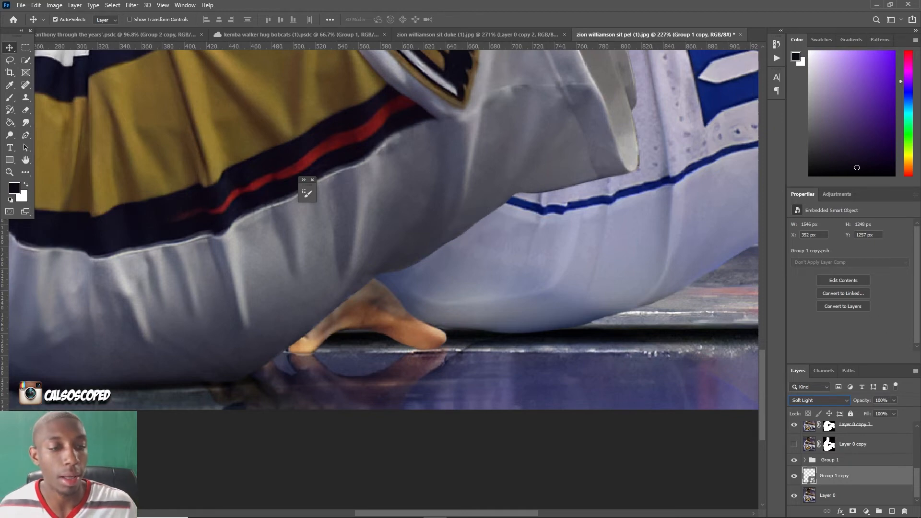
# Rename the reflection smart object as zion duke shadow on court.
pyautogui.doubleClick(834, 476)
pyautogui.write('zion')
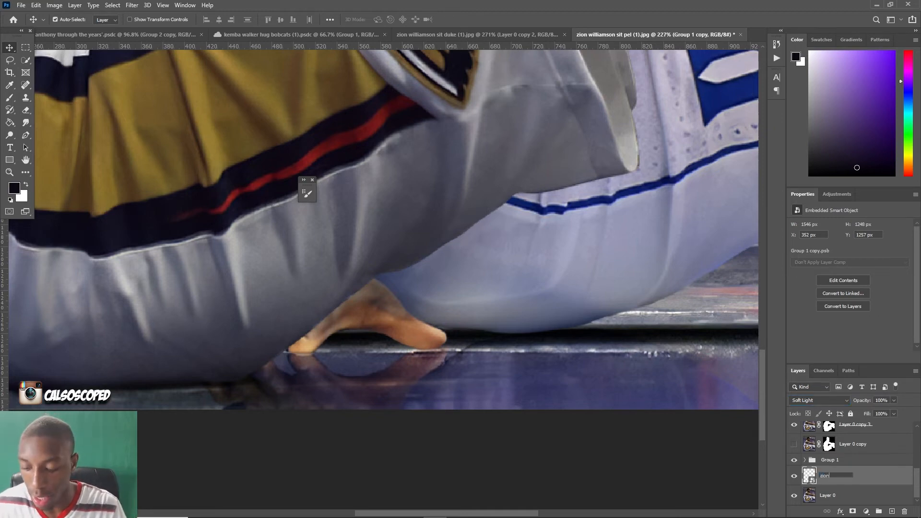
pyautogui.write(' duke shadow on court')
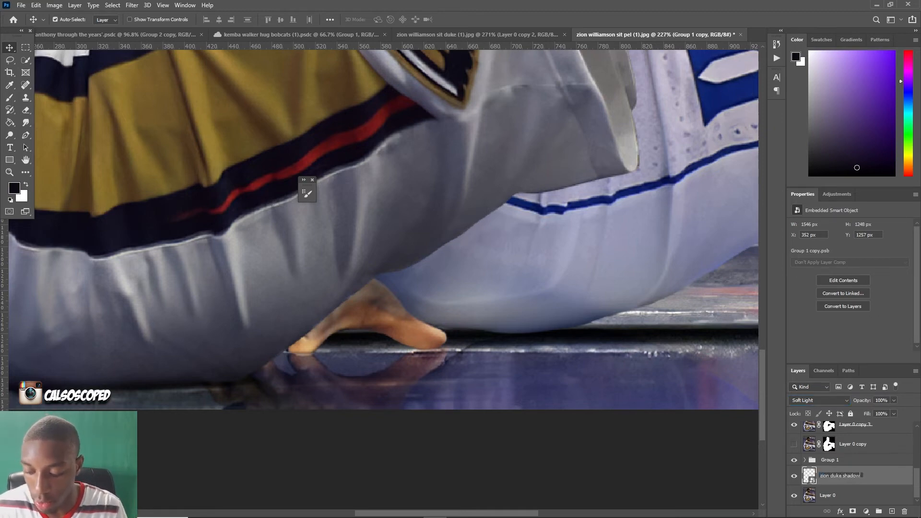
pyautogui.press('Return')
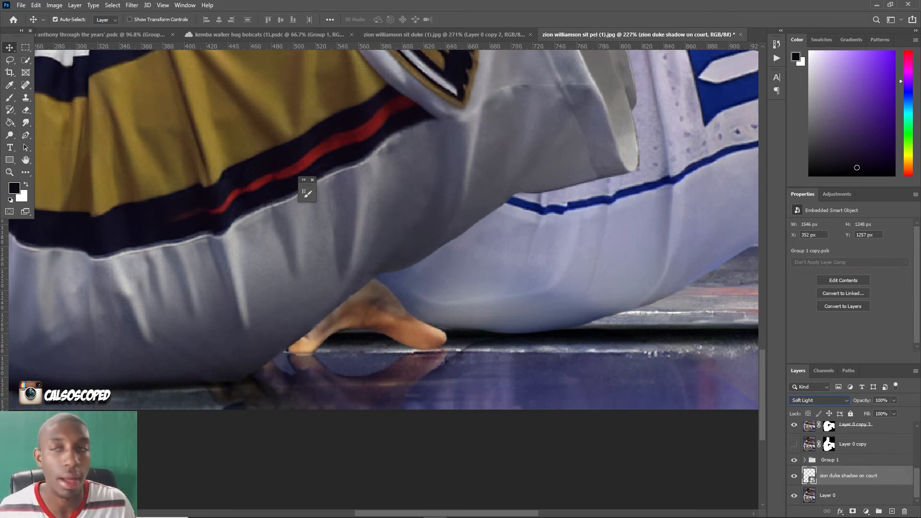
# Apply a Gaussian Blur with a 4.1 pixel radius to the floor reflection layer.
pyautogui.click(132, 5)
pyautogui.moveTo(158, 113)
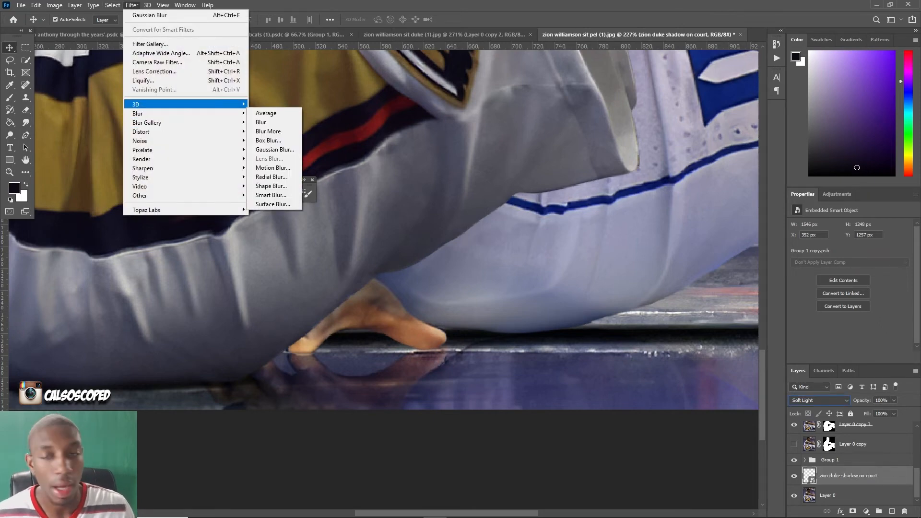
pyautogui.click(275, 150)
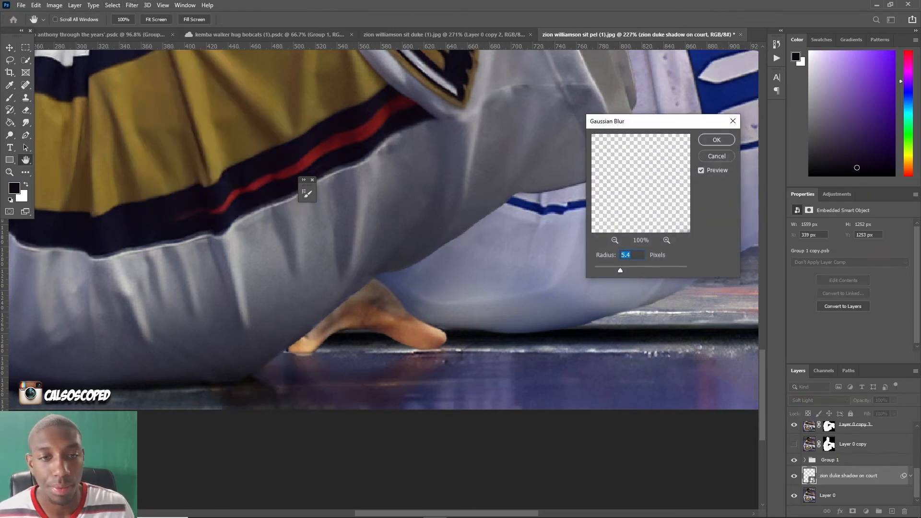
pyautogui.moveTo(620, 270); pyautogui.dragTo(616, 270)
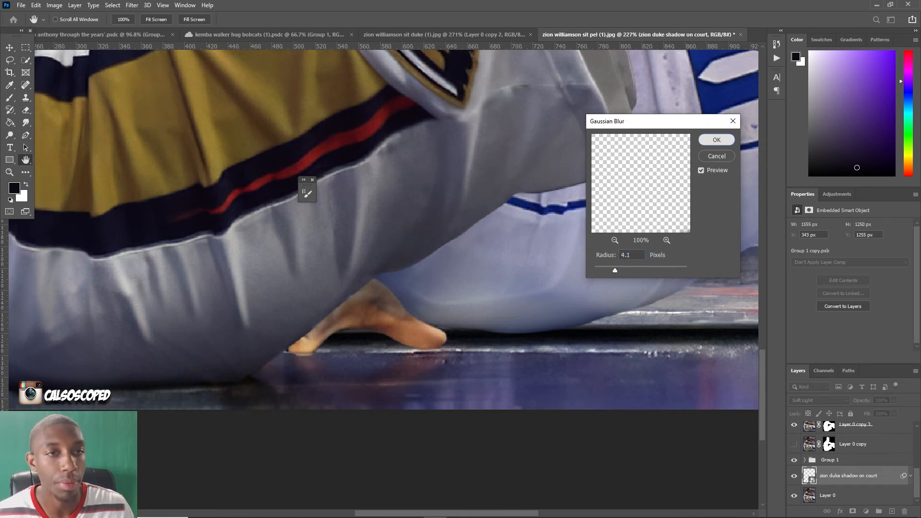
pyautogui.click(716, 140)
# Lower the fill of the floor reflection layer to 82%.
pyautogui.click(893, 414)
pyautogui.moveTo(895, 425)
pyautogui.mouseDown()
pyautogui.moveTo(876, 425)
pyautogui.moveTo(887, 426)
pyautogui.mouseUp()
pyautogui.scroll(-8, 624, 354)
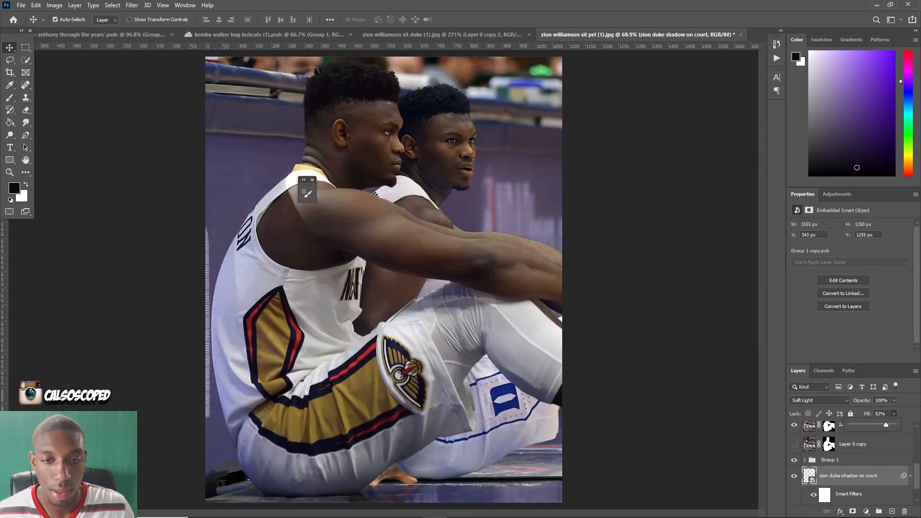
pyautogui.scroll(3, 510, 432)
pyautogui.scroll(-2, 415, 240)
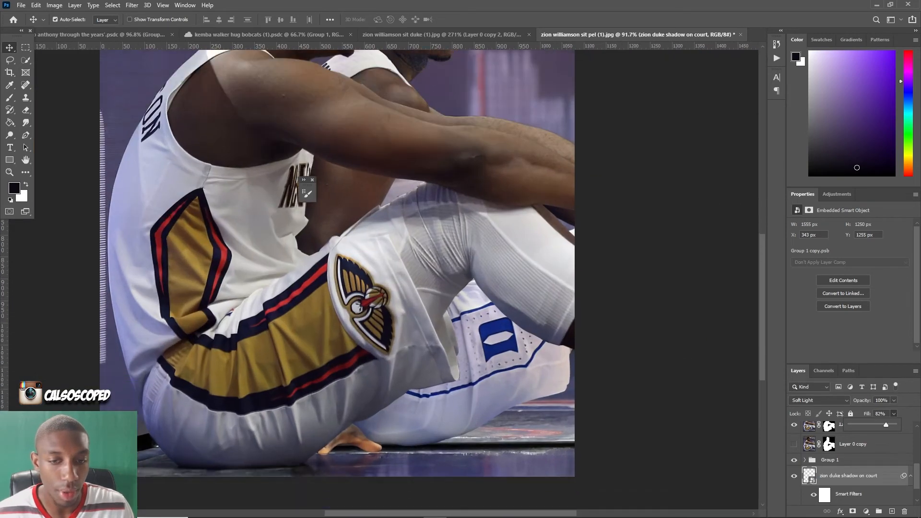
pyautogui.scroll(2, 415, 240)
pyautogui.press('Return')
pyautogui.moveTo(398, 456); pyautogui.dragTo(442, 448)
pyautogui.hotkey('ctrl', 'z')
pyautogui.scroll(-2, 448, 456)
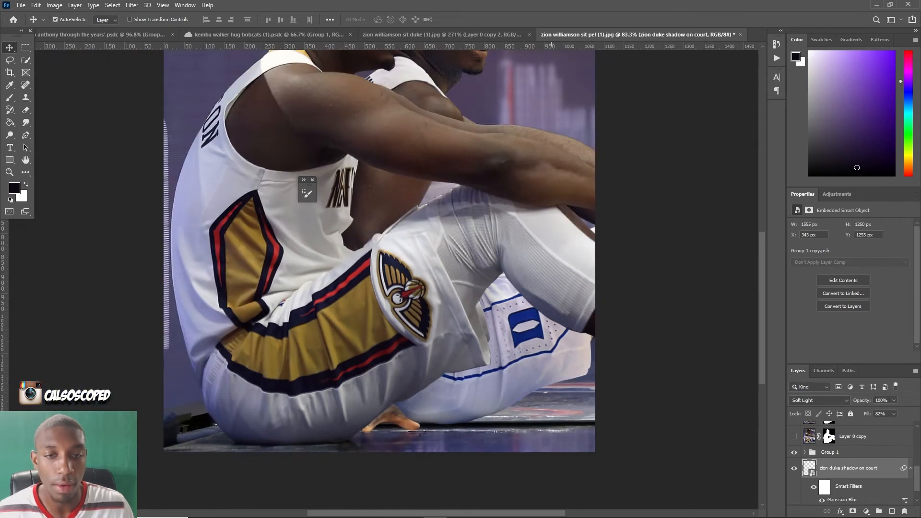
# Examine the whole composite and its details, checking how the two players, the overlapping arms and knee, and the floor blend together.
pyautogui.scroll(-2, 448, 456)
pyautogui.scroll(4, 411, 229)
pyautogui.scroll(2, 412, 229)
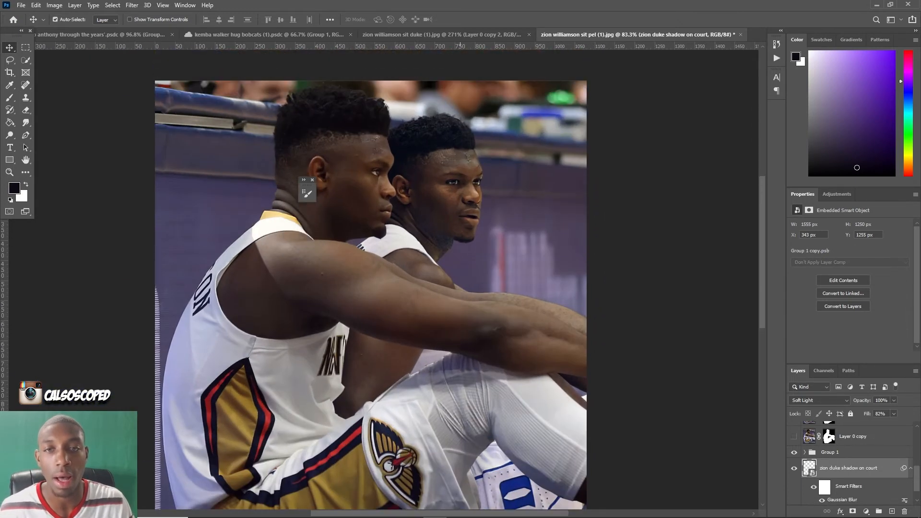
pyautogui.scroll(1, 220, 288)
pyautogui.scroll(-1, 389, 281)
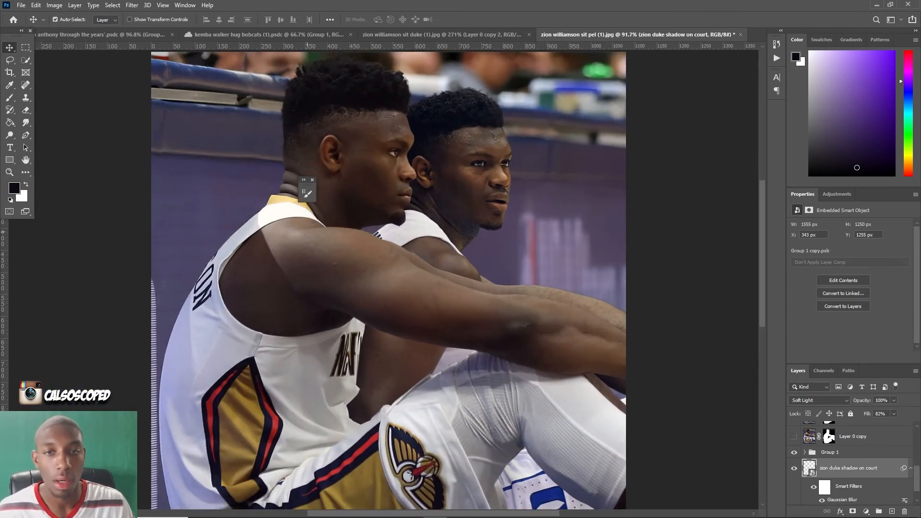
pyautogui.scroll(-7, 414, 281)
pyautogui.scroll(1, 385, 283)
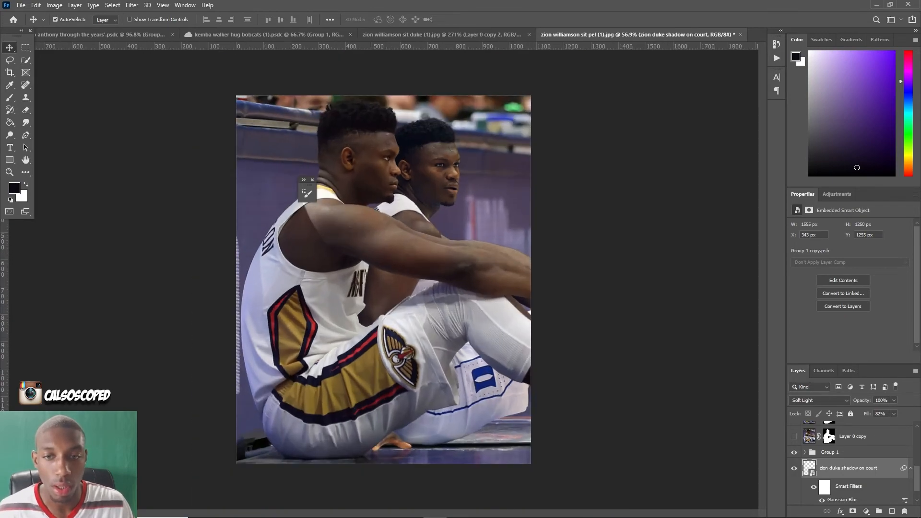
pyautogui.scroll(7, 376, 307)
pyautogui.moveTo(402, 263); pyautogui.dragTo(422, 277)
pyautogui.hotkey('ctrl', 'z')
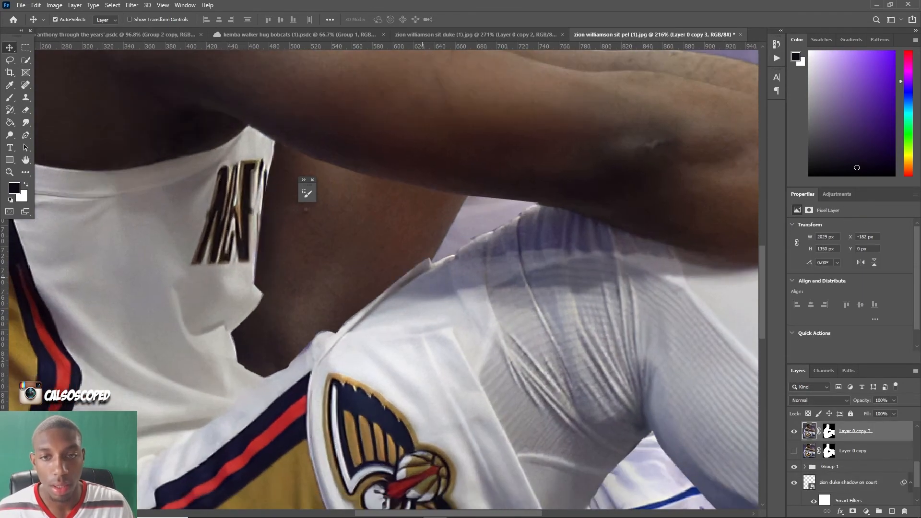
pyautogui.scroll(-8, 383, 279)
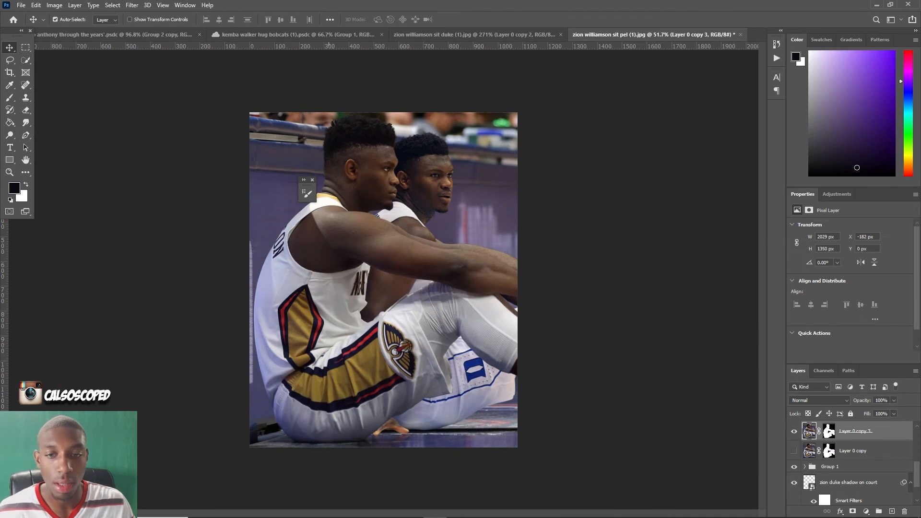
pyautogui.scroll(1, 384, 280)
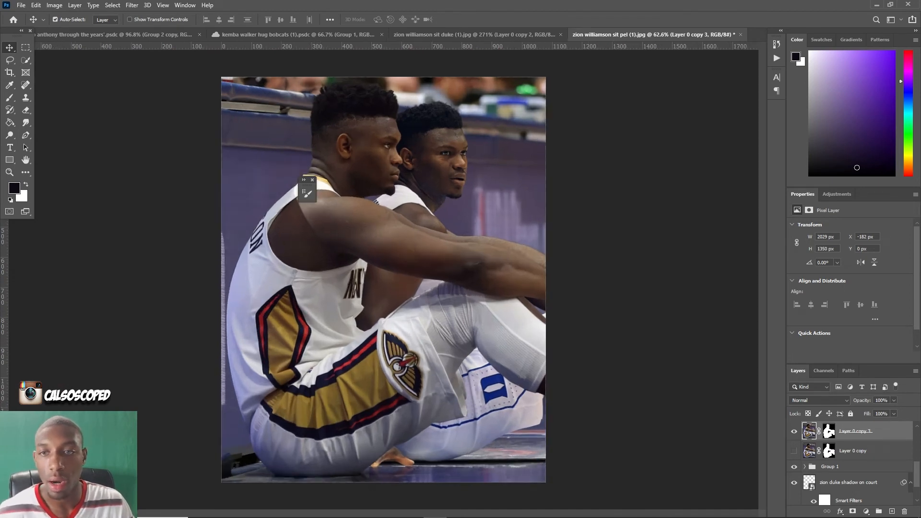
# Add a Color Balance adjustment above all layers with midtones at Cyan/Red -15, Magenta/Green +2 and Yellow/Blue +8.
pyautogui.click(312, 179)
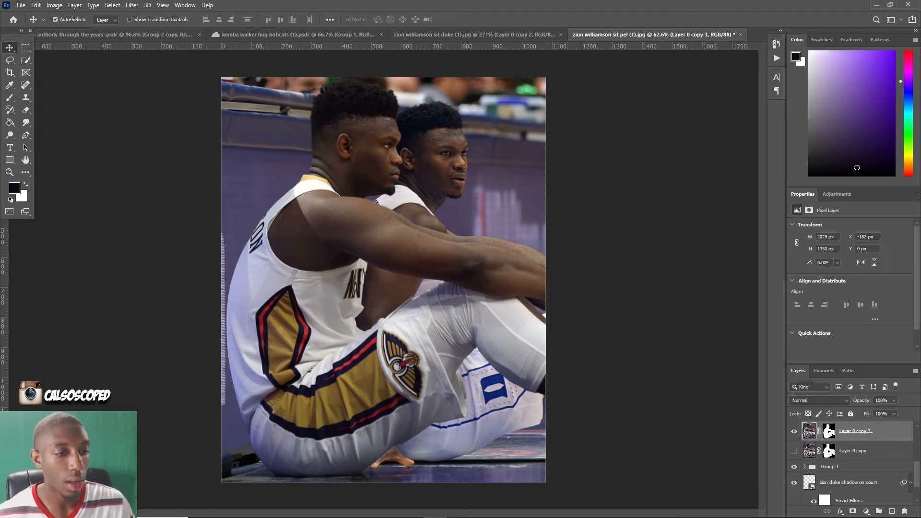
pyautogui.scroll(3, 854, 451)
pyautogui.click(864, 431)
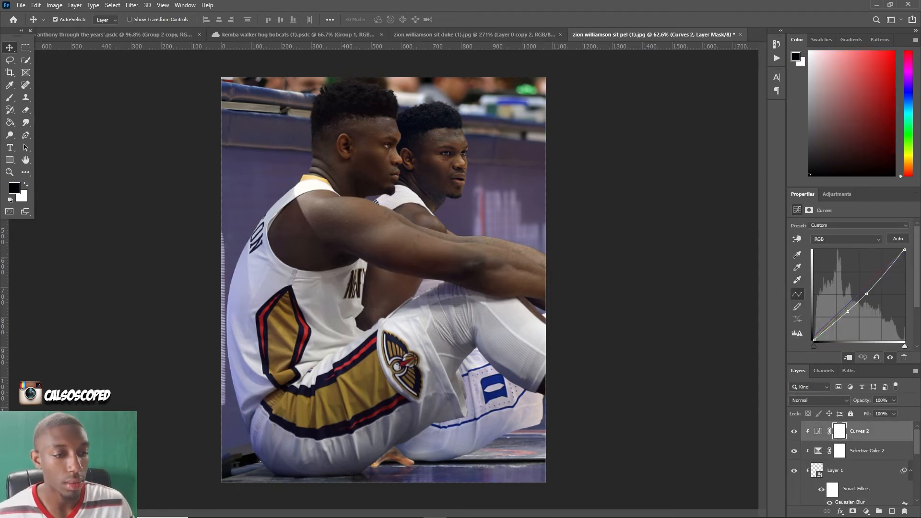
pyautogui.click(866, 512)
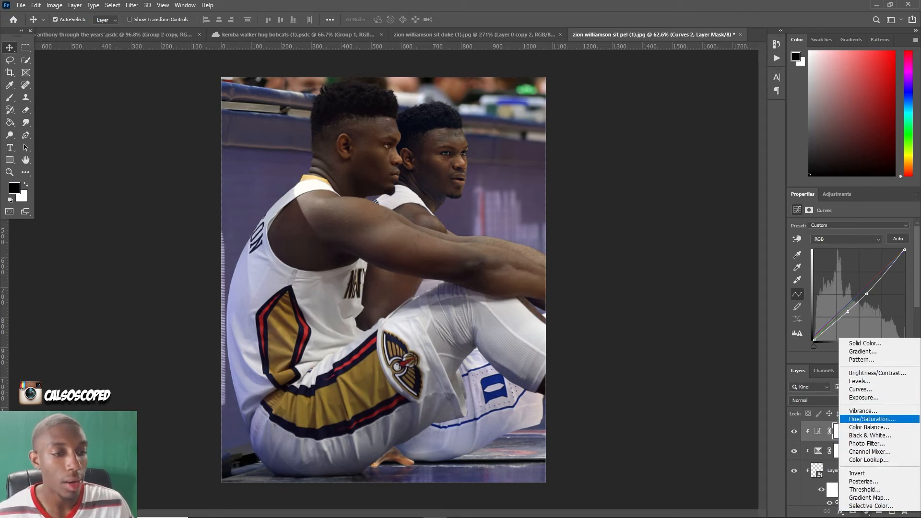
pyautogui.click(868, 427)
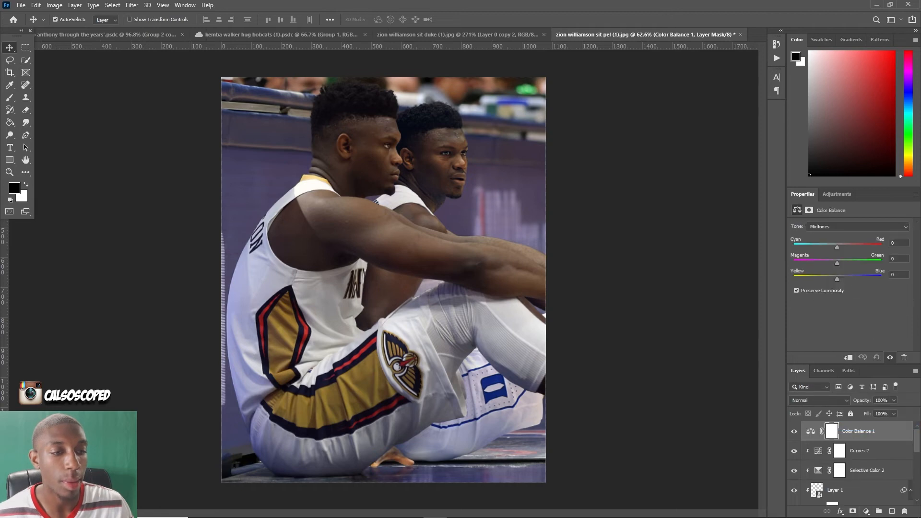
pyautogui.moveTo(838, 247)
pyautogui.mouseDown()
pyautogui.moveTo(849, 247)
pyautogui.moveTo(831, 247)
pyautogui.mouseUp()
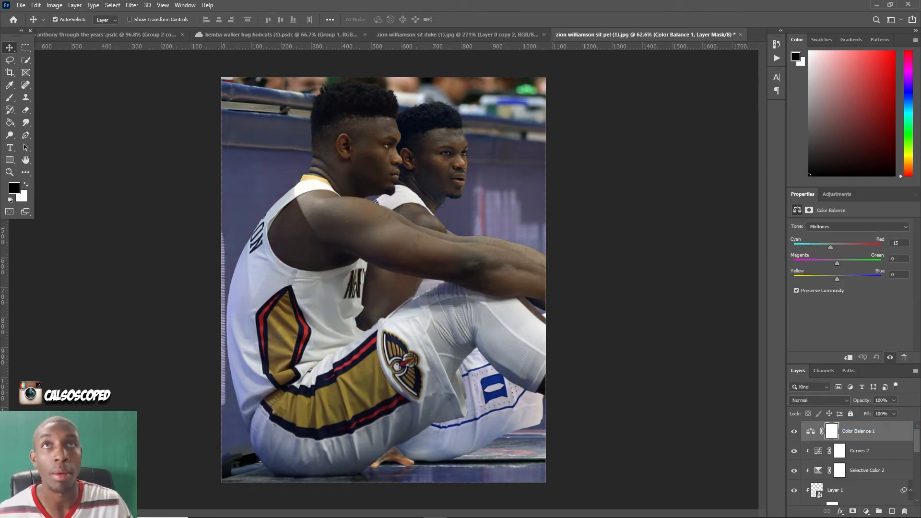
pyautogui.moveTo(831, 247); pyautogui.dragTo(840, 279)
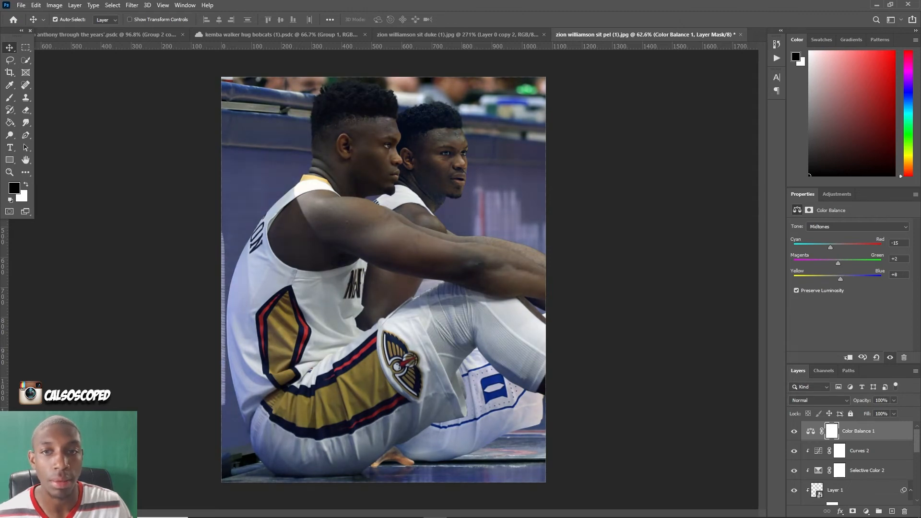
# Add a Curves adjustment above the Color Balance, darkening the shadows and pulling the white point inward to brighten the highlights.
pyautogui.click(811, 431)
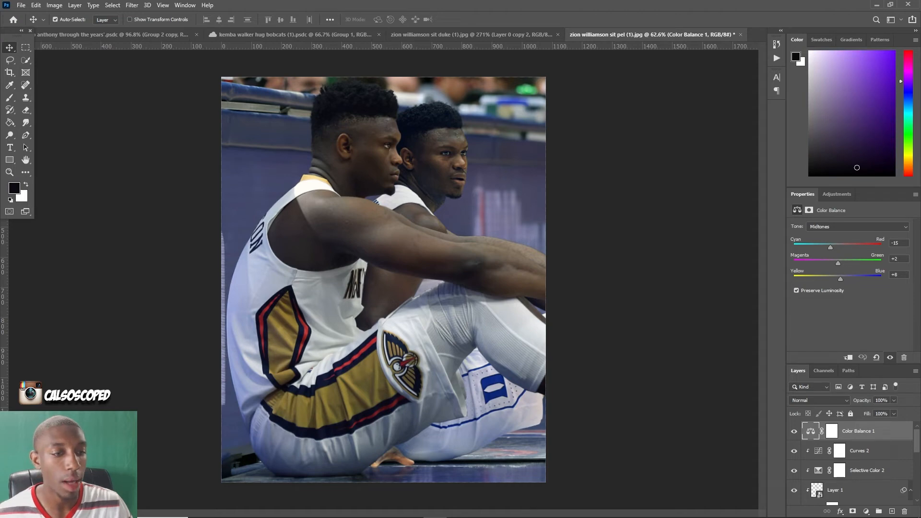
pyautogui.click(866, 512)
pyautogui.click(873, 387)
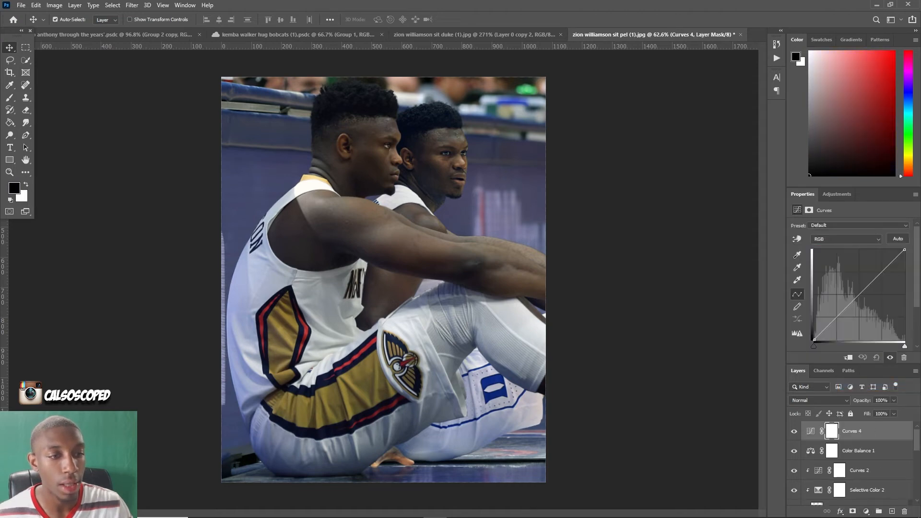
pyautogui.moveTo(836, 319)
pyautogui.mouseDown()
pyautogui.moveTo(833, 309)
pyautogui.moveTo(838, 324)
pyautogui.moveTo(838, 310)
pyautogui.moveTo(826, 331)
pyautogui.mouseUp()
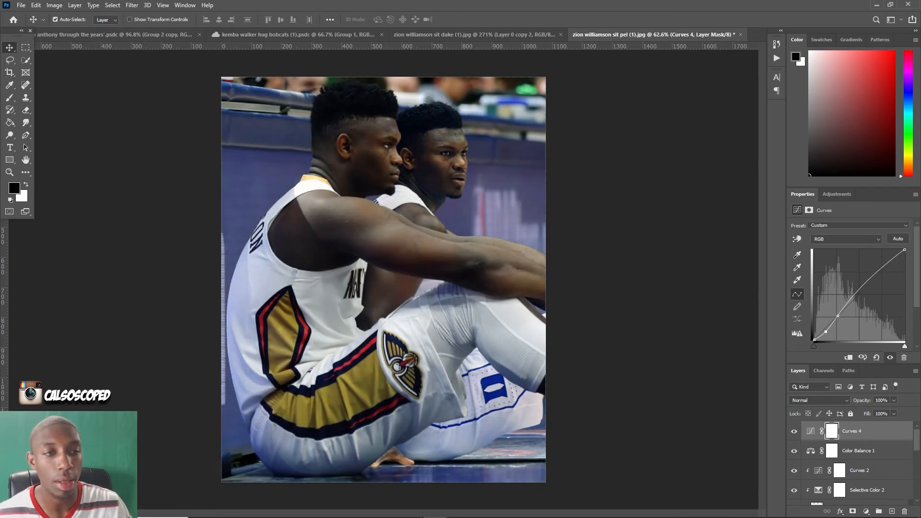
pyautogui.moveTo(863, 290); pyautogui.dragTo(893, 249)
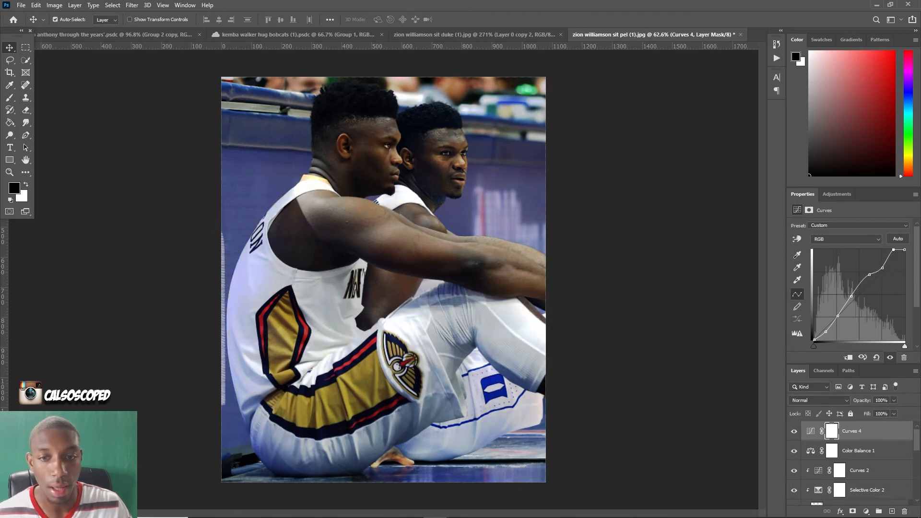
# Compare the composite with the top Curves adjustment off and on, and inspect the full image and the arm area up close.
pyautogui.scroll(-3, 489, 144)
pyautogui.scroll(6, 490, 144)
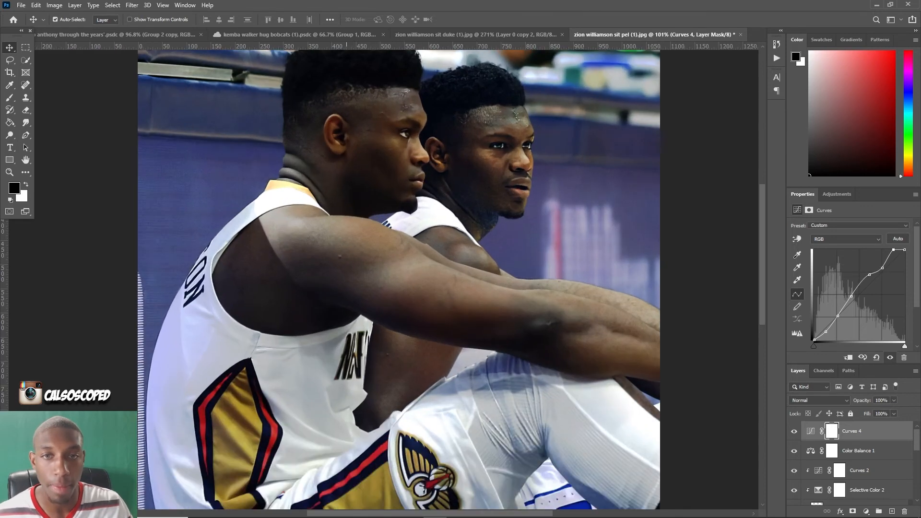
pyautogui.scroll(-4, 490, 144)
pyautogui.click(794, 431)
pyautogui.click(794, 431)
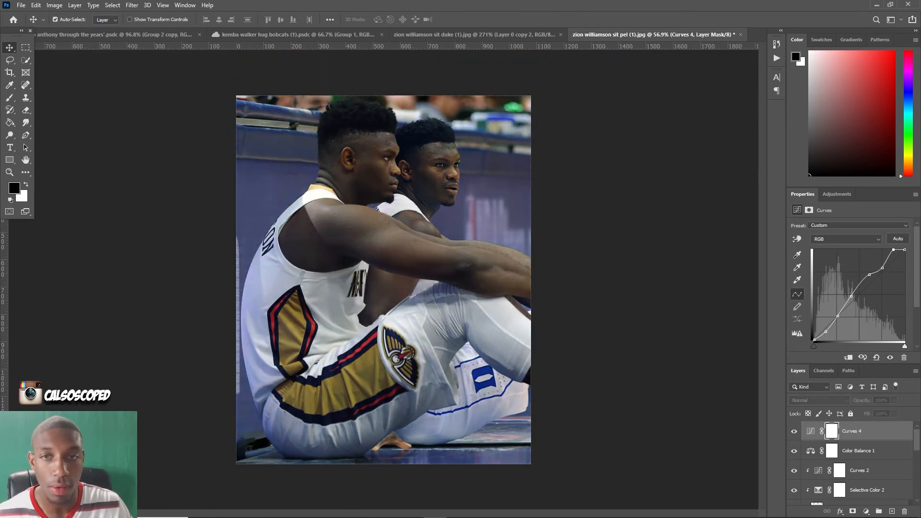
pyautogui.click(811, 431)
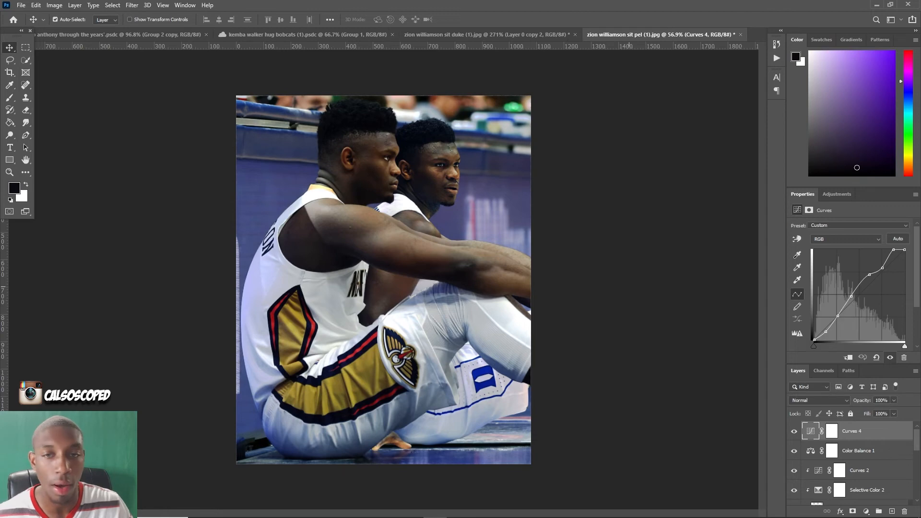
pyautogui.hotkey('ctrl', '0')
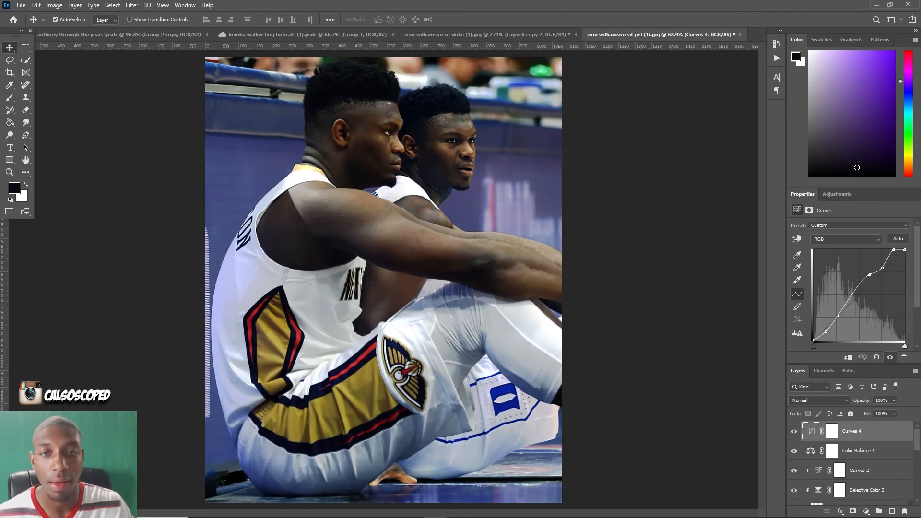
pyautogui.scroll(8, 501, 235)
pyautogui.click(408, 261)
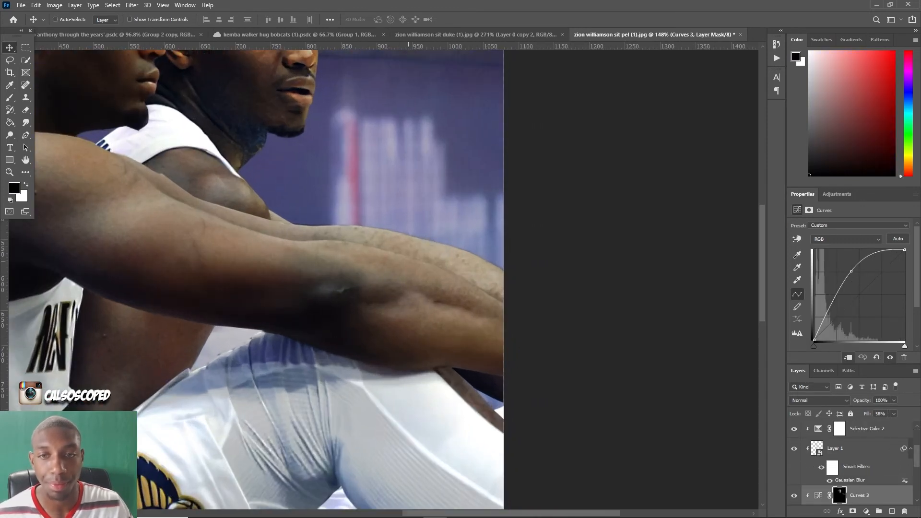
# Add a Color Lookup adjustment above all layers using the (3) u2 studio.cube LUT, with fill at 55%.
pyautogui.keyDown('ctrl'); pyautogui.click(408, 261); pyautogui.keyUp('ctrl')
pyautogui.scroll(-12, 408, 261)
pyautogui.scroll(6, 333, 261)
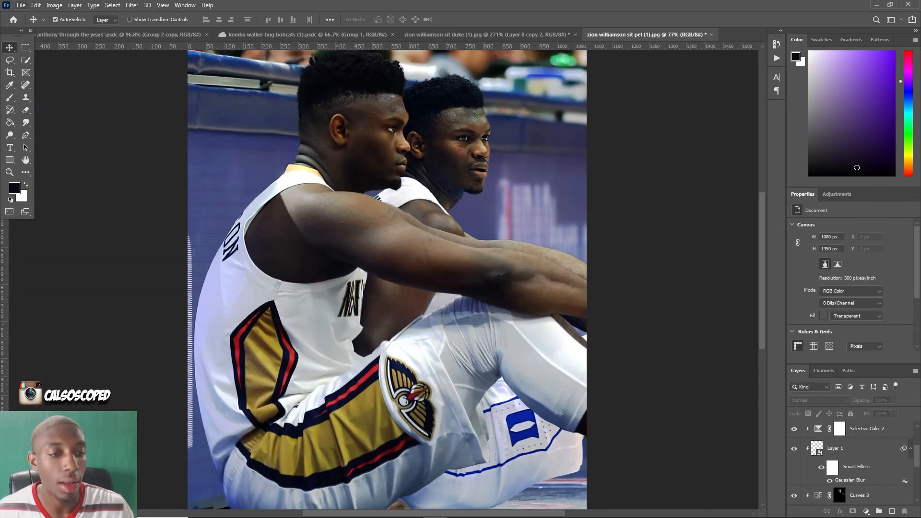
pyautogui.click(867, 511)
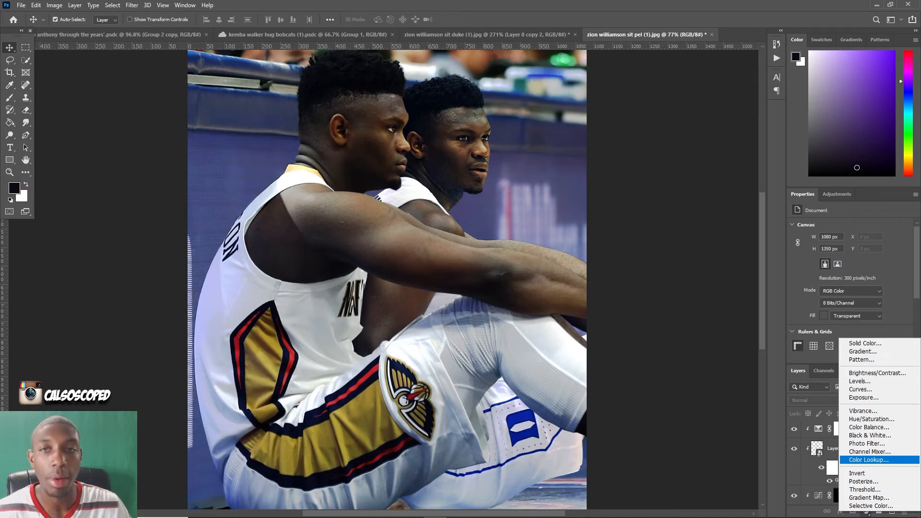
pyautogui.click(869, 459)
pyautogui.click(868, 227)
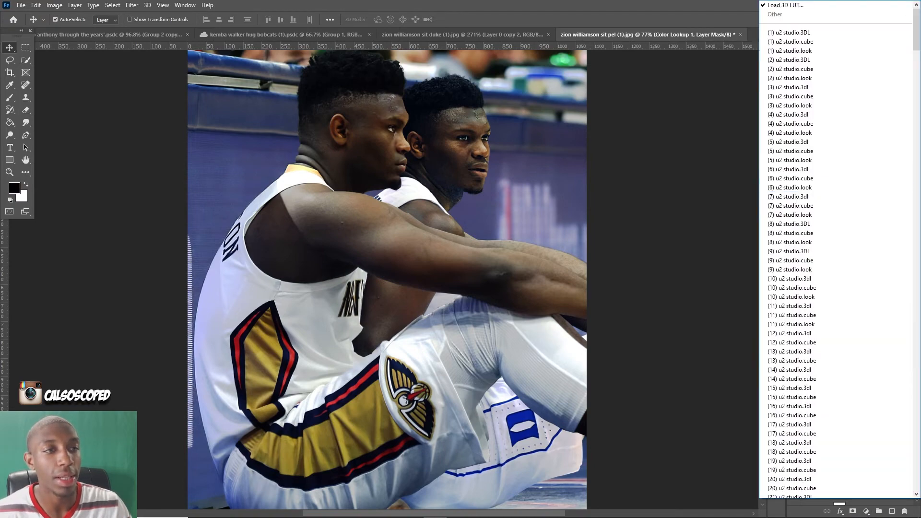
pyautogui.moveTo(916, 29)
pyautogui.mouseDown()
pyautogui.moveTo(916, 468)
pyautogui.moveTo(916, 28)
pyautogui.mouseUp()
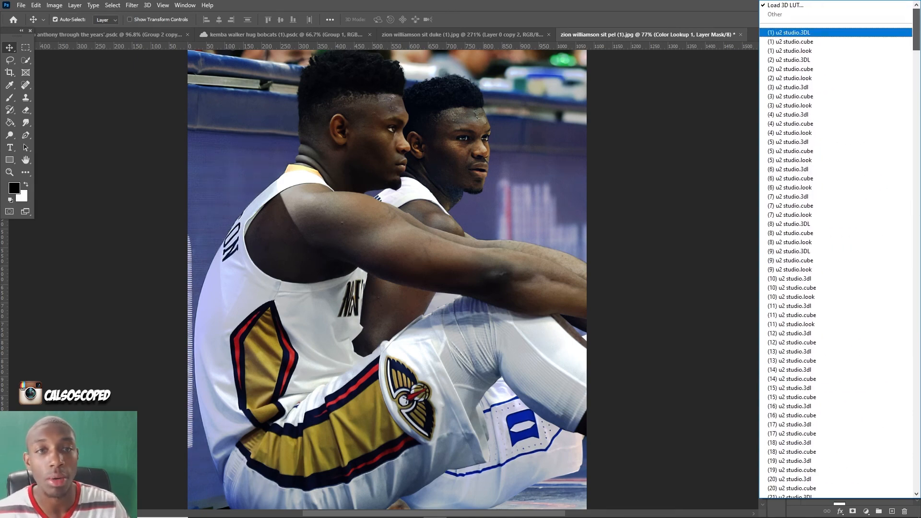
pyautogui.moveTo(916, 28)
pyautogui.mouseDown()
pyautogui.moveTo(916, 45)
pyautogui.moveTo(916, 28)
pyautogui.mouseUp()
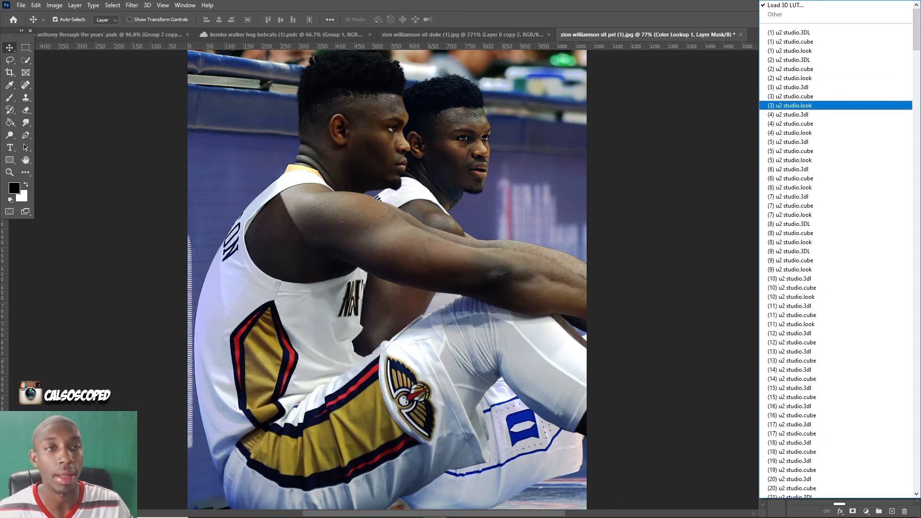
pyautogui.click(795, 96)
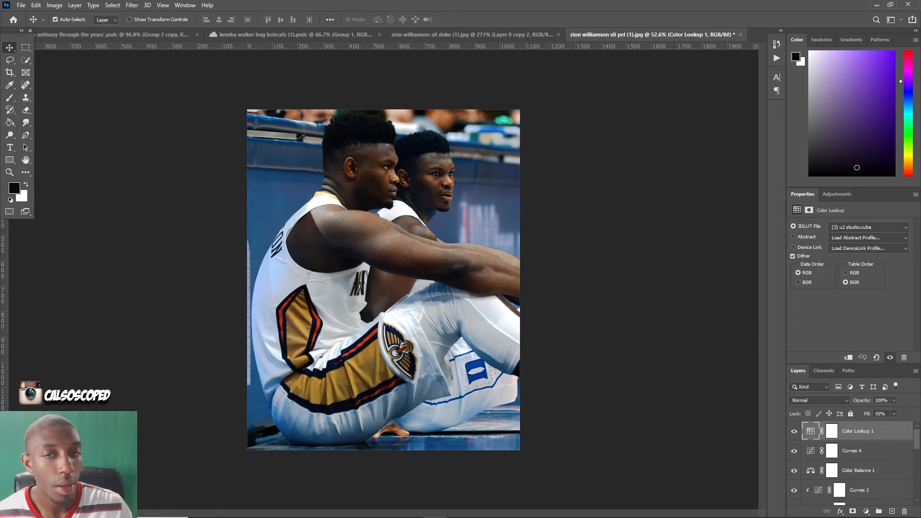
# Duplicate the Color Lookup adjustment and switch the copy's LUT to (16) u2 studio.3dl.
pyautogui.hotkey('ctrl', 'j')
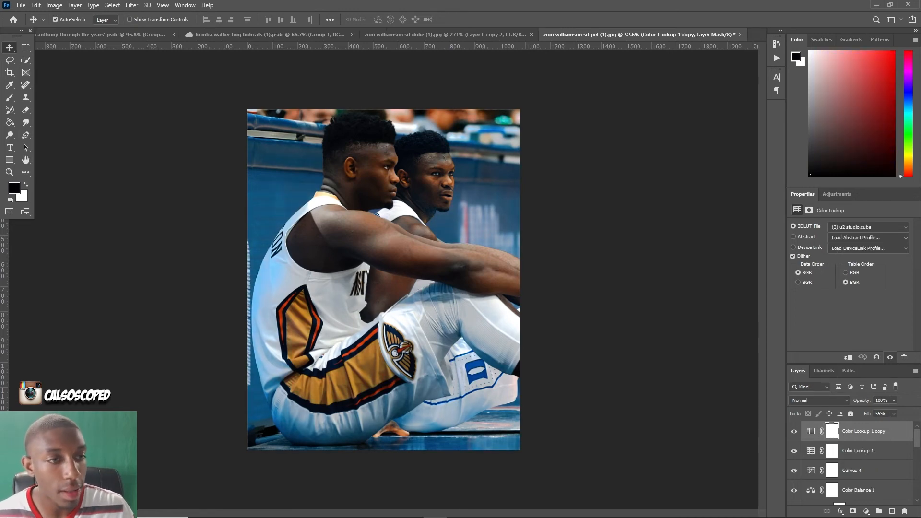
pyautogui.click(869, 227)
pyautogui.click(840, 315)
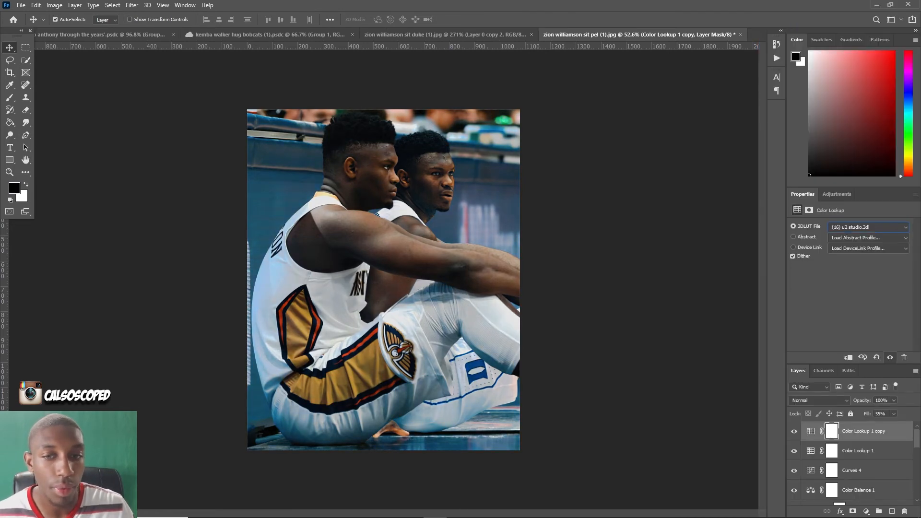
# Add a Levels adjustment clipped to the upper Color Lookup, with midtones at 1.03 and the output white level at 156.
pyautogui.click(811, 431)
pyautogui.click(866, 511)
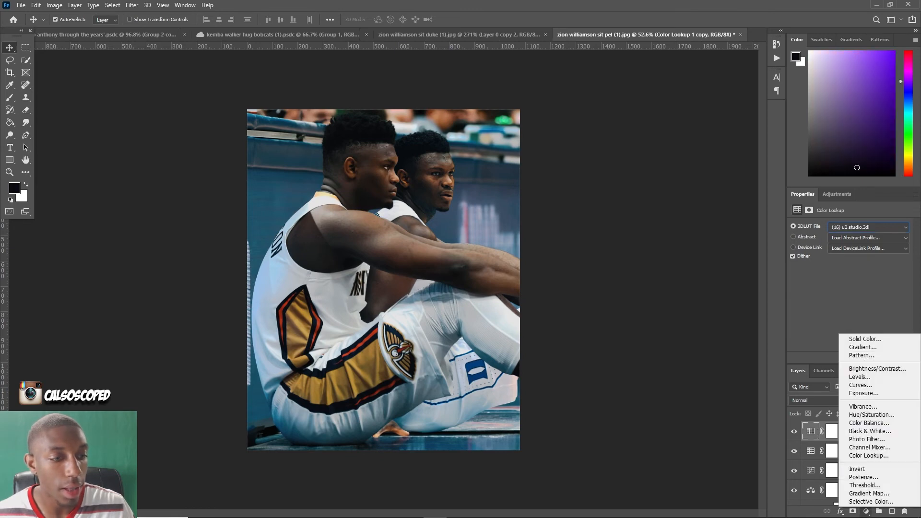
pyautogui.click(860, 377)
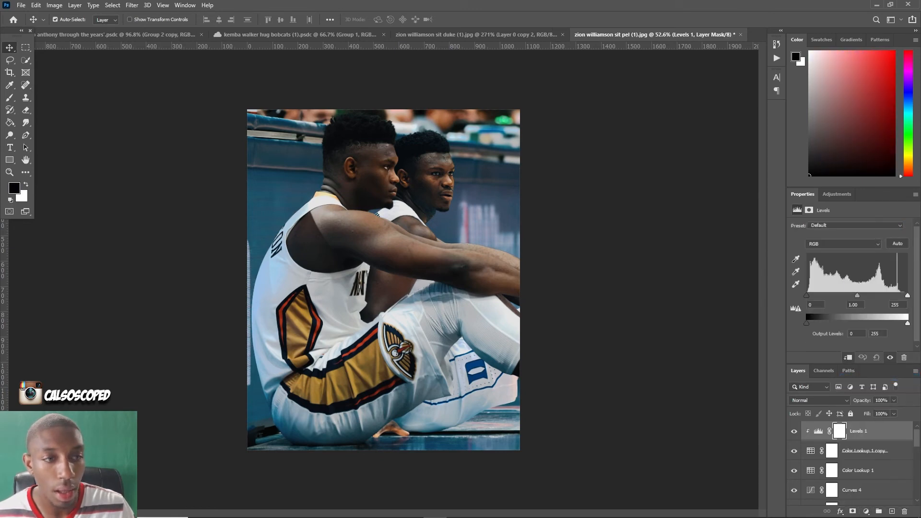
pyautogui.moveTo(858, 296)
pyautogui.mouseDown()
pyautogui.moveTo(847, 295)
pyautogui.moveTo(874, 296)
pyautogui.moveTo(856, 295)
pyautogui.mouseUp()
pyautogui.moveTo(908, 323); pyautogui.dragTo(868, 324)
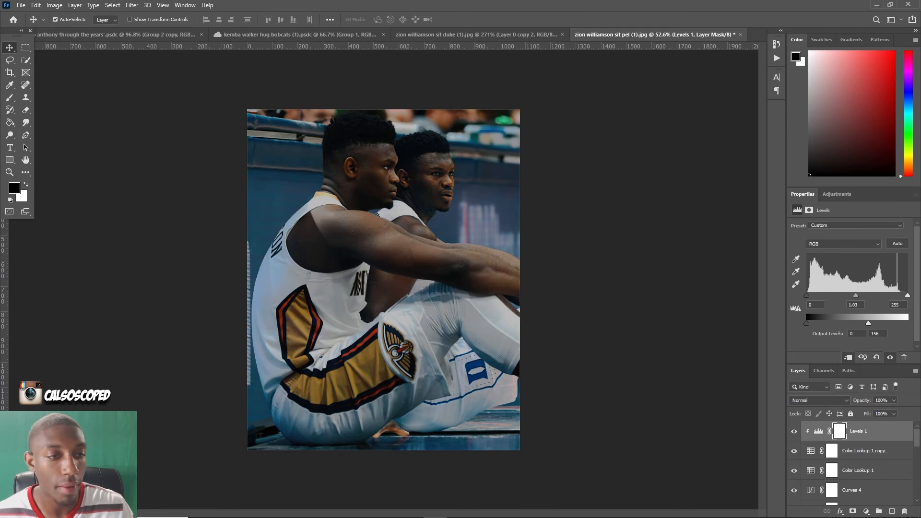
# Fill the upper Color Lookup's mask with a black-to-white radial gradient, trying several placements and ending with one centred on the front player's chest.
pyautogui.click(832, 450)
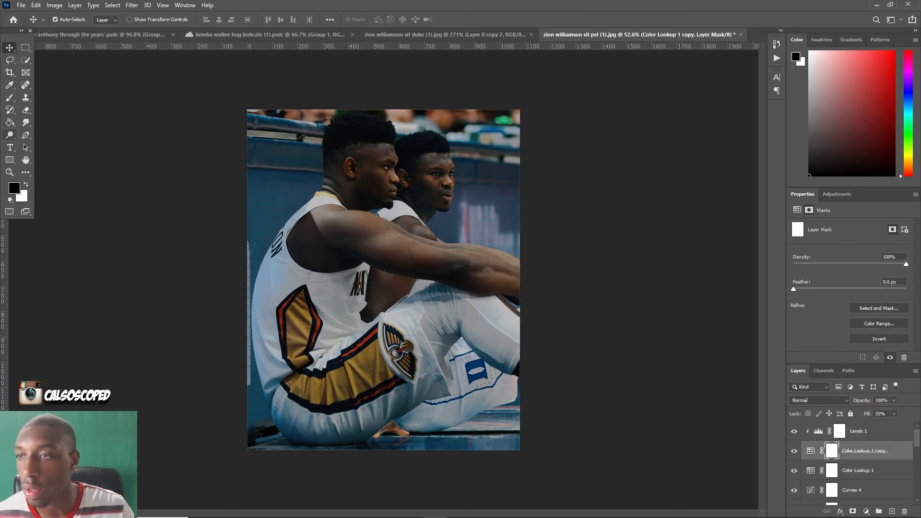
pyautogui.rightClick(9, 122)
pyautogui.click(53, 132)
pyautogui.hotkey('shift', 'g')
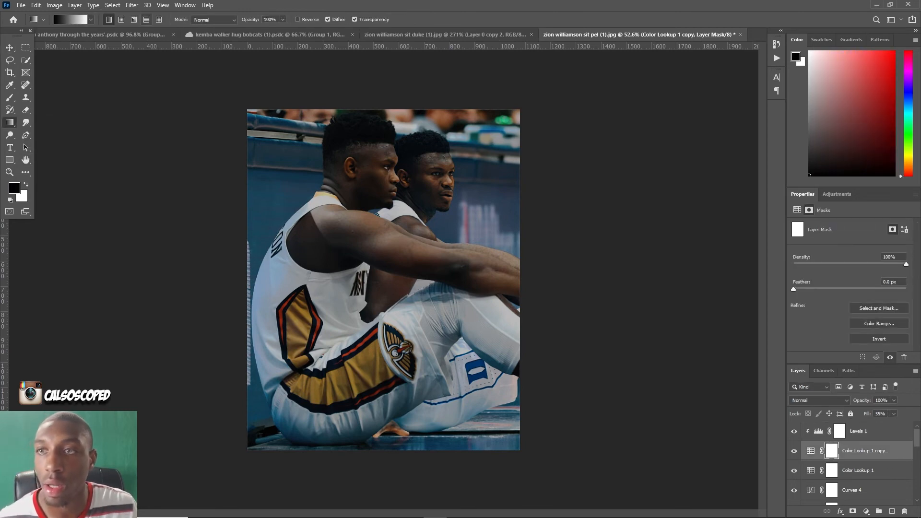
pyautogui.moveTo(387, 278); pyautogui.dragTo(531, 53)
pyautogui.hotkey('ctrl', 'z')
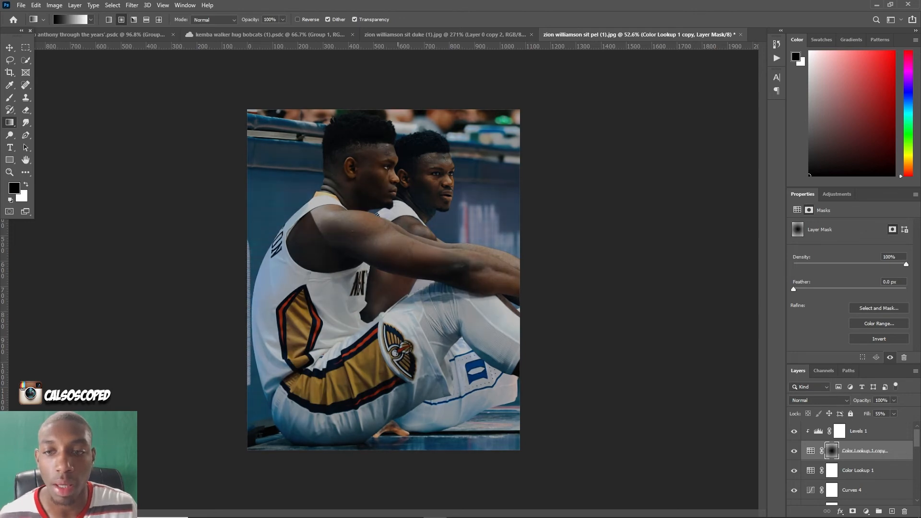
pyautogui.moveTo(386, 252); pyautogui.dragTo(504, 91)
pyautogui.hotkey('ctrl', 'z')
pyautogui.moveTo(386, 226); pyautogui.dragTo(555, 50)
pyautogui.hotkey('ctrl', 'z')
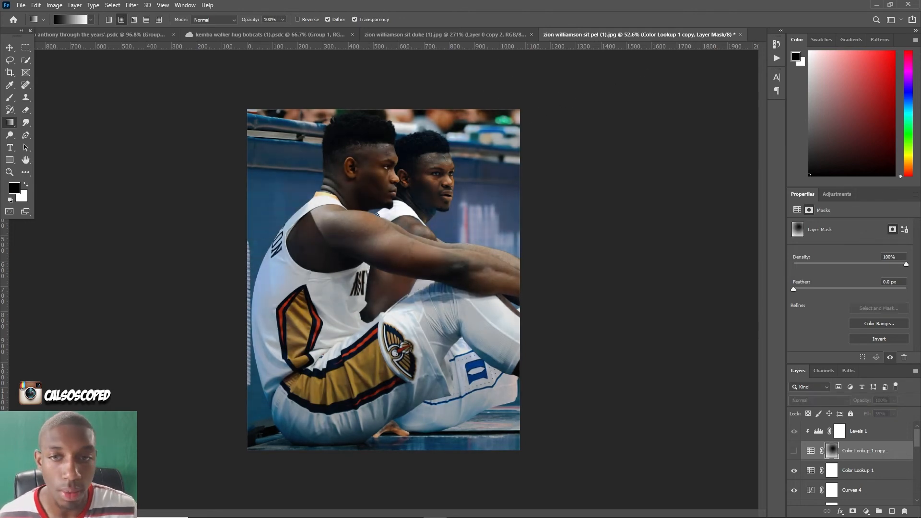
pyautogui.hotkey('ctrl', 'z')
pyautogui.hotkey('ctrl', 'shift', 'z')
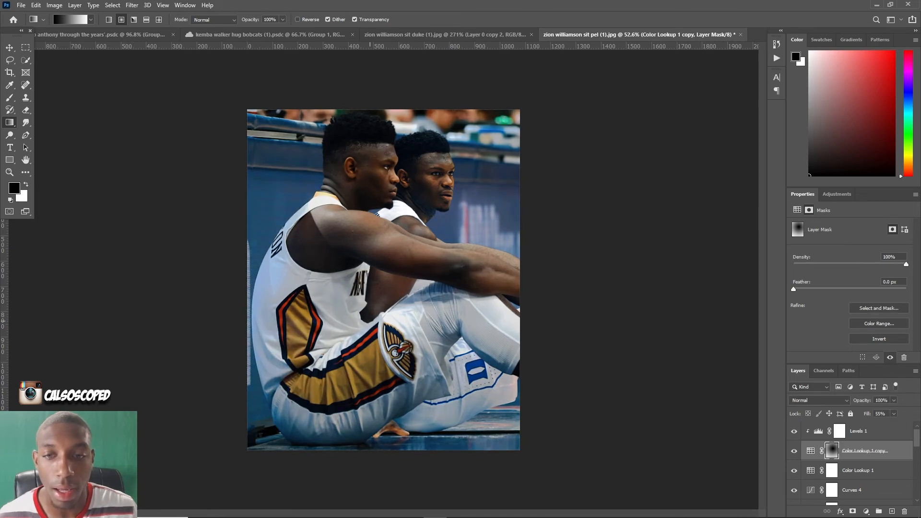
pyautogui.moveTo(368, 321); pyautogui.dragTo(445, 185)
pyautogui.hotkey('ctrl', 'z')
pyautogui.moveTo(382, 224); pyautogui.dragTo(551, 51)
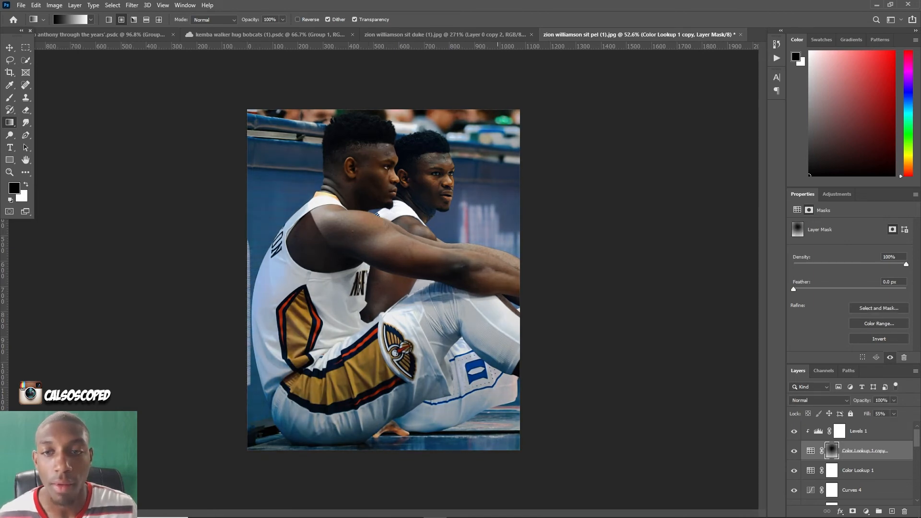
pyautogui.moveTo(382, 248); pyautogui.dragTo(571, 47)
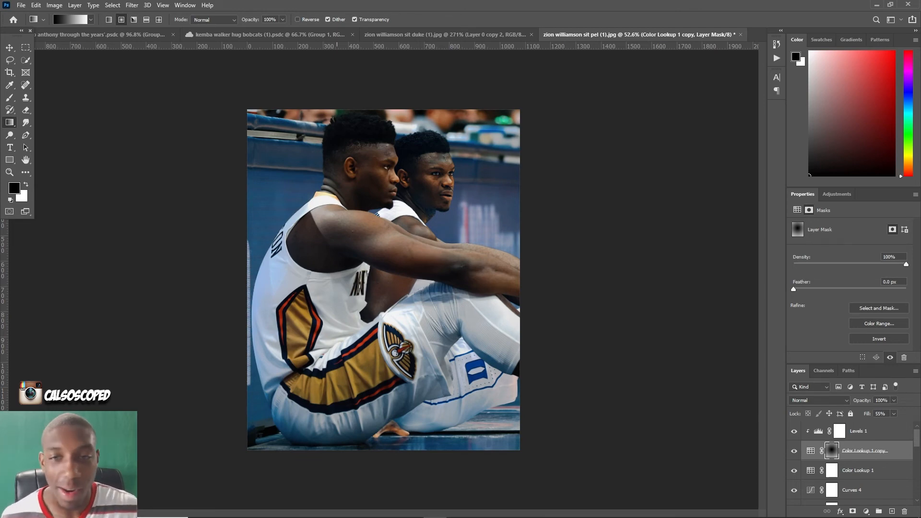
pyautogui.moveTo(353, 218); pyautogui.dragTo(494, 50)
pyautogui.hotkey('ctrl', 'z')
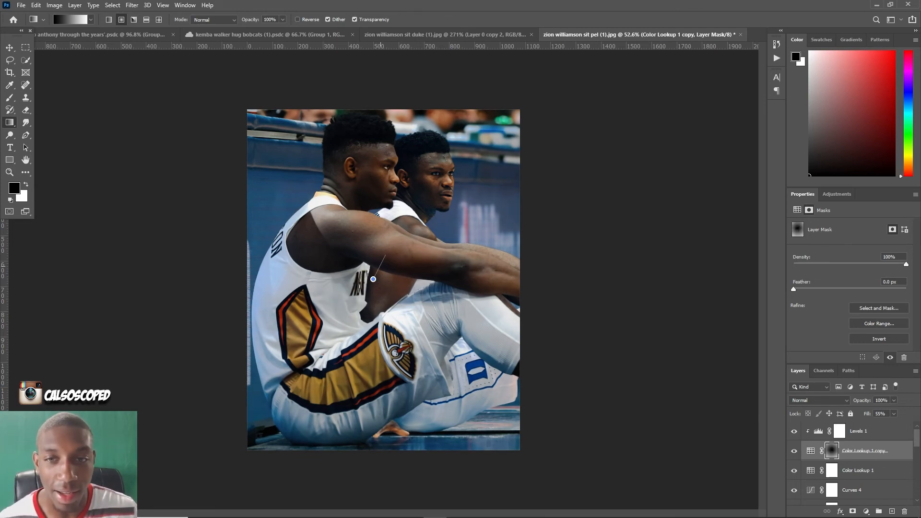
pyautogui.moveTo(399, 222); pyautogui.dragTo(475, 50)
pyautogui.moveTo(329, 244); pyautogui.dragTo(406, 125)
pyautogui.hotkey('ctrl', 'z')
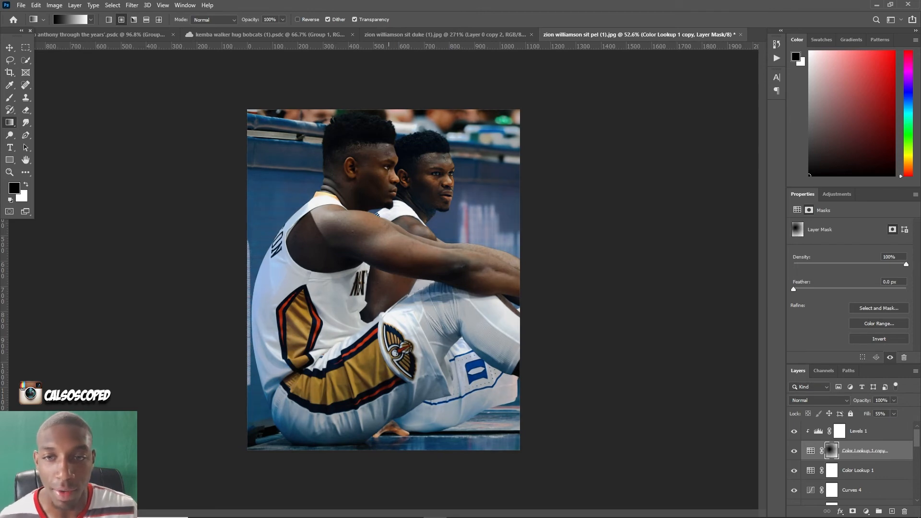
pyautogui.moveTo(374, 224); pyautogui.dragTo(441, 44)
pyautogui.press('x')
pyautogui.press('x')
pyautogui.moveTo(372, 244); pyautogui.dragTo(483, 43)
pyautogui.hotkey('ctrl', 'z')
pyautogui.moveTo(351, 301); pyautogui.dragTo(474, 41)
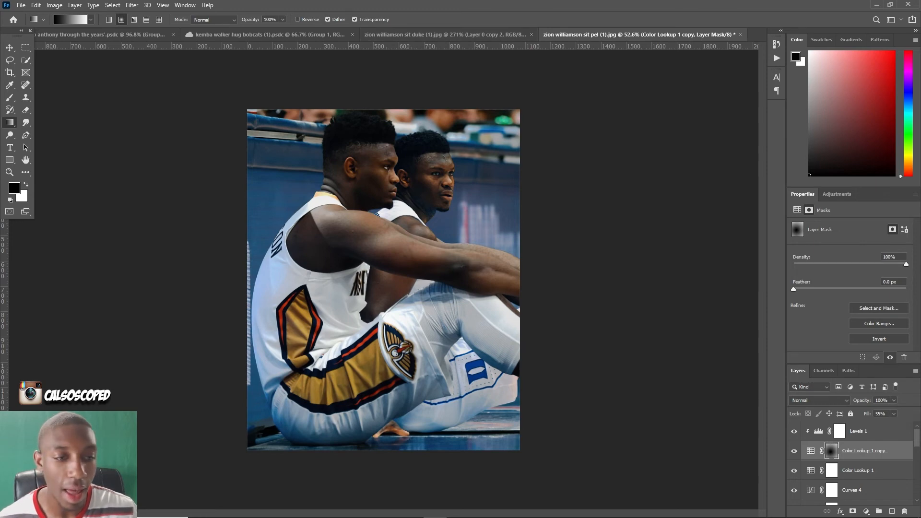
# Compare the image with the upper Color Lookup off and on, and reduce that layer's fill to 33%.
pyautogui.click(794, 452)
pyautogui.click(794, 451)
pyautogui.click(811, 451)
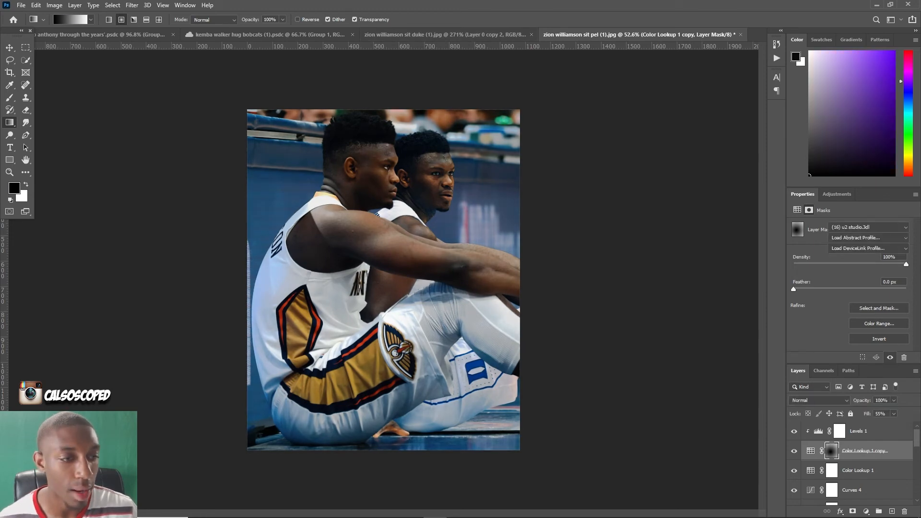
pyautogui.moveTo(894, 414); pyautogui.dragTo(882, 424)
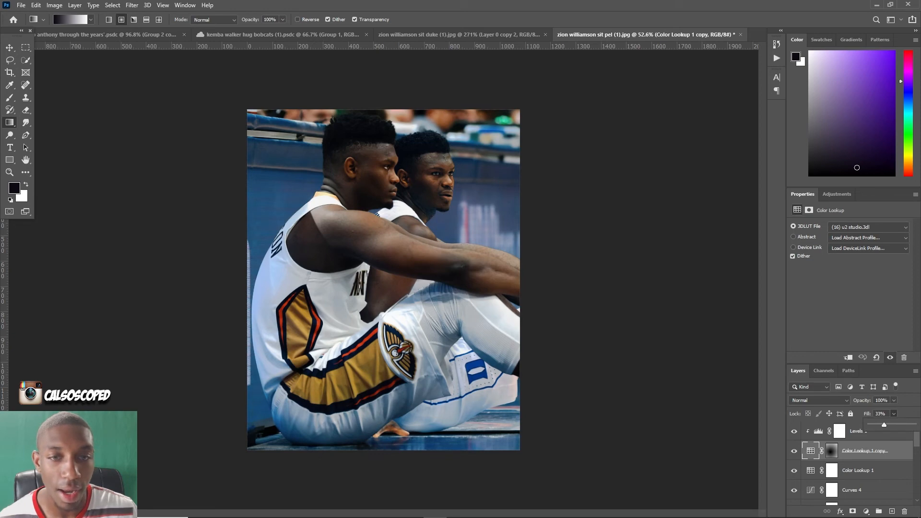
# Set the clipped Levels adjustment's midtones to 1.25 and its output white level to 210.
pyautogui.click(840, 431)
pyautogui.moveTo(856, 295)
pyautogui.mouseDown()
pyautogui.moveTo(807, 295)
pyautogui.moveTo(842, 323)
pyautogui.moveTo(807, 323)
pyautogui.mouseUp()
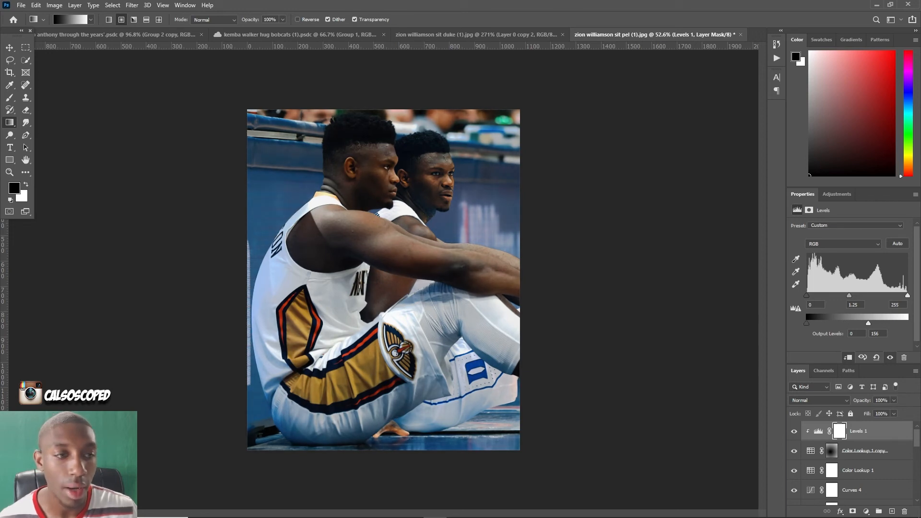
pyautogui.moveTo(872, 323)
pyautogui.mouseDown()
pyautogui.moveTo(883, 323)
pyautogui.moveTo(854, 323)
pyautogui.moveTo(891, 323)
pyautogui.mouseUp()
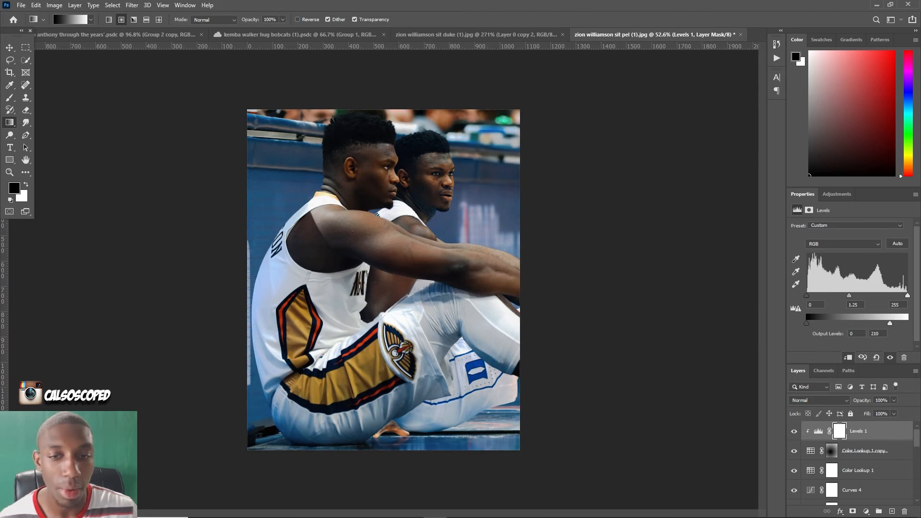
# Examine the players' shorts, the hand on the floor and the court reflection up close.
pyautogui.scroll(-3, 422, 279)
pyautogui.scroll(3, 422, 279)
pyautogui.scroll(2, 421, 279)
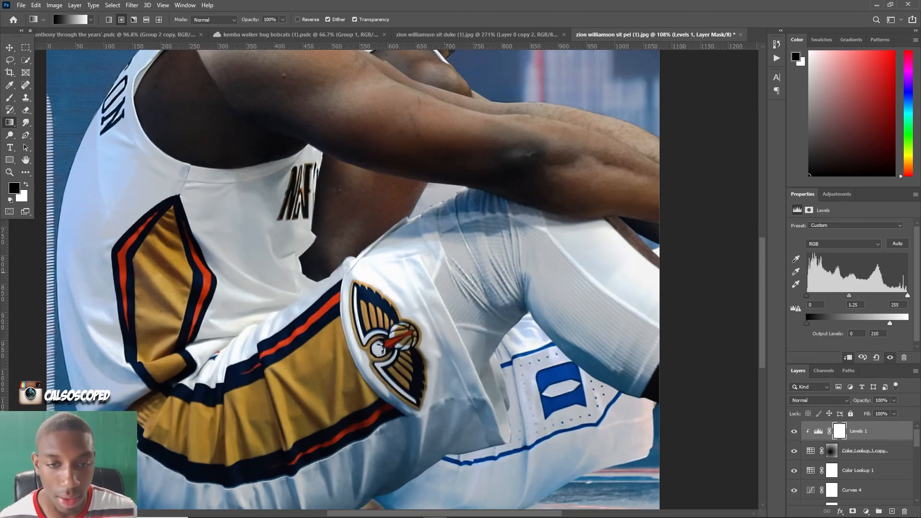
pyautogui.scroll(-3, 422, 280)
pyautogui.scroll(2, 422, 280)
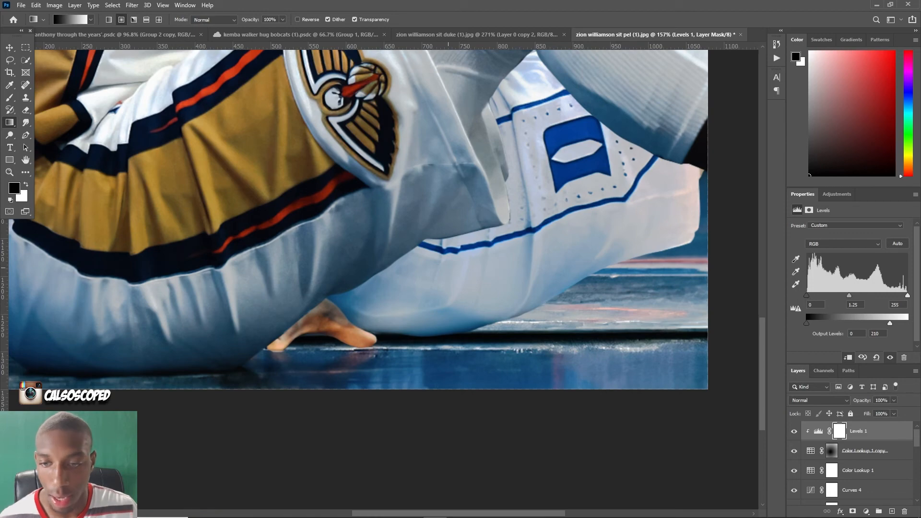
pyautogui.press('v')
pyautogui.scroll(-2, 375, 304)
pyautogui.scroll(4, 375, 303)
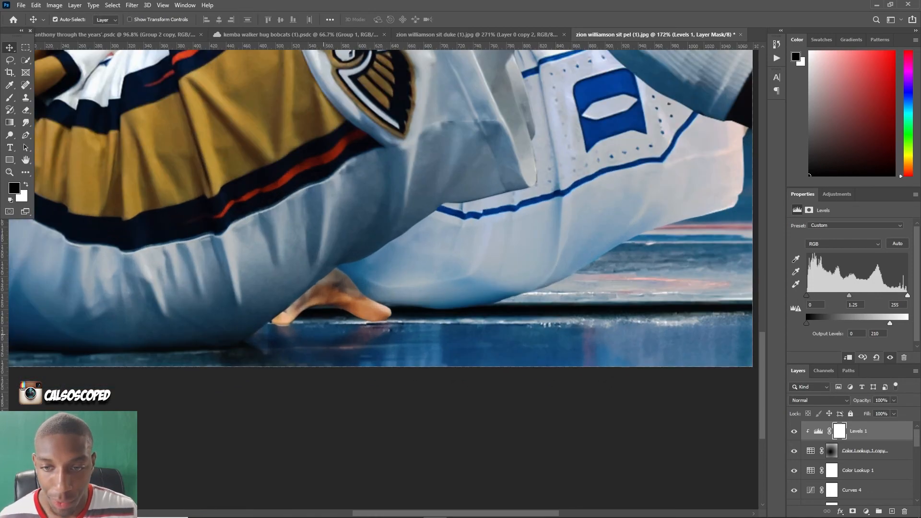
pyautogui.hotkey('alt', '[')
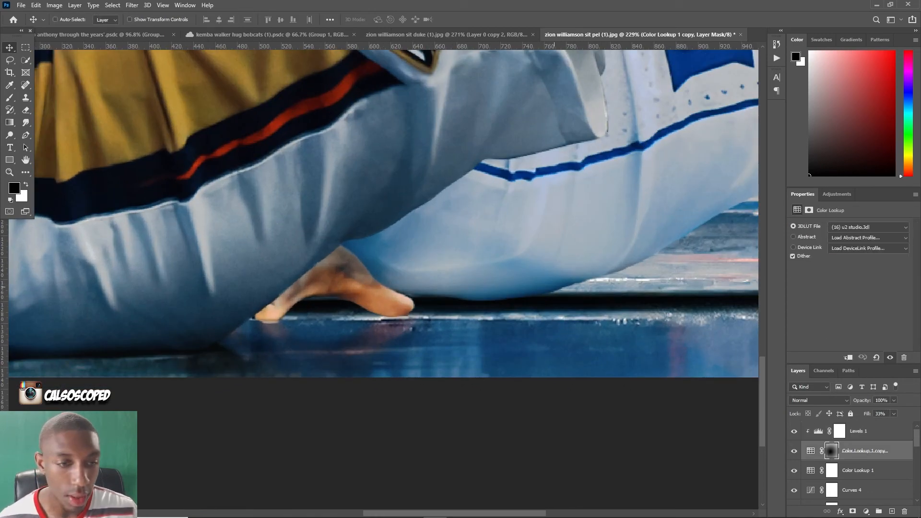
pyautogui.scroll(-8, 403, 283)
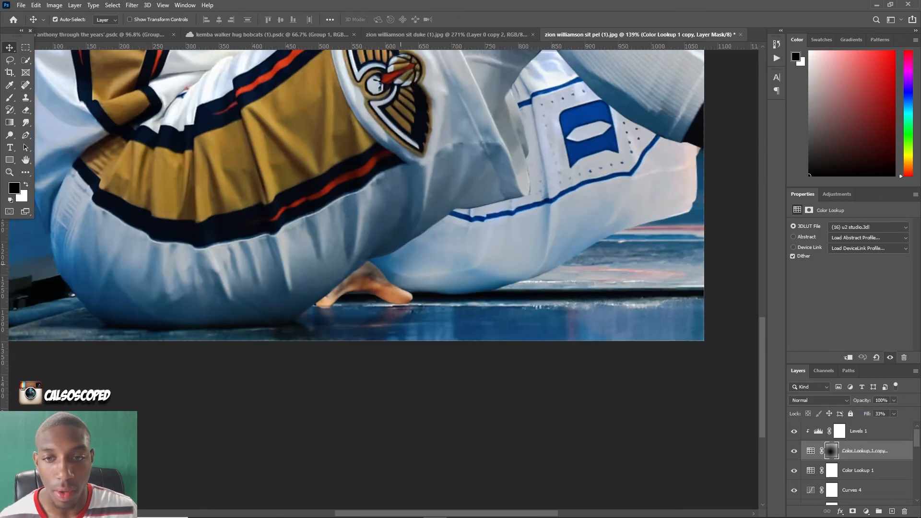
pyautogui.scroll(8, 387, 403)
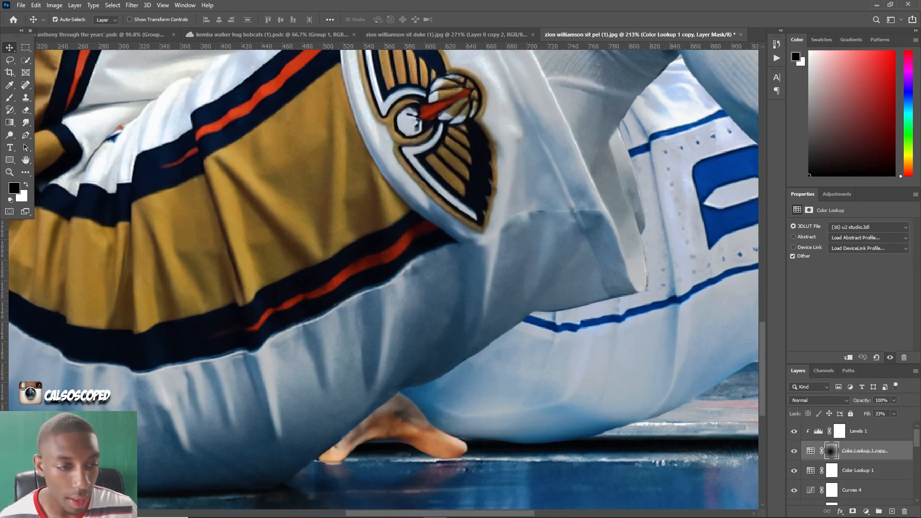
# Add a strongly darkening clipped Curves adjustment above Curves 1 inside Group 1 and invert its mask to black.
pyautogui.scroll(-5, 852, 461)
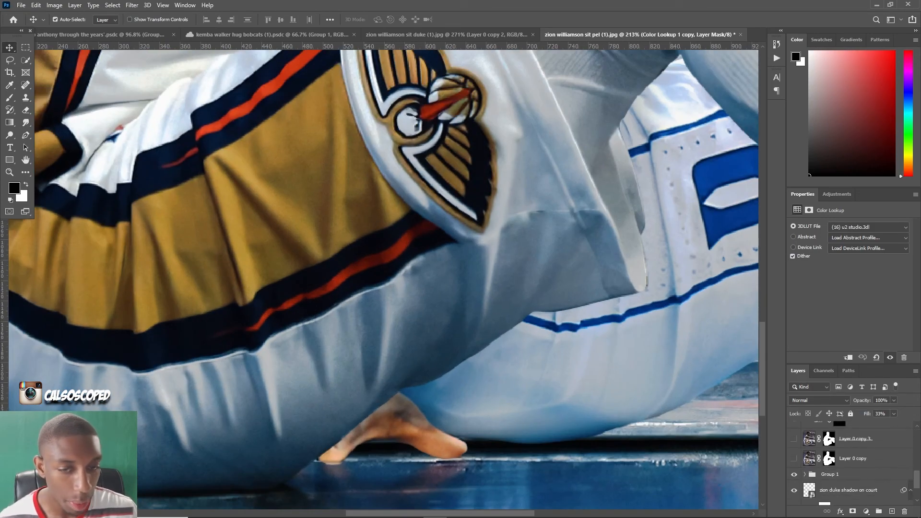
pyautogui.scroll(-3, 852, 461)
pyautogui.scroll(1, 852, 461)
pyautogui.scroll(-1, 851, 461)
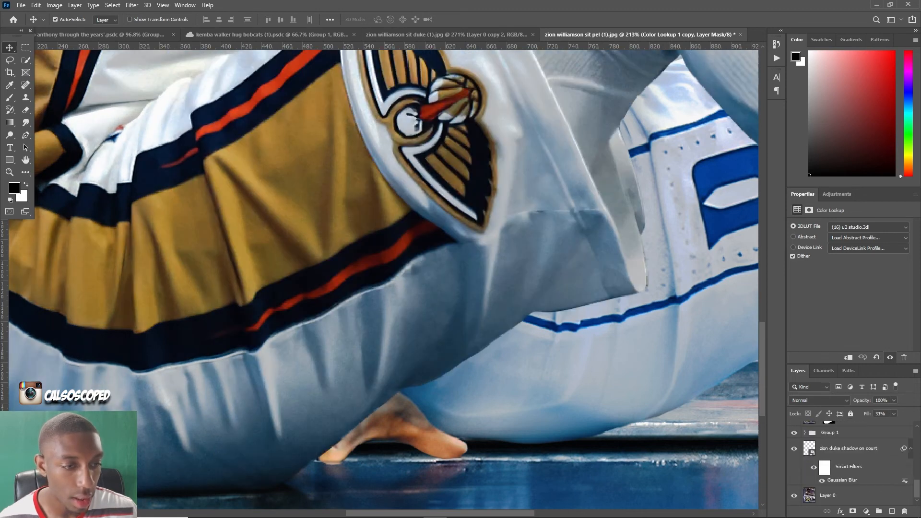
pyautogui.scroll(1, 852, 461)
pyautogui.click(794, 452)
pyautogui.click(795, 453)
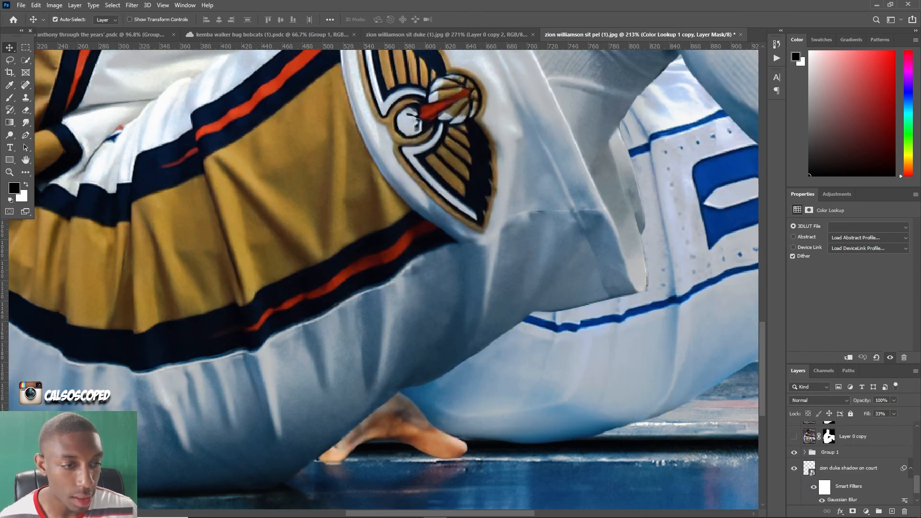
pyautogui.click(805, 453)
pyautogui.click(867, 488)
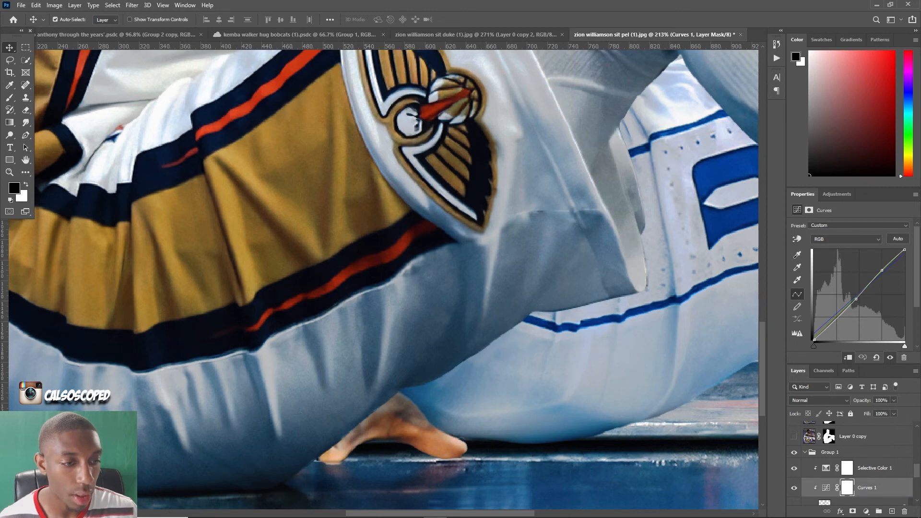
pyautogui.click(867, 511)
pyautogui.click(862, 387)
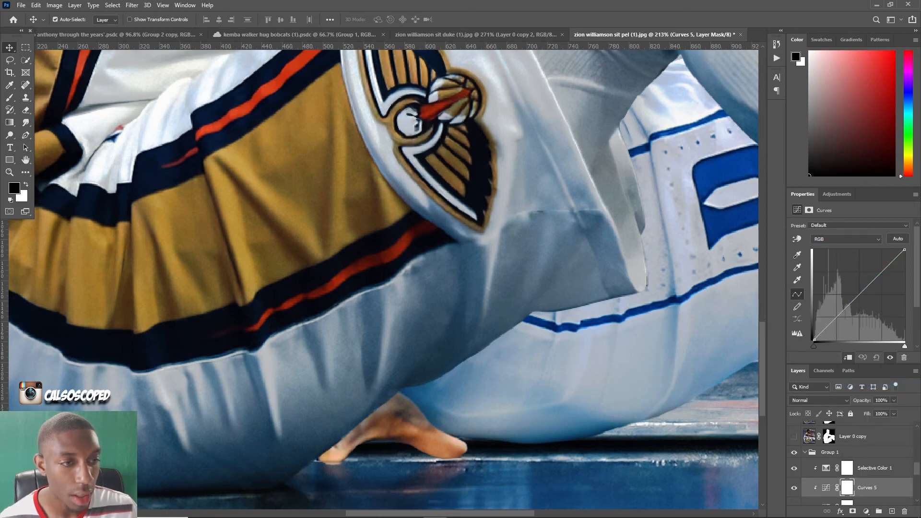
pyautogui.moveTo(850, 304); pyautogui.dragTo(851, 336)
pyautogui.hotkey('ctrl', 'i')
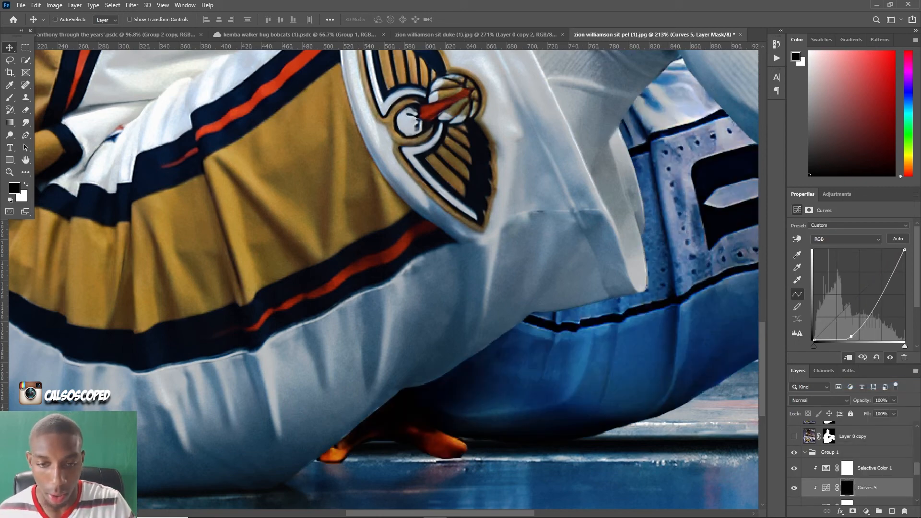
# Paint white on the new Curves mask over the hand and the rear shorts' lower edge with a soft round brush at 30% flow.
pyautogui.press('b')
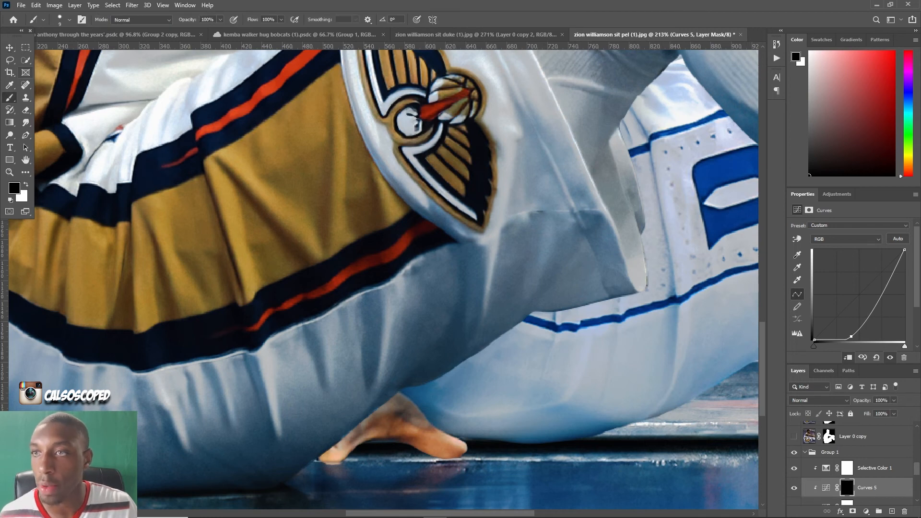
pyautogui.press('F5')
pyautogui.click(395, 210)
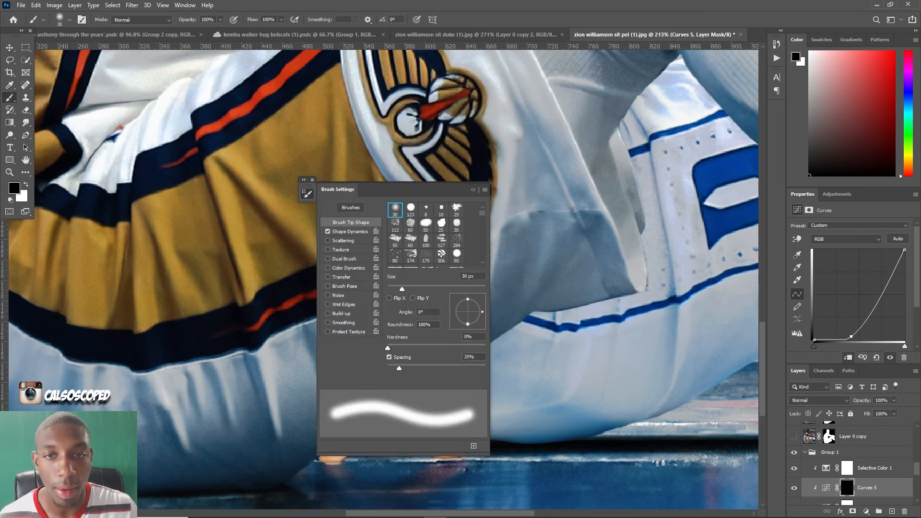
pyautogui.press('F5')
pyautogui.click(281, 19)
pyautogui.moveTo(284, 31); pyautogui.dragTo(250, 31)
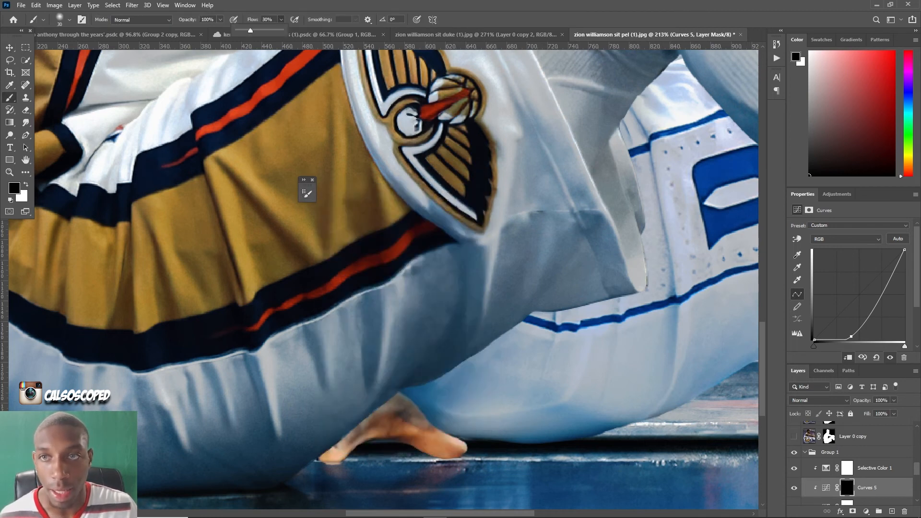
pyautogui.press(']')
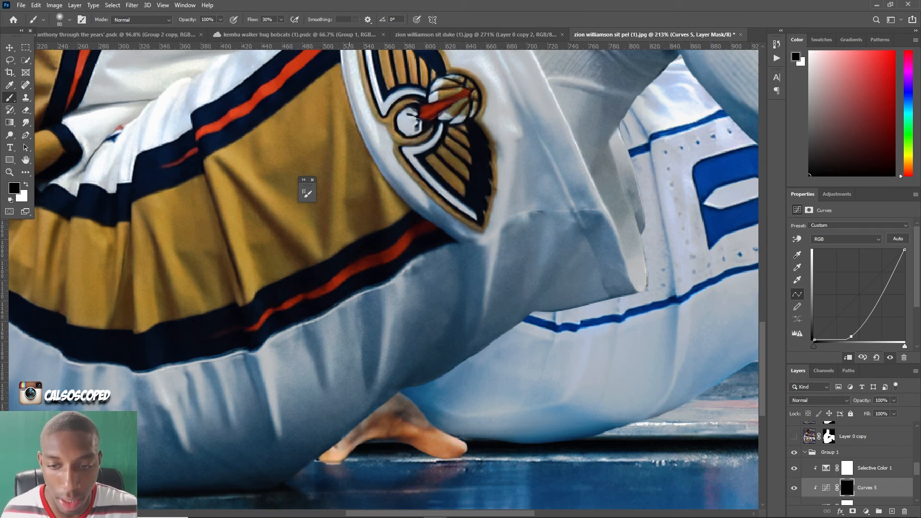
pyautogui.press('x')
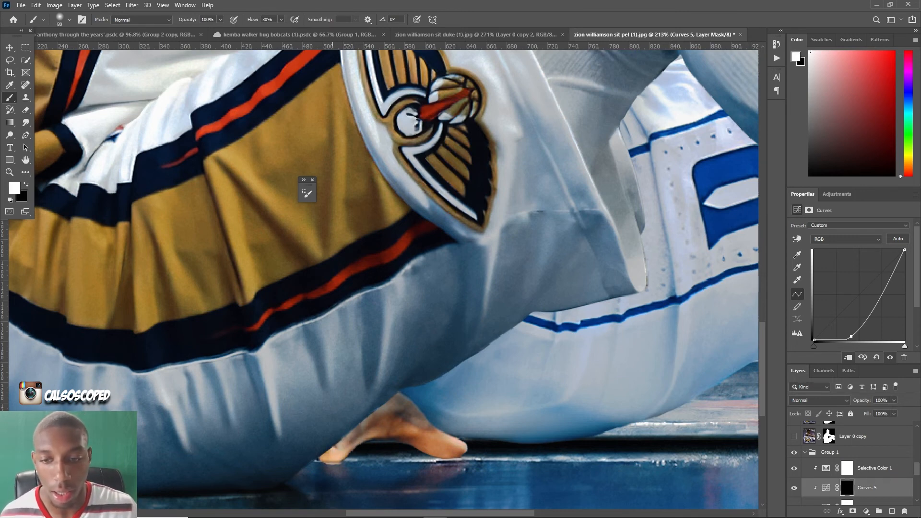
pyautogui.moveTo(396, 435)
pyautogui.mouseDown()
pyautogui.moveTo(452, 450)
pyautogui.moveTo(648, 420)
pyautogui.mouseUp()
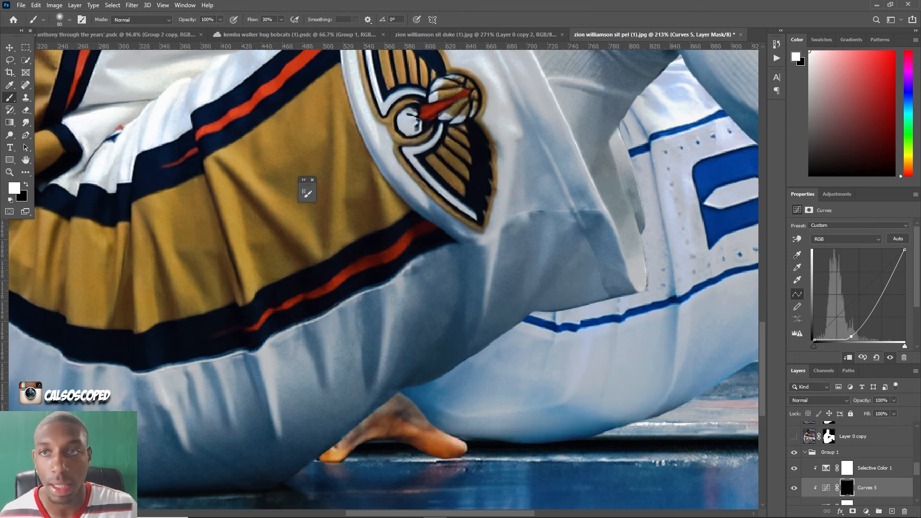
# Reduce the brush flow to 9% and paint more soft shading on the mask along the underside of the rear player's shorts.
pyautogui.click(281, 19)
pyautogui.moveTo(280, 30); pyautogui.dragTo(270, 30)
pyautogui.scroll(-4, 508, 367)
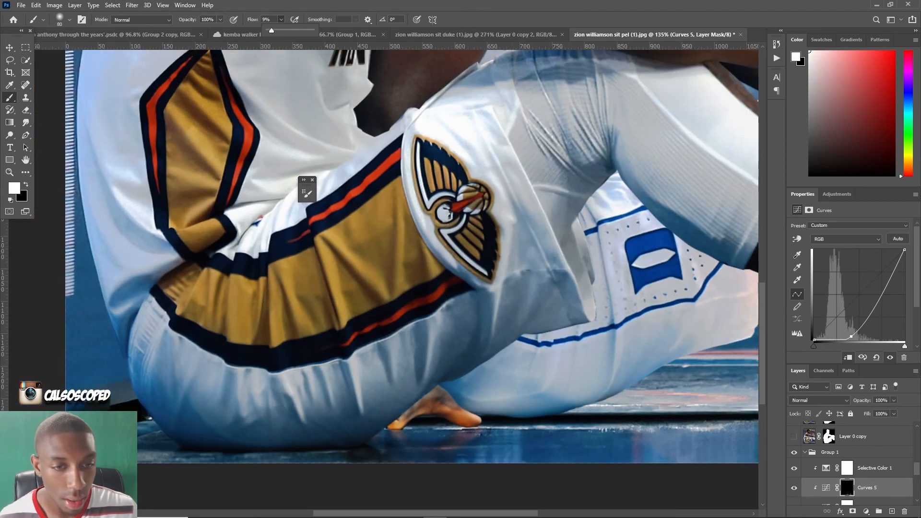
pyautogui.moveTo(644, 375)
pyautogui.mouseDown()
pyautogui.moveTo(663, 389)
pyautogui.moveTo(496, 418)
pyautogui.moveTo(701, 373)
pyautogui.mouseUp()
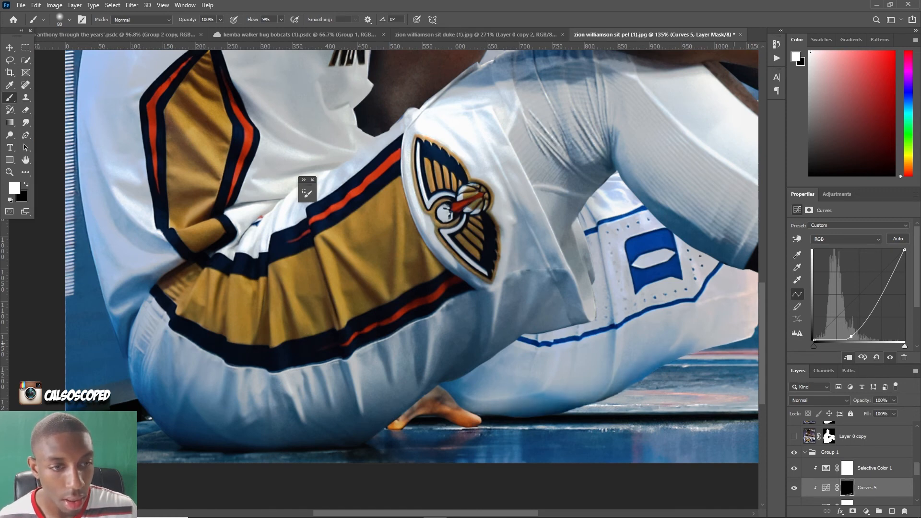
pyautogui.moveTo(735, 343)
pyautogui.mouseDown()
pyautogui.moveTo(643, 336)
pyautogui.moveTo(538, 370)
pyautogui.moveTo(394, 384)
pyautogui.mouseUp()
# Compare the shading with the new Curves adjustment off and on, and reduce that layer's fill to 66%.
pyautogui.scroll(-5, 371, 396)
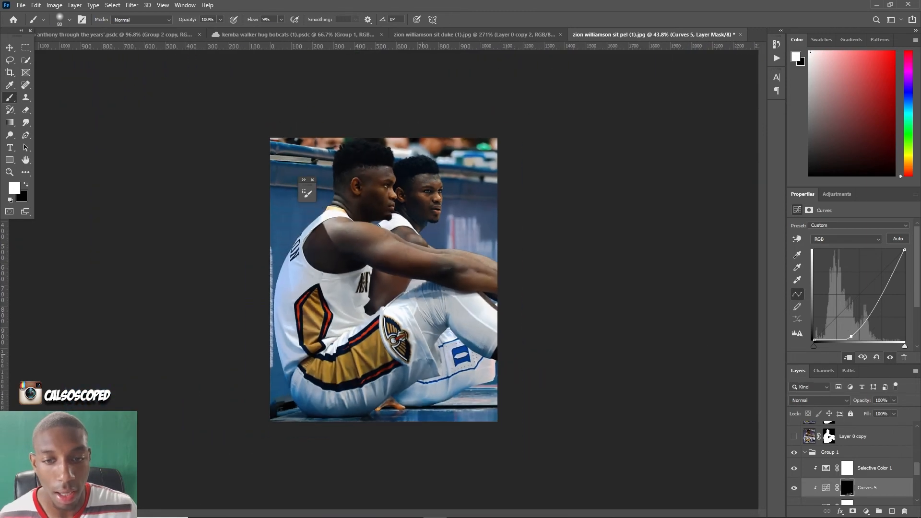
pyautogui.hotkey('ctrl', ',')
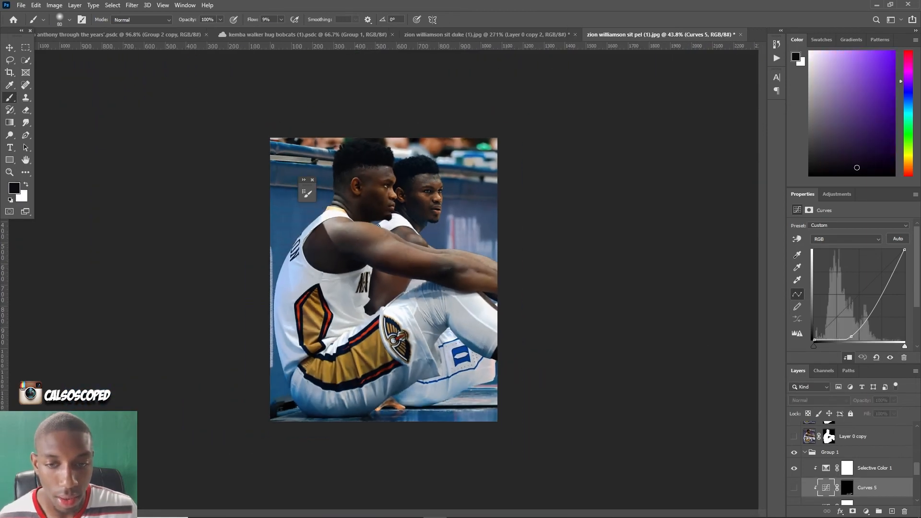
pyautogui.hotkey('ctrl', ',')
pyautogui.hotkey('ctrl', ',')
pyautogui.hotkey('ctrl', ',')
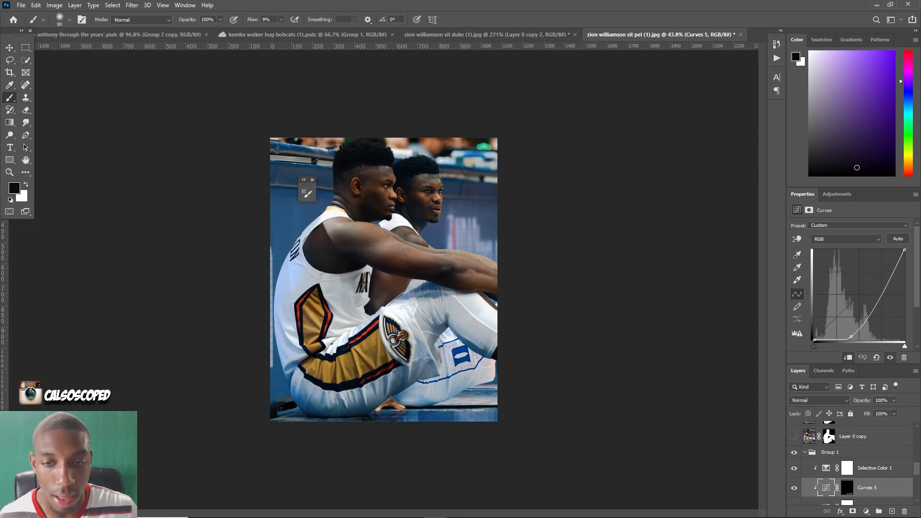
pyautogui.scroll(-1, 397, 288)
pyautogui.scroll(10, 391, 389)
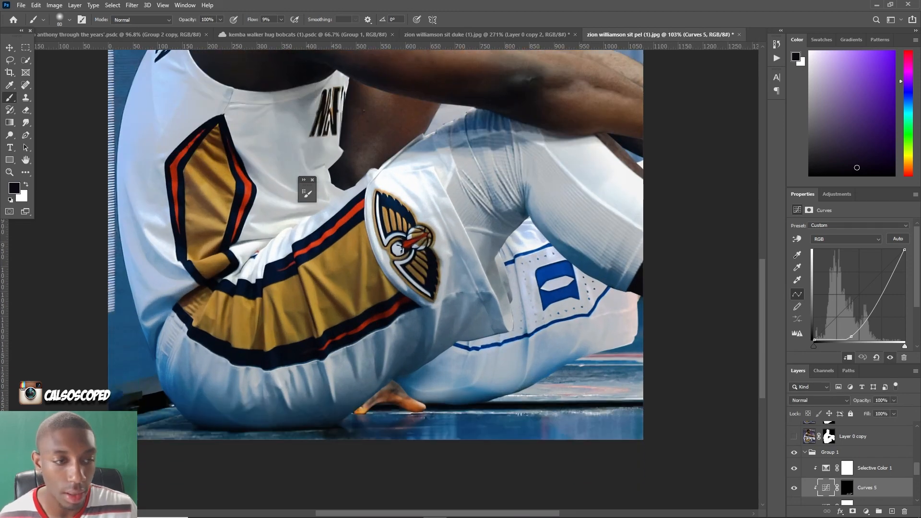
pyautogui.click(894, 414)
pyautogui.moveTo(895, 424); pyautogui.dragTo(880, 425)
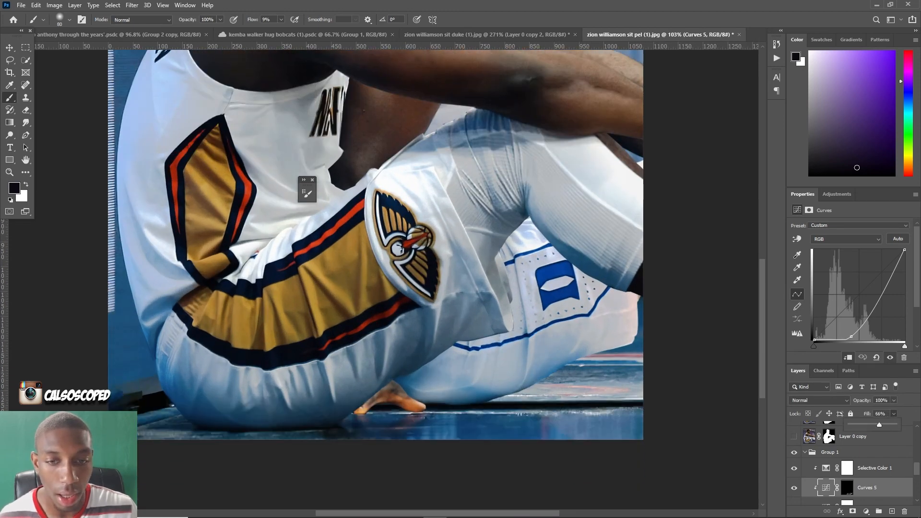
pyautogui.scroll(-5, 446, 396)
pyautogui.scroll(6, 446, 396)
pyautogui.scroll(-2, 446, 396)
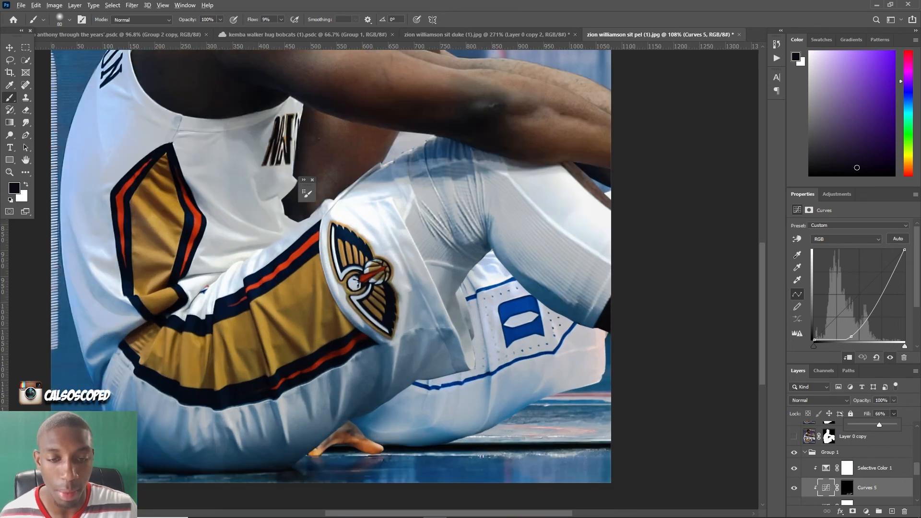
pyautogui.scroll(-8, 446, 396)
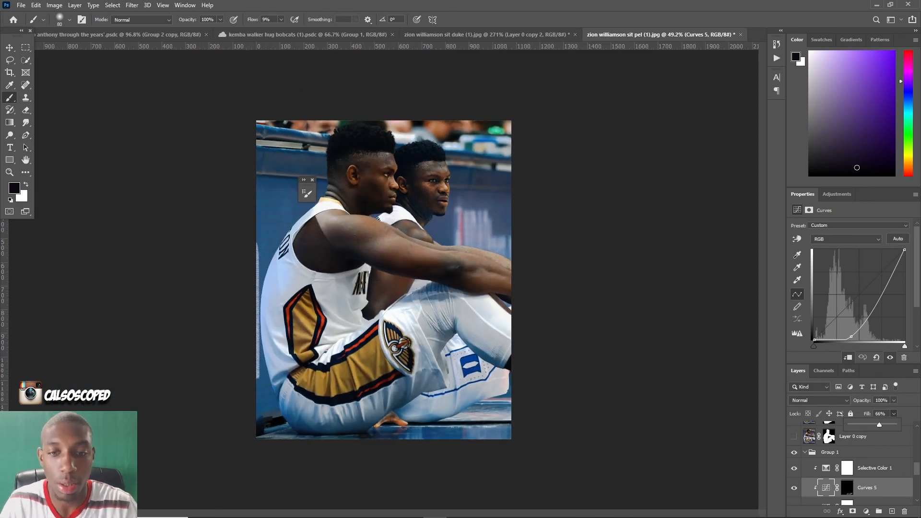
pyautogui.press('Return')
# Stamp all visible layers into a new layer above Levels 1 and convert it to a smart object.
pyautogui.press('v')
pyautogui.scroll(10, 450, 137)
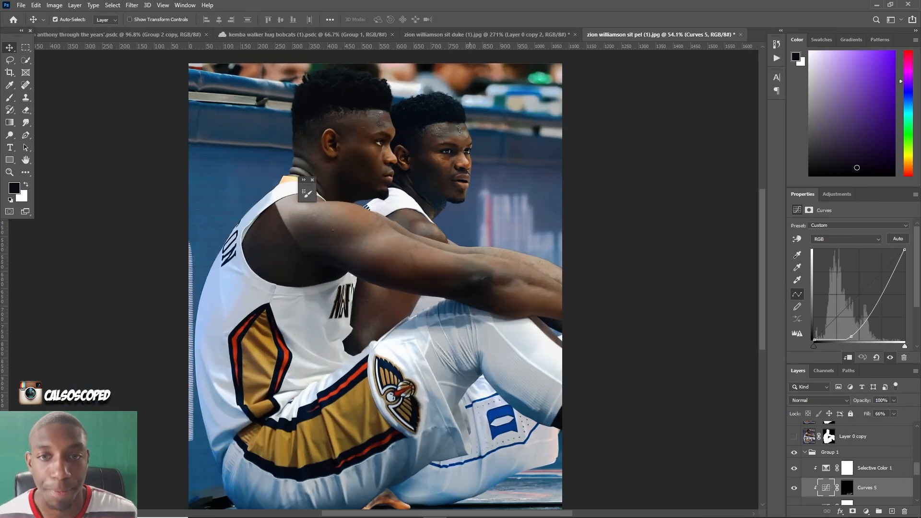
pyautogui.scroll(-10, 450, 137)
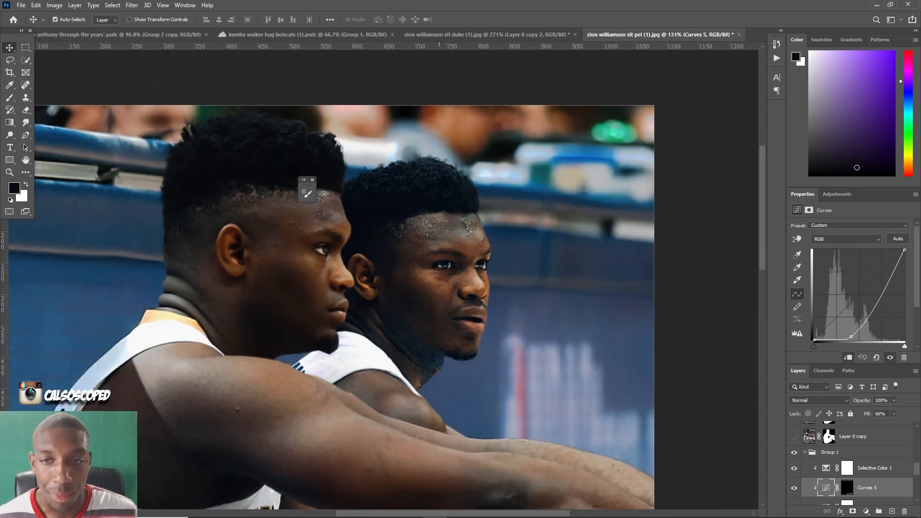
pyautogui.scroll(5, 851, 461)
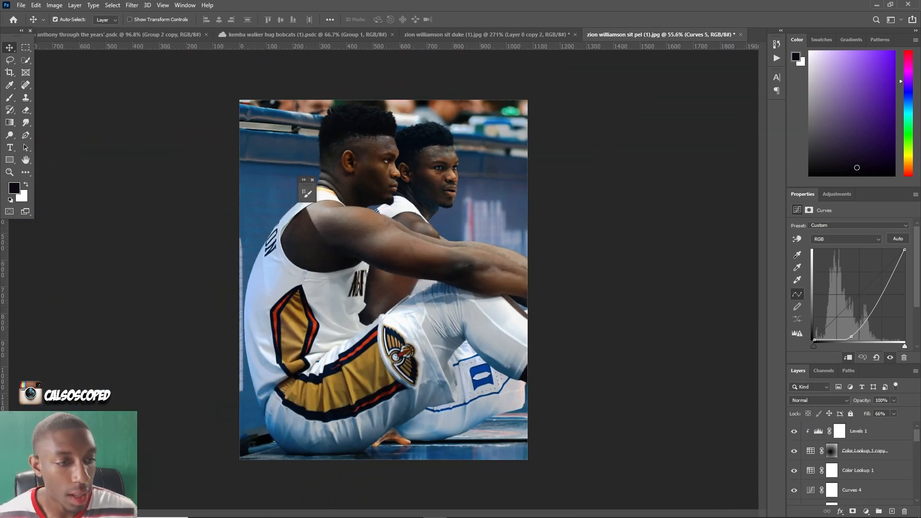
pyautogui.click(859, 431)
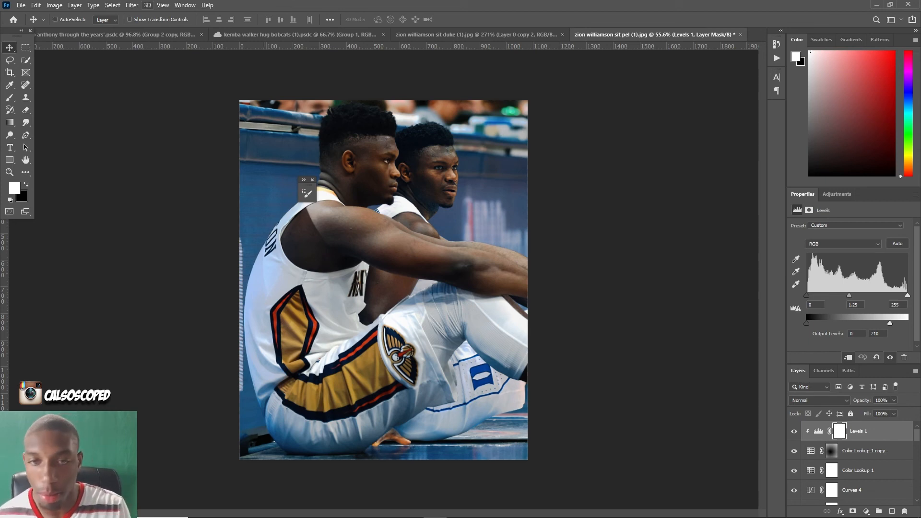
pyautogui.hotkey('ctrl', 'shift', 'alt', 'e')
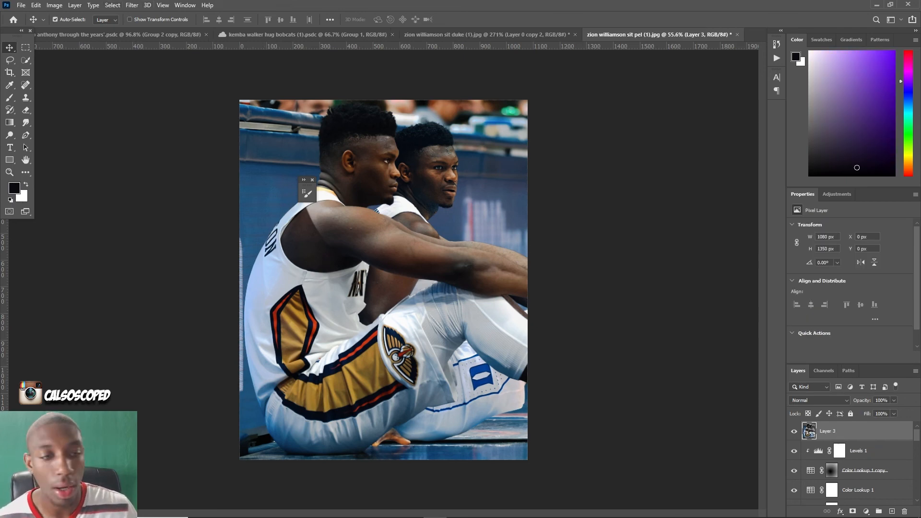
pyautogui.rightClick(835, 434)
pyautogui.click(831, 166)
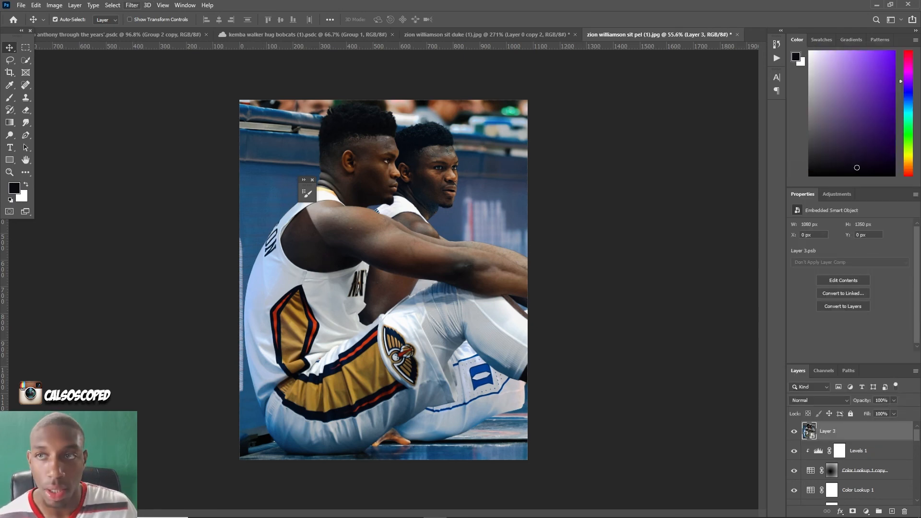
# Start a Camera Raw filter on the merged layer with temperature -14, tint -4, exposure +0.75 and contrast -23.
pyautogui.click(132, 5)
pyautogui.click(158, 62)
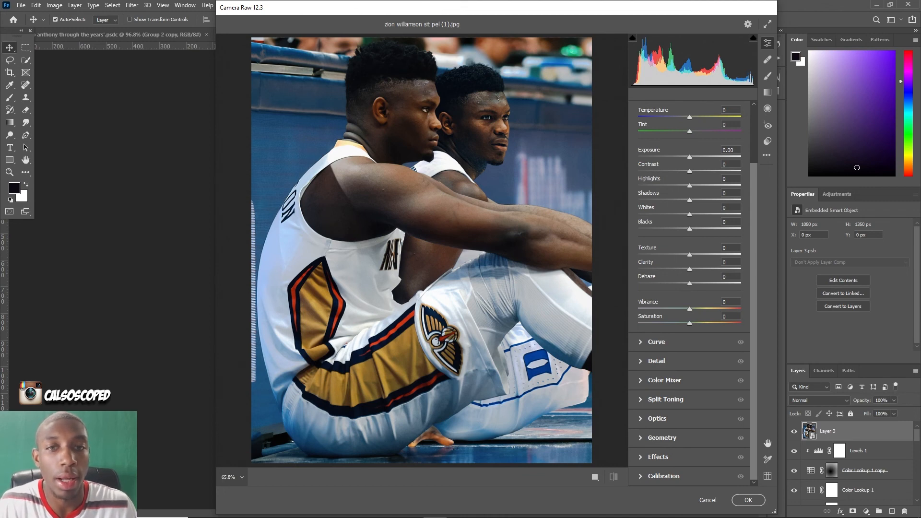
pyautogui.moveTo(690, 116); pyautogui.dragTo(677, 171)
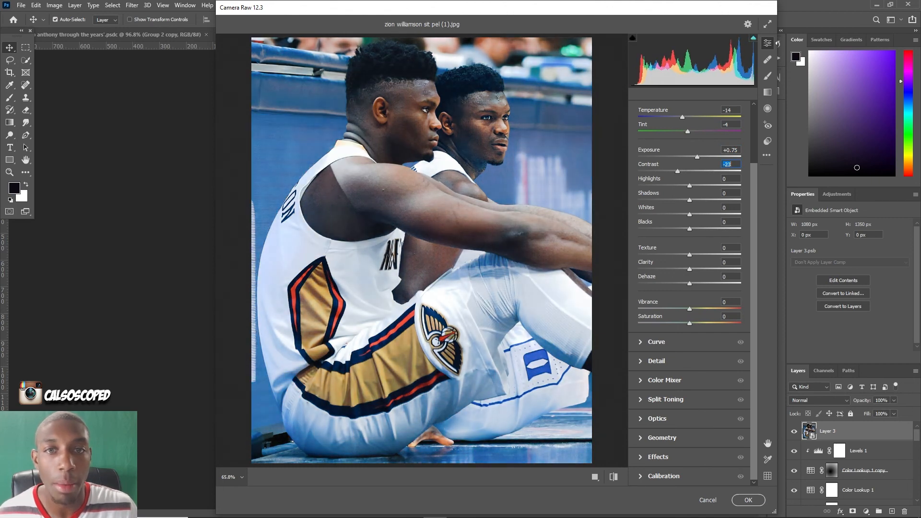
# Set highlights to -3, shadows to +8, whites to -2, blacks to -10 and vibrance to +20, and apply the Camera Raw filter.
pyautogui.moveTo(690, 186); pyautogui.dragTo(684, 229)
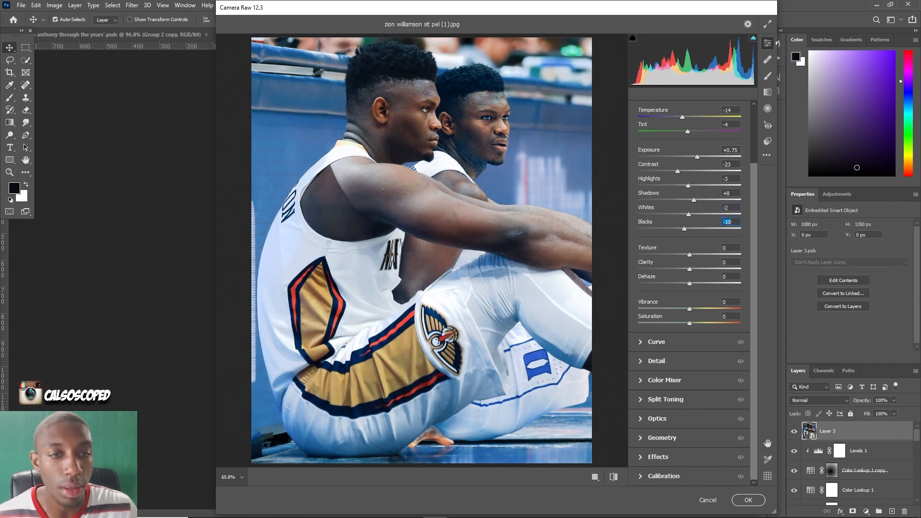
pyautogui.moveTo(690, 309)
pyautogui.mouseDown()
pyautogui.moveTo(718, 309)
pyautogui.moveTo(681, 309)
pyautogui.moveTo(699, 309)
pyautogui.mouseUp()
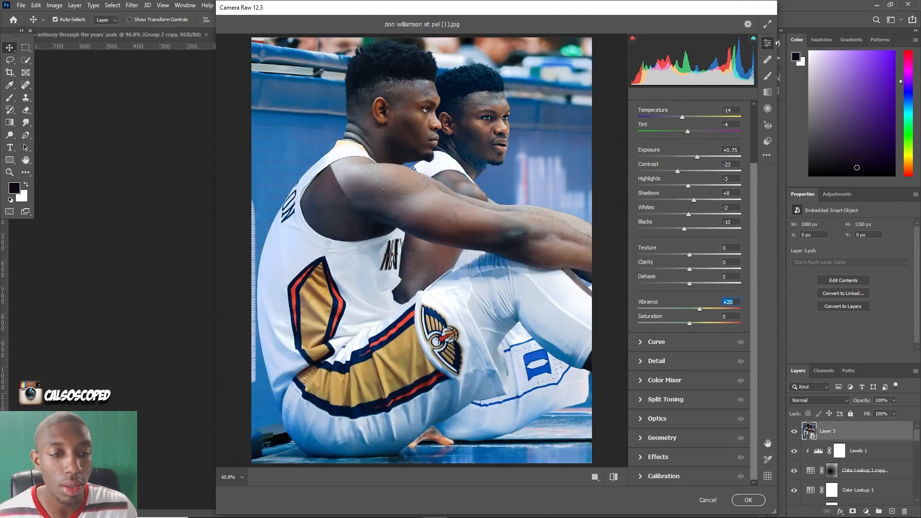
pyautogui.press('Return')
# Compare the whole image with the Camera Raw filtered layer off and on.
pyautogui.scroll(-4, 384, 280)
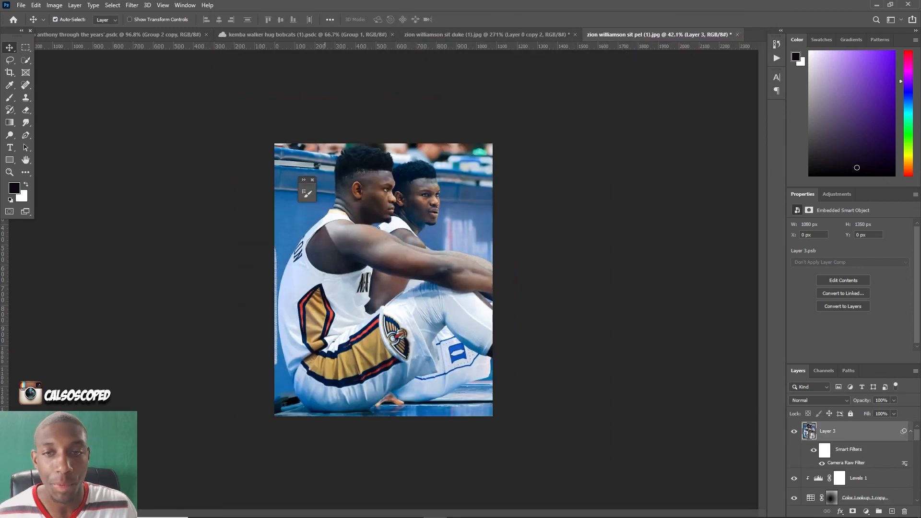
pyautogui.scroll(4, 383, 280)
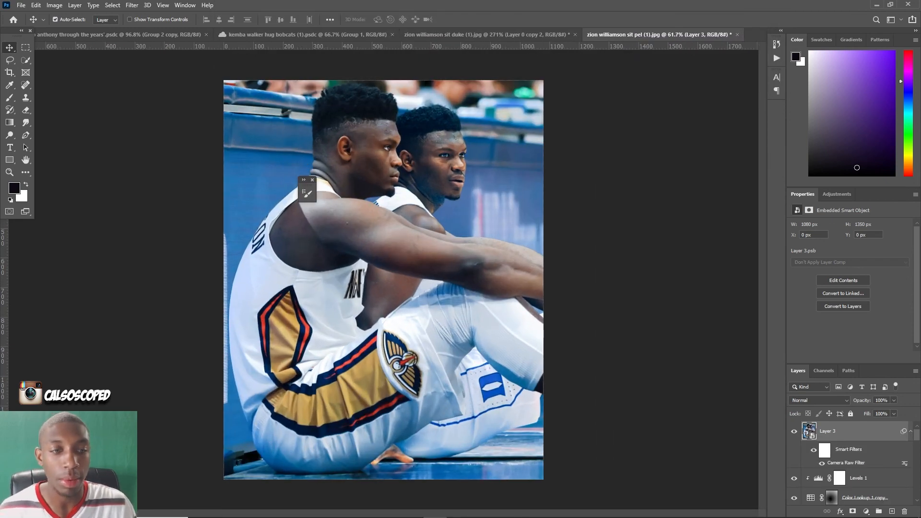
pyautogui.hotkey('ctrl', ',')
pyautogui.hotkey('ctrl', ',')
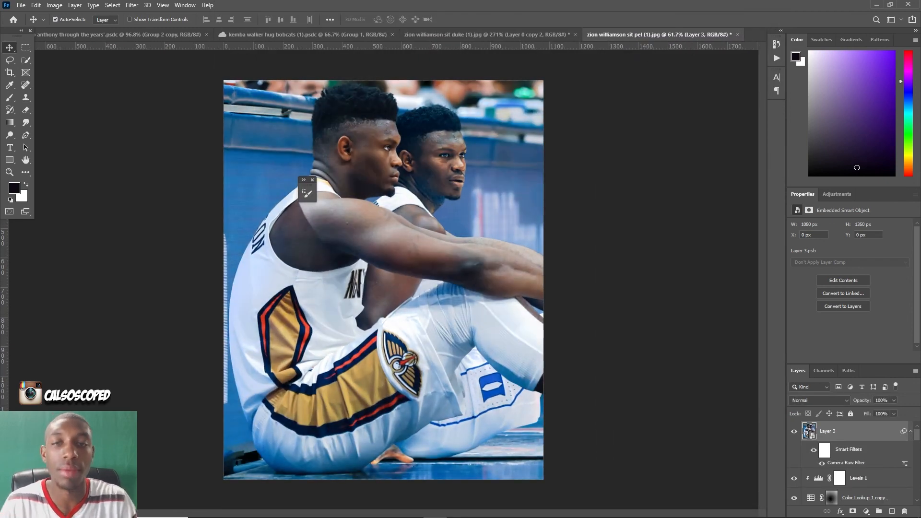